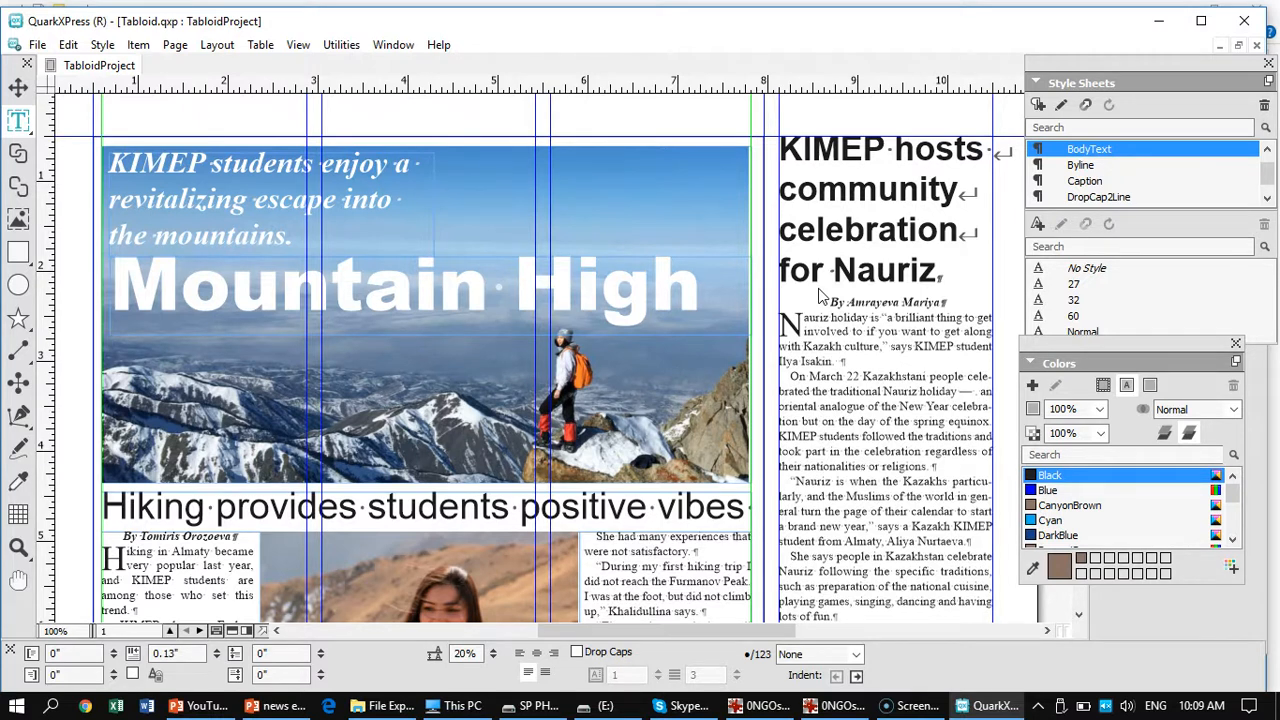
- Move the mountain photo's italic caption box down over the picture to about X 0.69", Y 1.84"
key(ctrl+0)
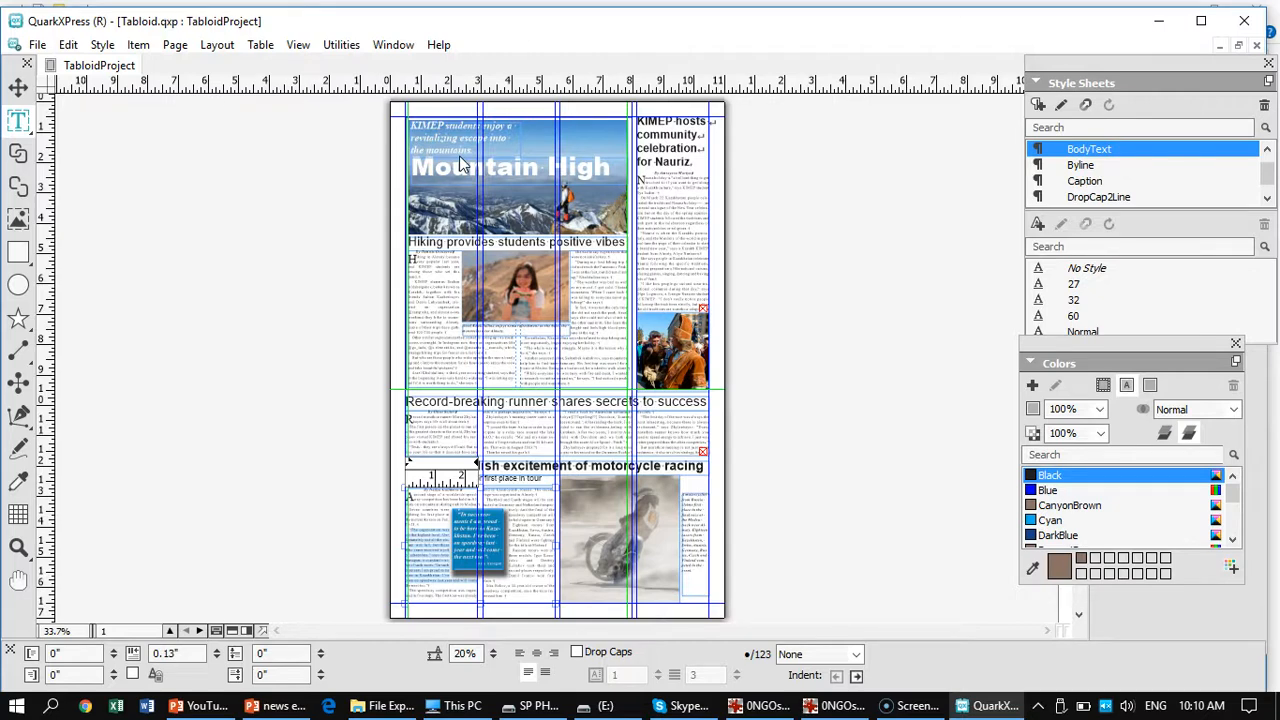
key(ctrl+1)
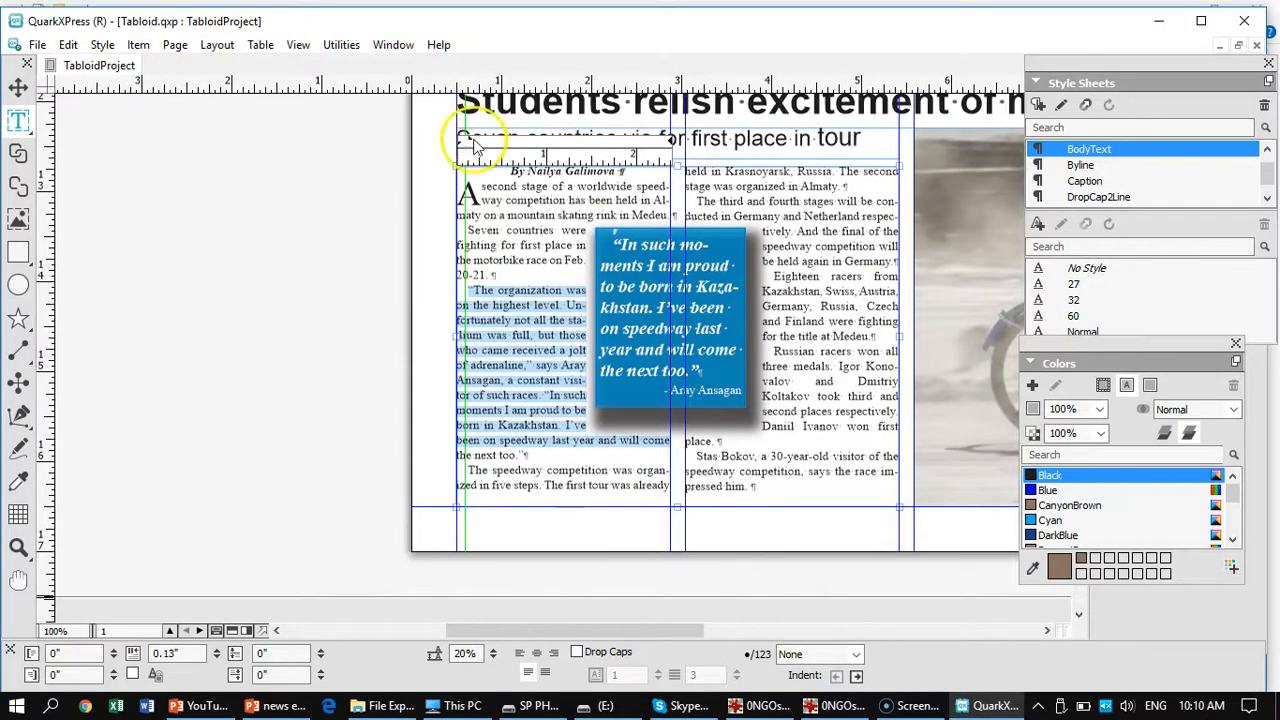
drag(349, 157, 354, 493)
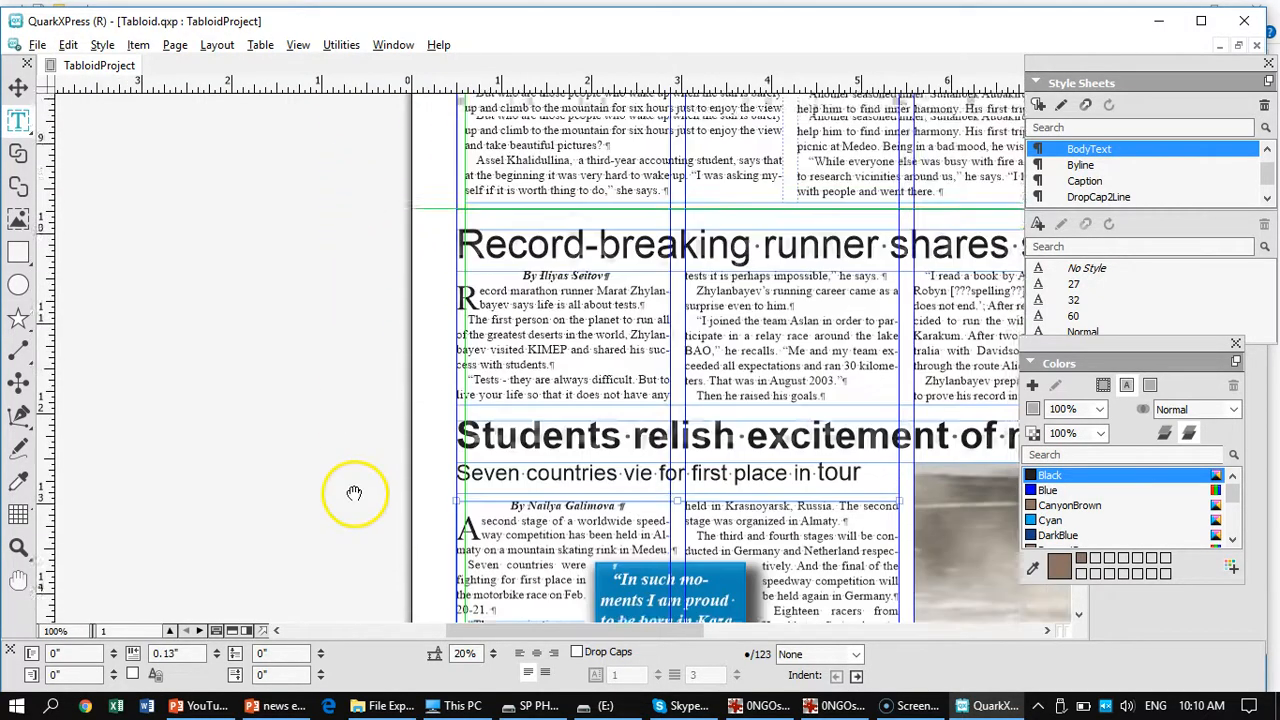
drag(334, 229, 291, 491)
drag(284, 233, 141, 582)
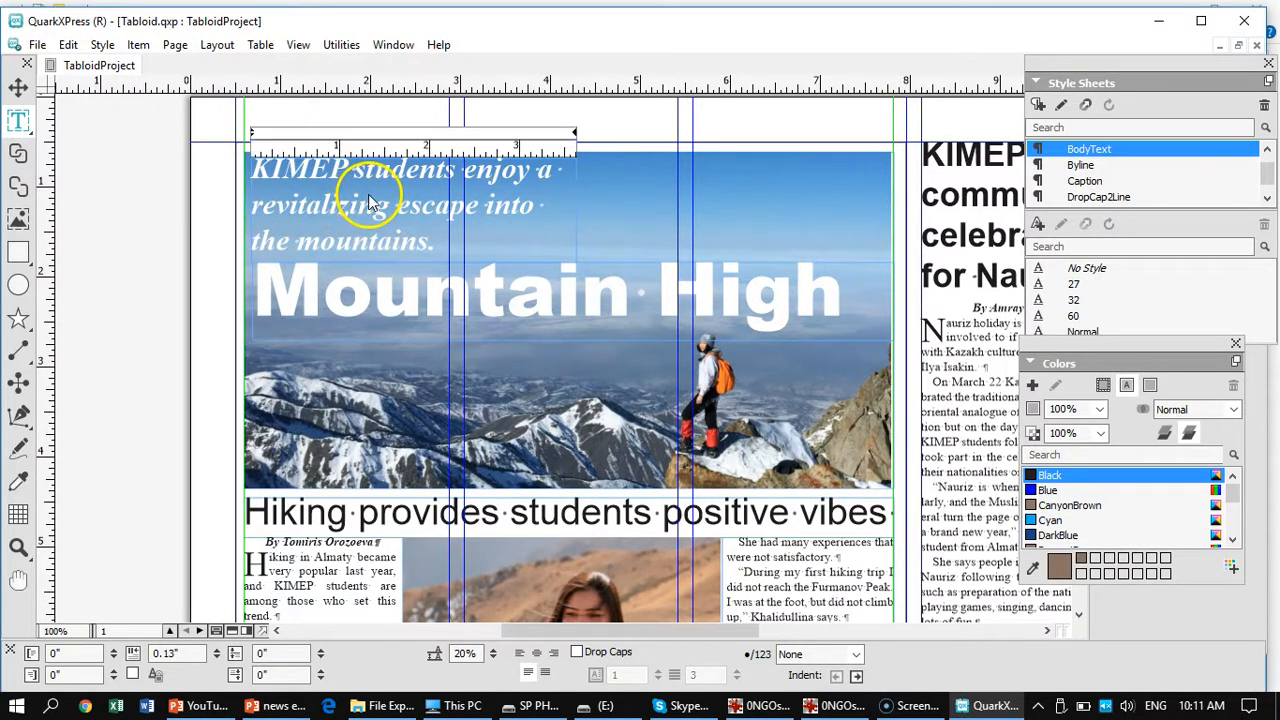
click(370, 198)
click(18, 87)
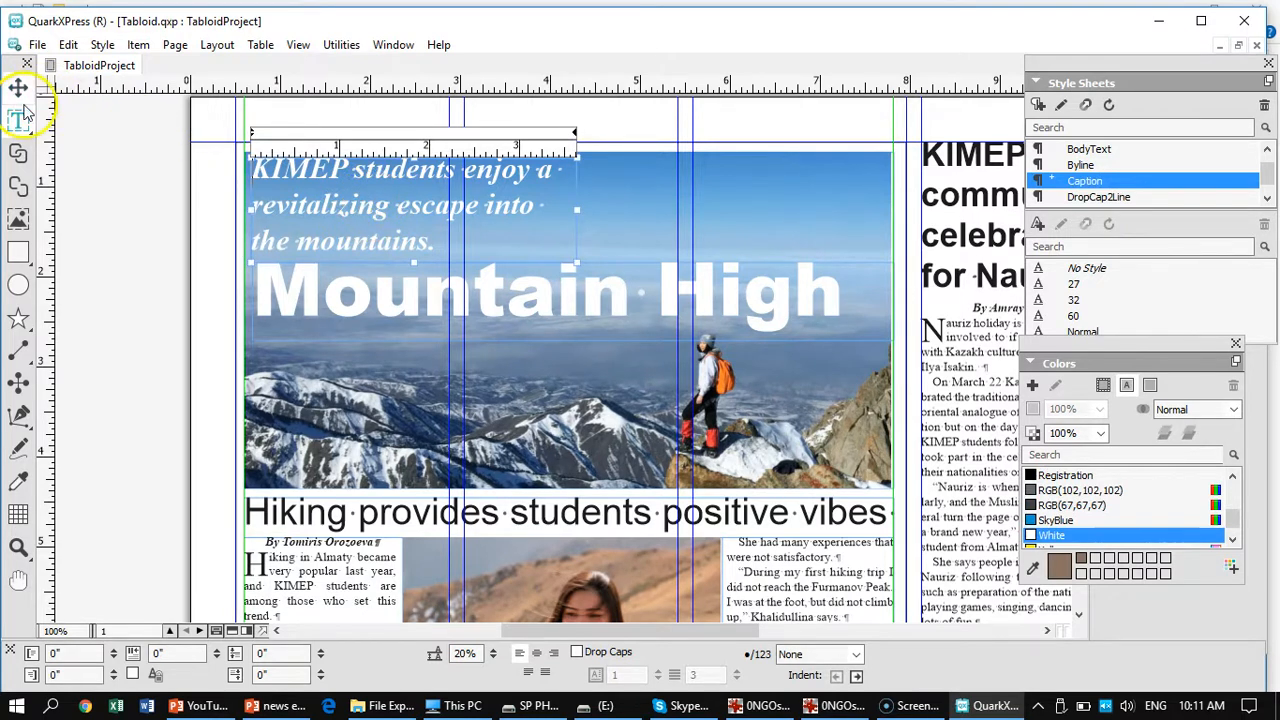
click(232, 192)
click(323, 192)
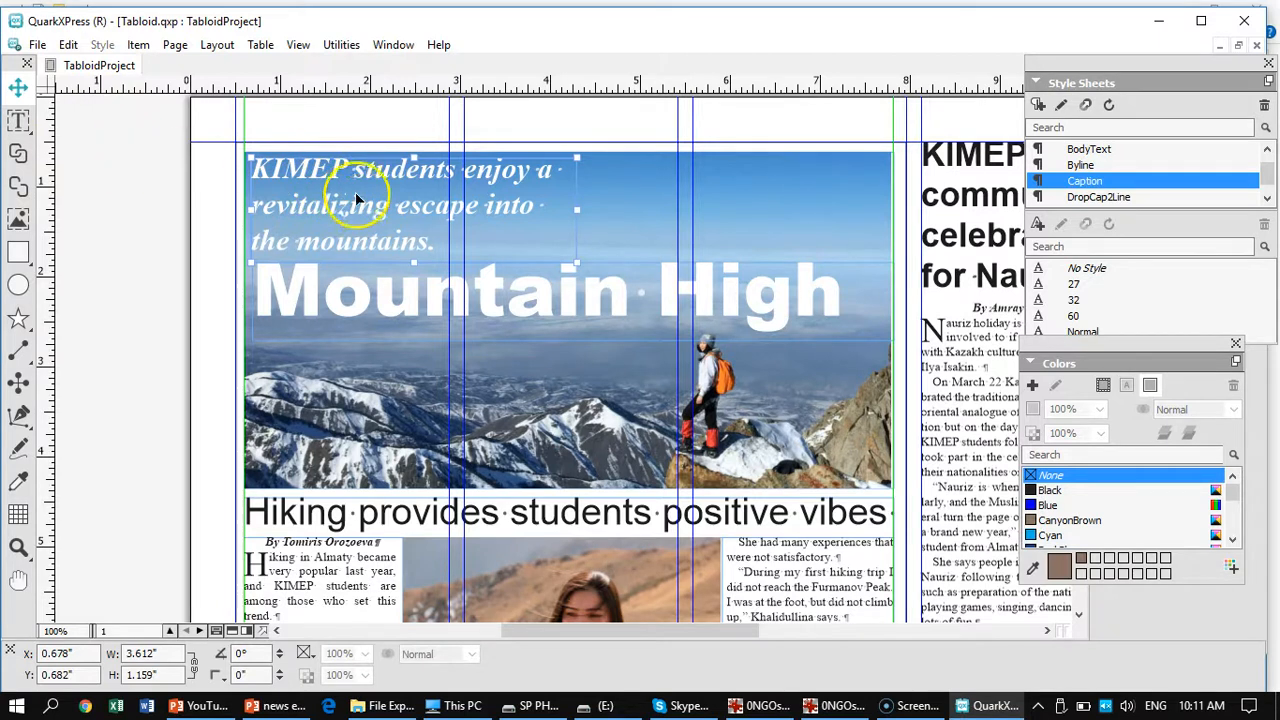
drag(382, 208, 384, 312)
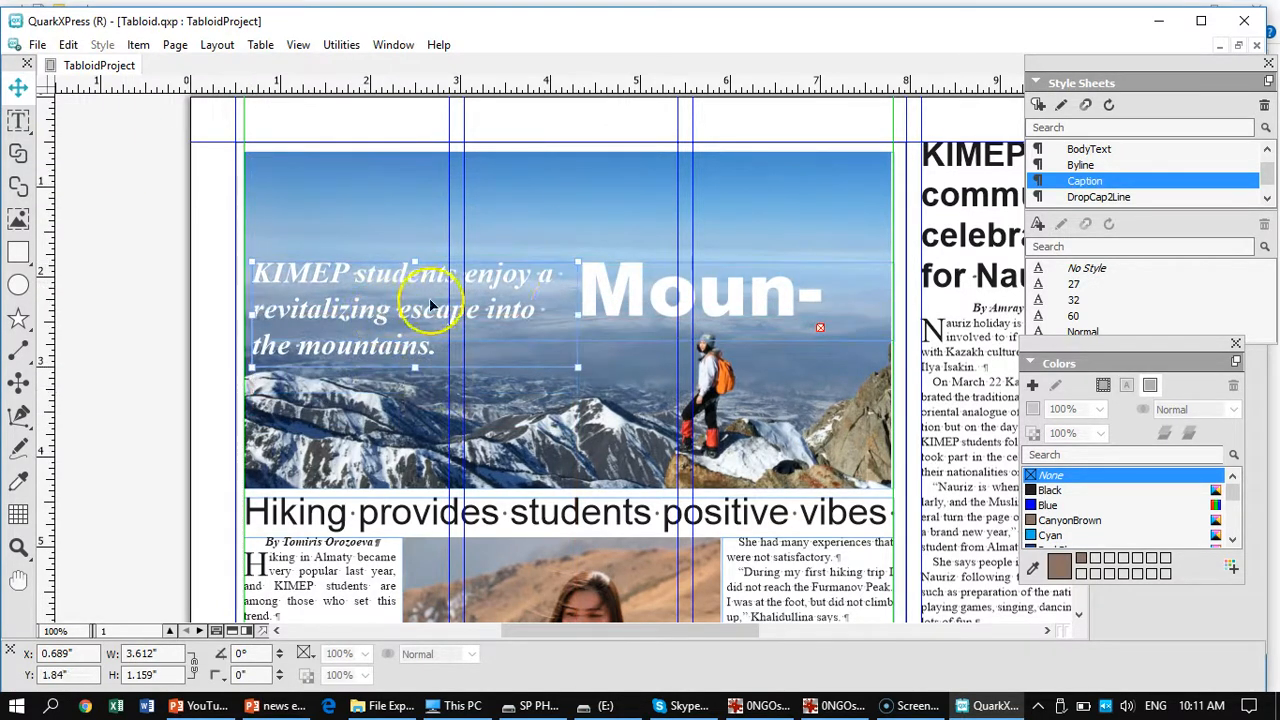
- Move the "Mountain High" headline to about X 0.66", Y 0.80" and place the caption beneath it at about X 0.75", Y 1.74"
drag(637, 293, 632, 200)
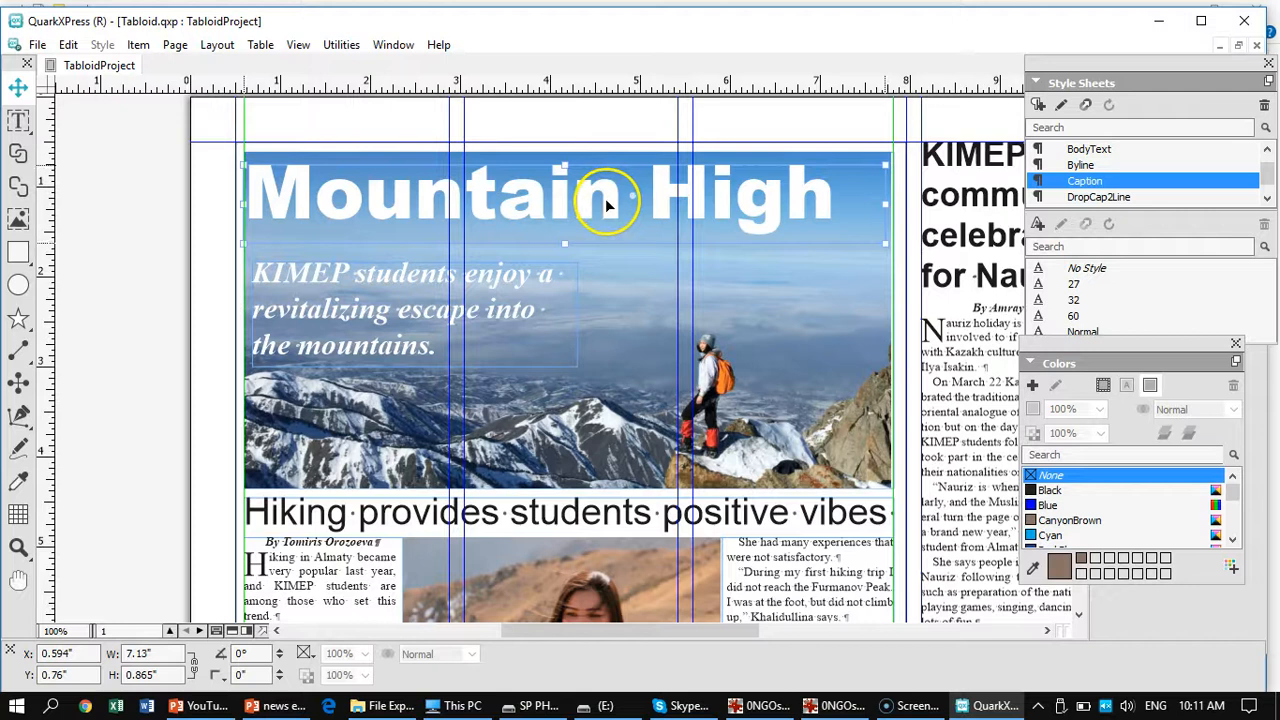
drag(614, 206, 620, 210)
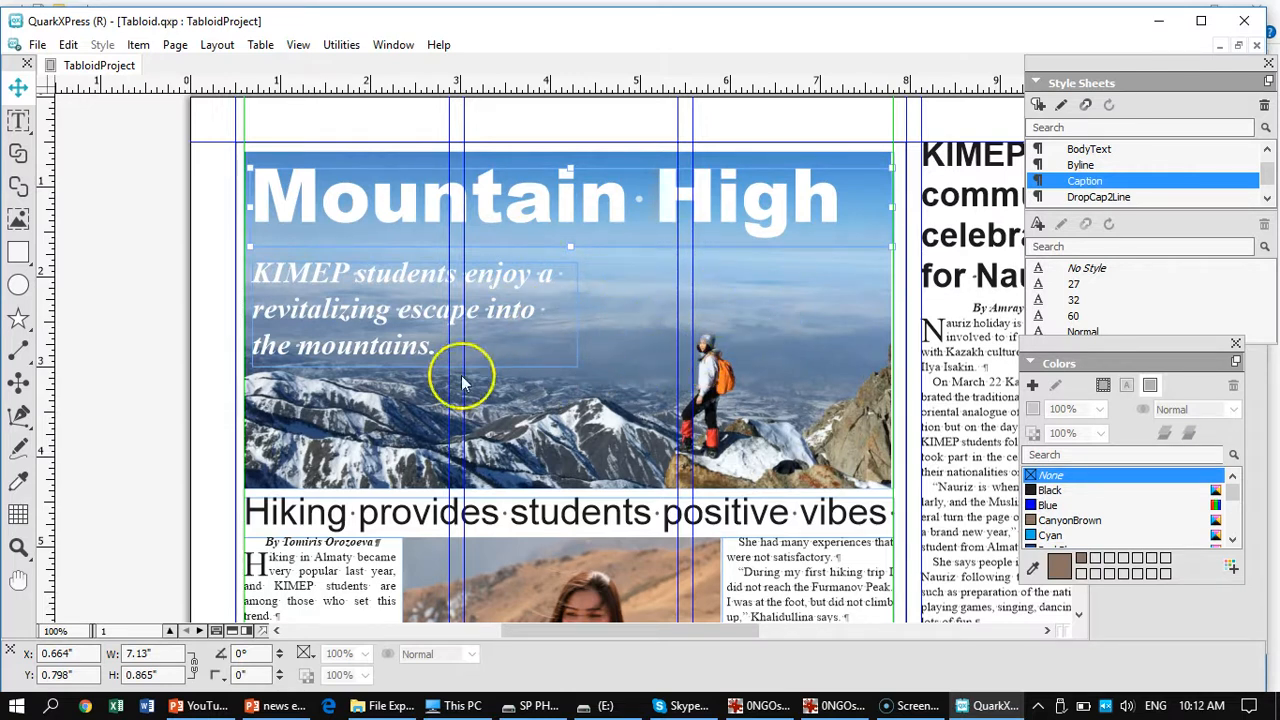
click(364, 281)
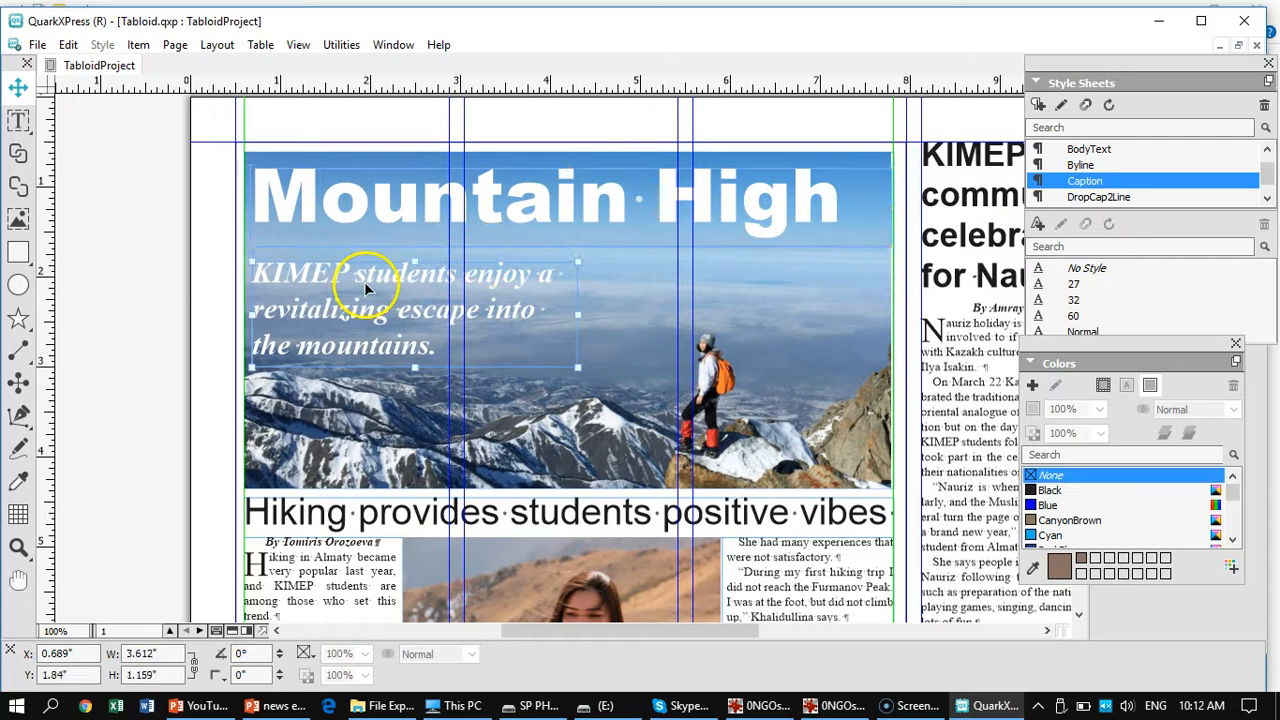
drag(365, 282, 372, 280)
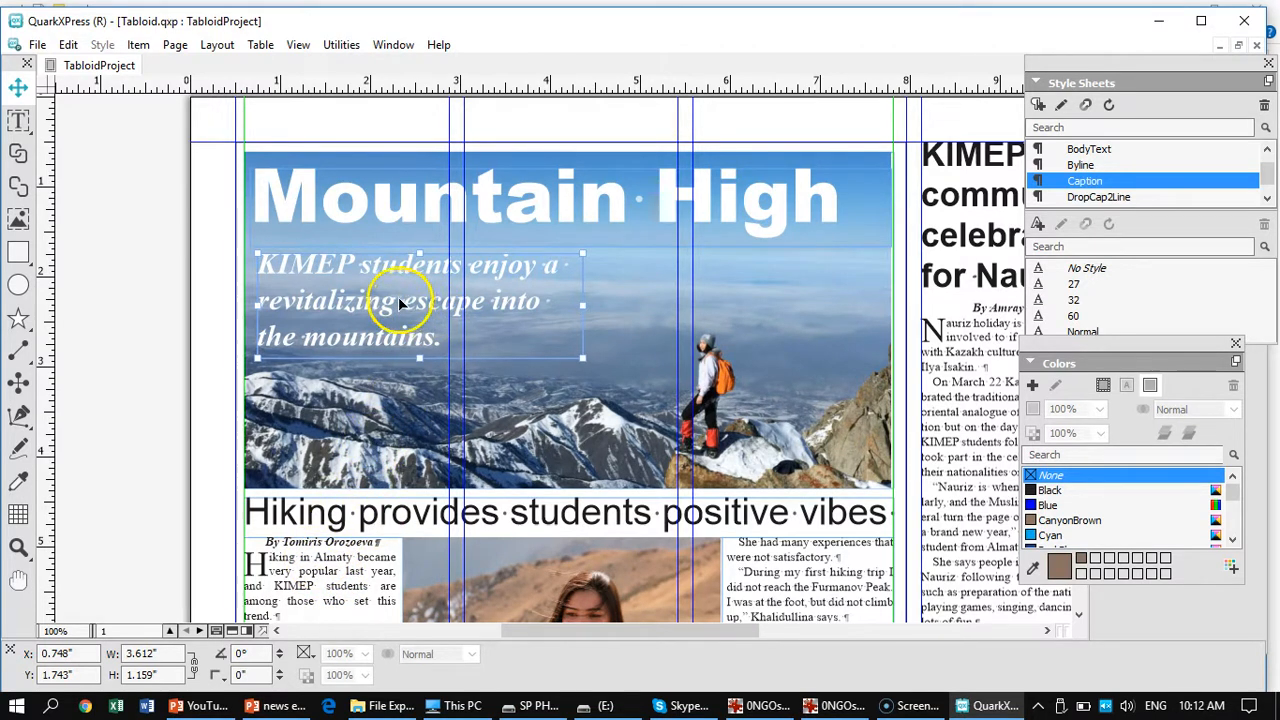
- Select the word "revitalizing" in the photo caption and check its character formatting
click(18, 121)
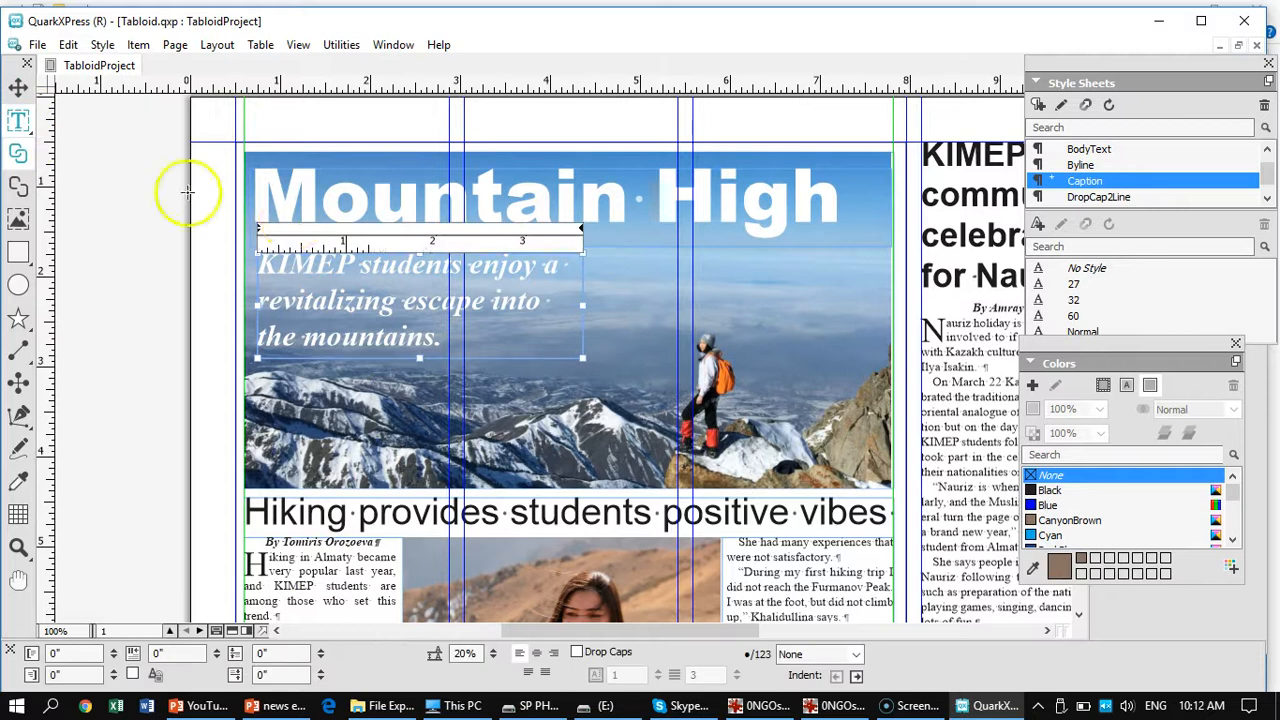
click(348, 305)
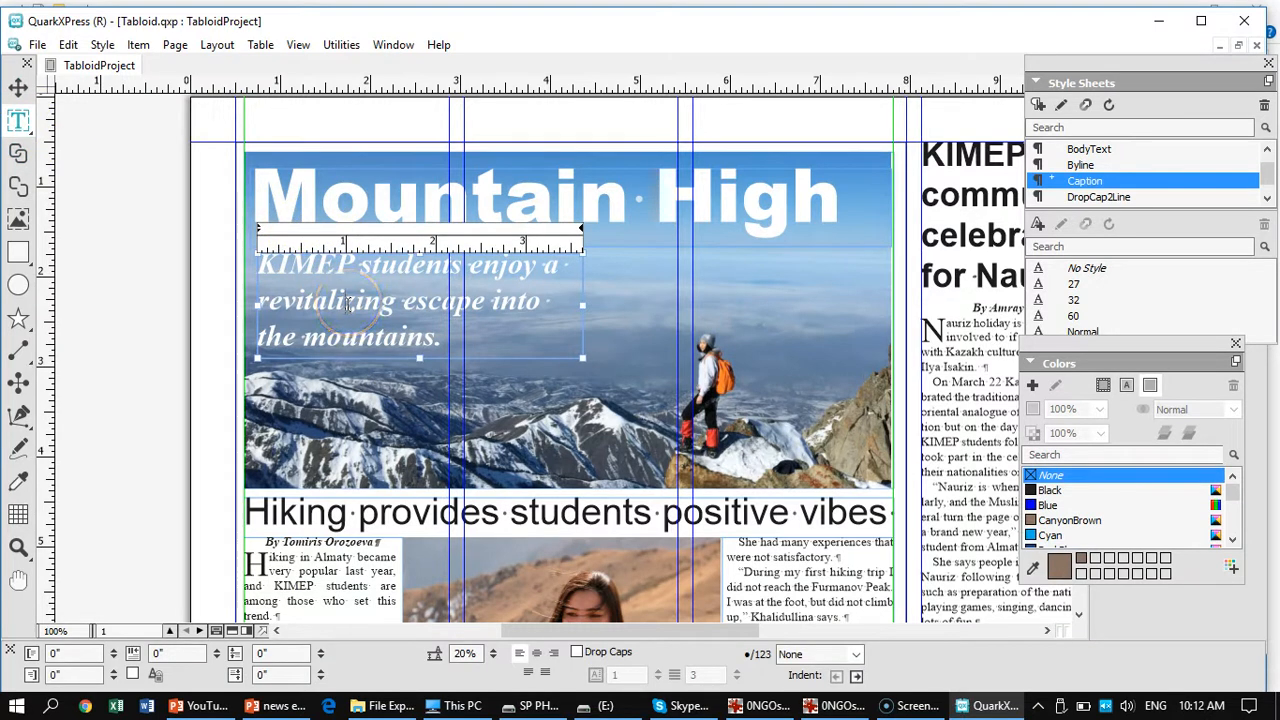
double_click(348, 305)
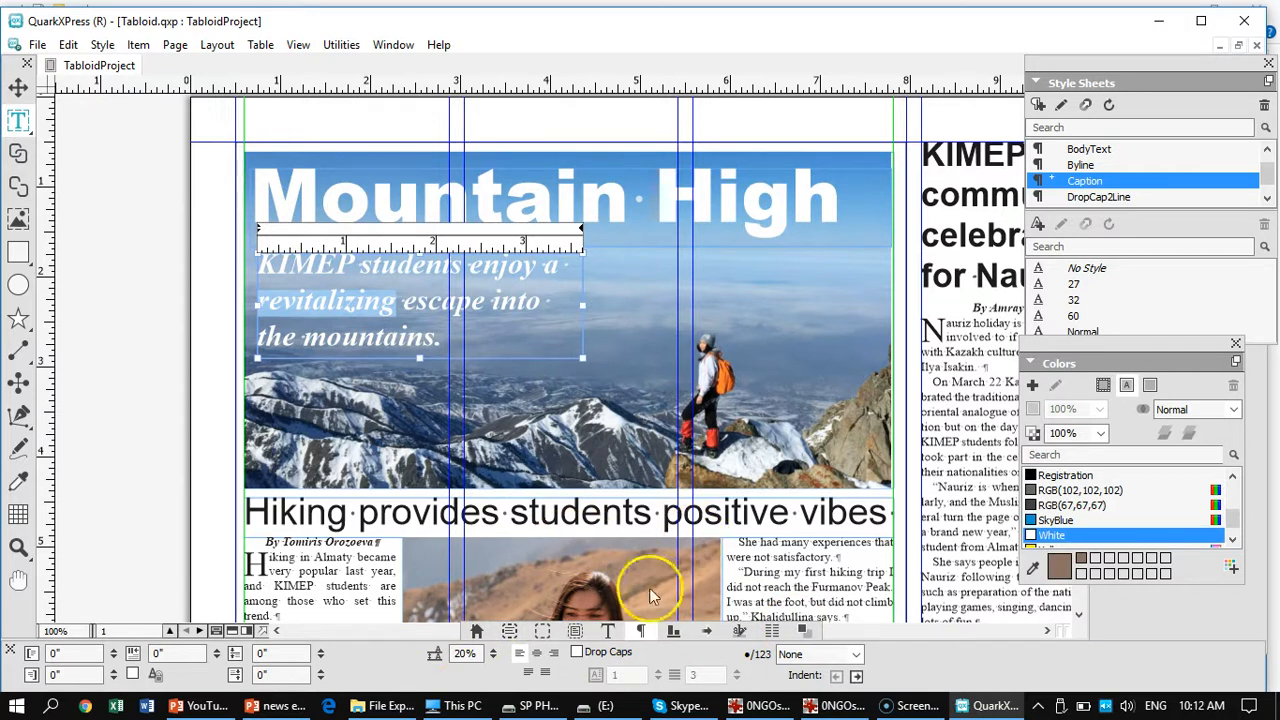
click(607, 630)
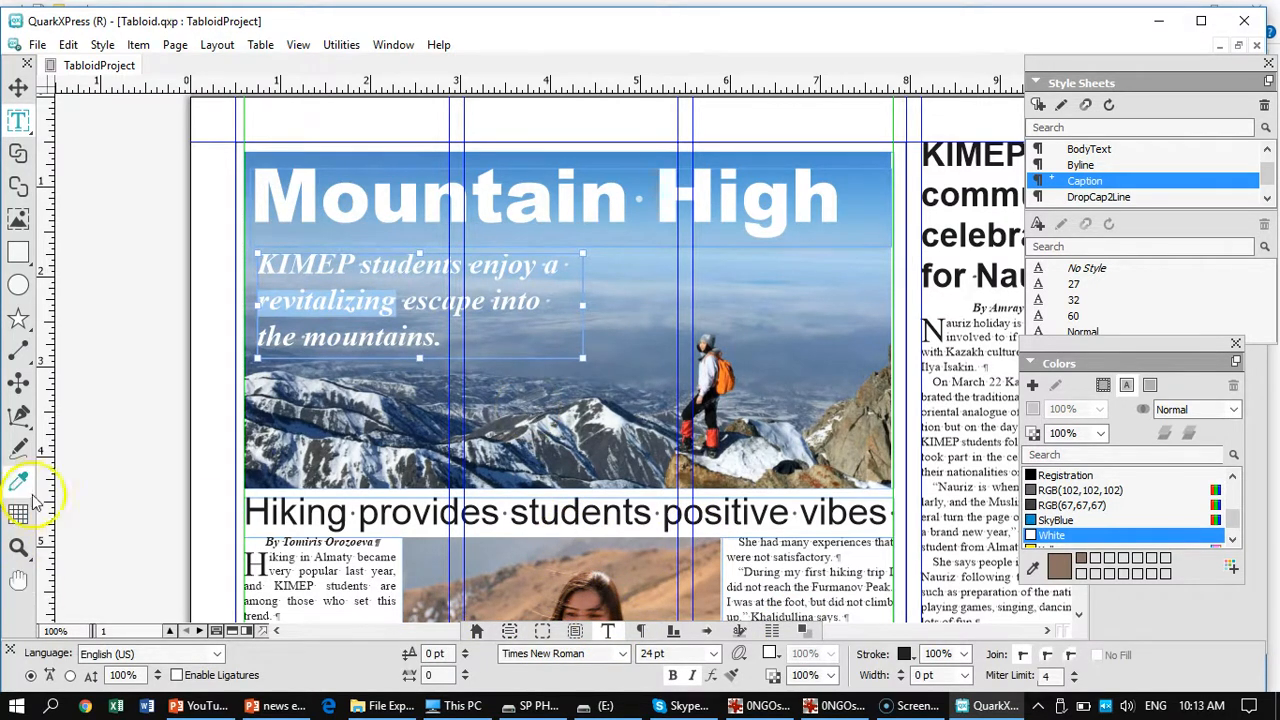
click(19, 88)
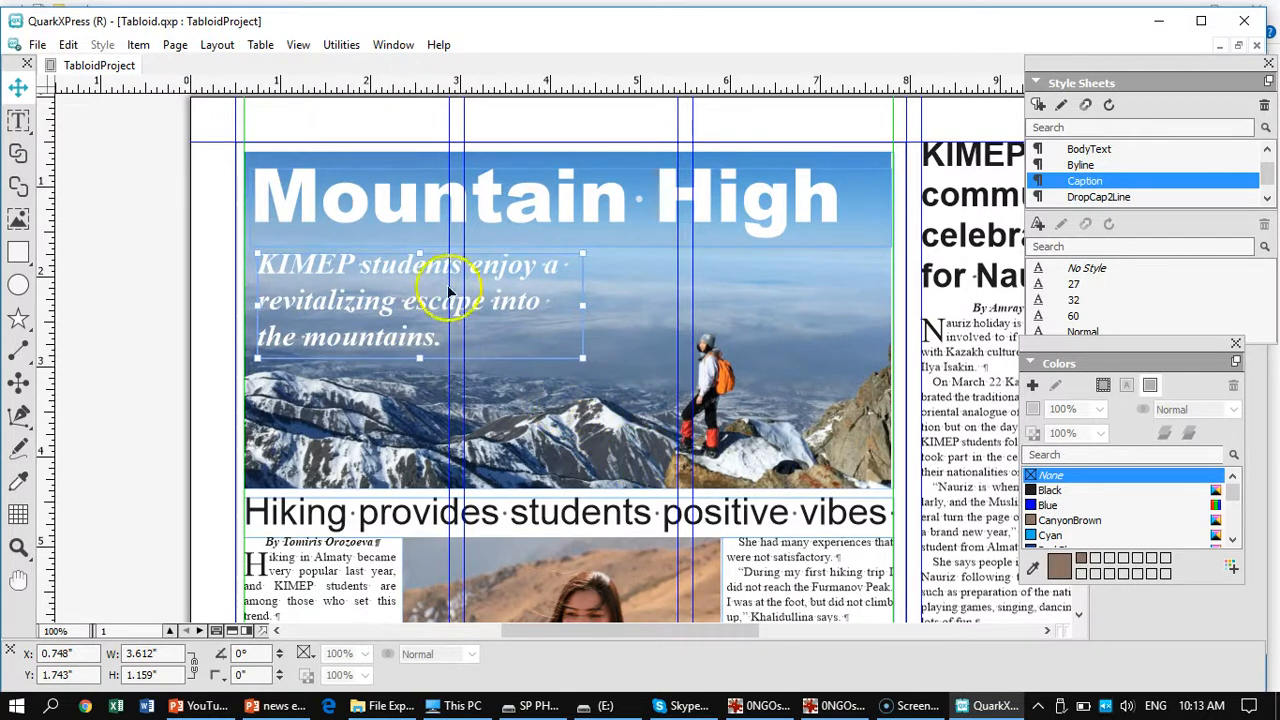
click(565, 432)
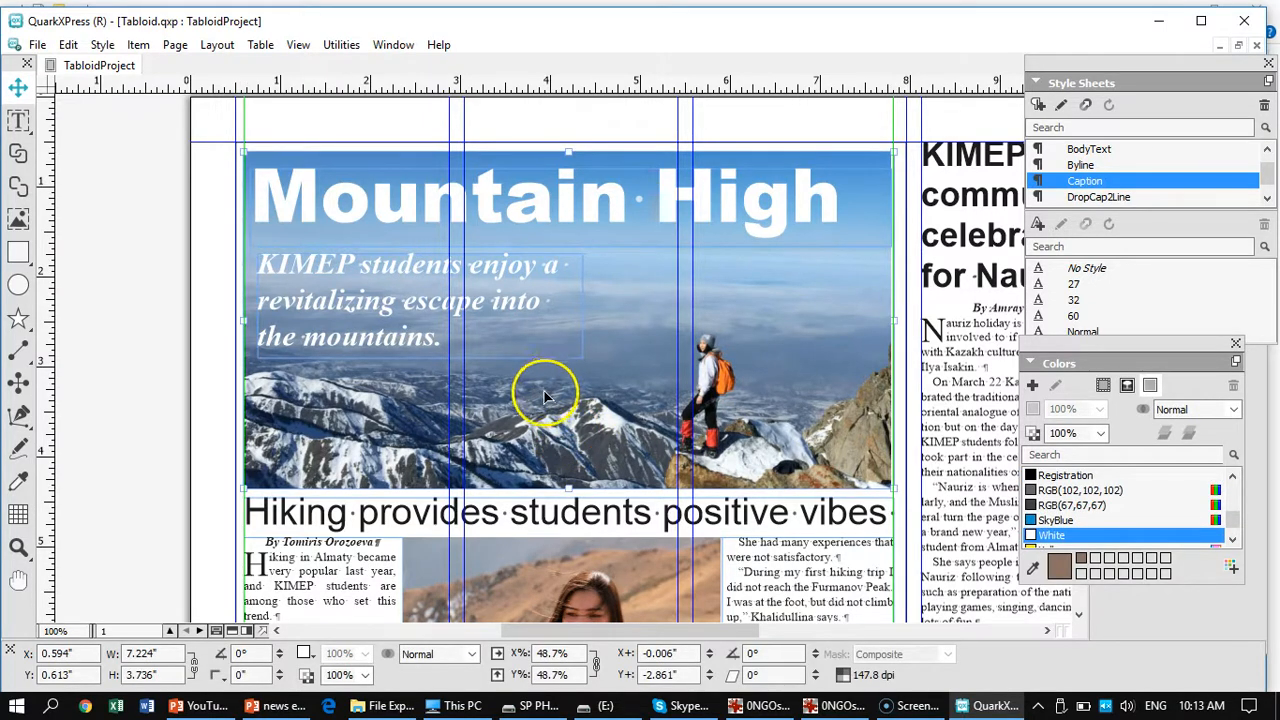
drag(497, 414, 450, 432)
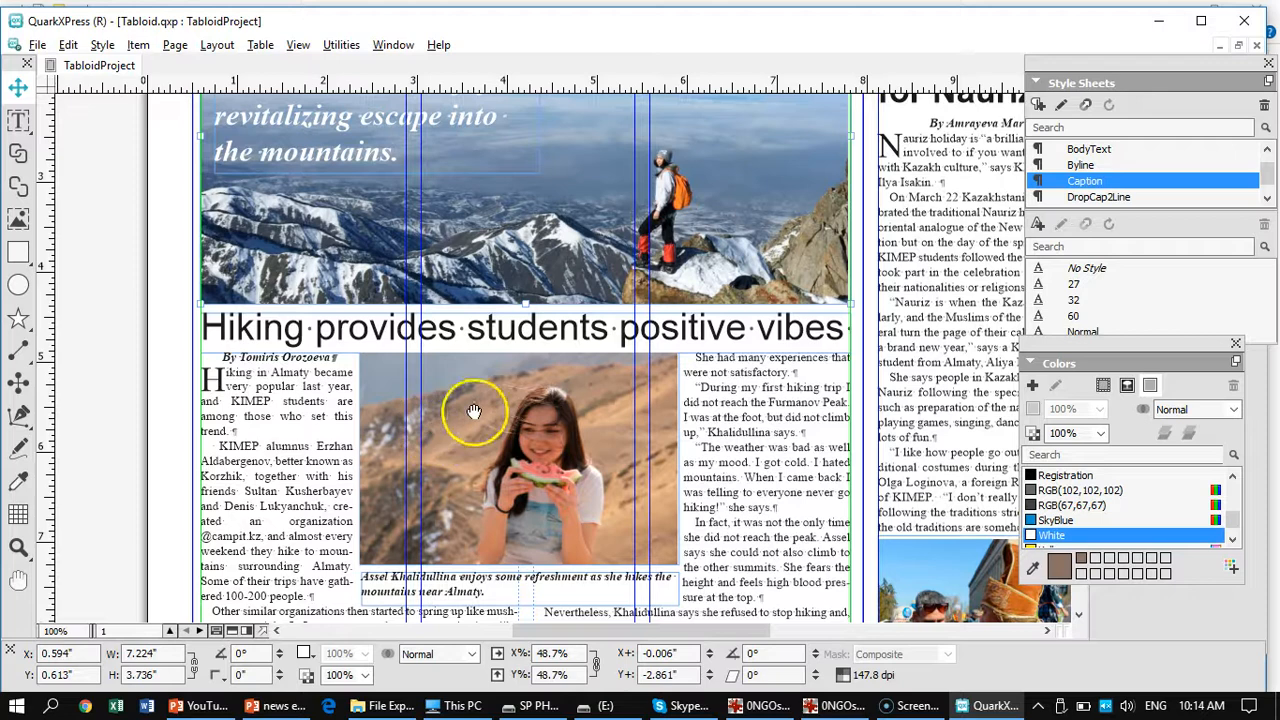
drag(456, 387, 451, 487)
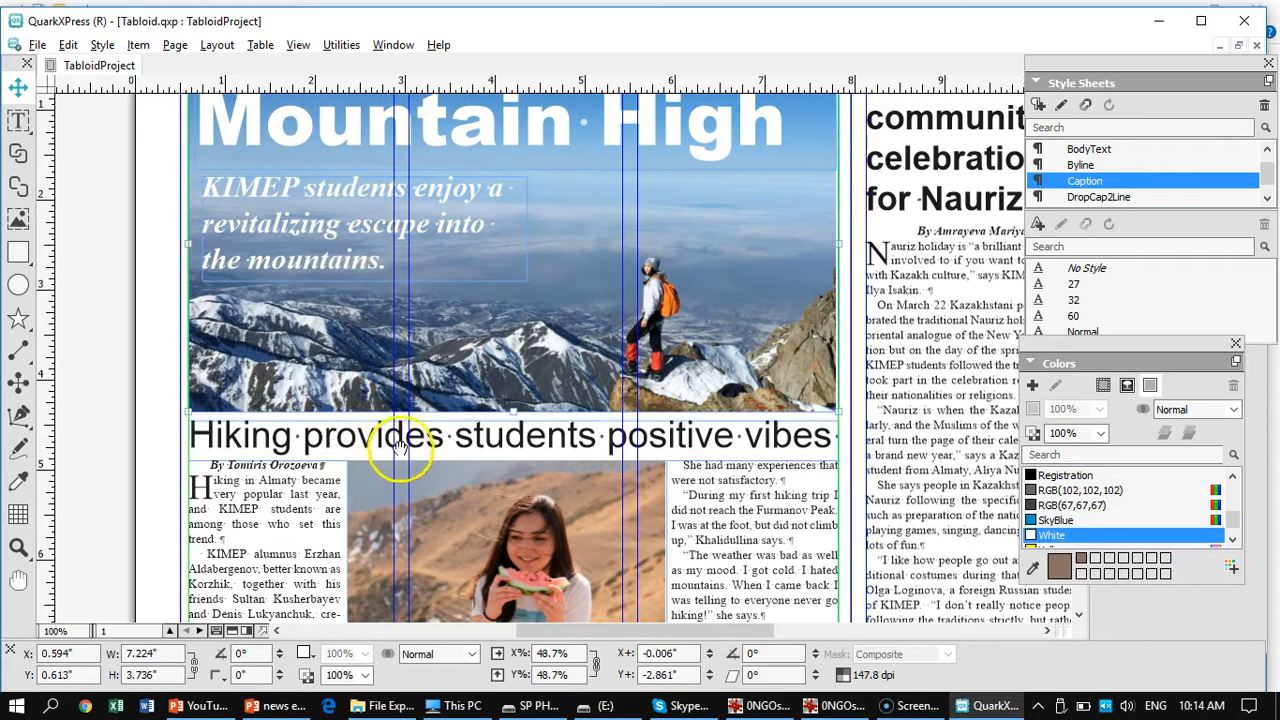
drag(471, 537, 472, 433)
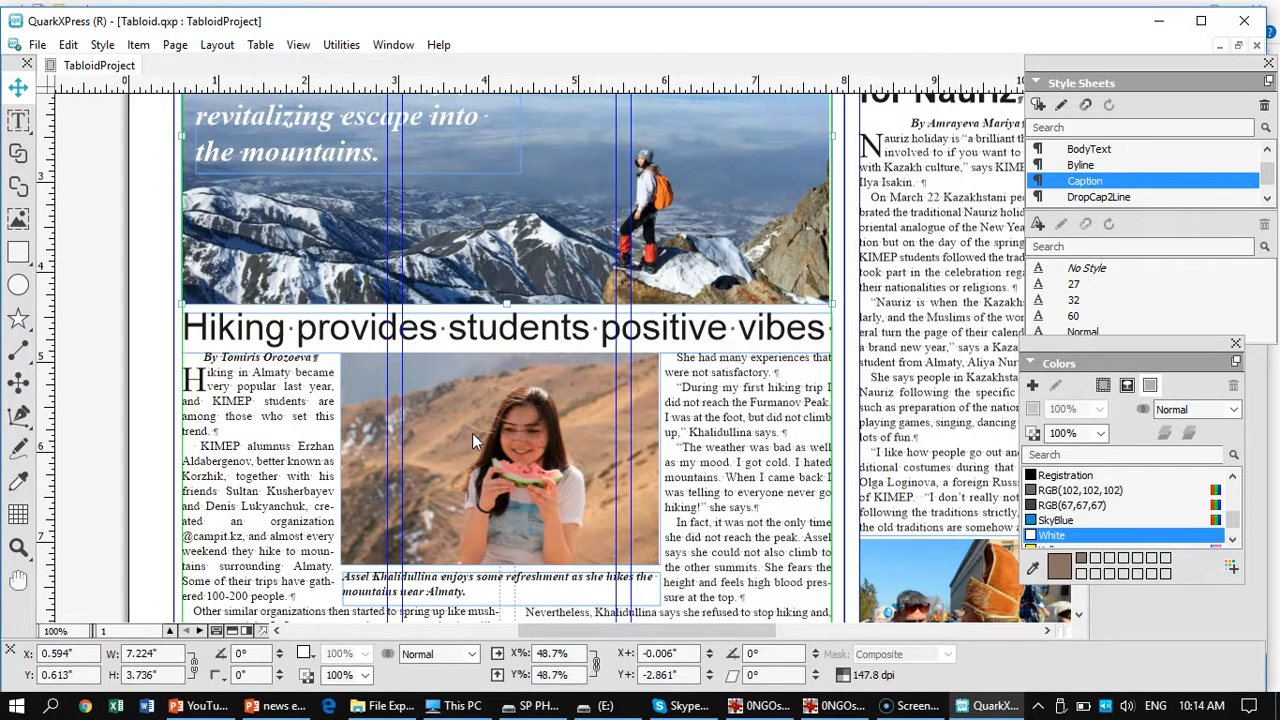
- Move the Nauriz story's photo up its column to about Y 4.60" and back down to about Y 6.86"
key(ctrl+0)
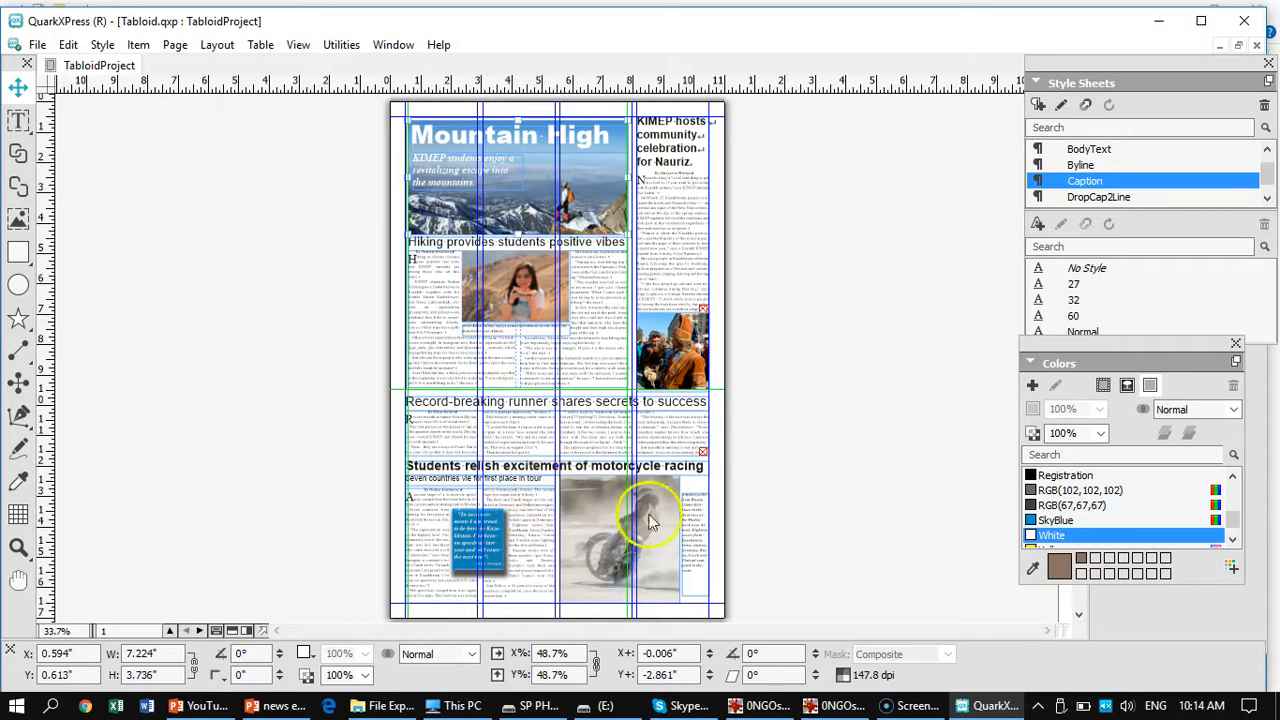
click(686, 380)
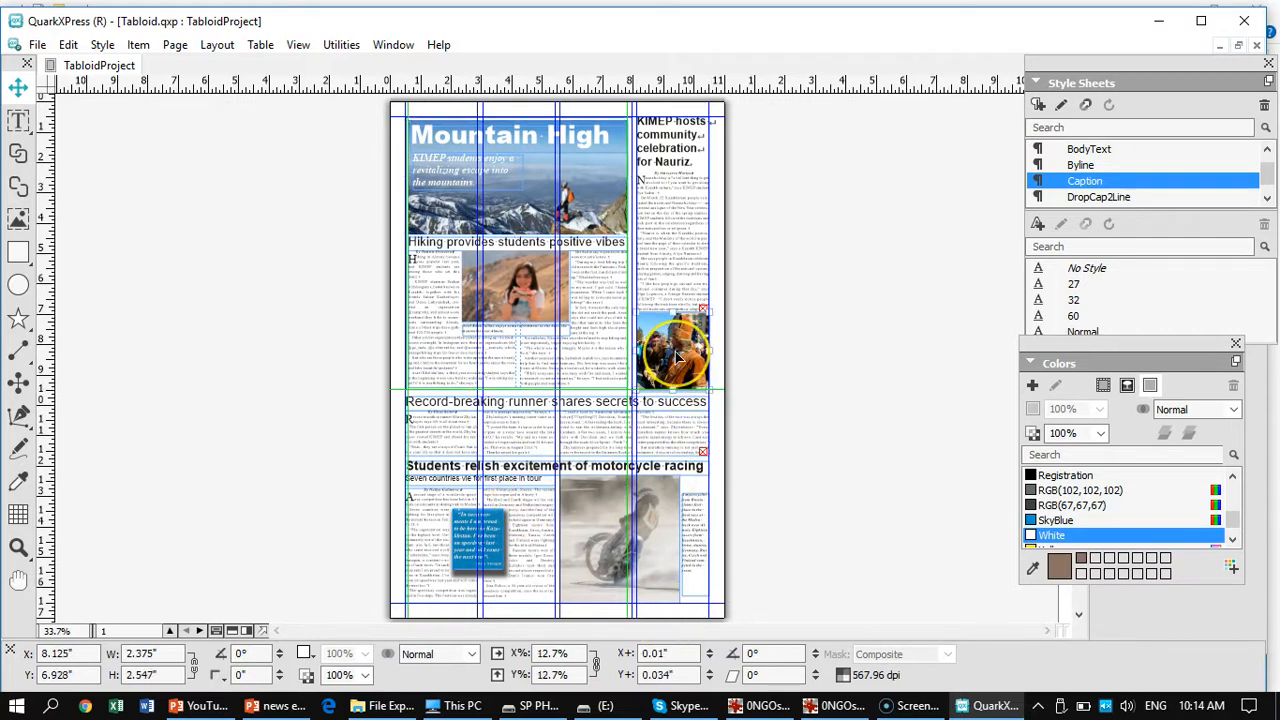
drag(678, 355, 678, 285)
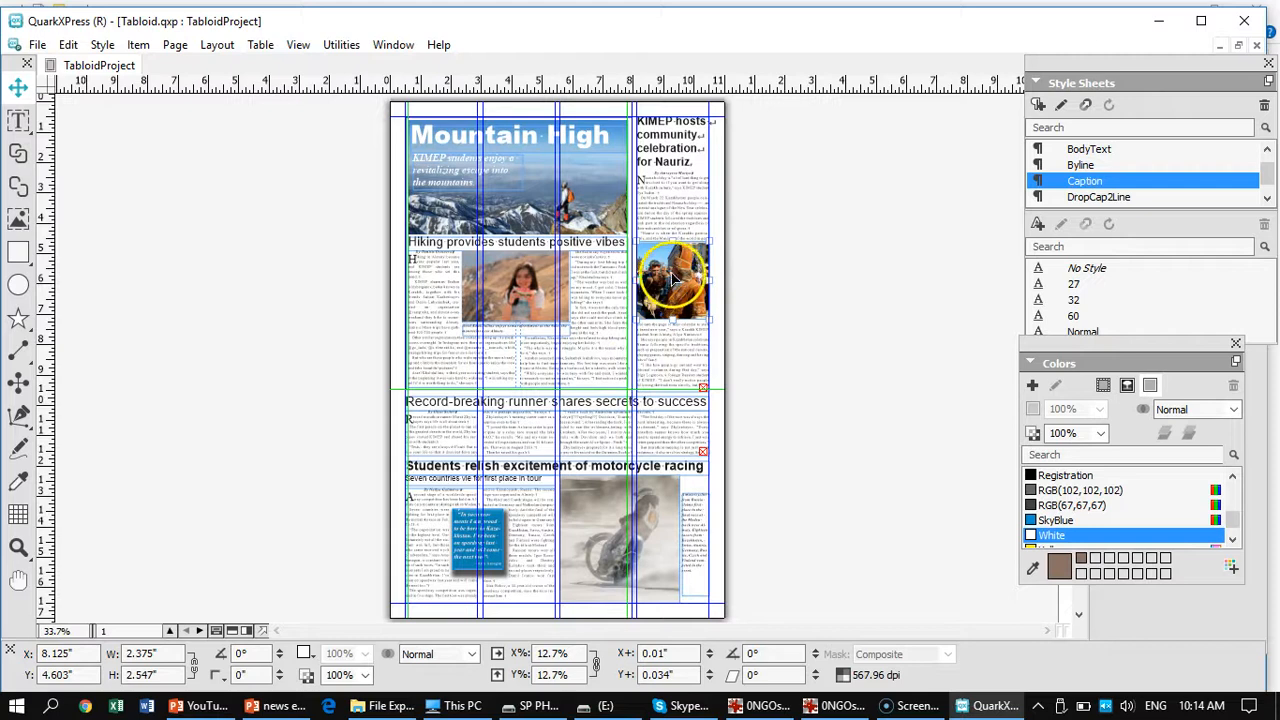
drag(672, 281, 682, 343)
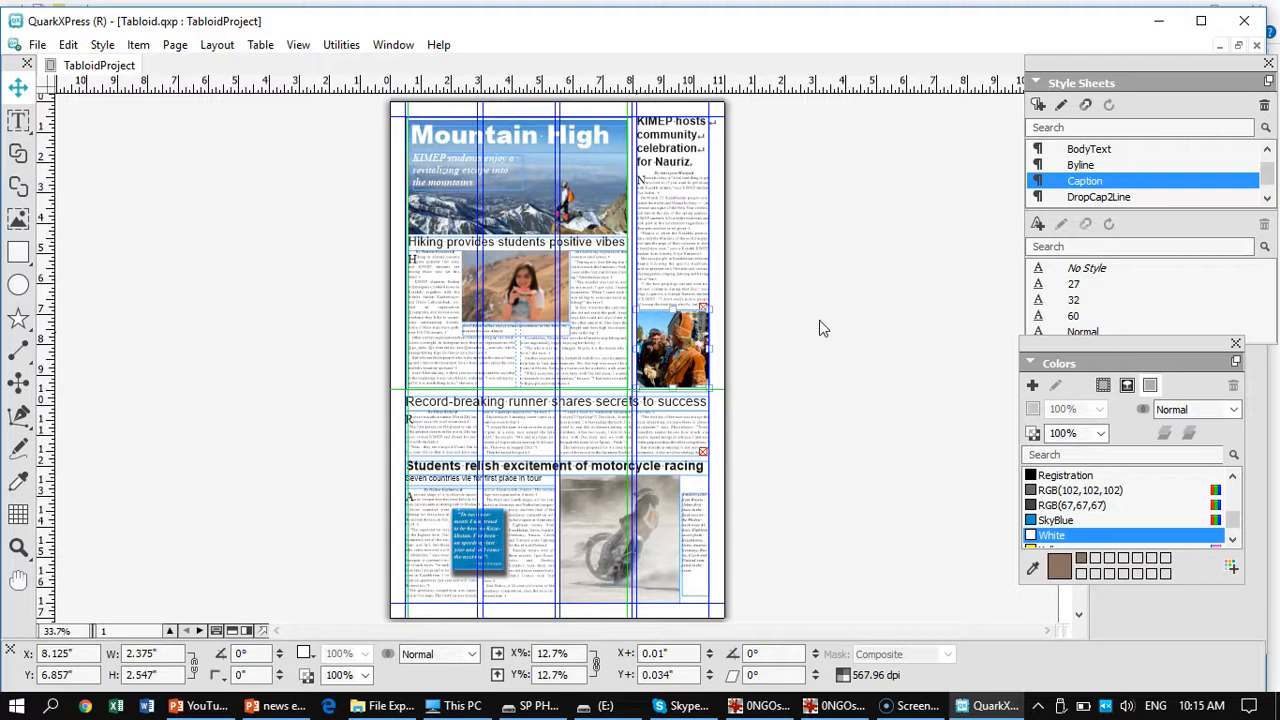
- Move the blue pull-quote box out of the motorcycle story onto the pasteboard at about X -6.54", Y 8.97"
click(467, 537)
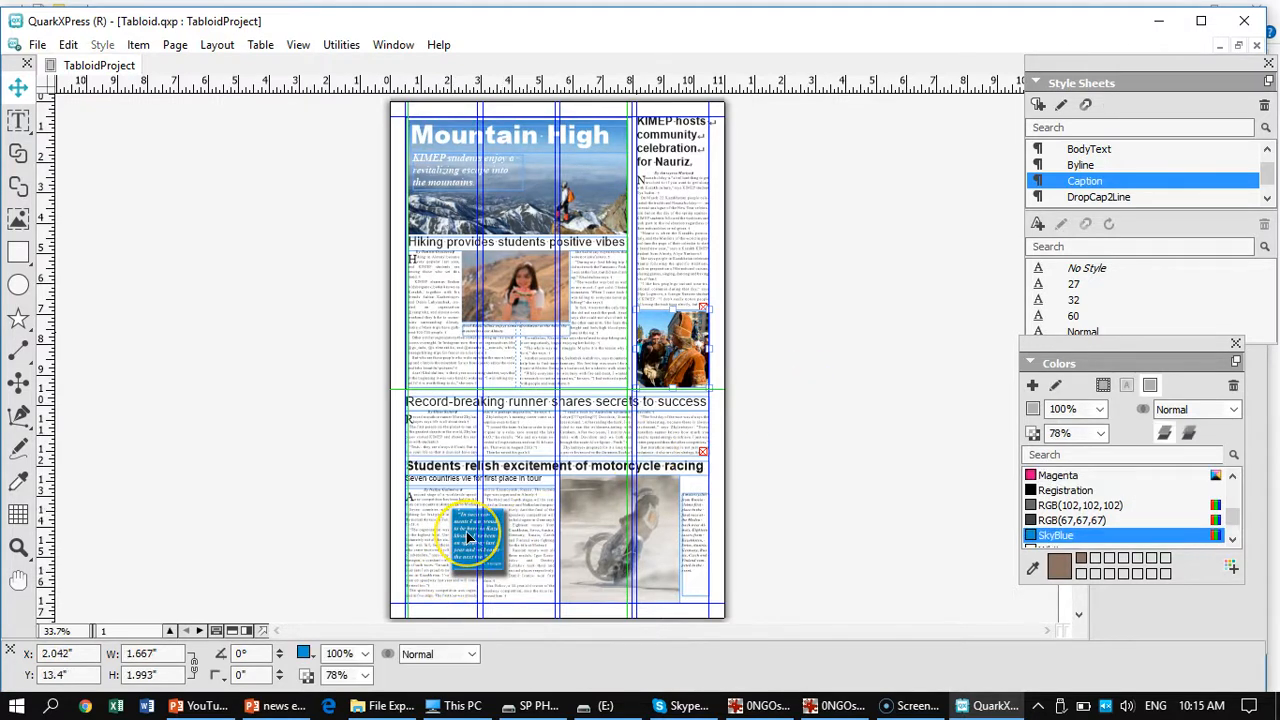
drag(467, 537, 203, 503)
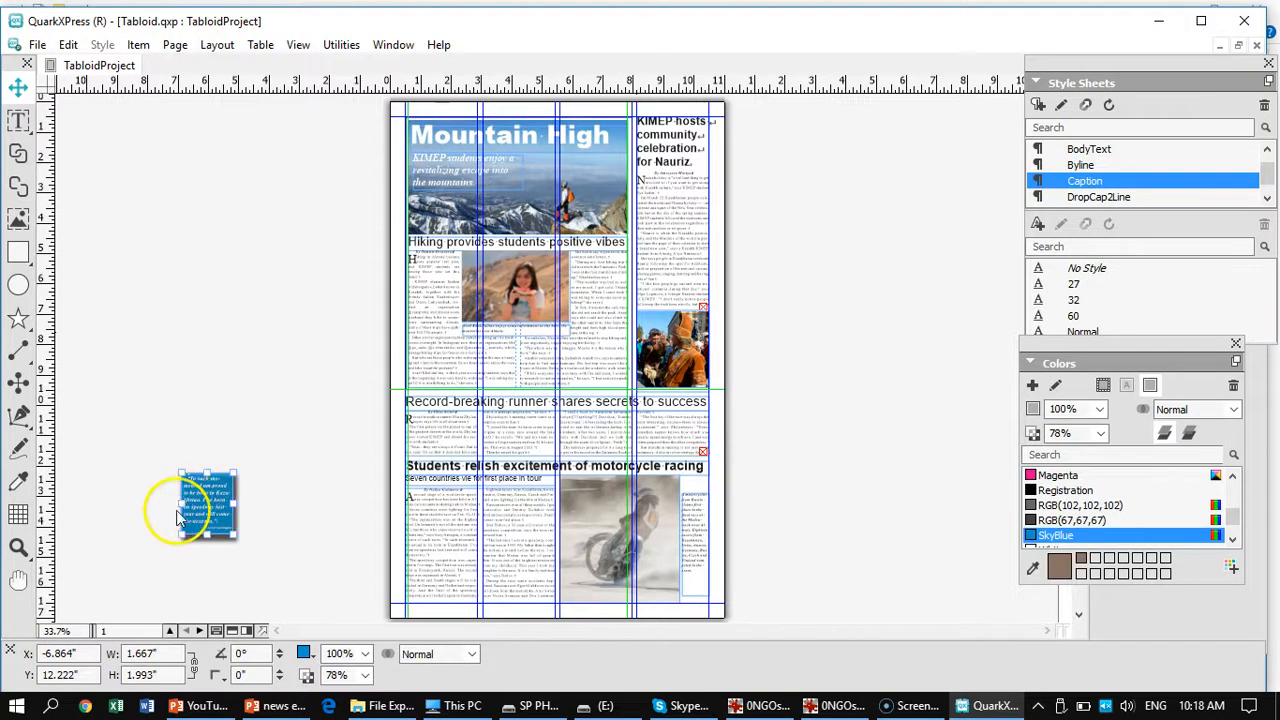
drag(207, 512, 217, 412)
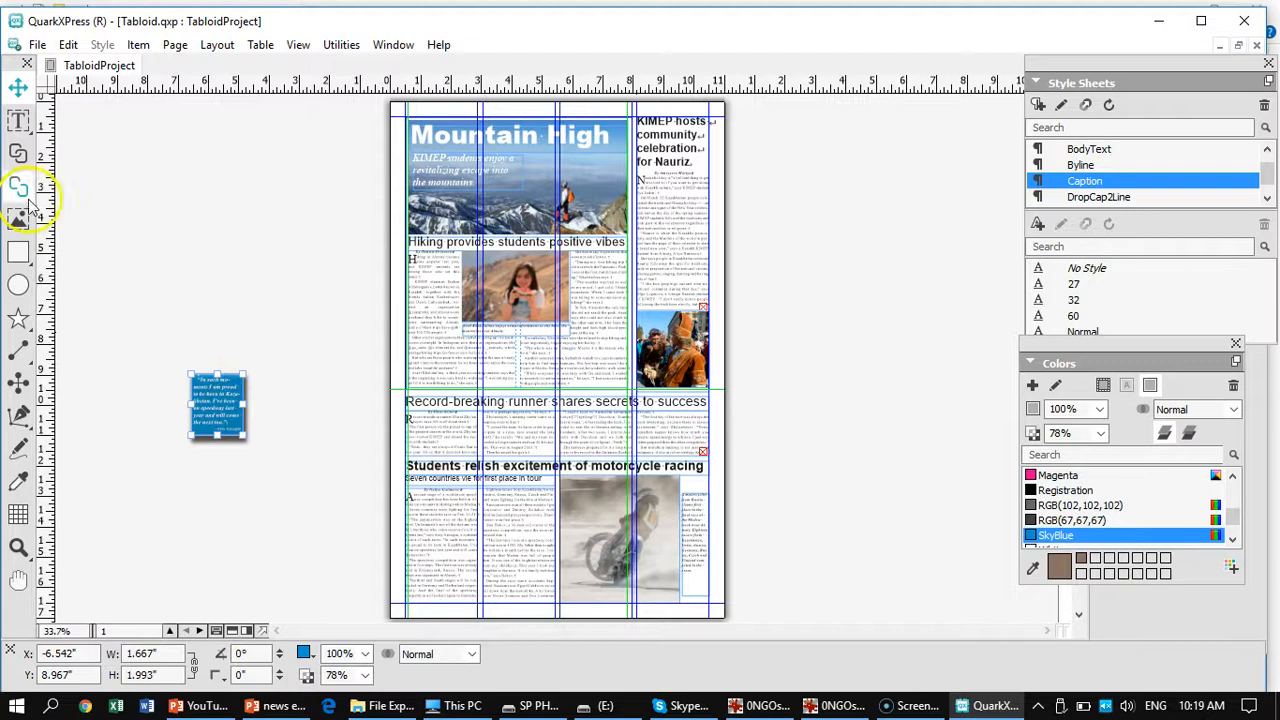
- Draw a new text box about 1.89" wide and 1.85" high on the pasteboard beside the motorcycle racing story
click(18, 118)
triple_click(456, 535)
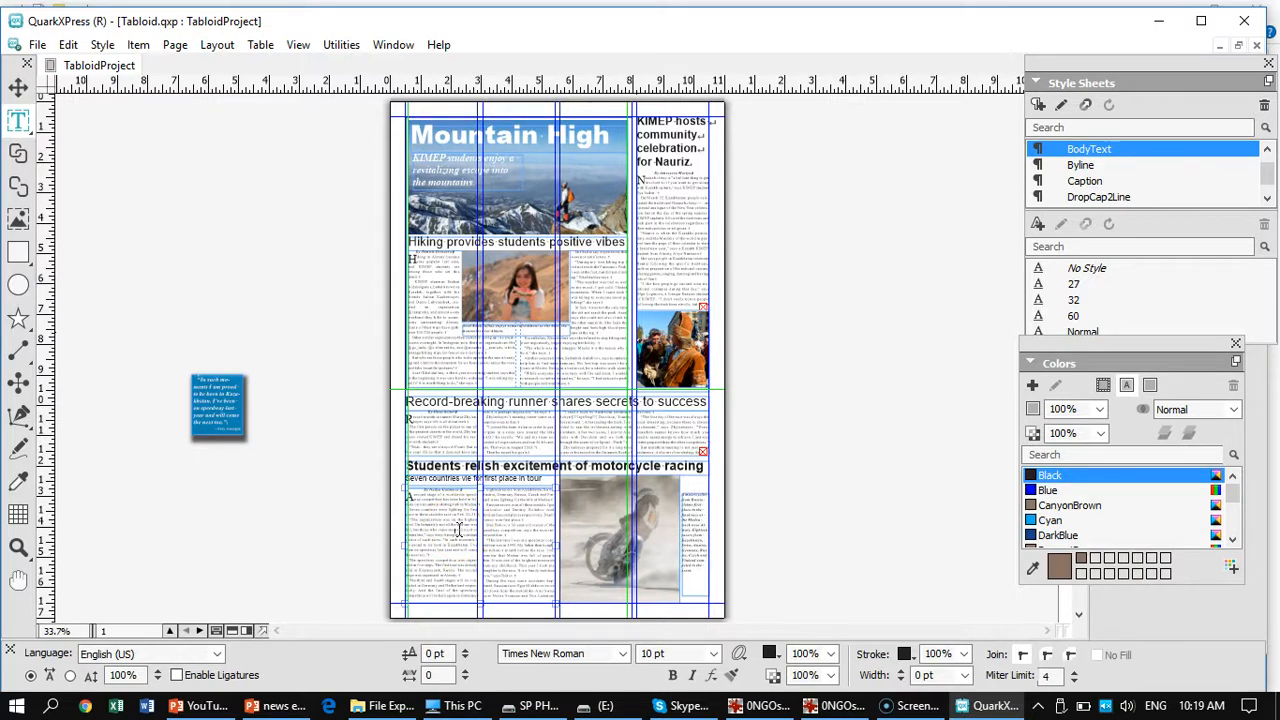
key(ctrl+1)
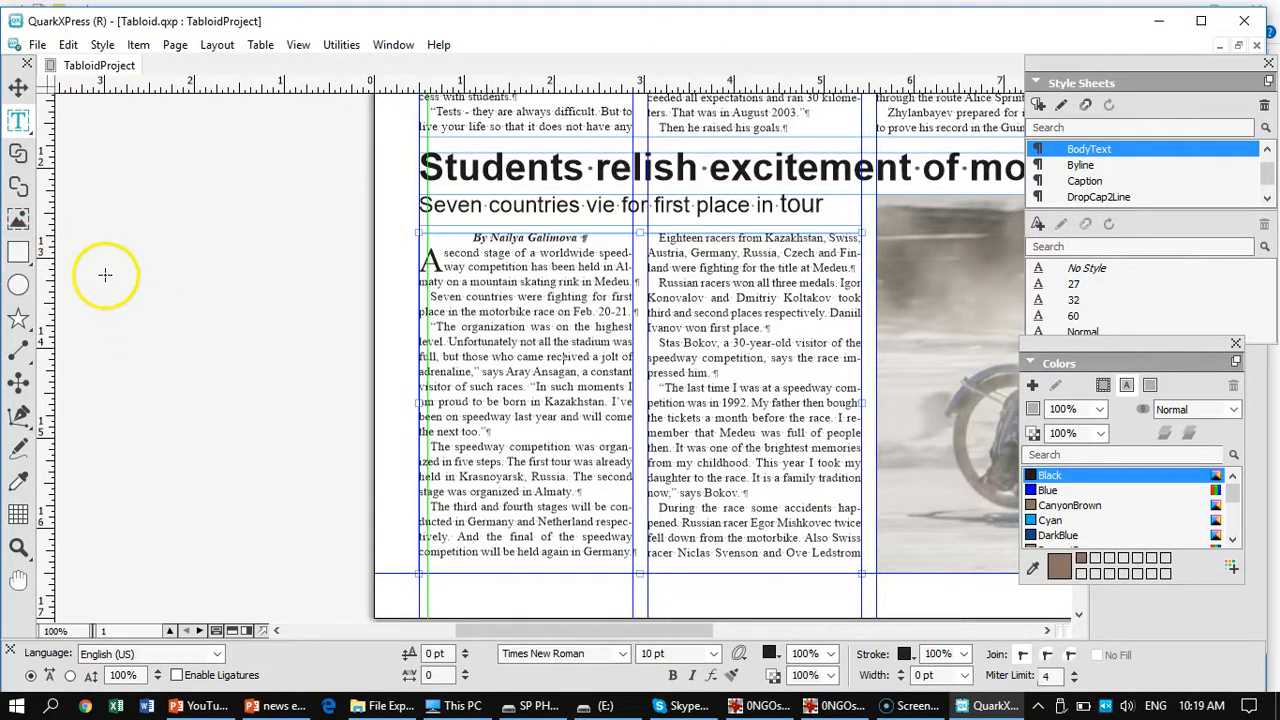
click(20, 120)
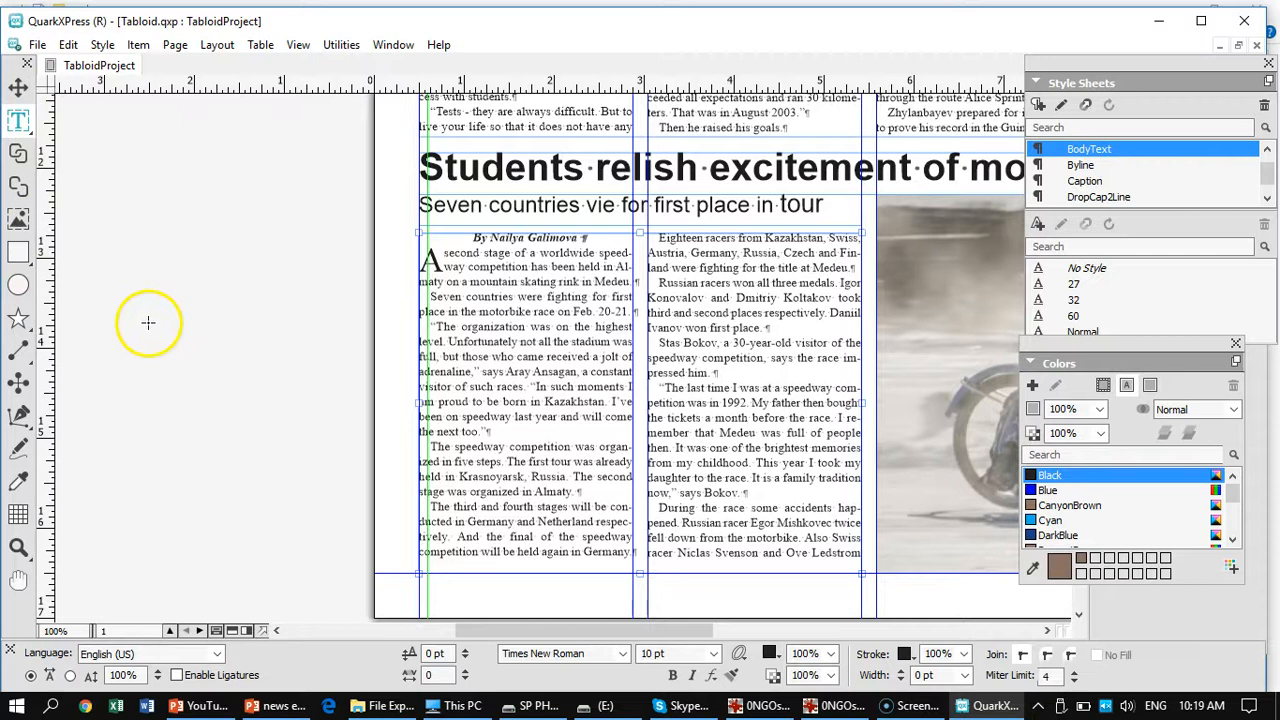
drag(154, 306, 324, 473)
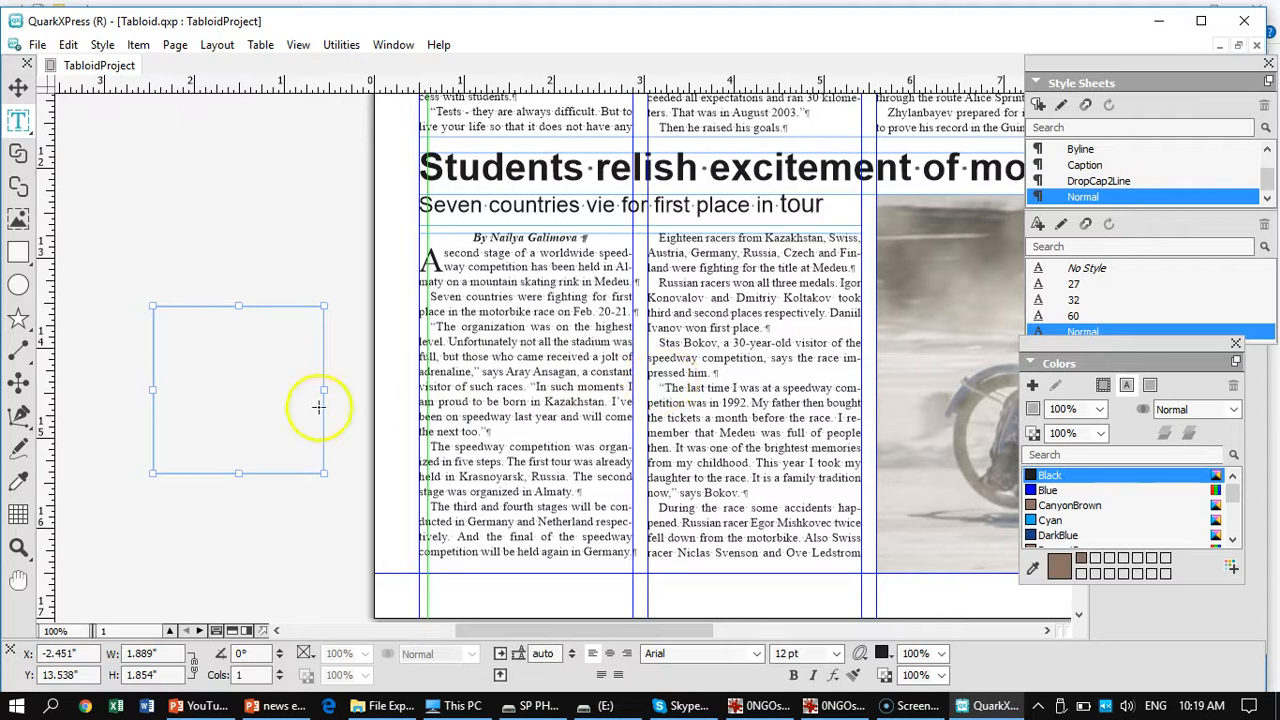
- Examine the frame, text and background color options available for the empty text box on the pasteboard
click(237, 370)
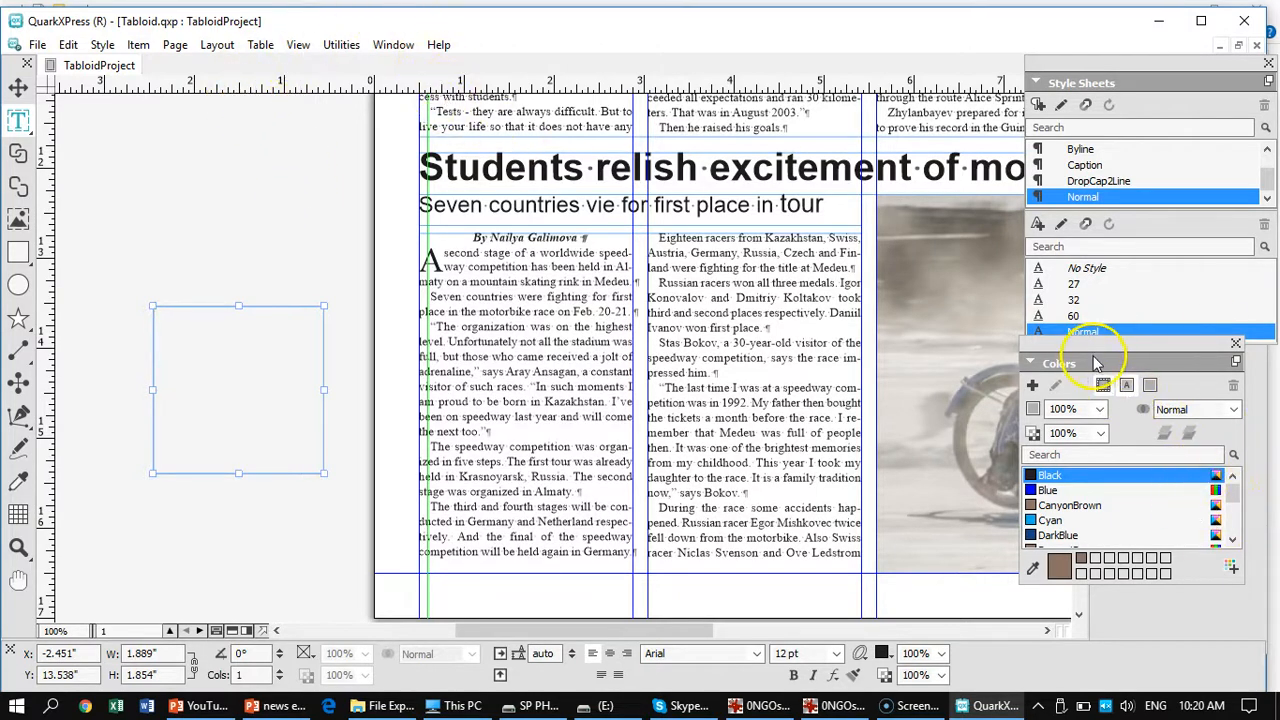
mouse_move(1100, 364)
mouse_down()
mouse_move(1108, 395)
mouse_move(1105, 370)
mouse_up()
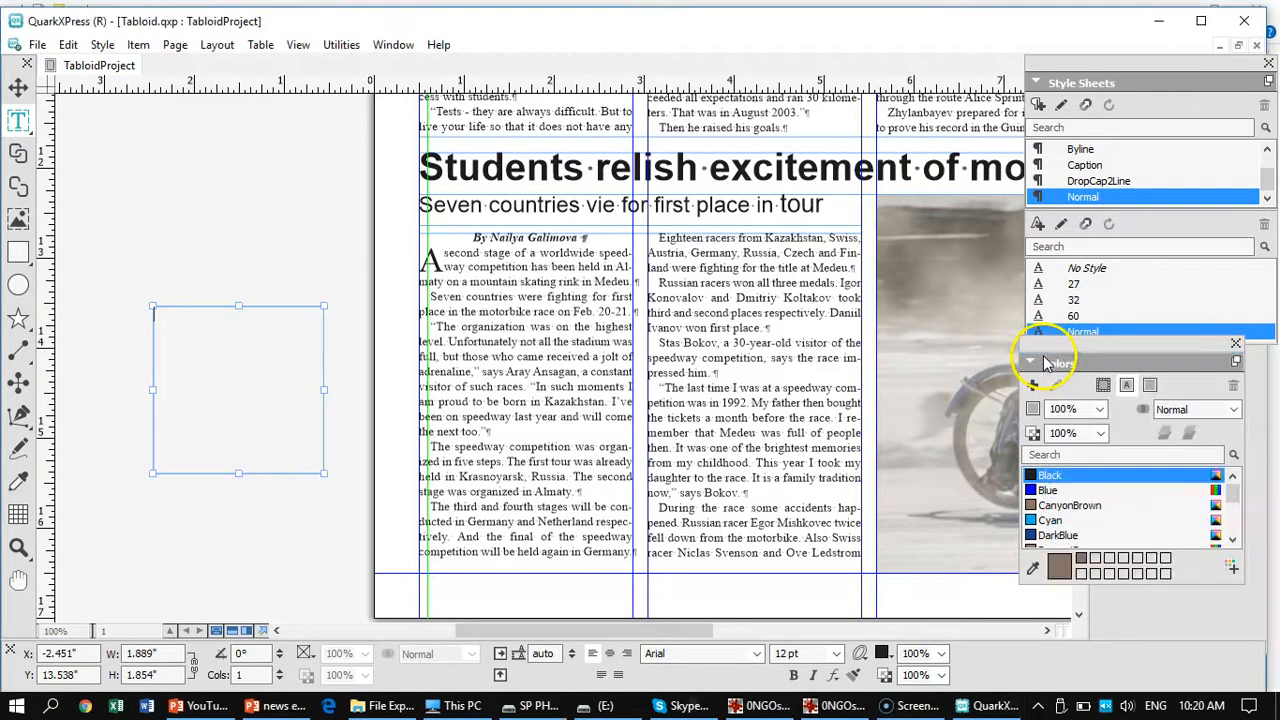
click(1105, 386)
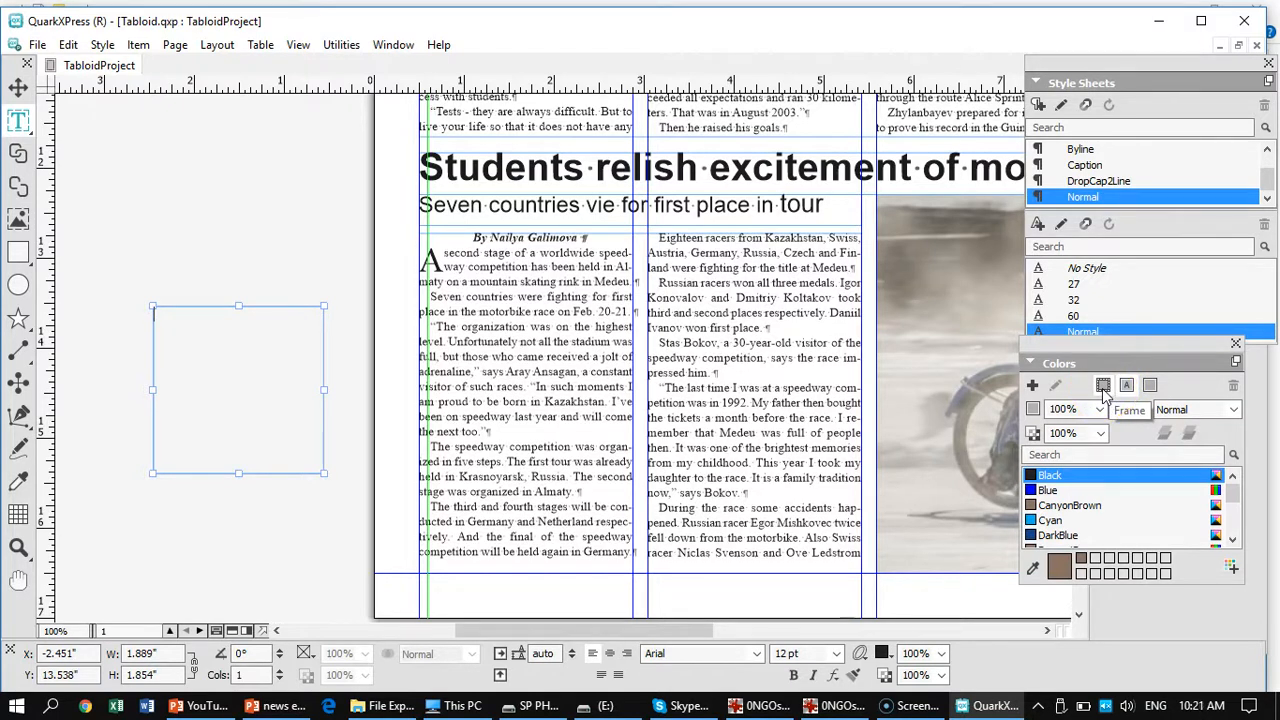
click(1124, 388)
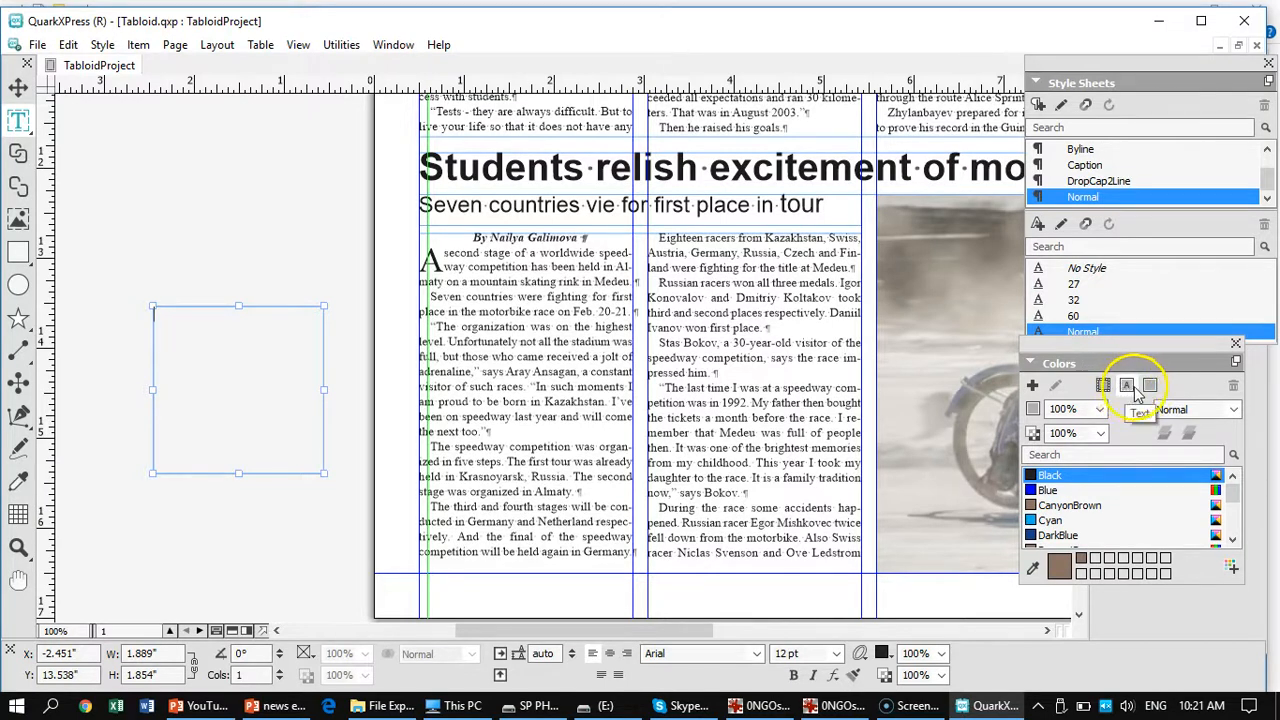
click(1153, 388)
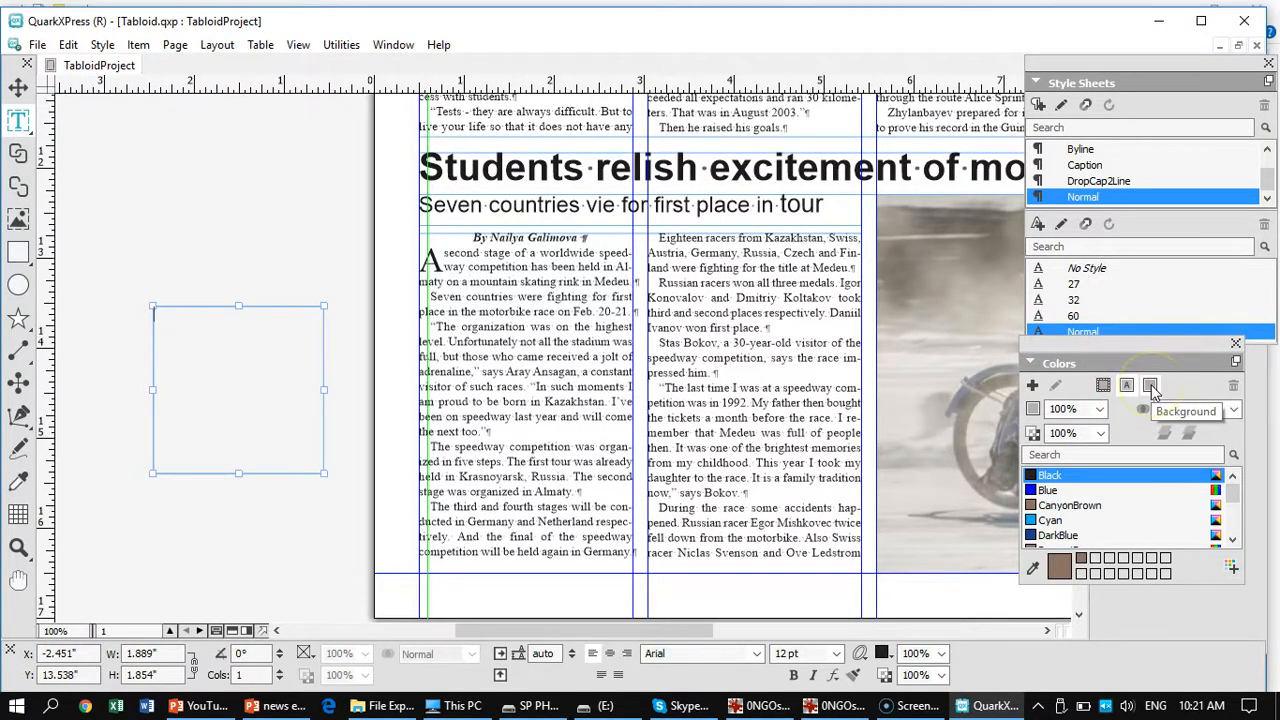
click(1104, 387)
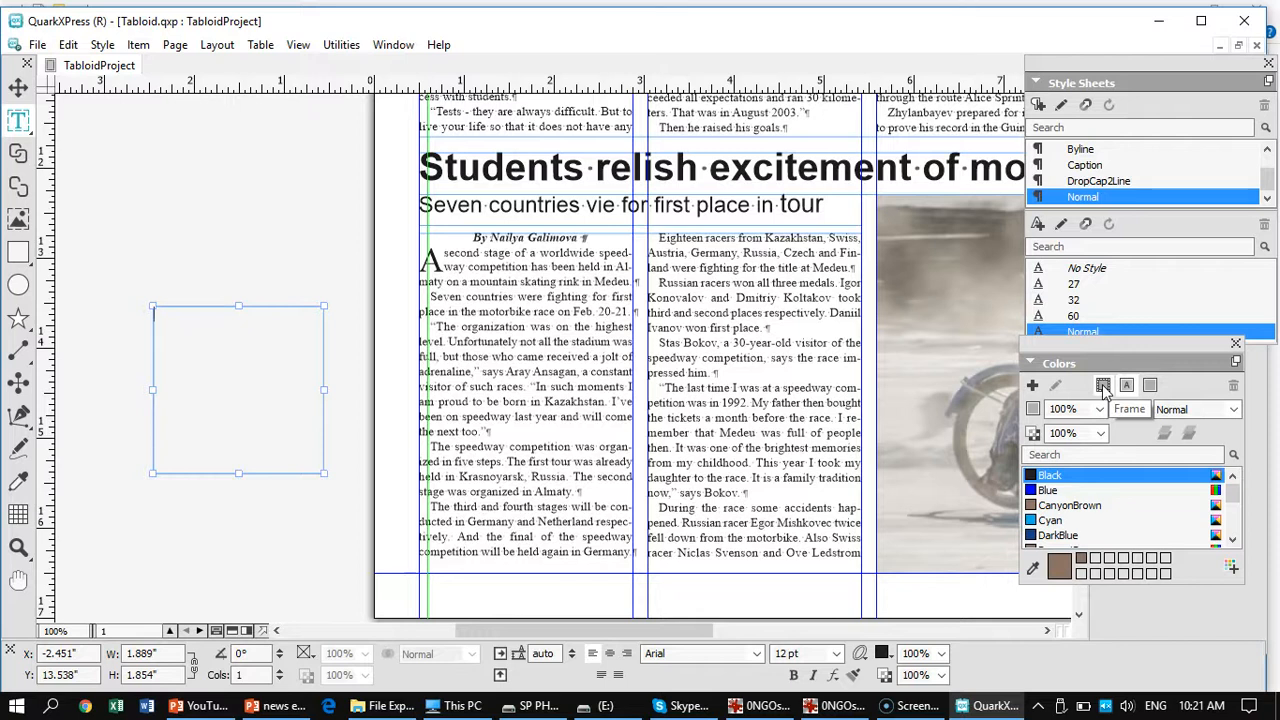
click(1127, 387)
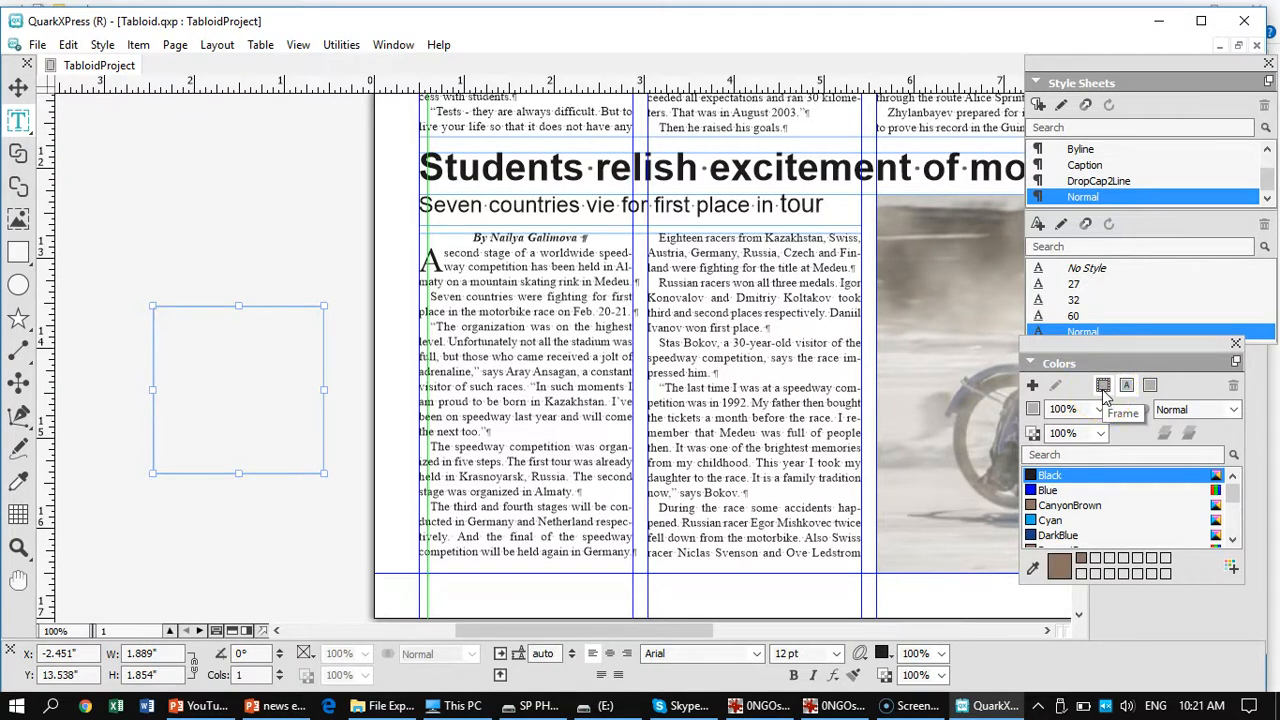
click(490, 483)
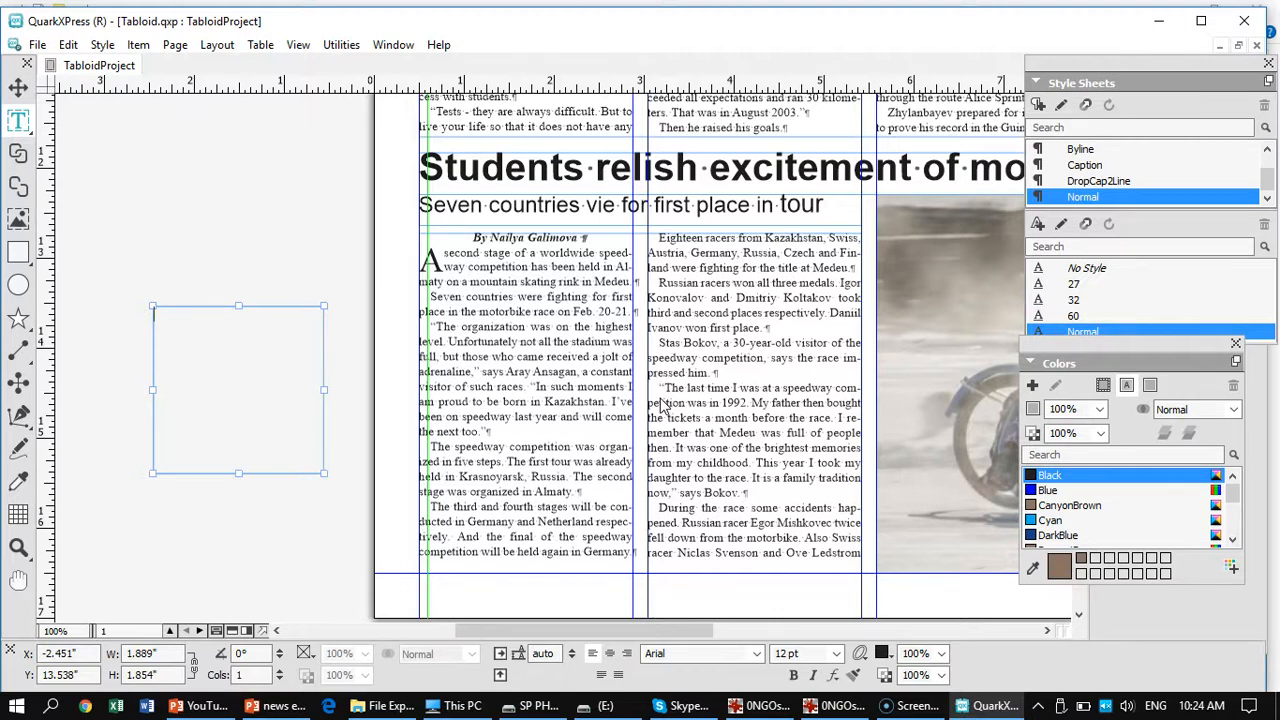
- Sample a tan color from the rocky background of the hiking story's inset photo with the color picker
key(ctrl+0)
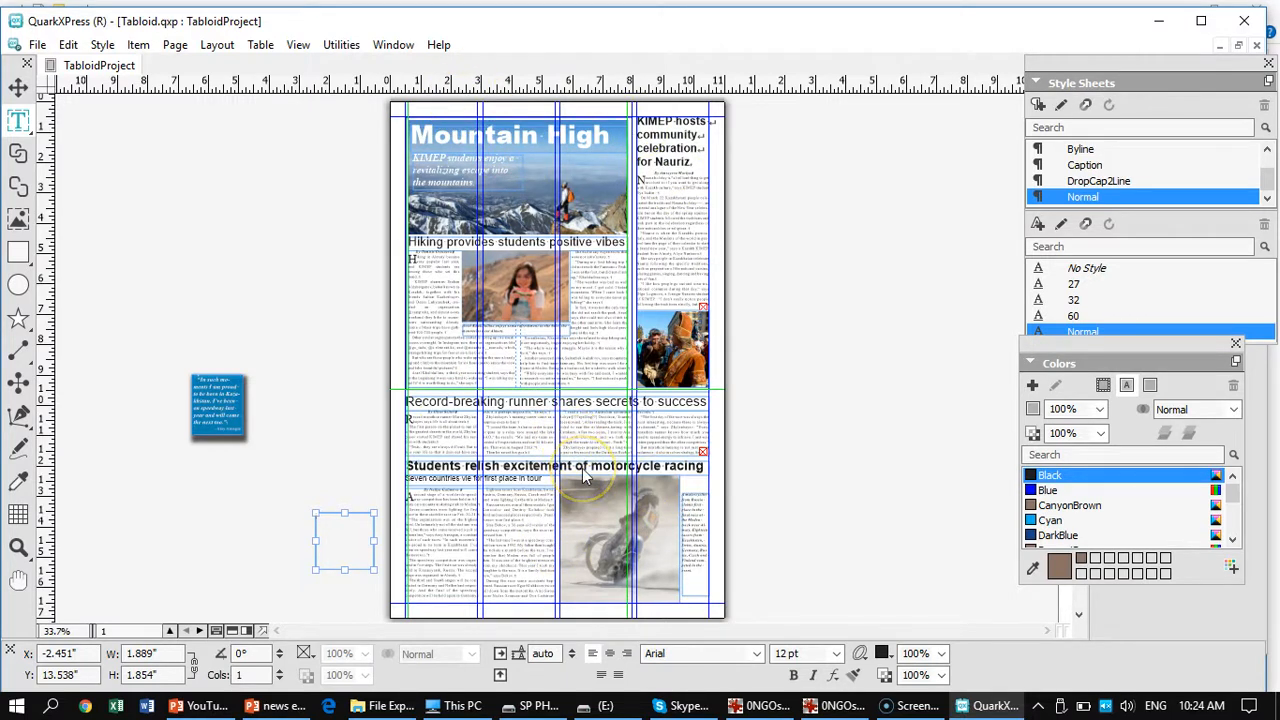
click(217, 409)
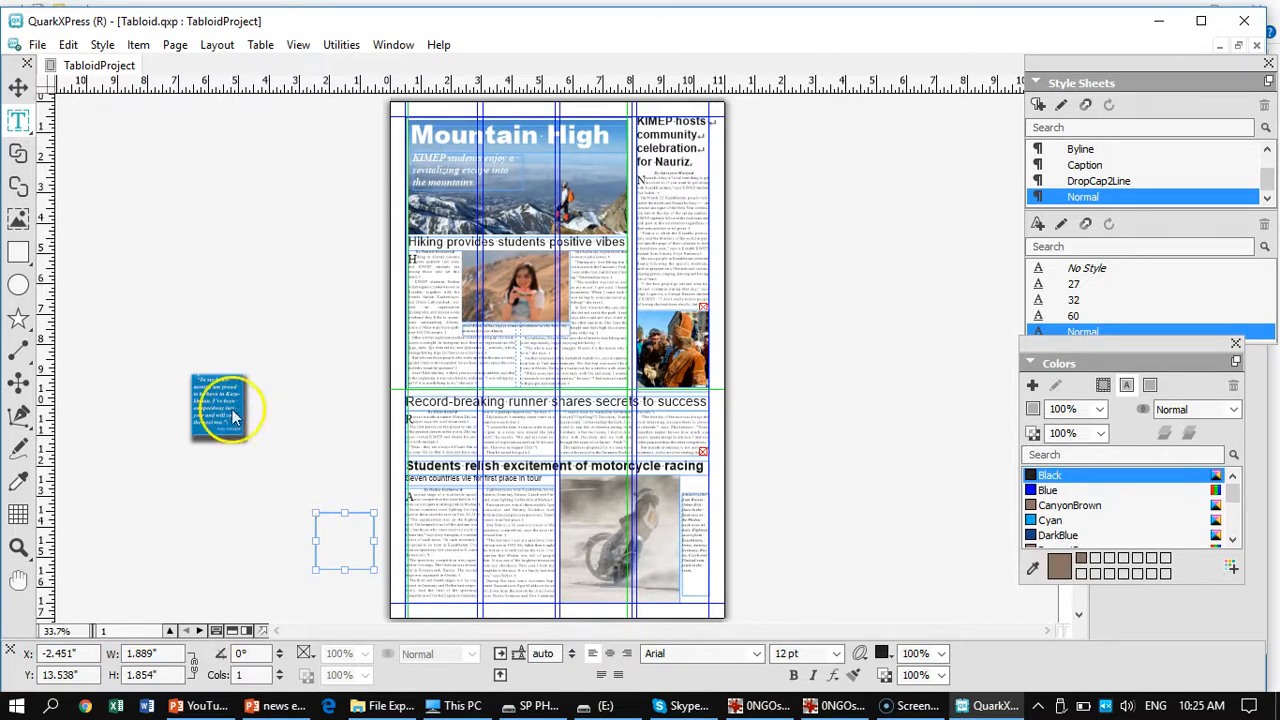
click(1234, 541)
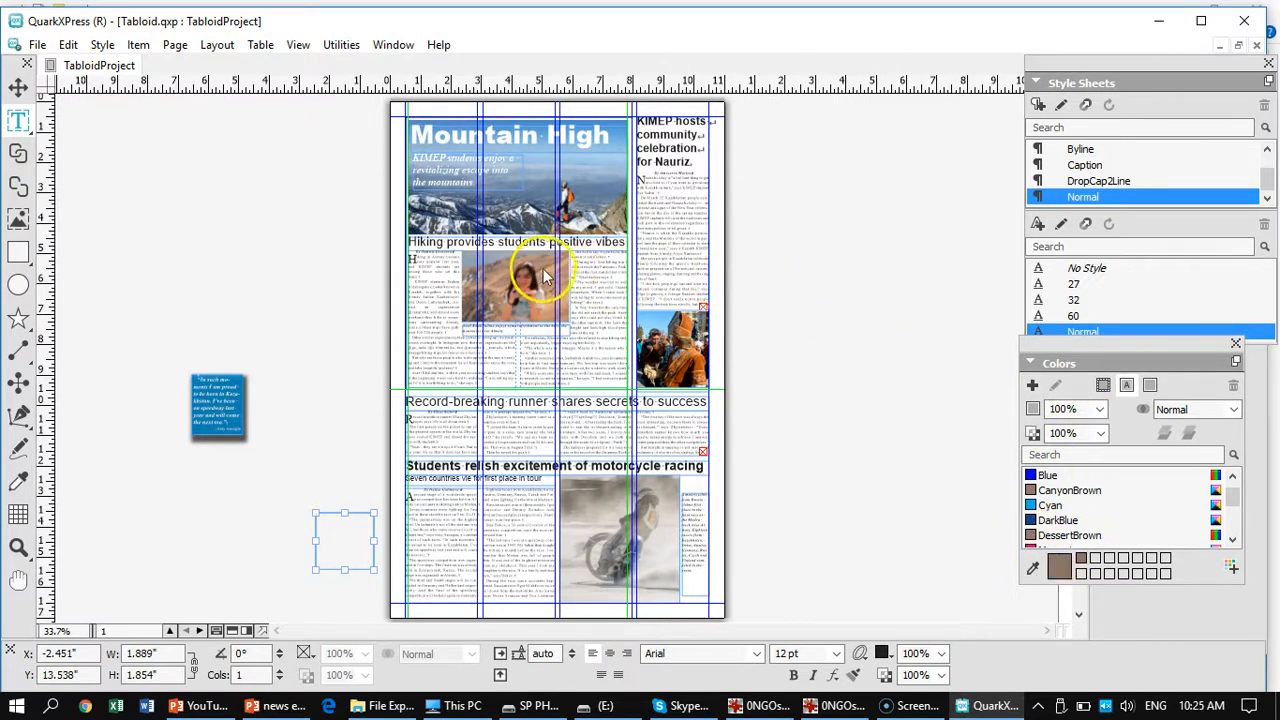
click(1033, 573)
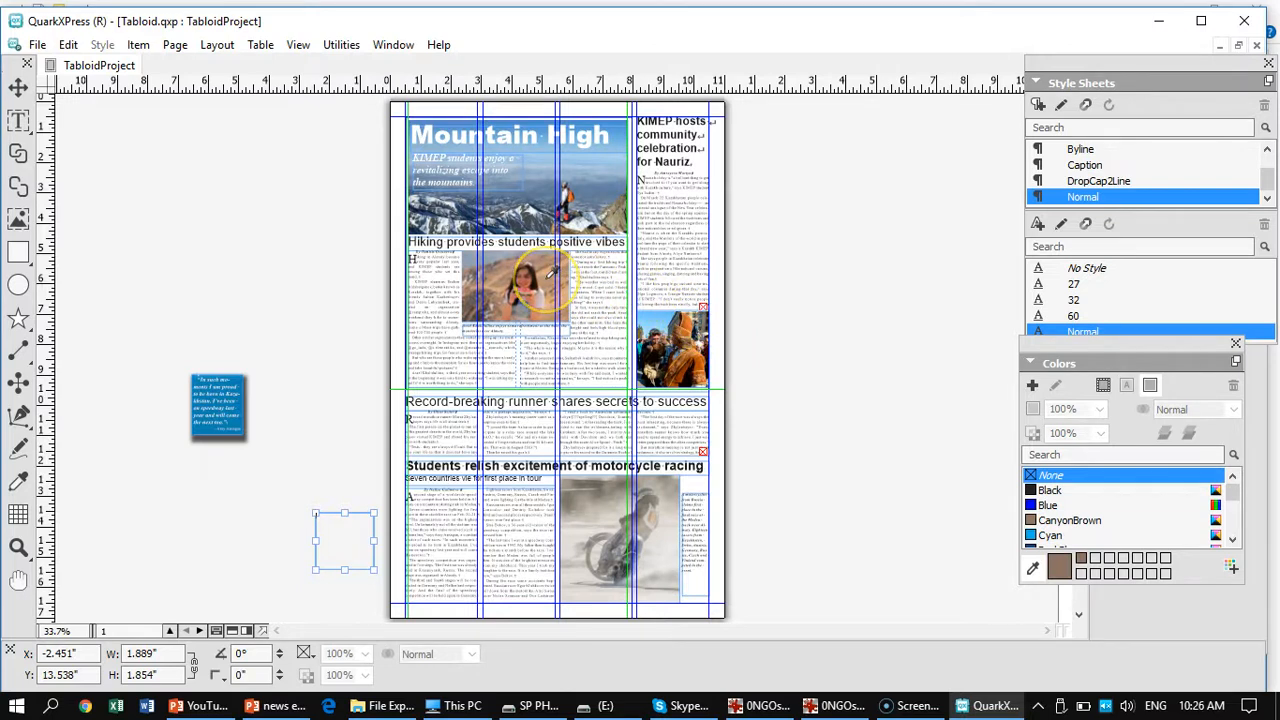
key(ctrl+1)
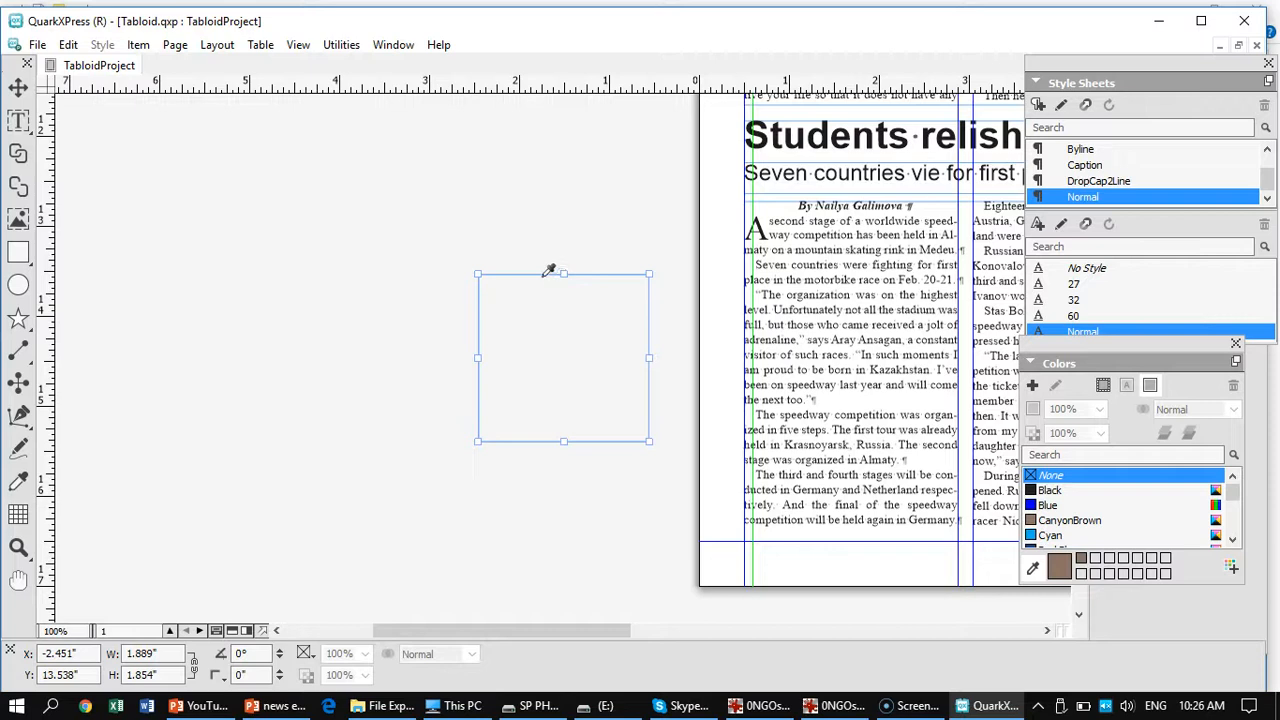
key(ctrl+0)
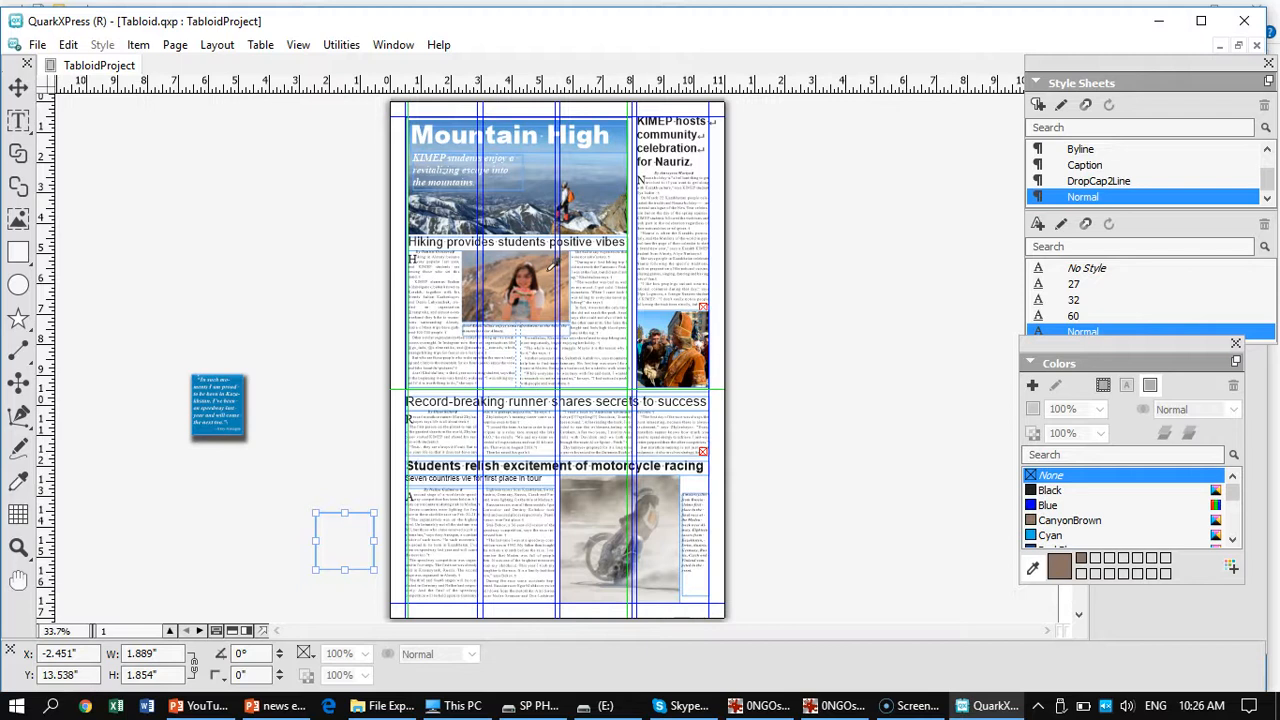
click(549, 264)
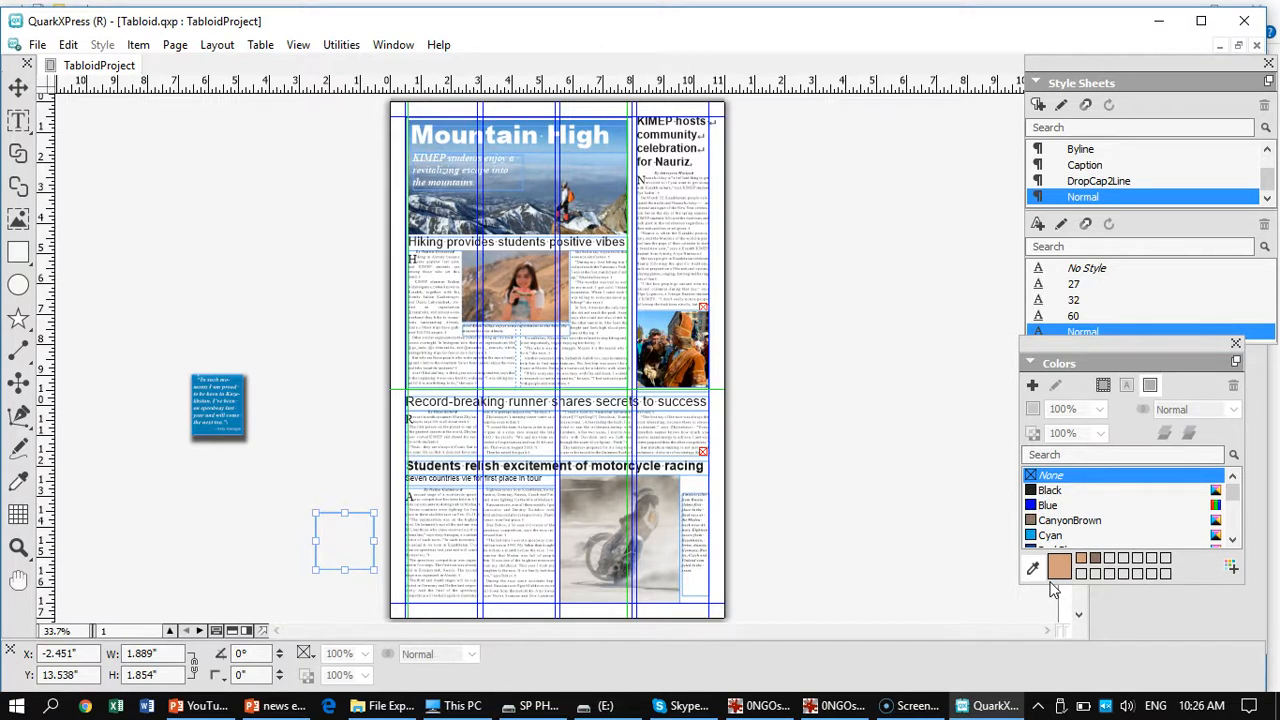
- Add the sampled tan to the document colors as a CMYK color named Dusty and stop color picking
click(1232, 570)
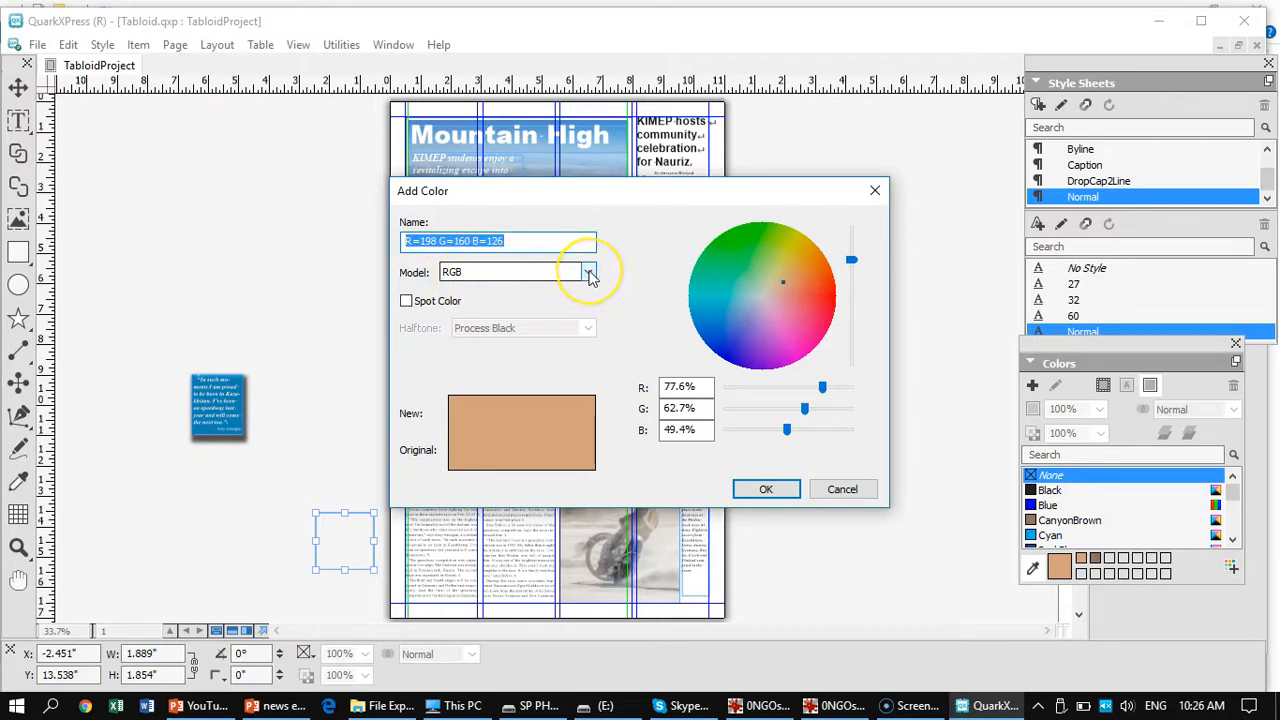
click(589, 274)
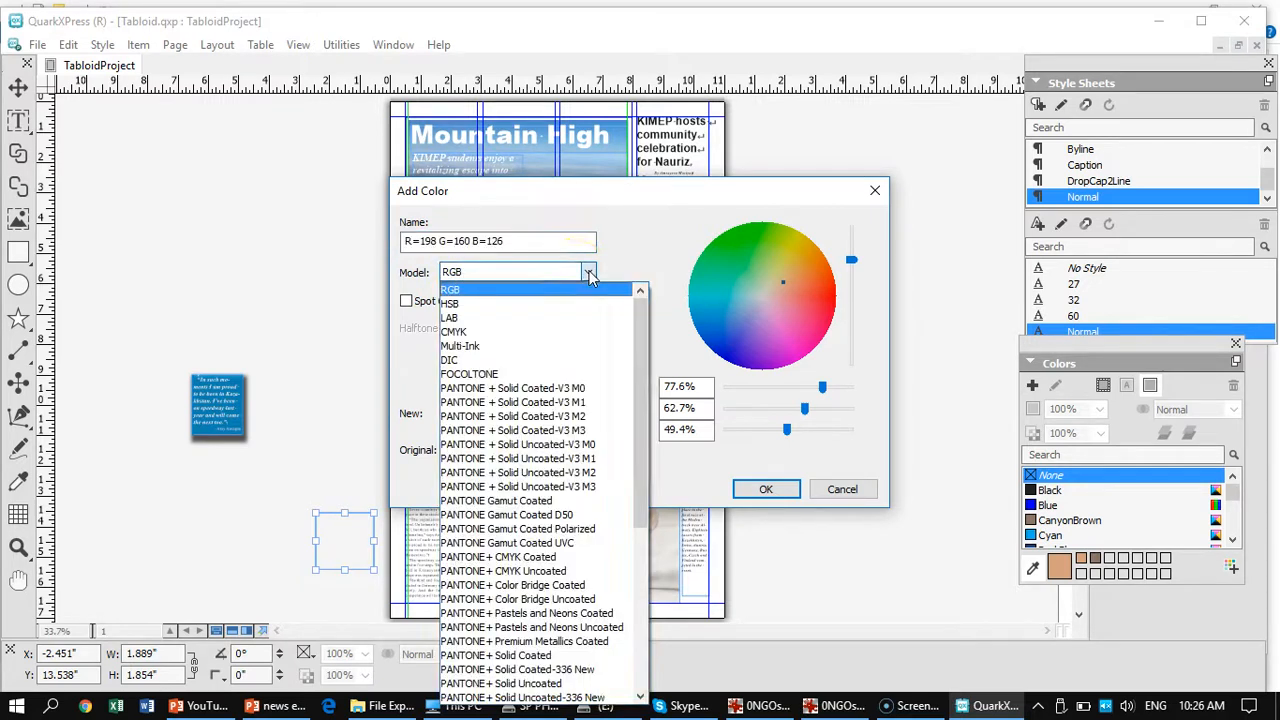
click(463, 332)
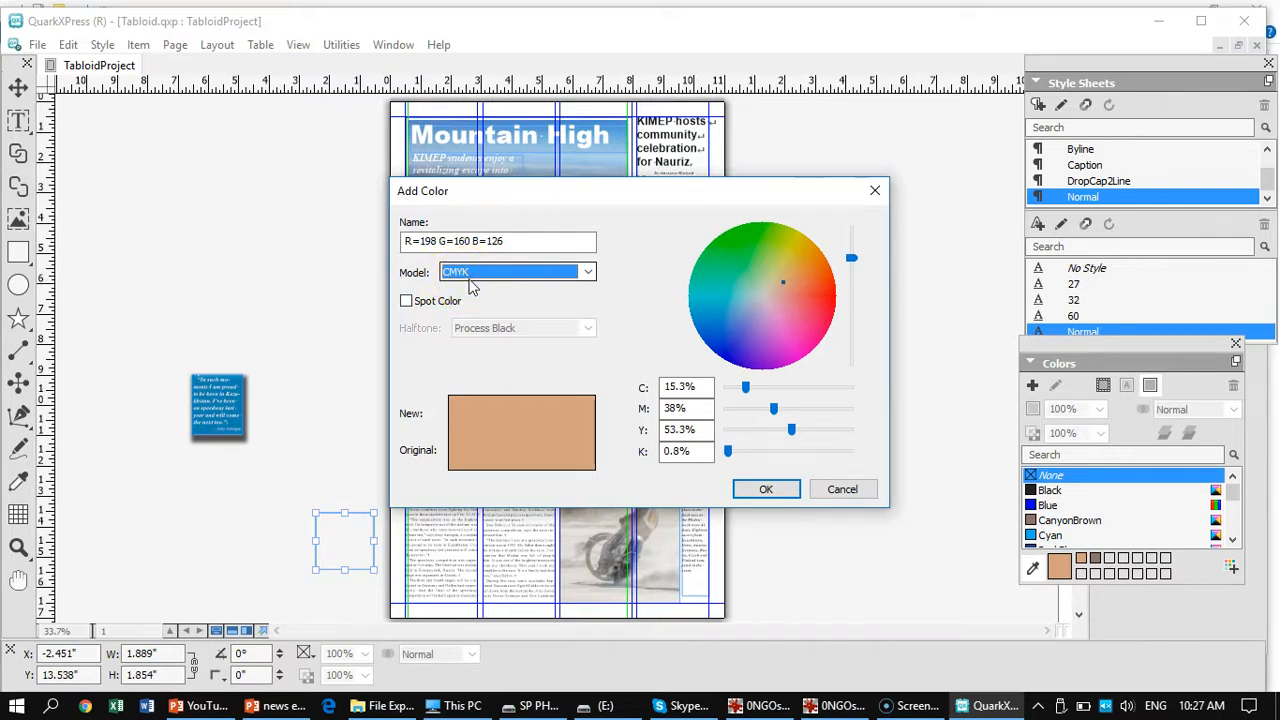
click(517, 241)
drag(517, 241, 406, 241)
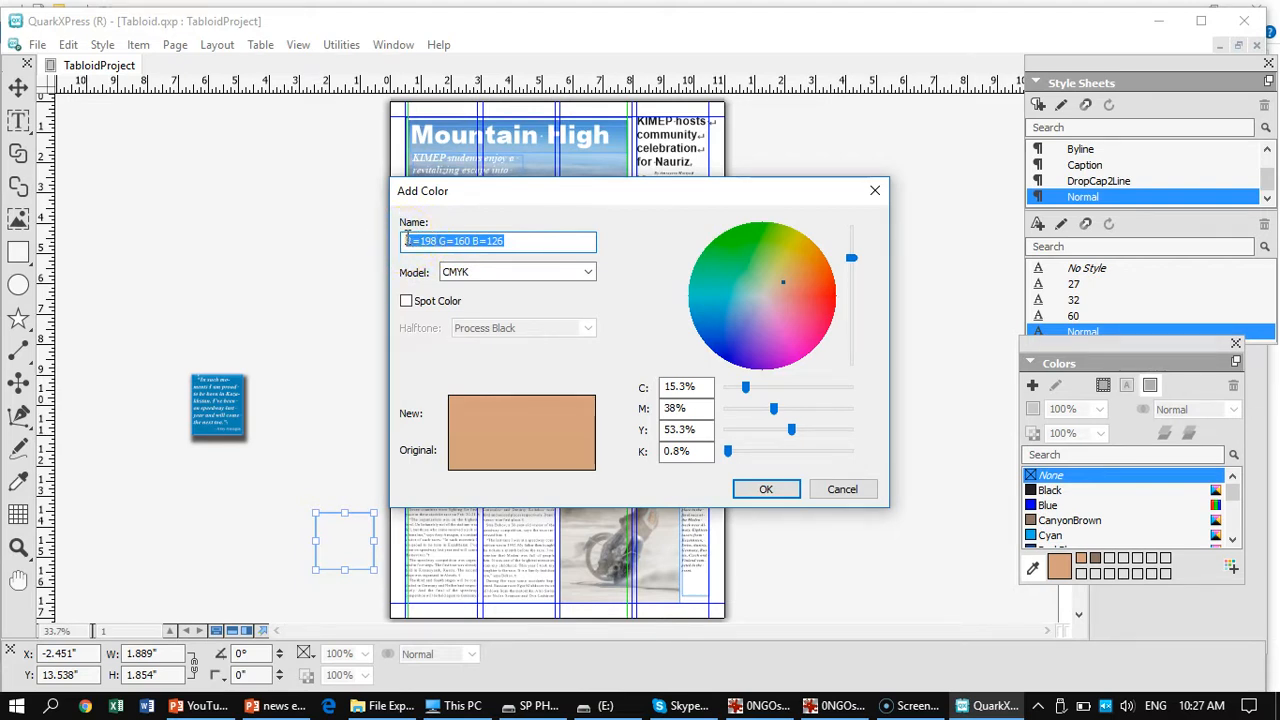
click(395, 238)
text(Dusty)
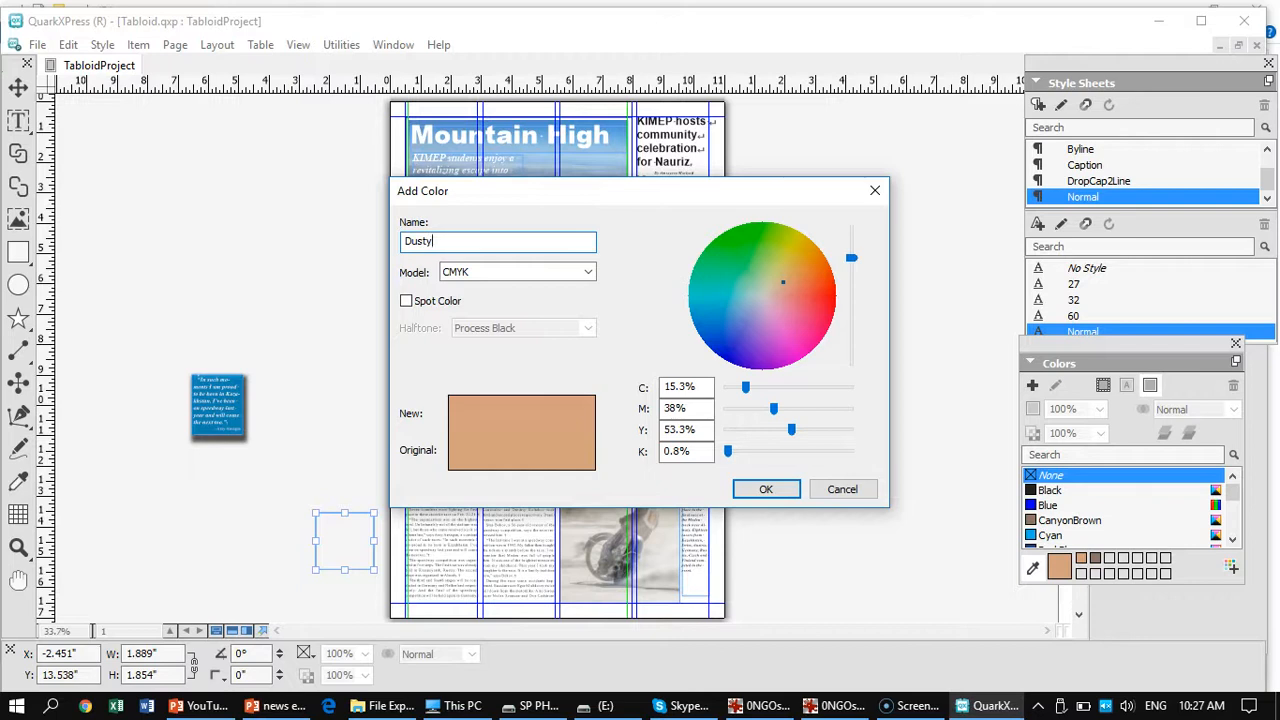
click(765, 489)
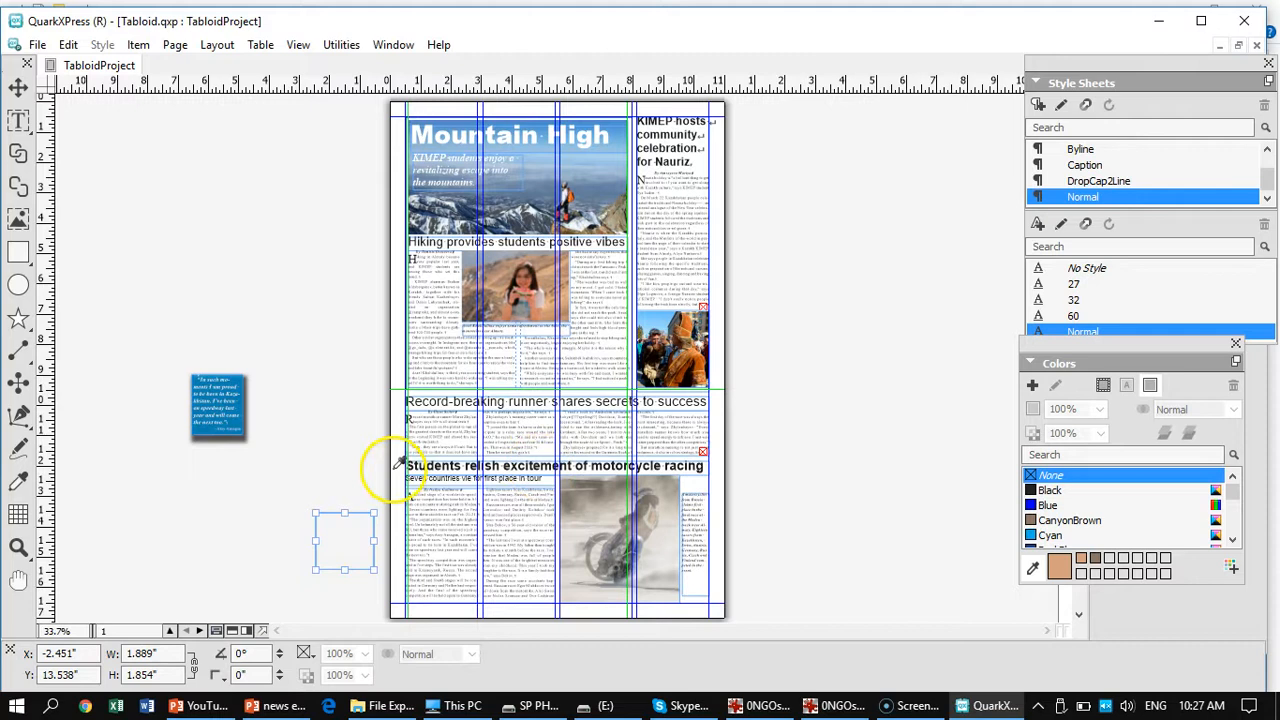
click(1033, 568)
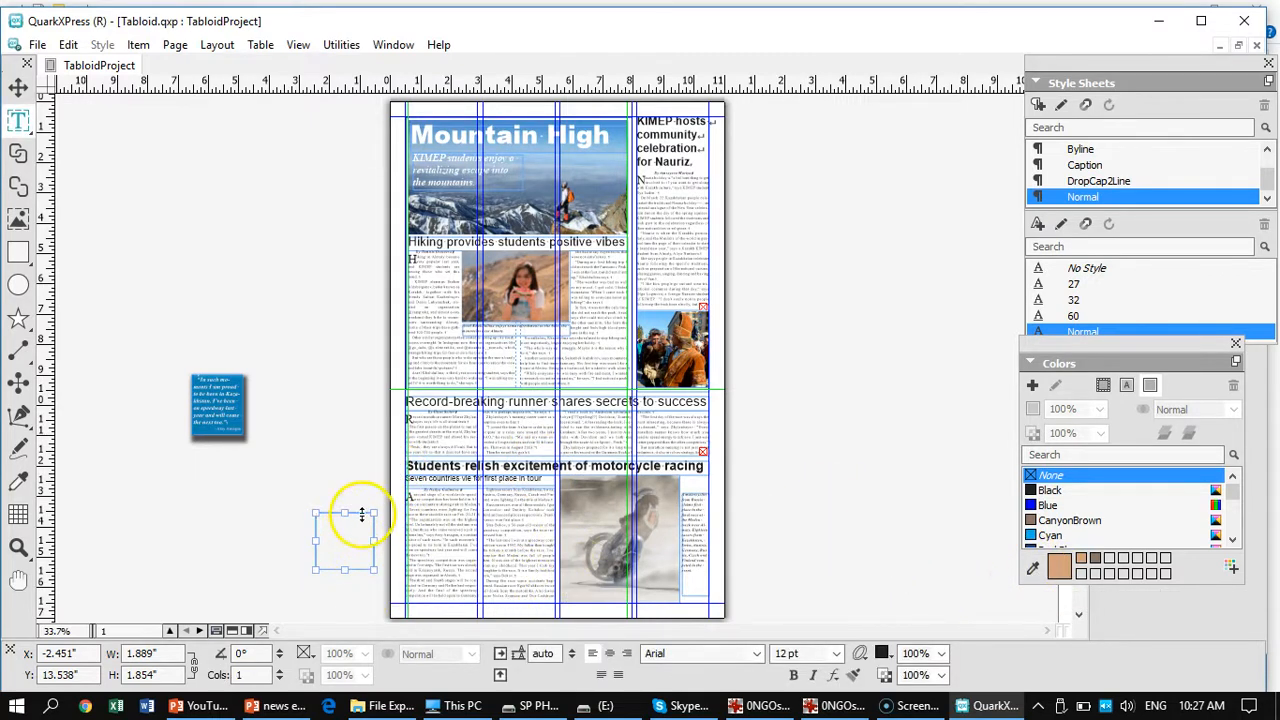
- Set the frame color of the empty pasteboard text box to Dusty
click(17, 87)
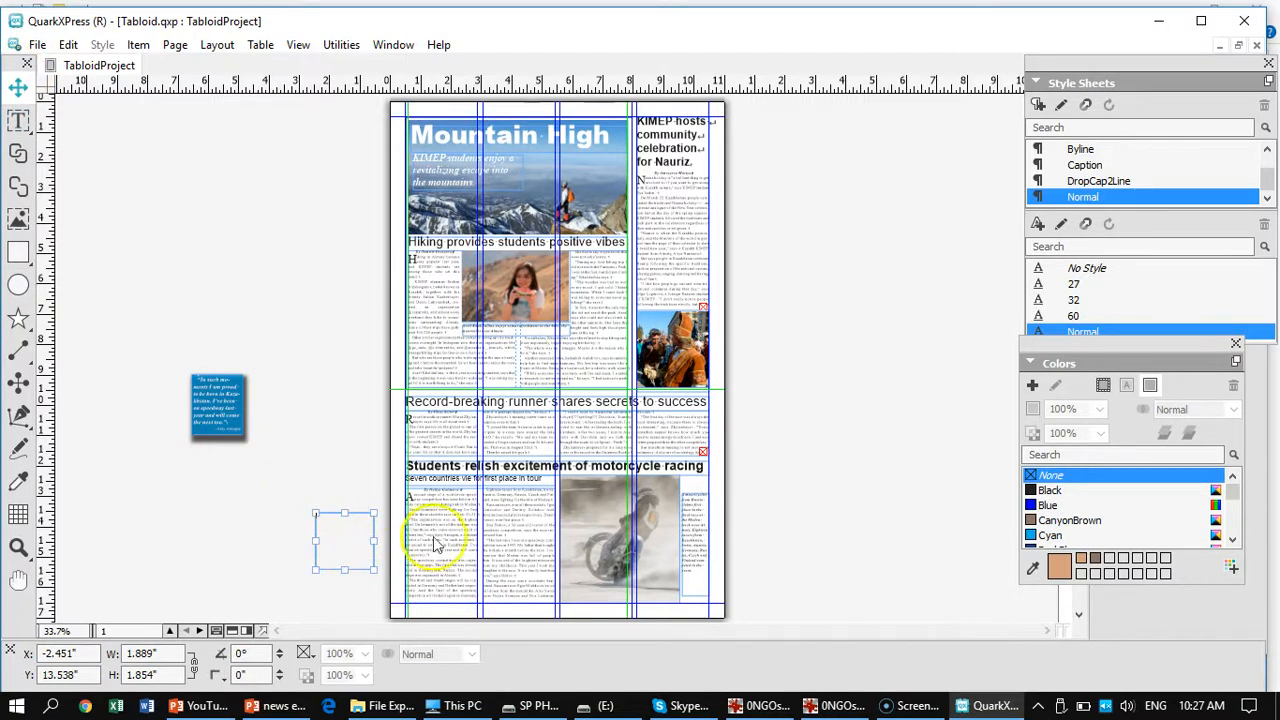
click(1103, 385)
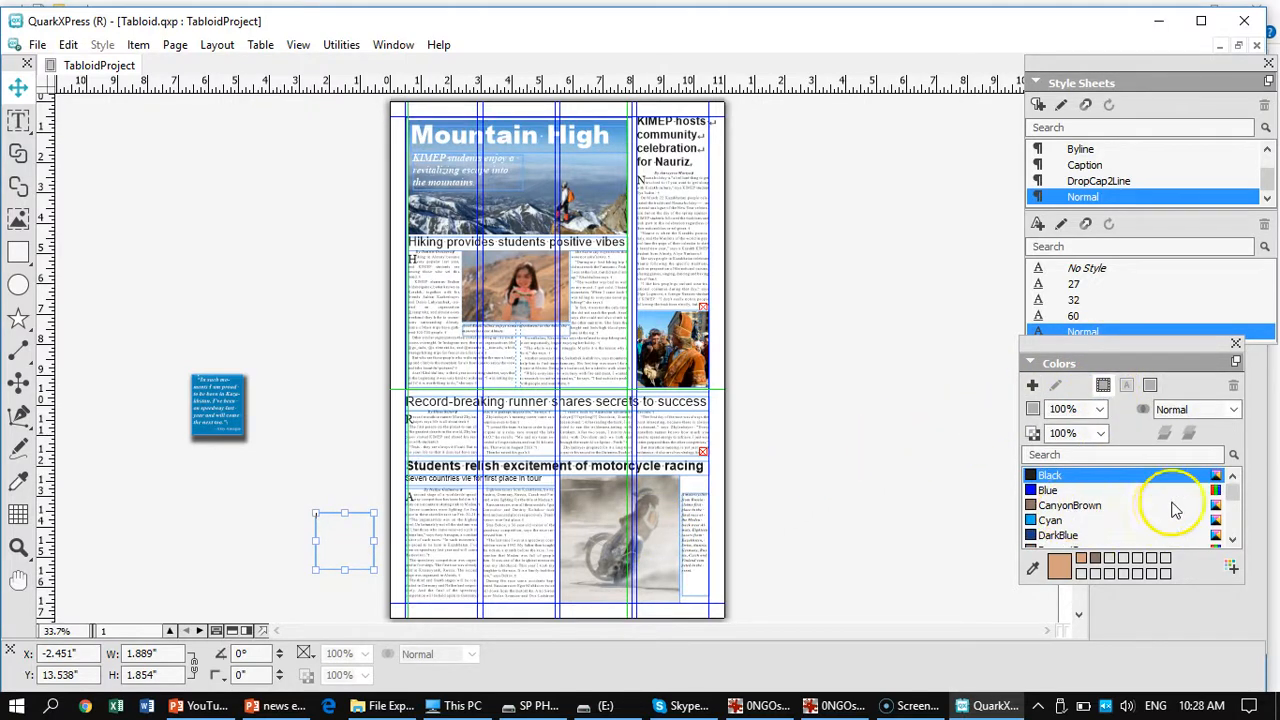
click(1237, 505)
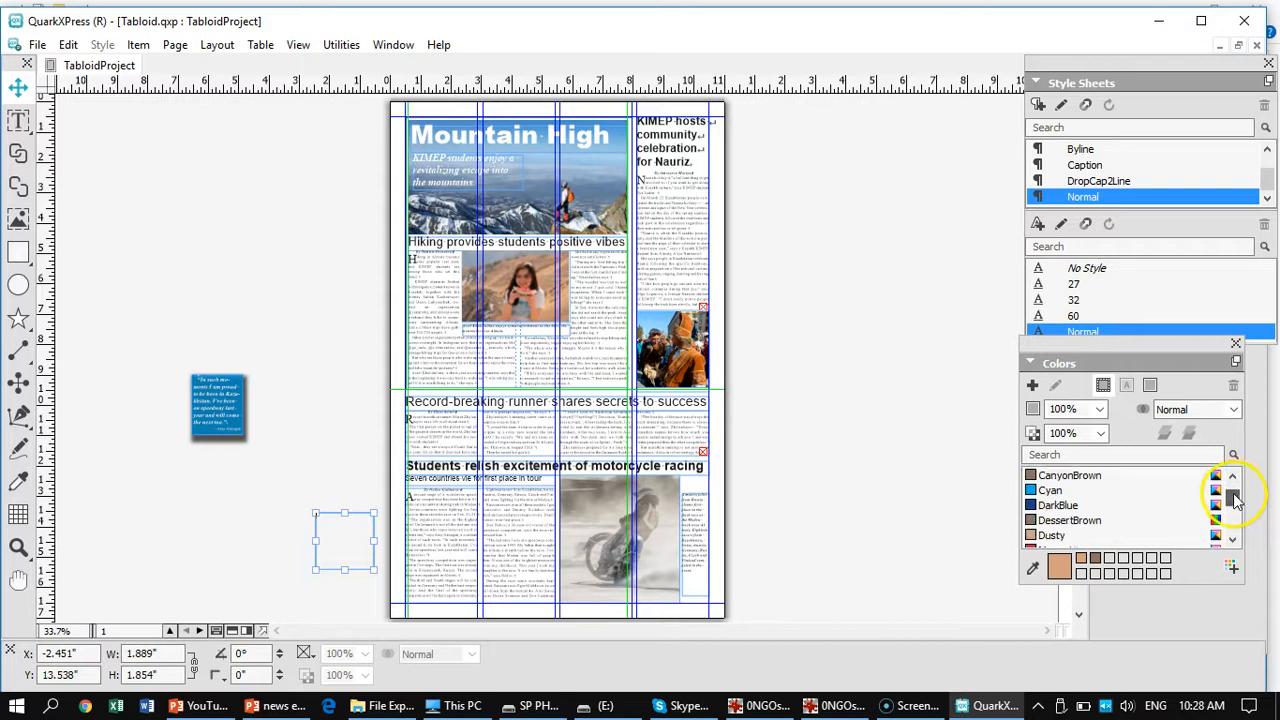
click(1058, 537)
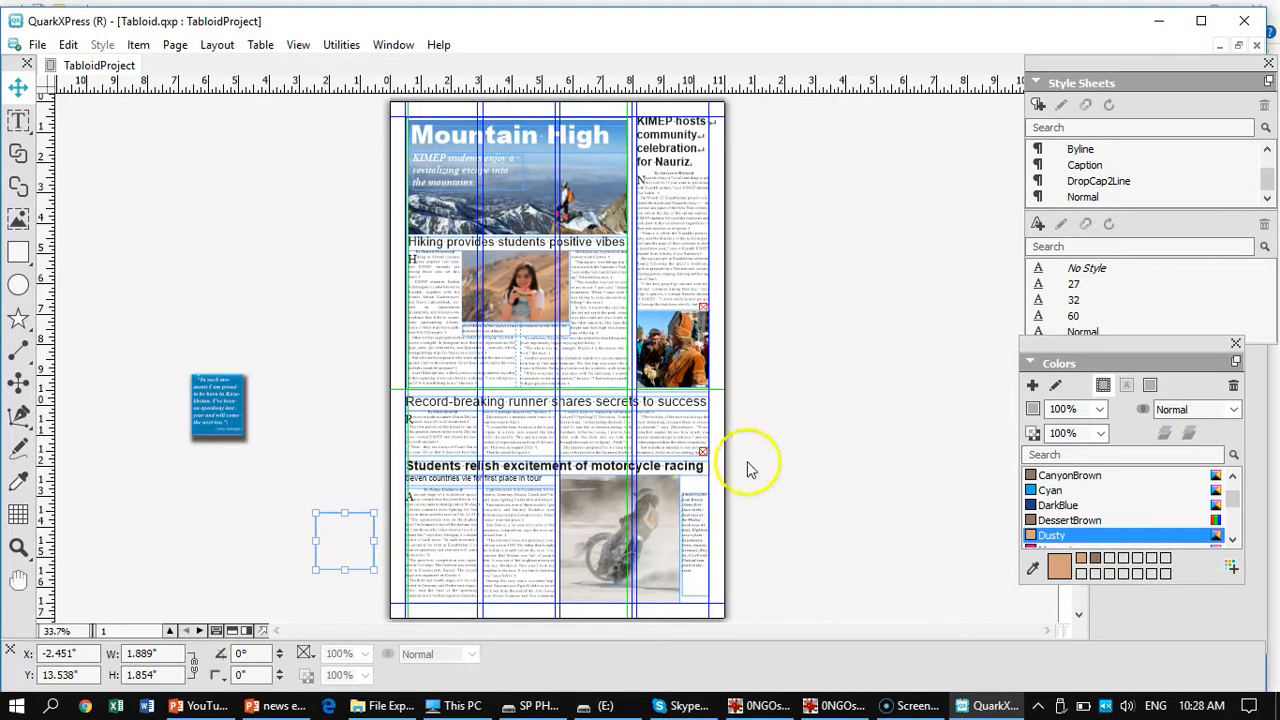
- Fill the background of the pasteboard text box with Dusty
click(1152, 386)
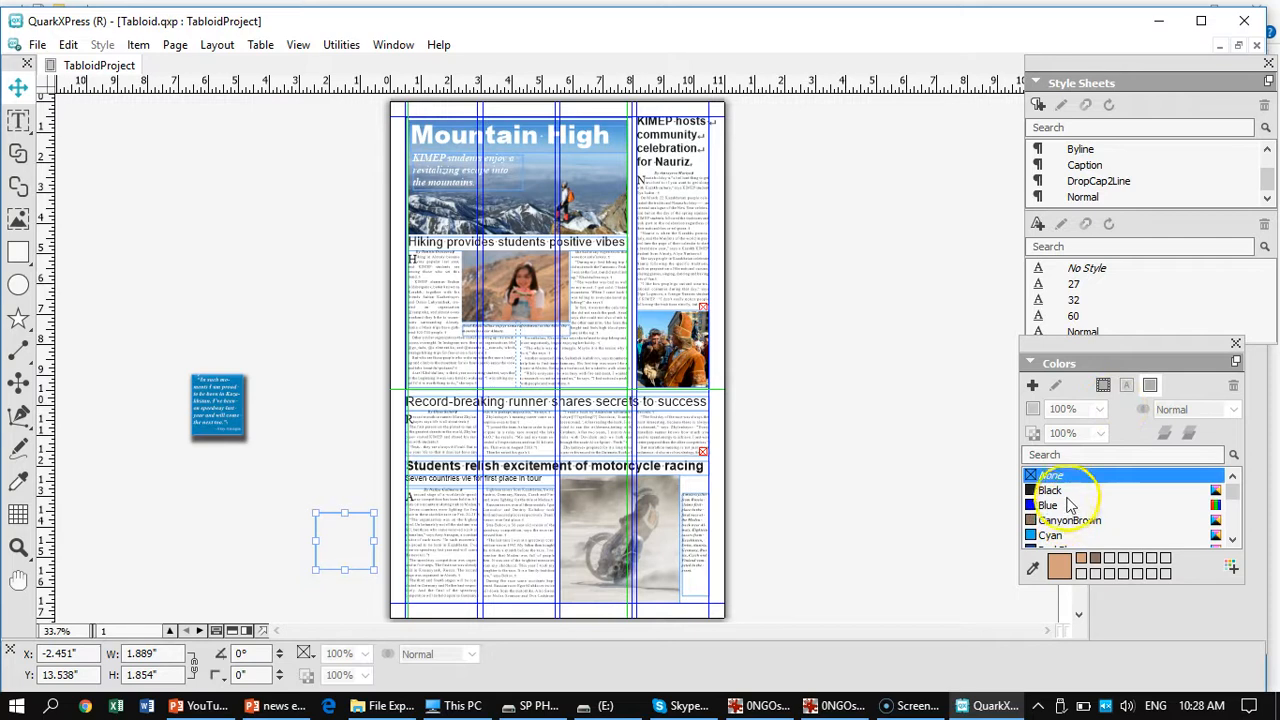
scroll(1095, 512, down, 1)
scroll(1095, 512, up, 1)
scroll(1095, 512, down, 3)
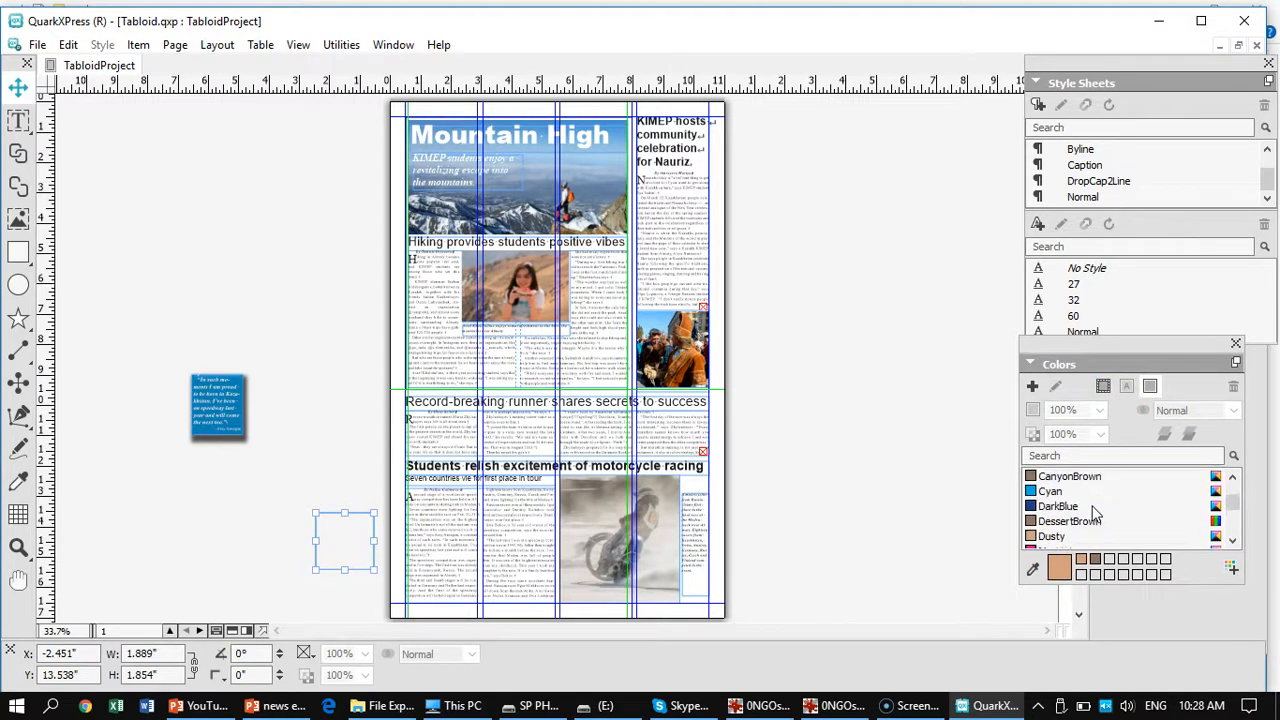
click(1040, 537)
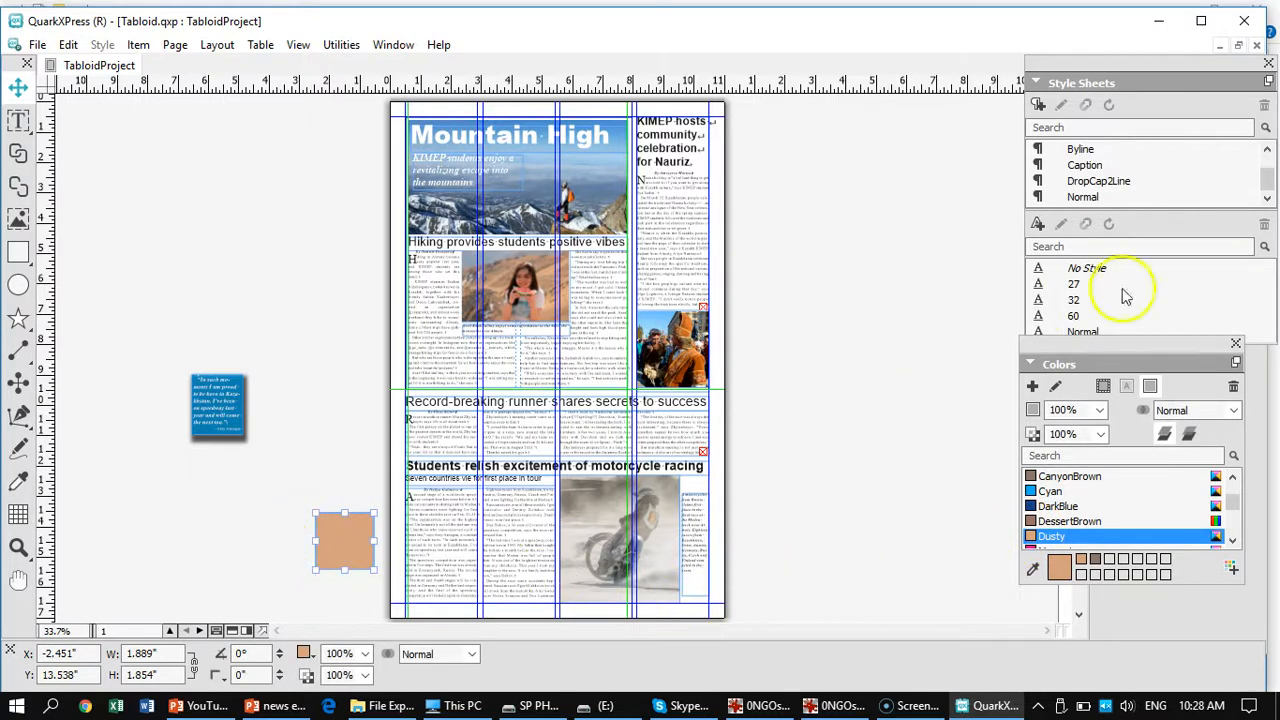
- Inspect the Dusty-filled box up close, both deselected and selected, and check its frame color setting
click(1104, 387)
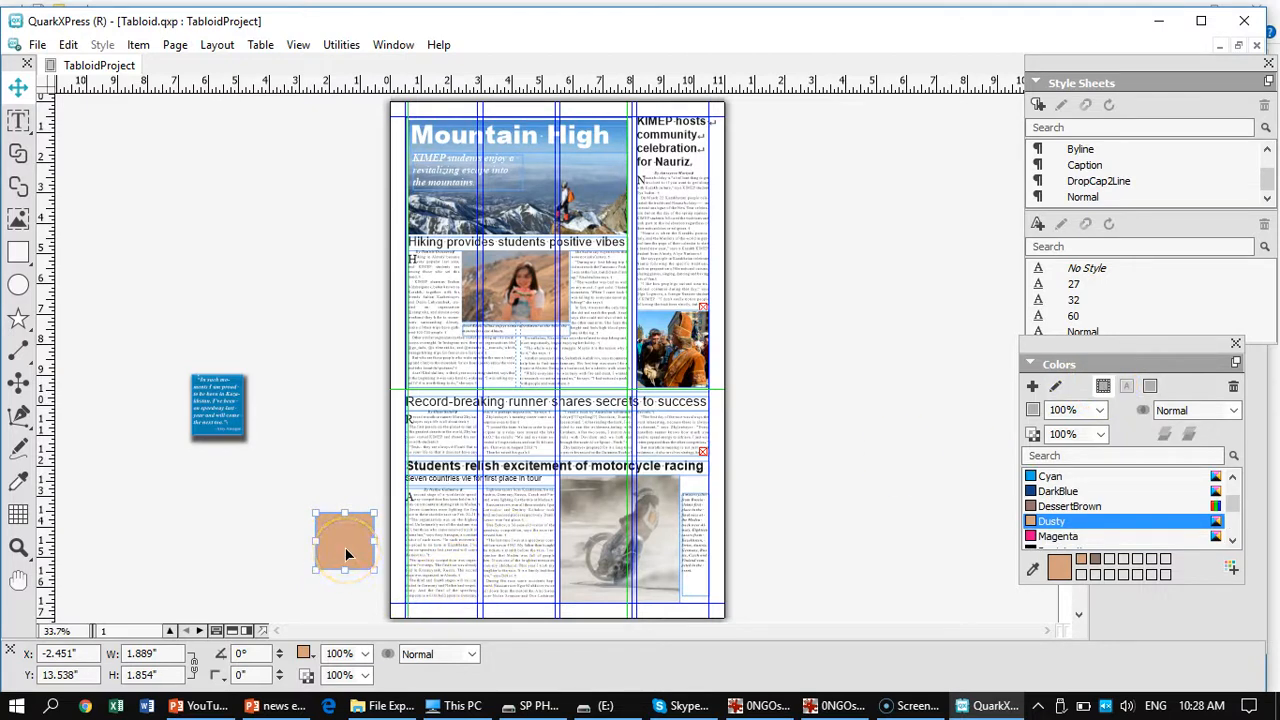
key(ctrl+1)
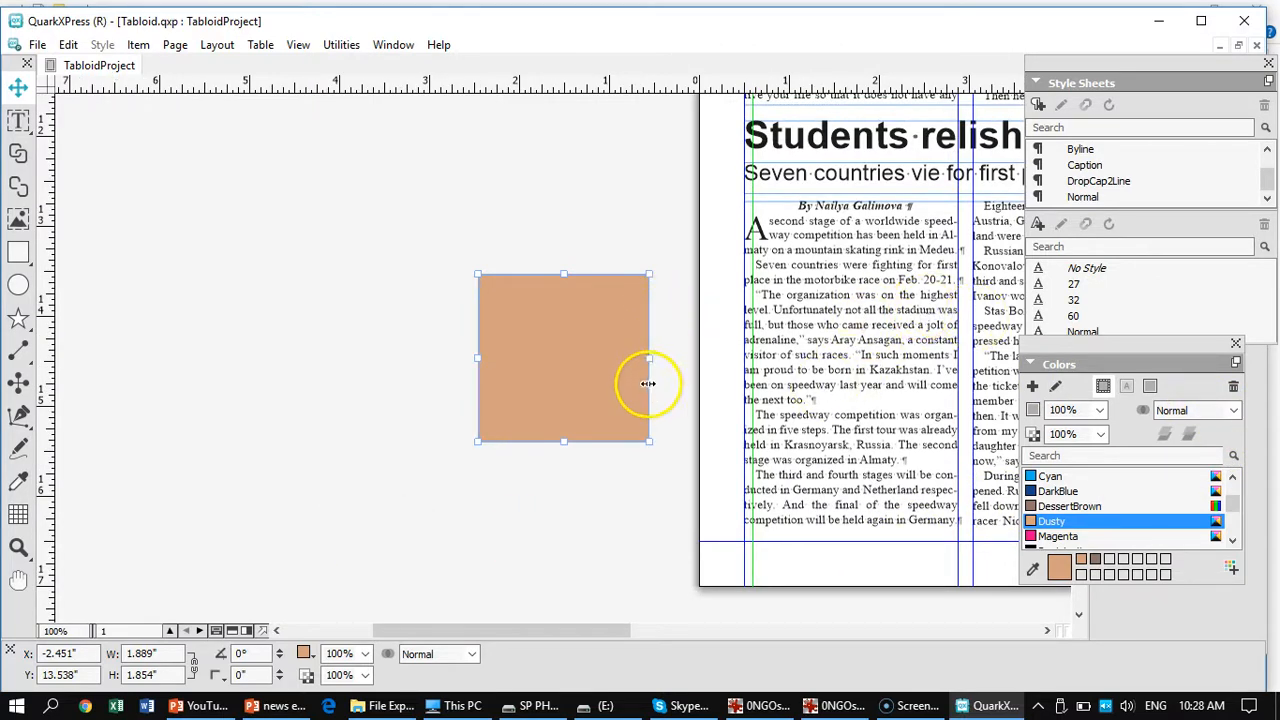
double_click(606, 403)
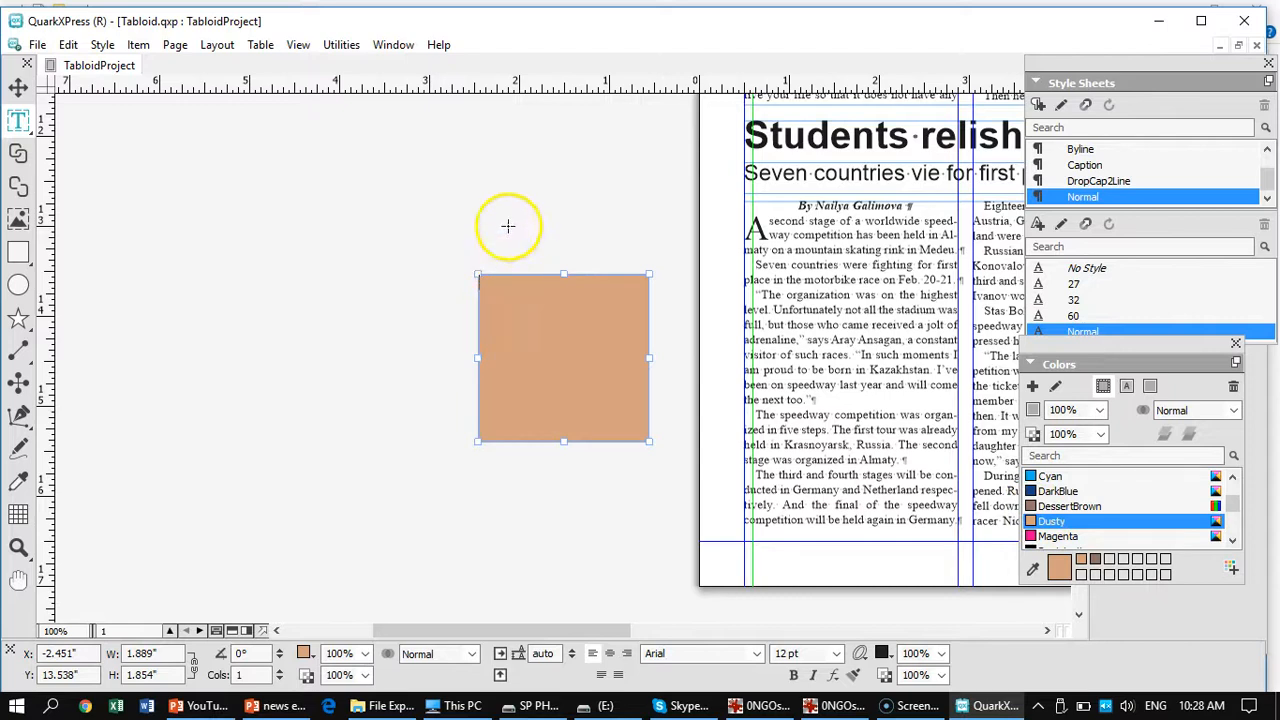
click(17, 88)
click(300, 247)
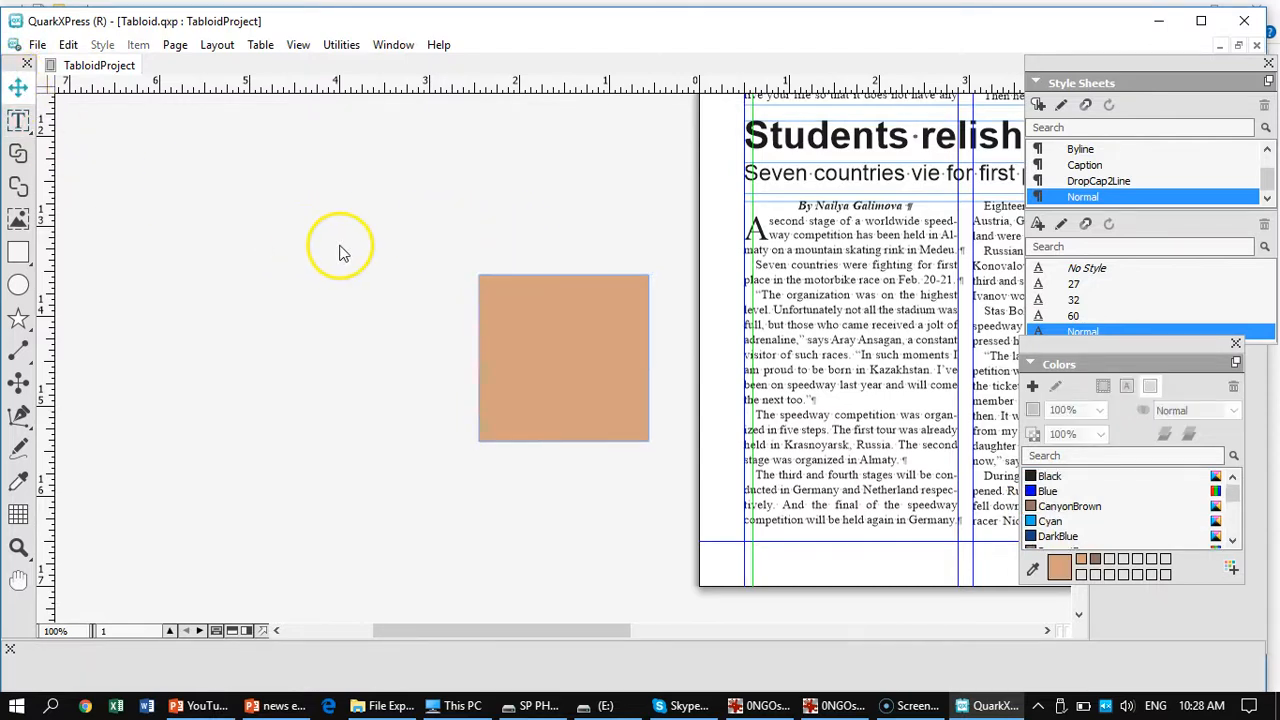
click(509, 305)
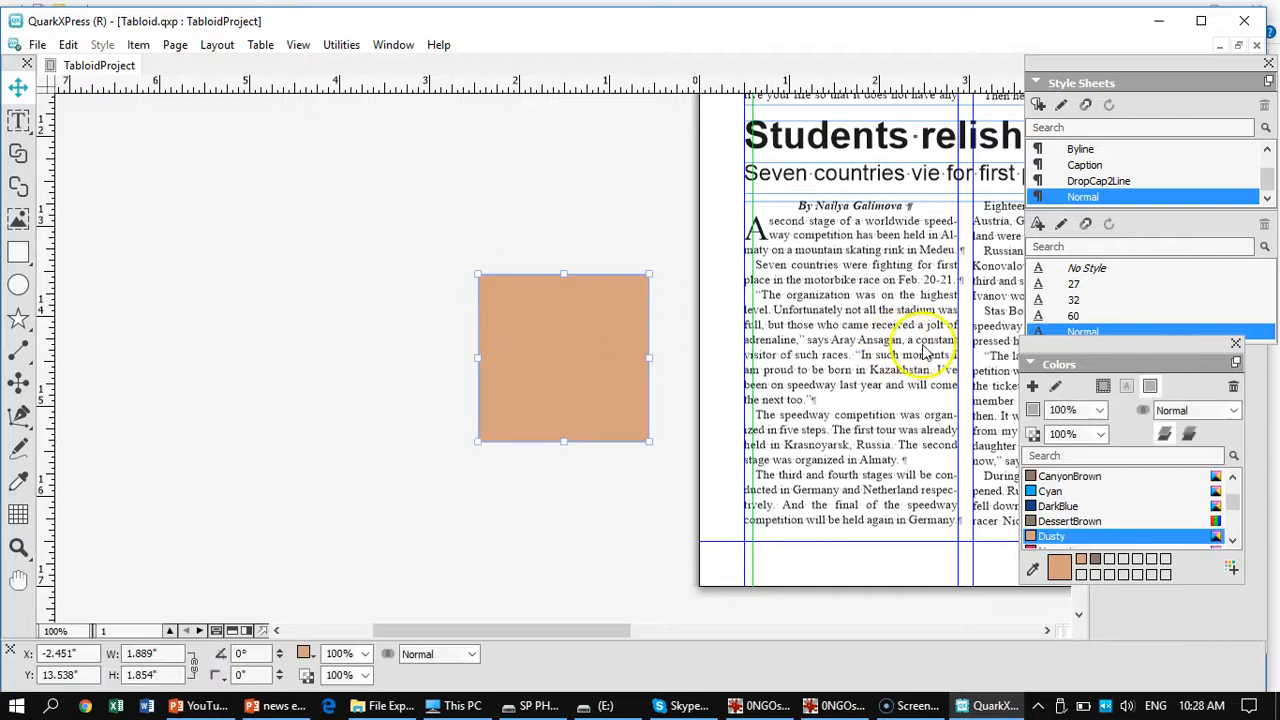
click(1103, 387)
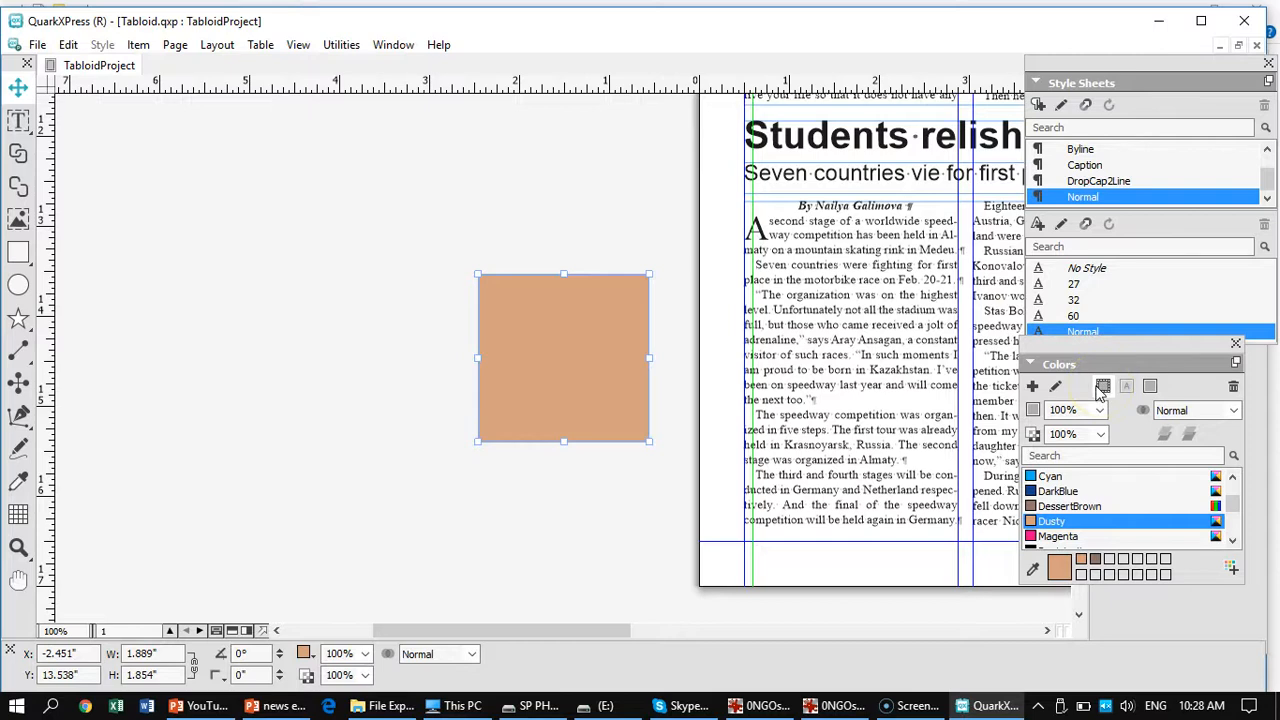
- Apply a drop shadow to the Dusty-filled box on the pasteboard, then deselect it to view the shadow
click(530, 223)
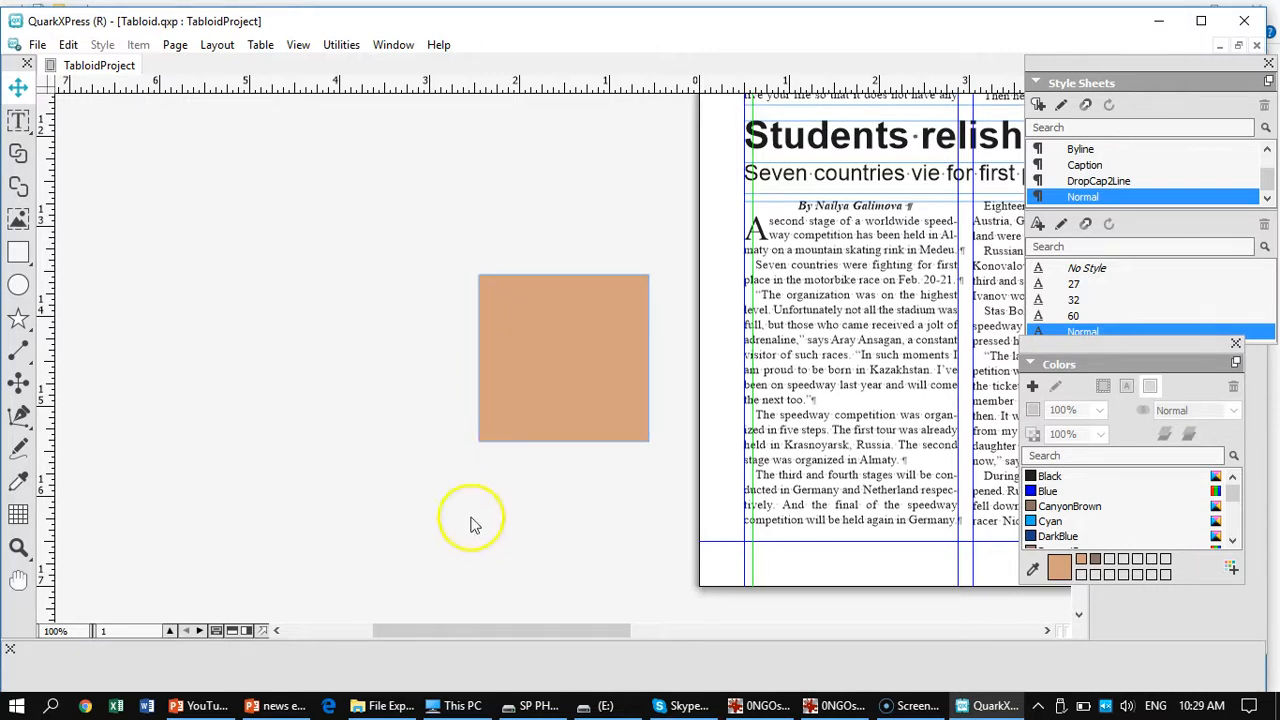
click(533, 355)
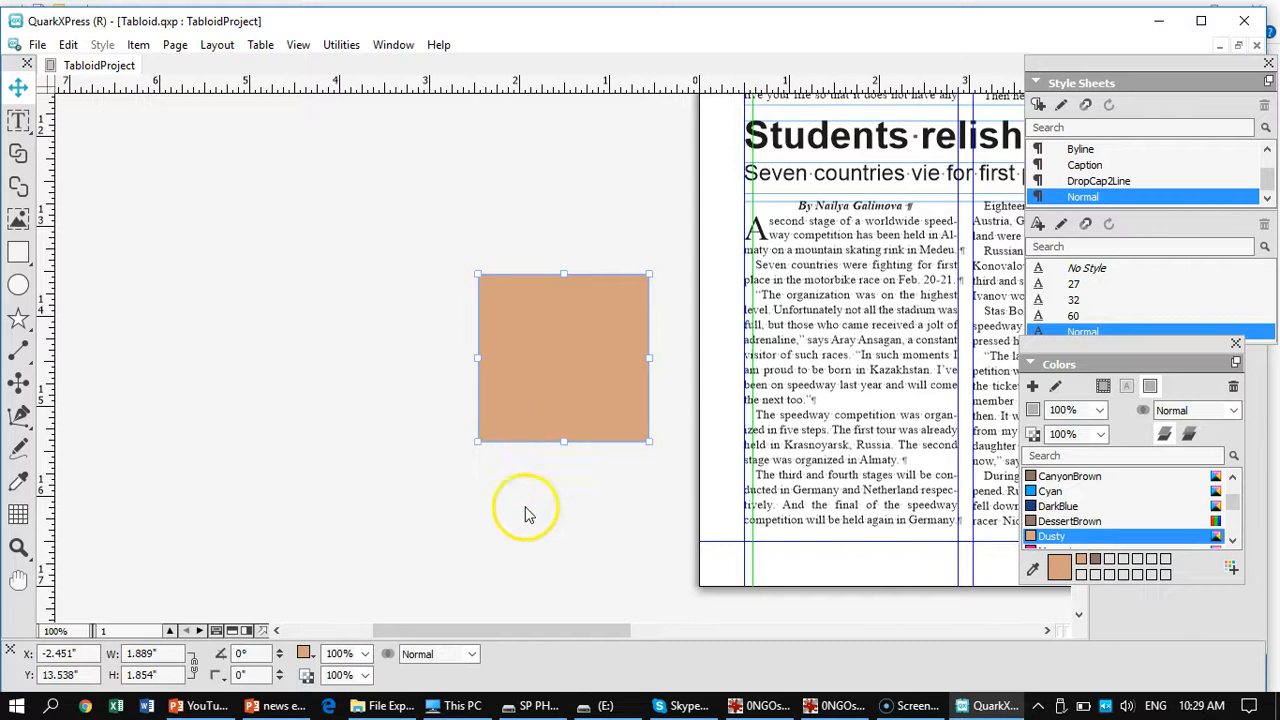
mouse_move(593, 631)
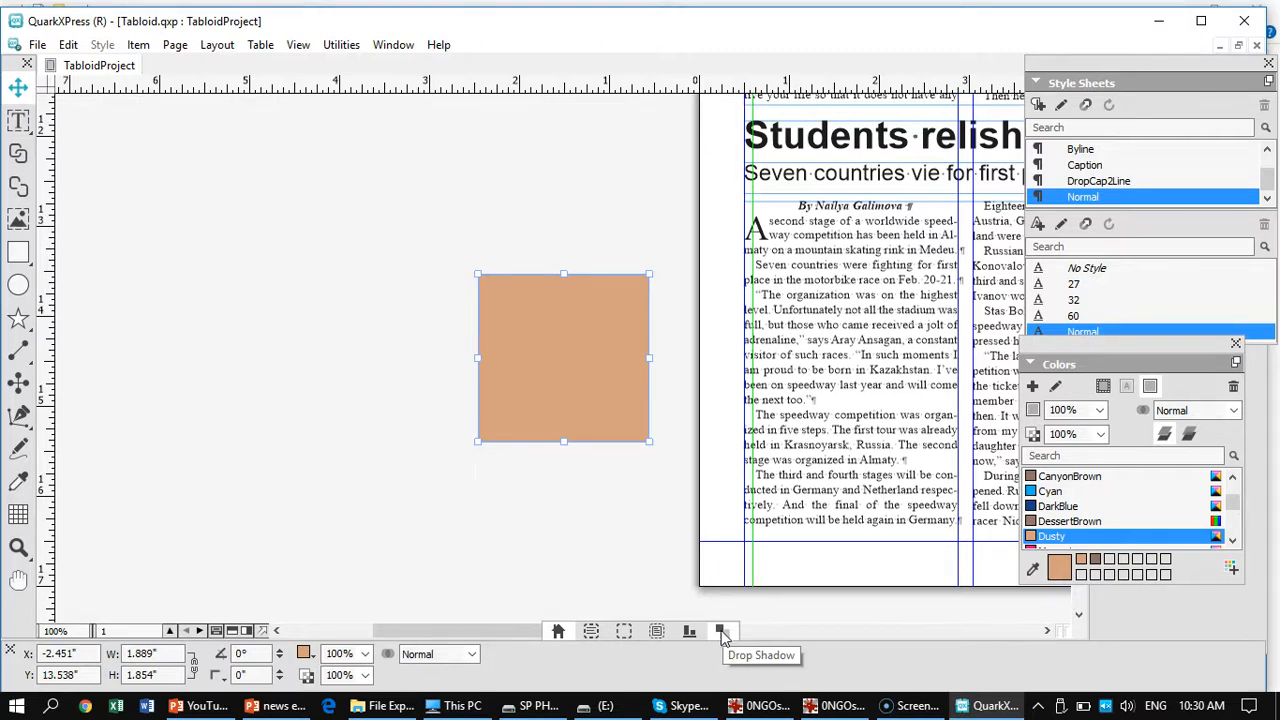
click(720, 631)
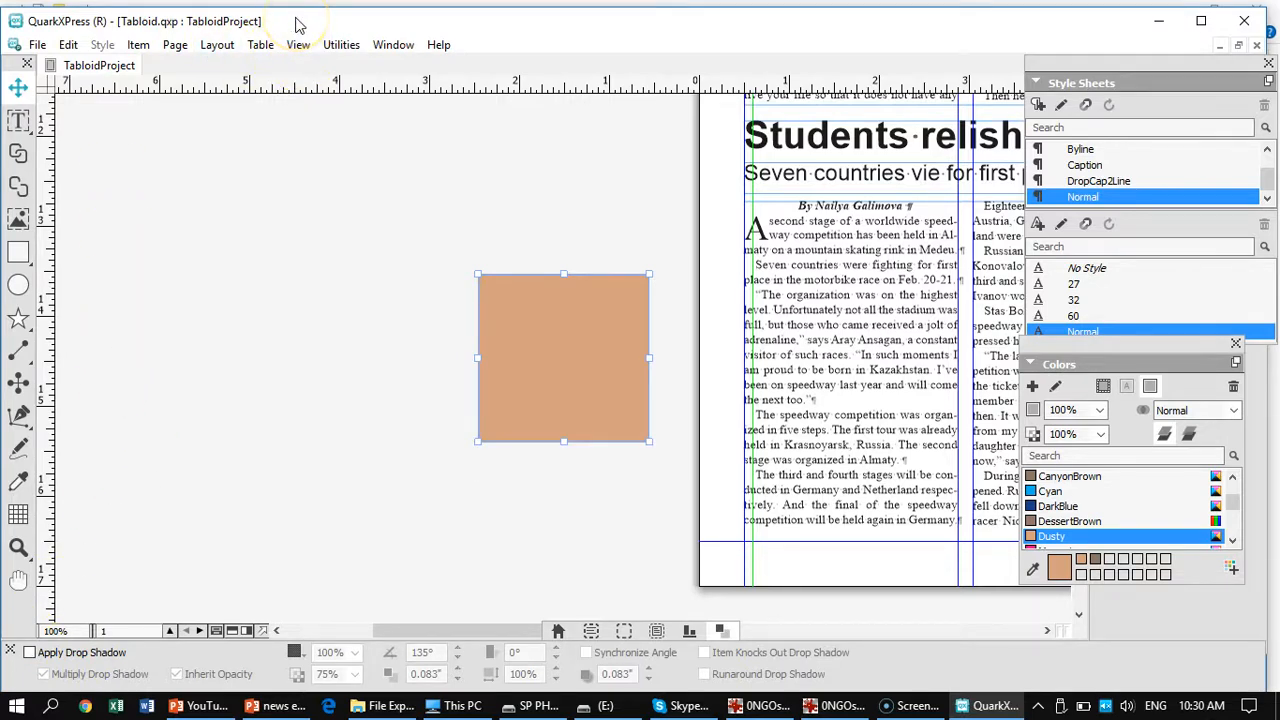
drag(296, 19, 575, 0)
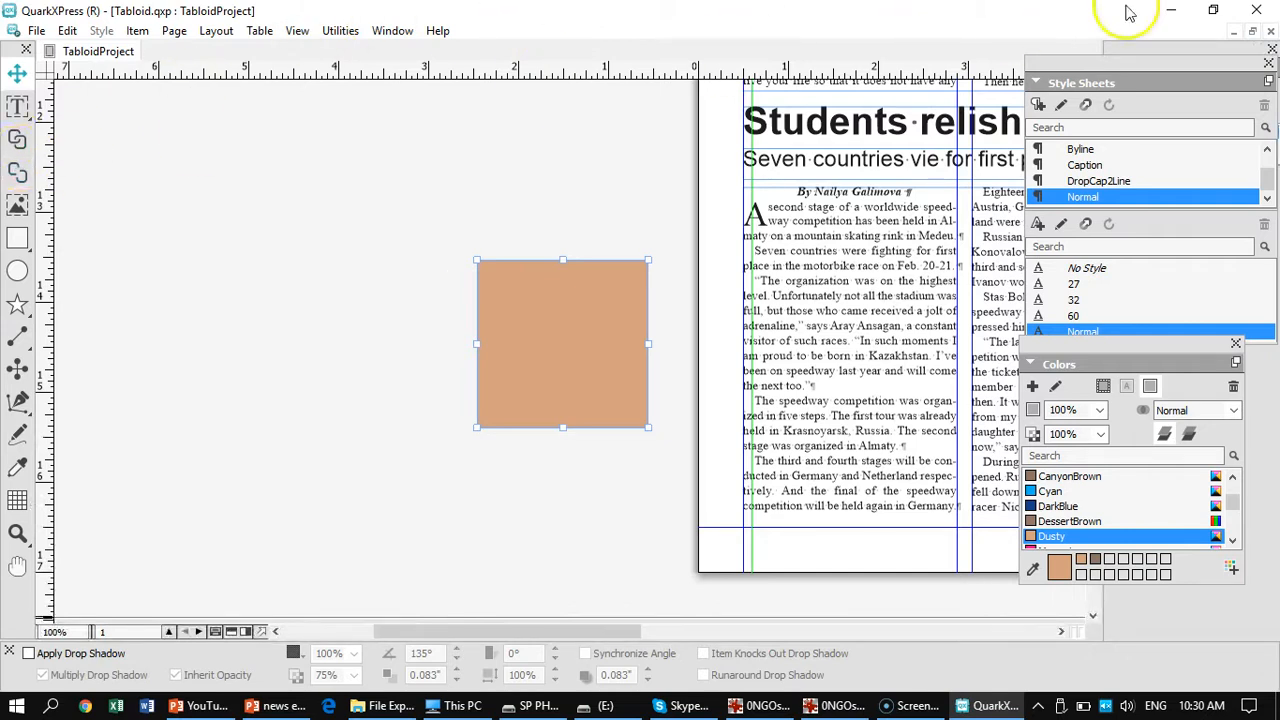
click(1212, 14)
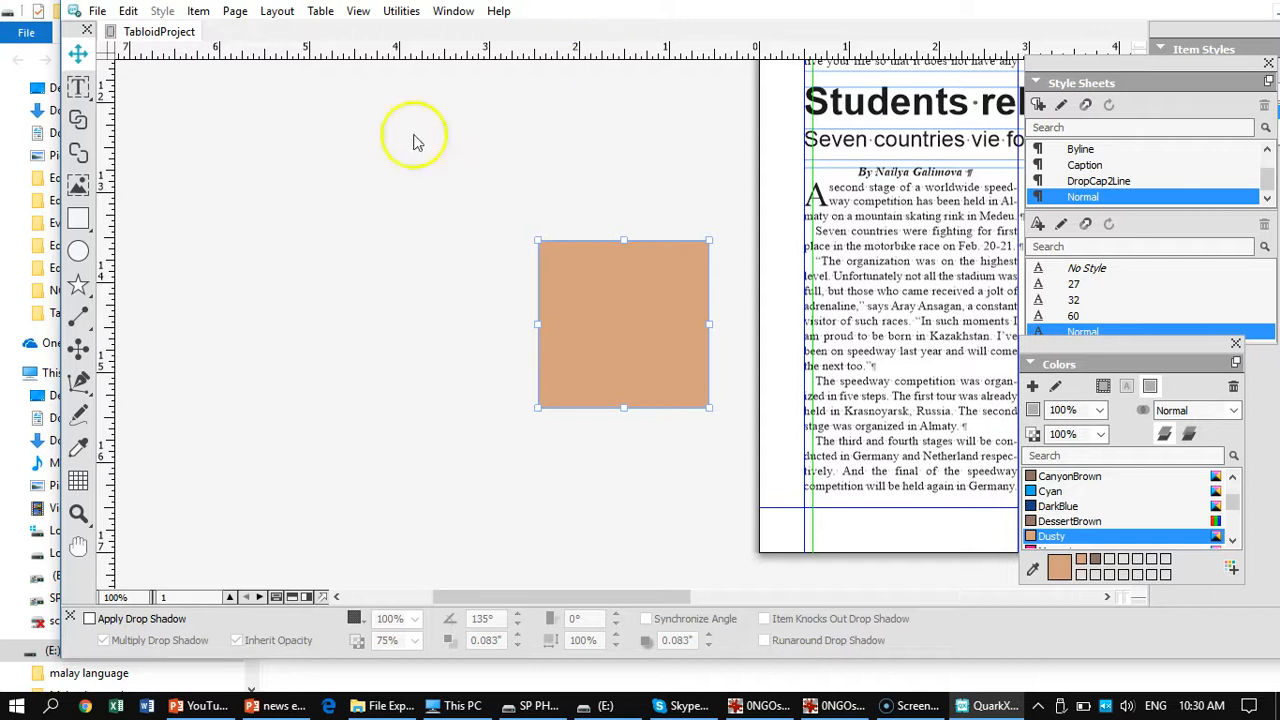
click(90, 619)
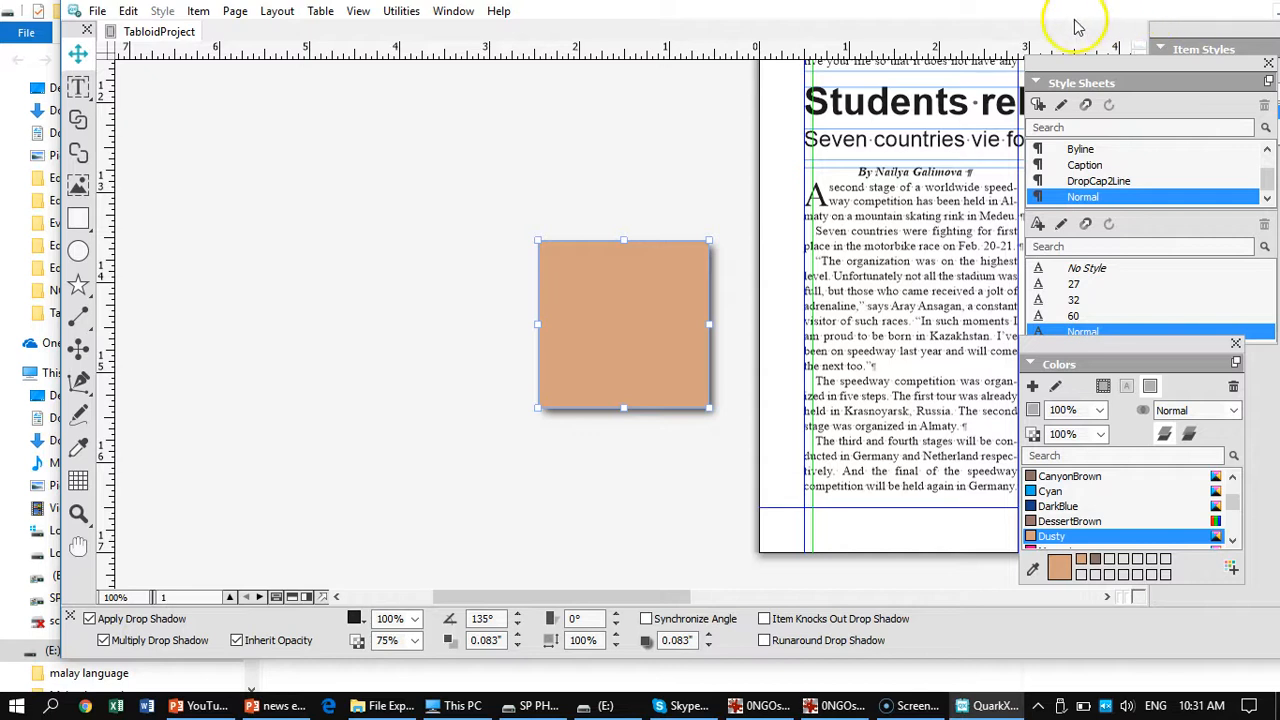
click(335, 193)
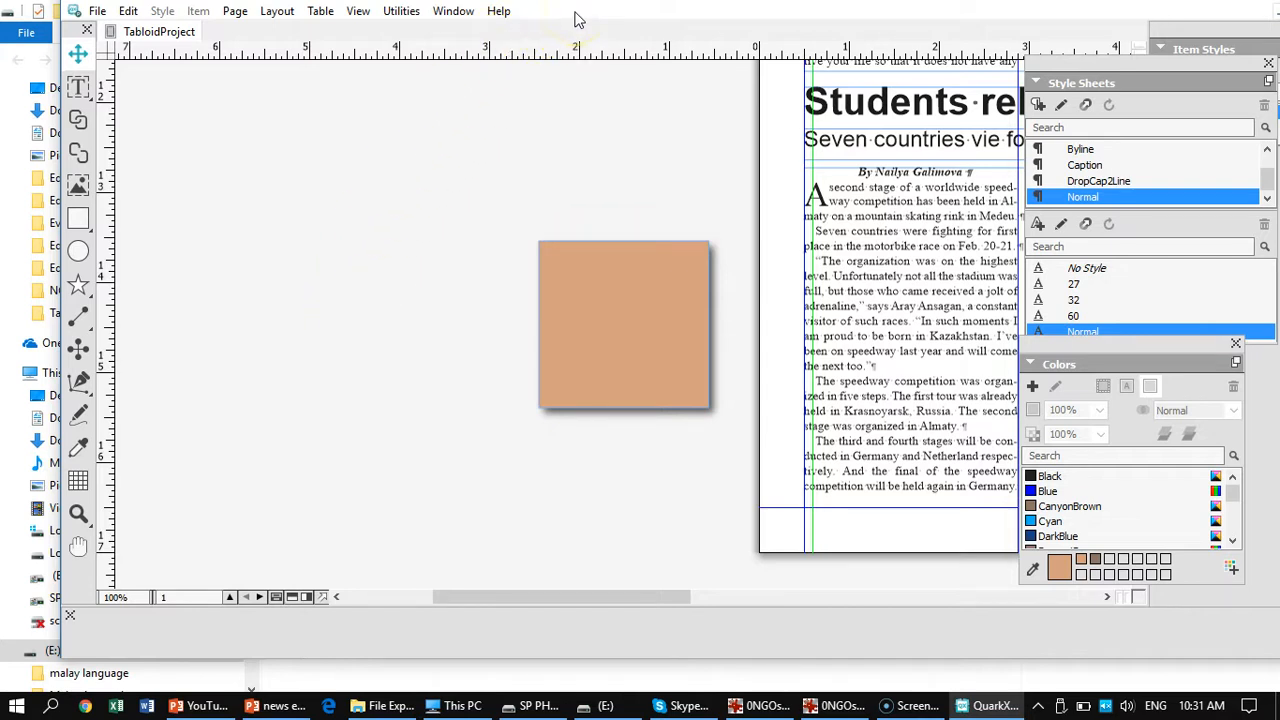
- Reselect the shadowed box and check its drop shadow's shade setting
click(452, 14)
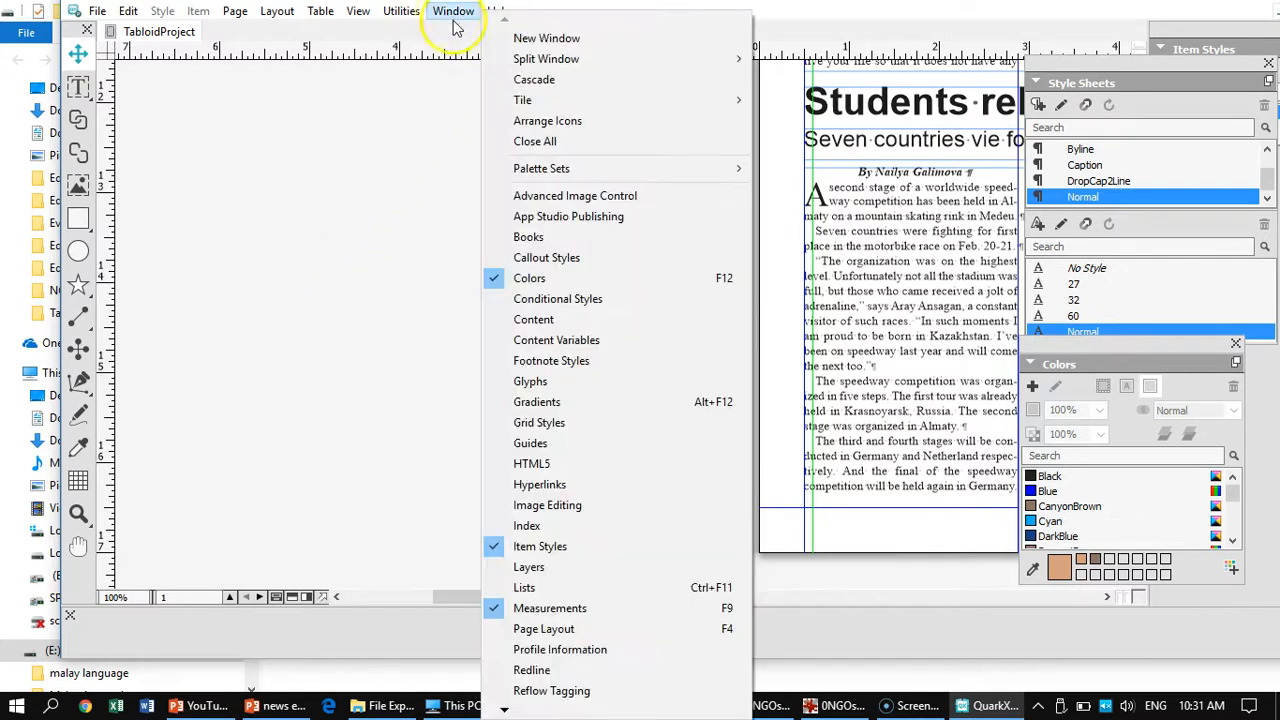
click(419, 212)
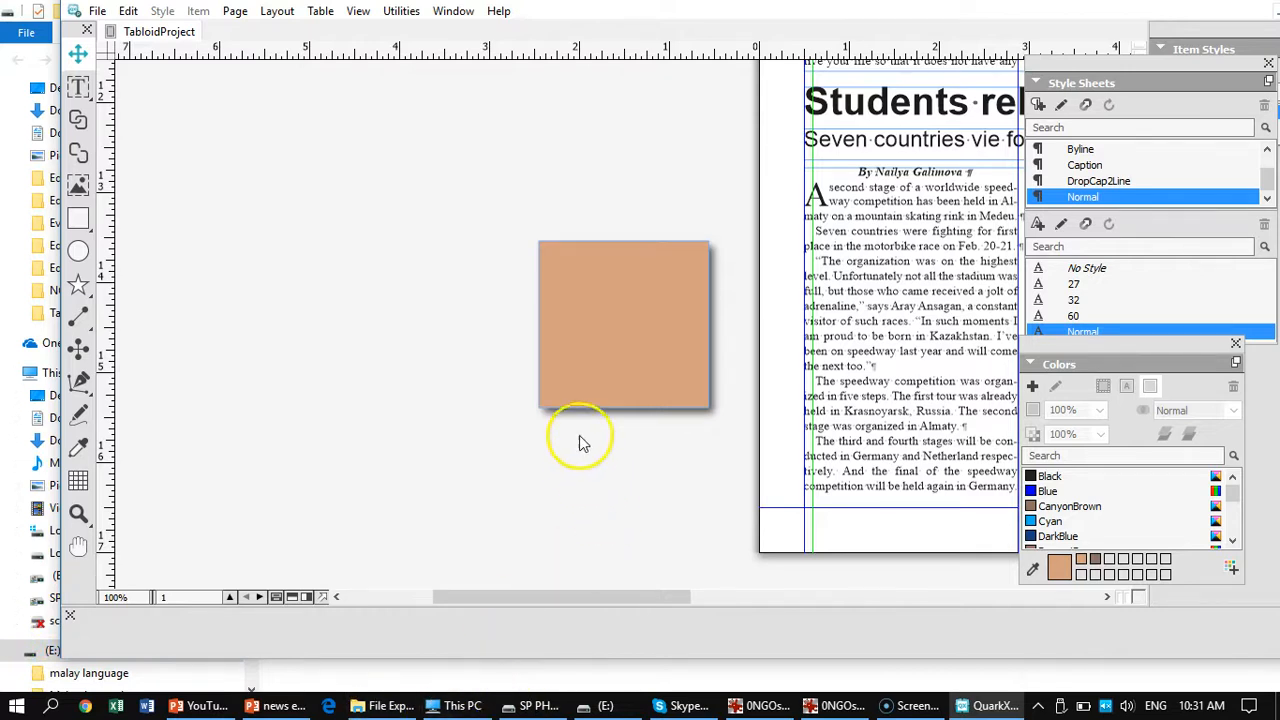
click(660, 340)
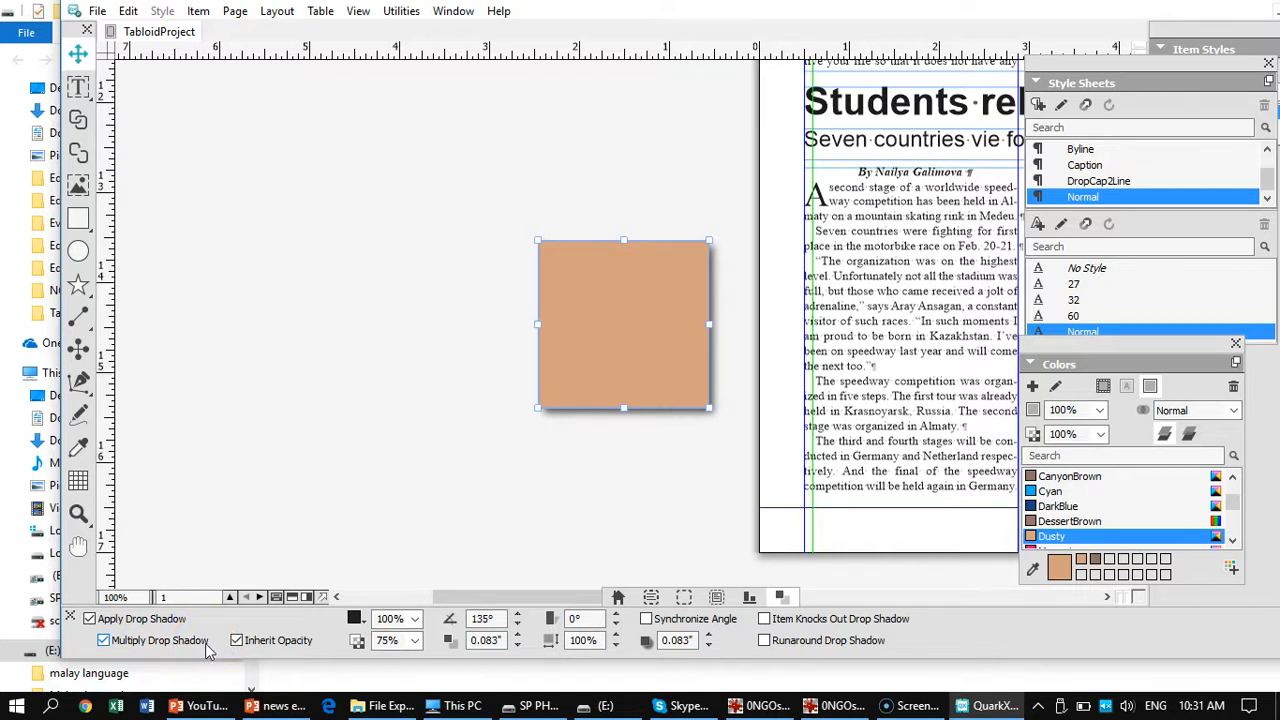
click(416, 620)
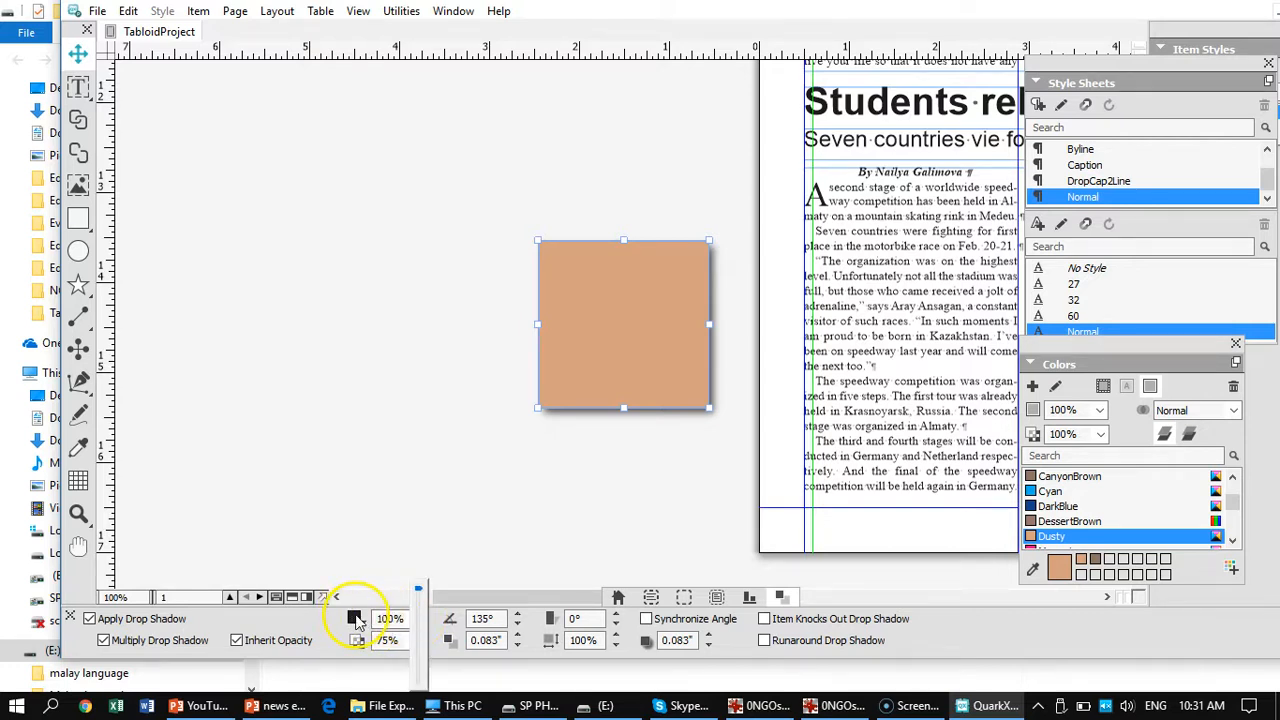
click(397, 516)
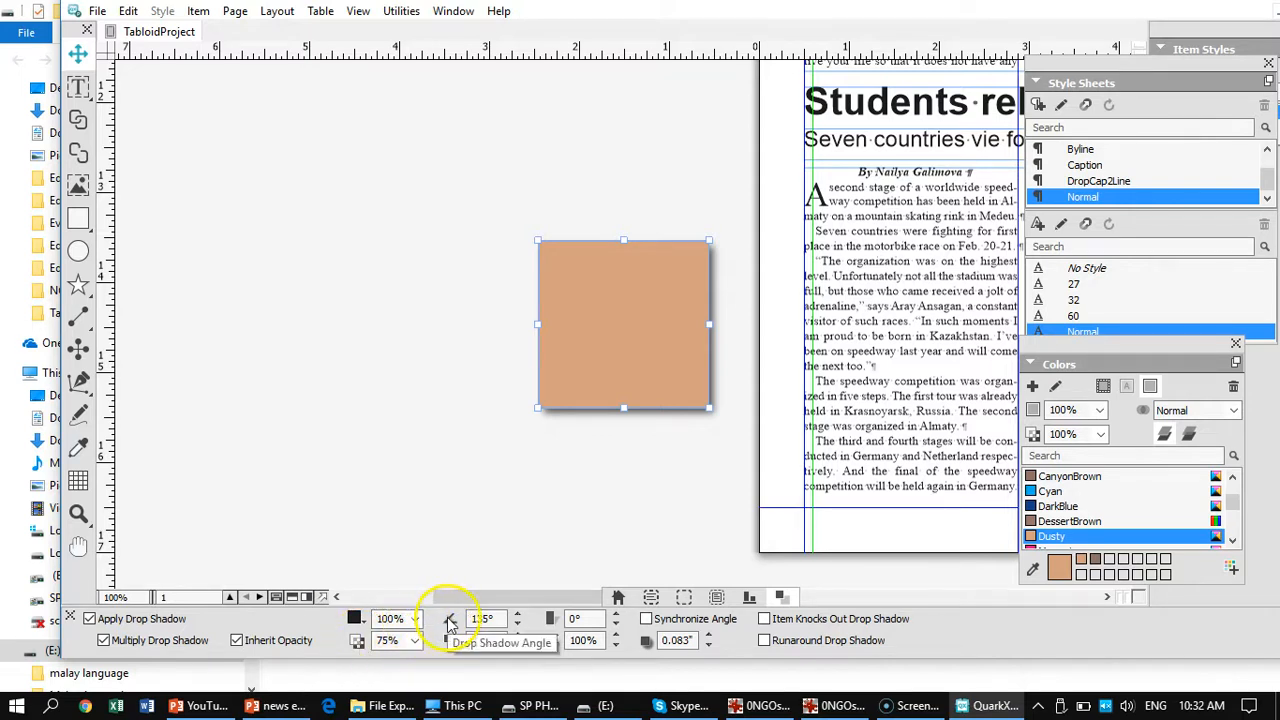
- Try a drop shadow angle of 180° on the Dusty box
click(519, 614)
click(519, 614)
click(519, 614)
click(519, 614)
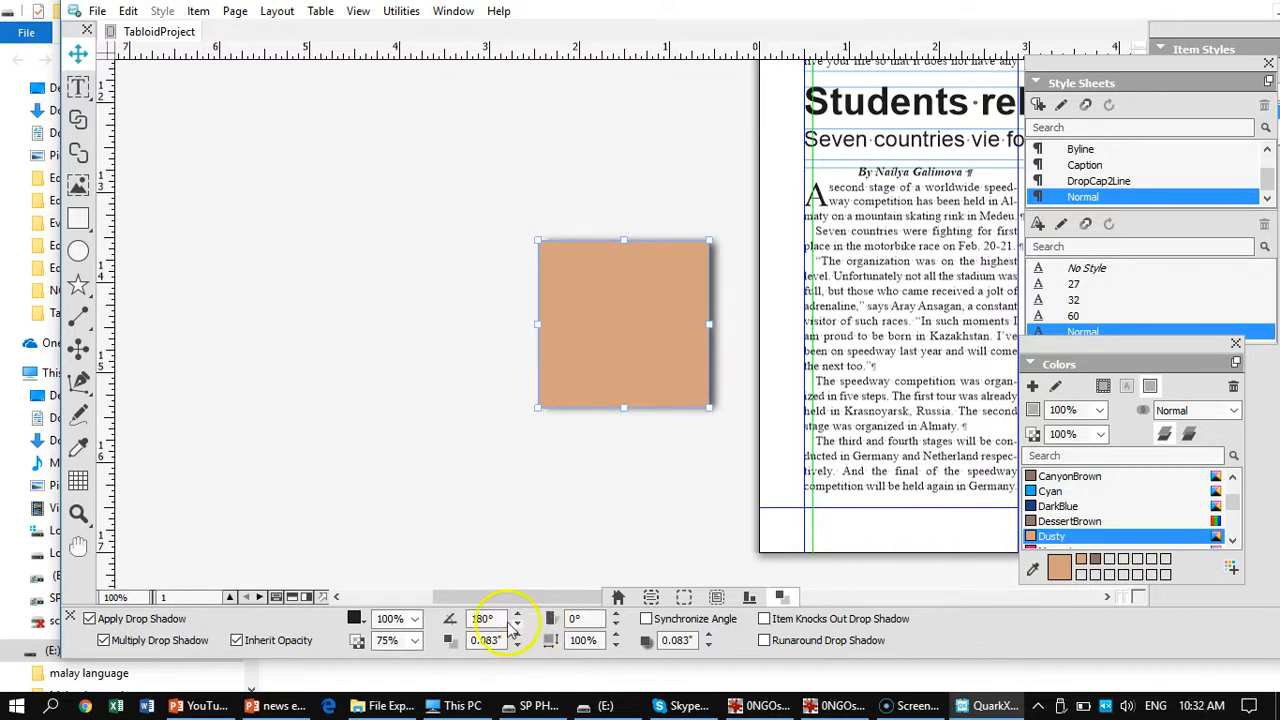
- Set the Dusty box's drop shadow angle to 130°
click(518, 627)
click(518, 627)
click(518, 627)
click(518, 627)
click(518, 627)
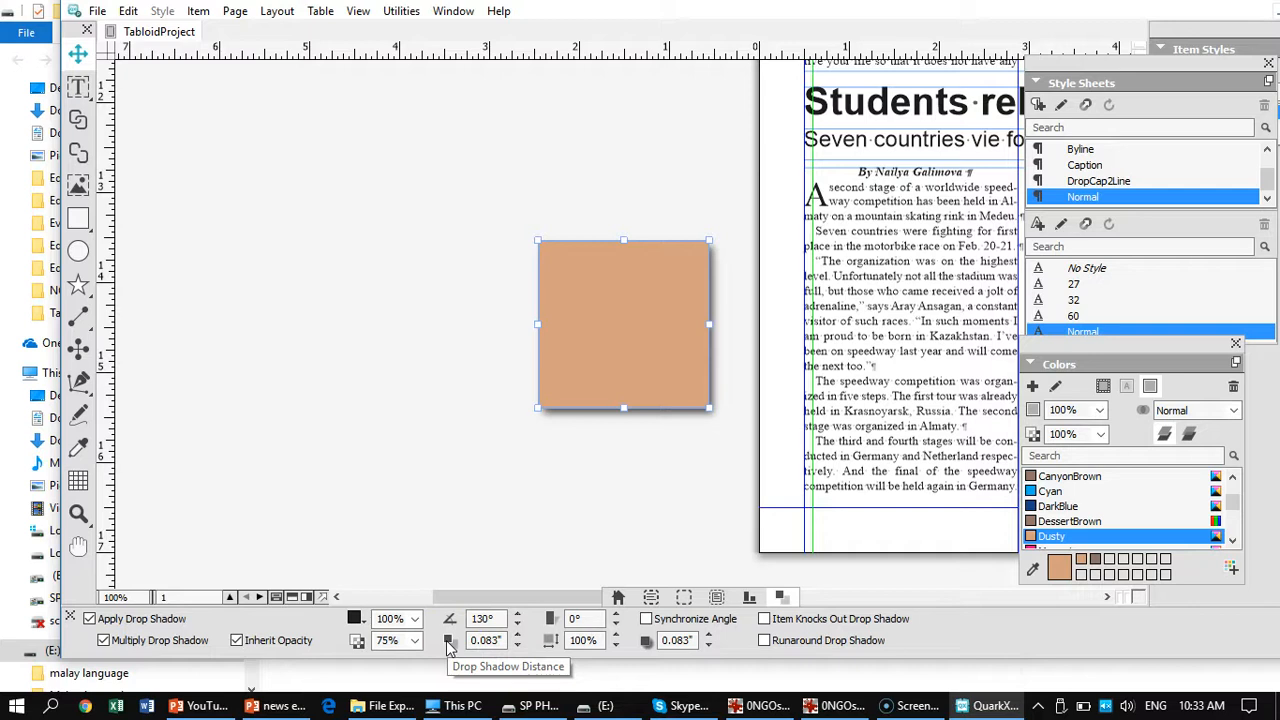
- Increase the Dusty box's drop shadow distance to 0.167"
click(517, 634)
click(518, 635)
click(518, 635)
click(518, 635)
click(518, 635)
click(518, 635)
click(518, 635)
click(518, 635)
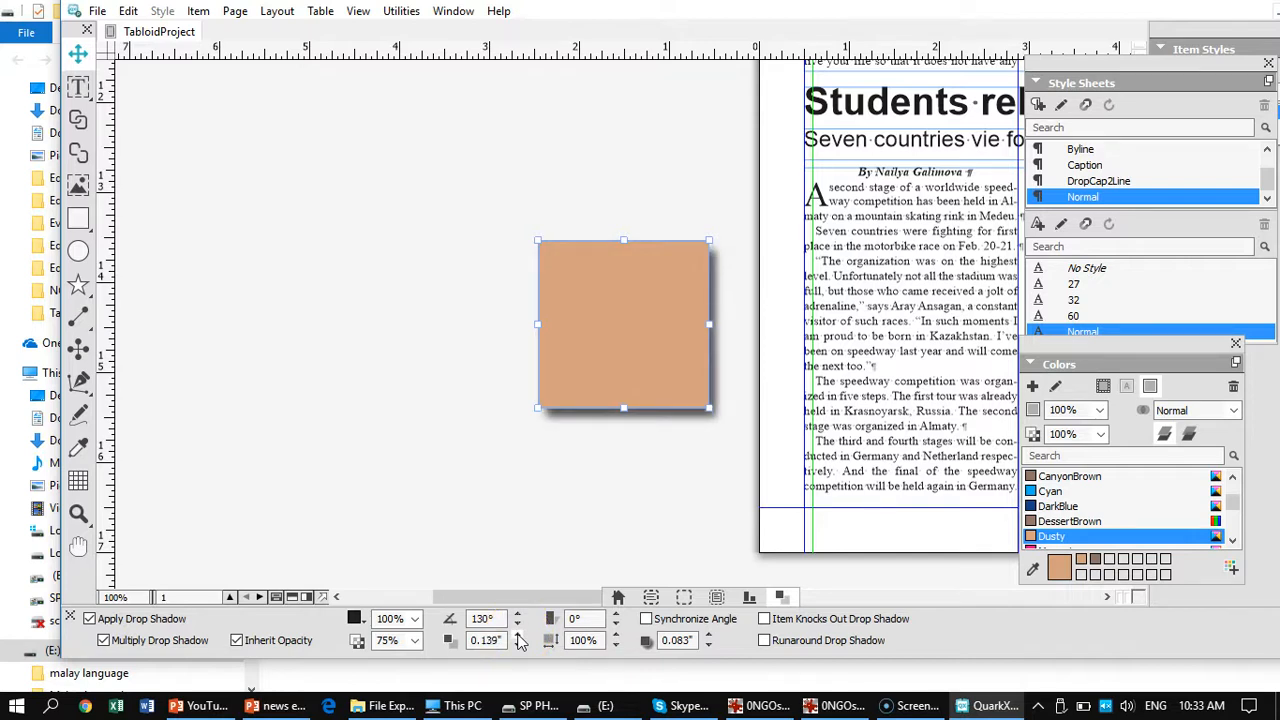
click(518, 635)
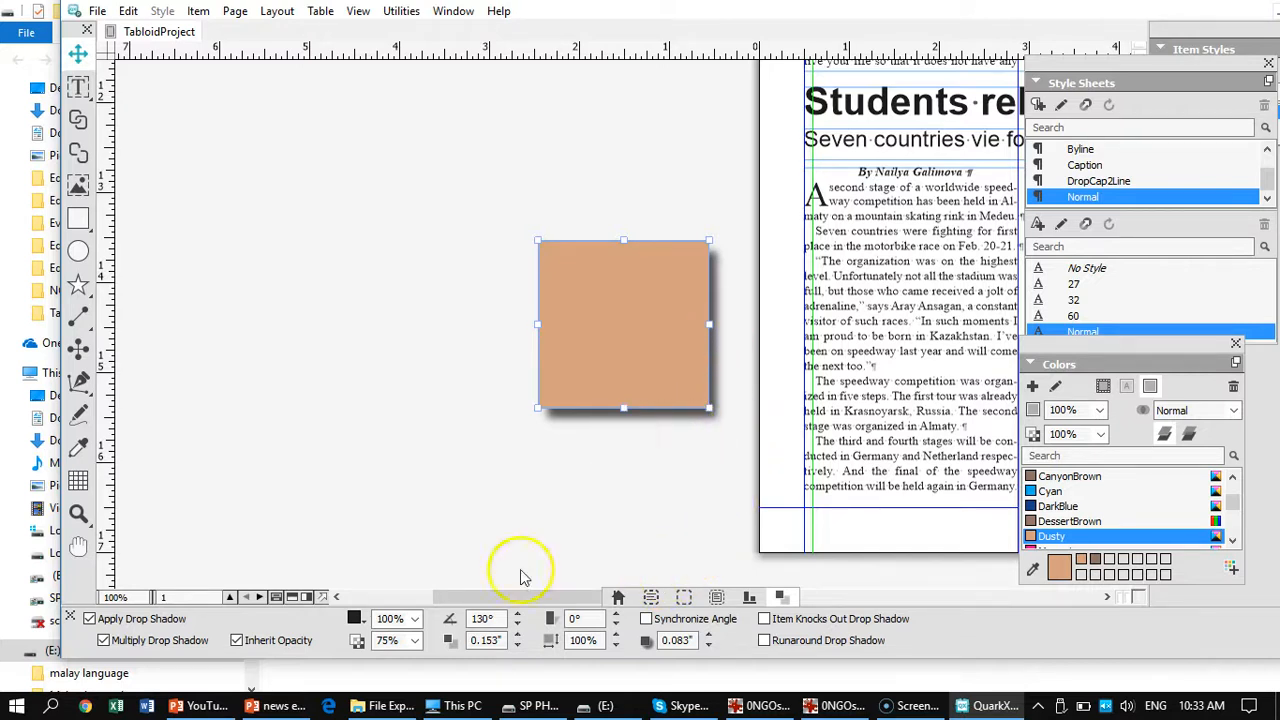
click(487, 643)
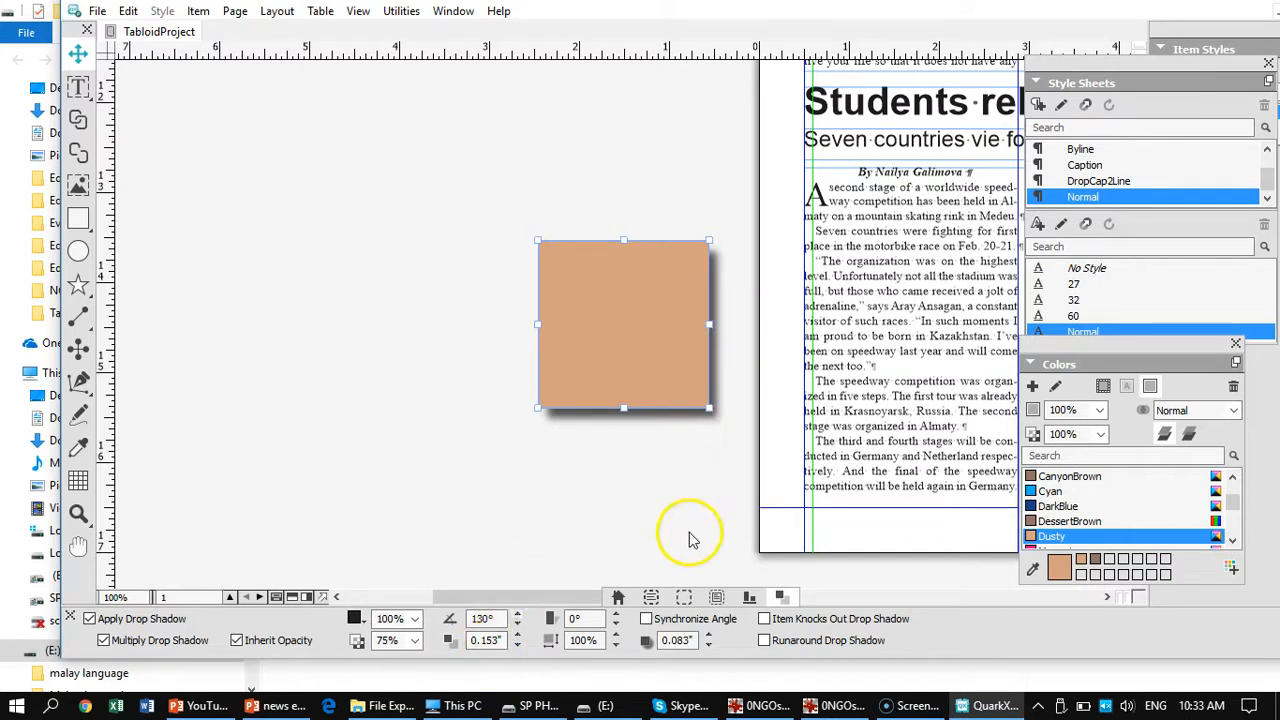
click(518, 637)
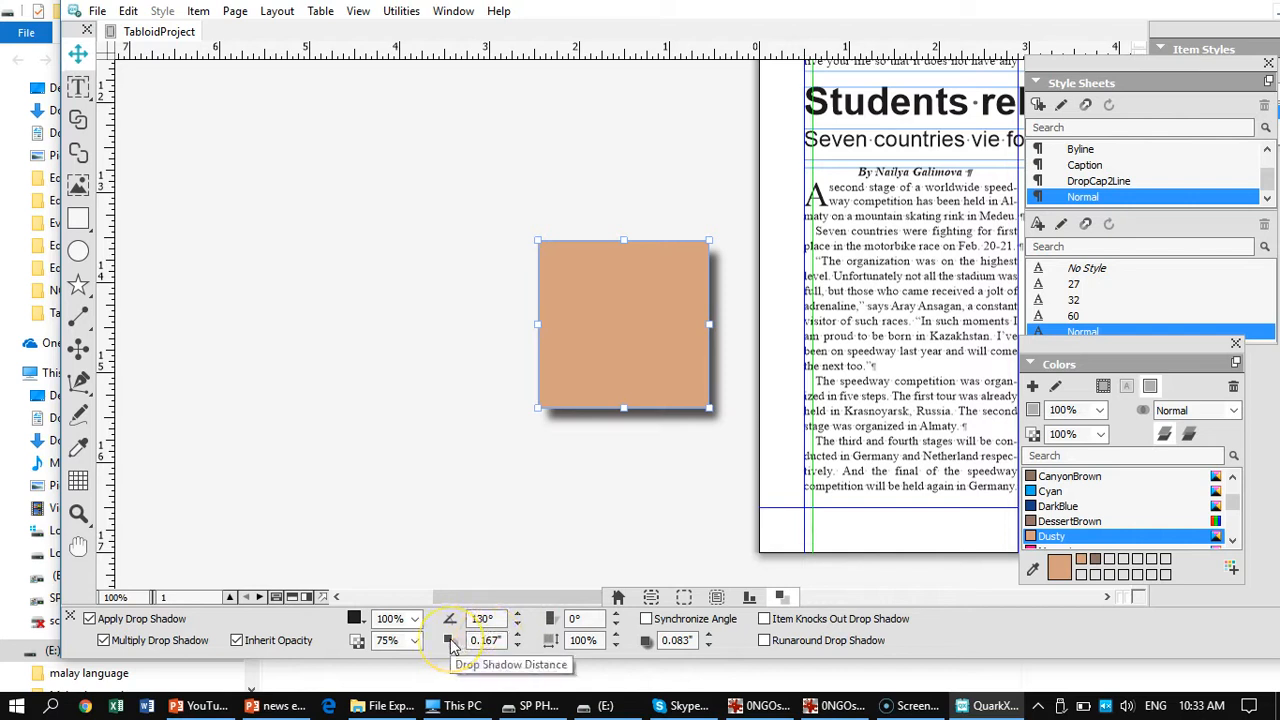
- Try scaling the Dusty box's drop shadow to 110%, then restore the scale to 100%
click(616, 636)
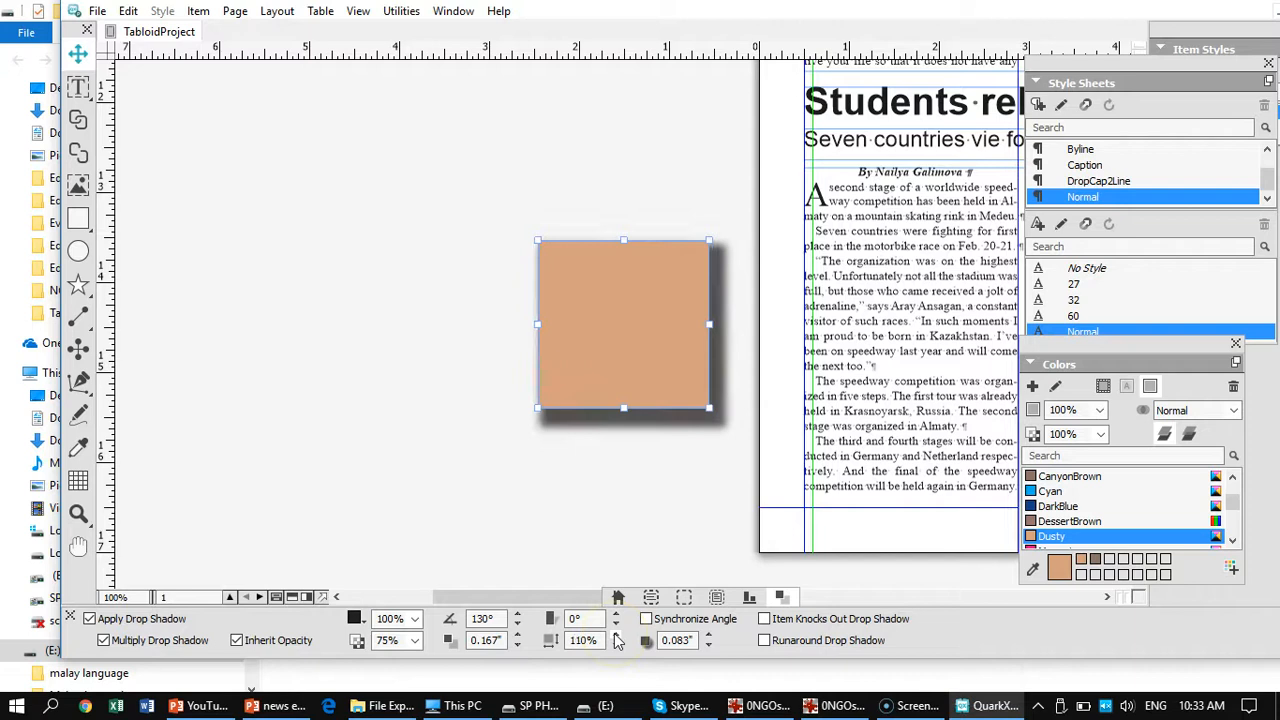
click(617, 648)
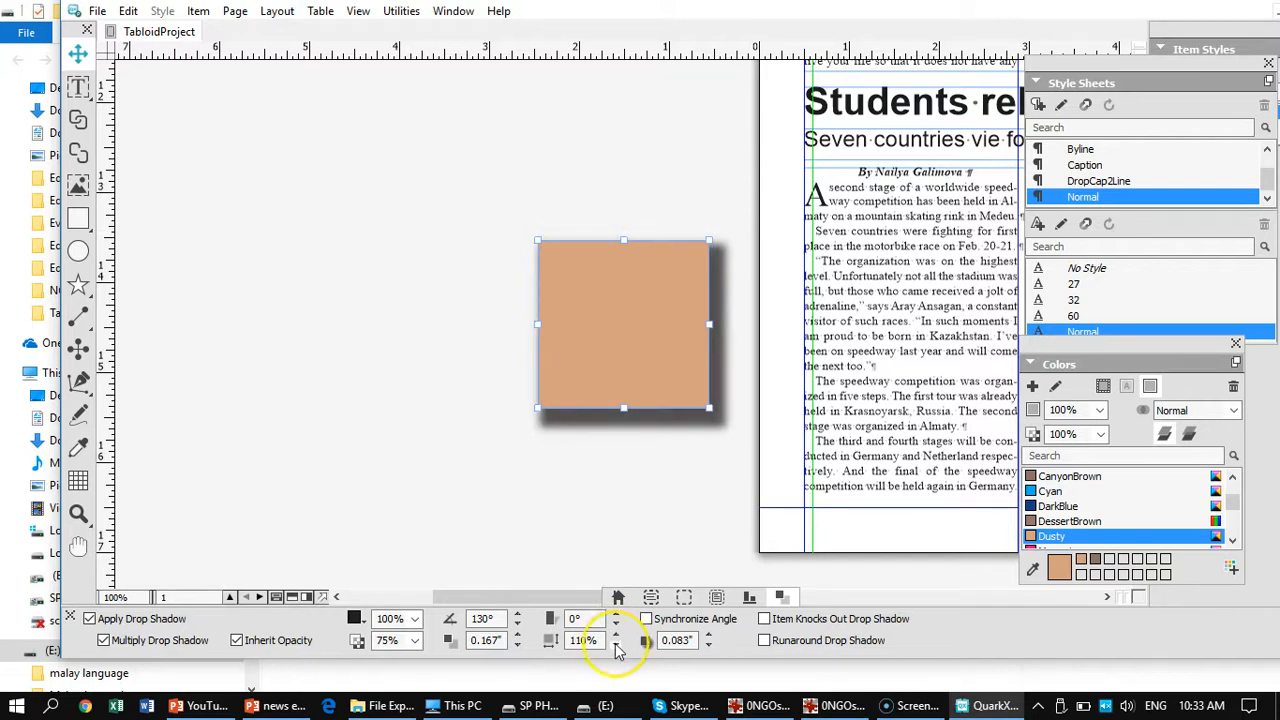
click(482, 642)
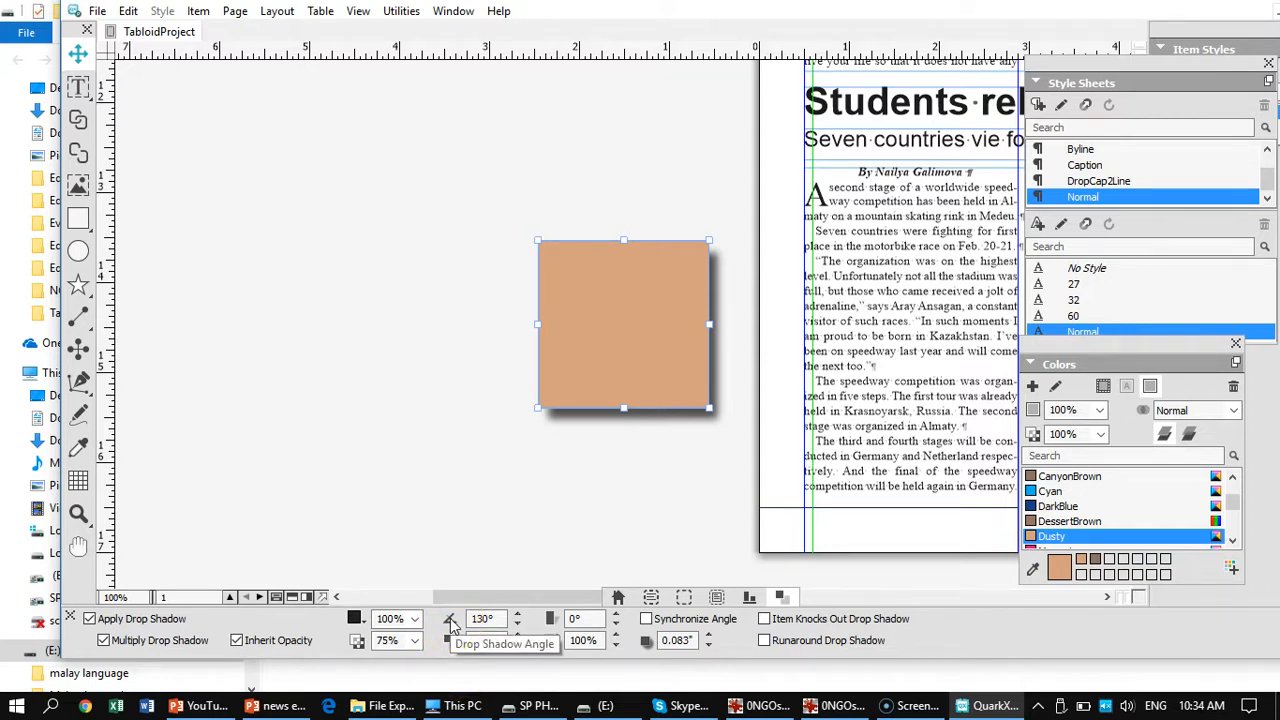
- Try a drop shadow angle of 150°, then return the angle to 130°
click(518, 616)
click(518, 616)
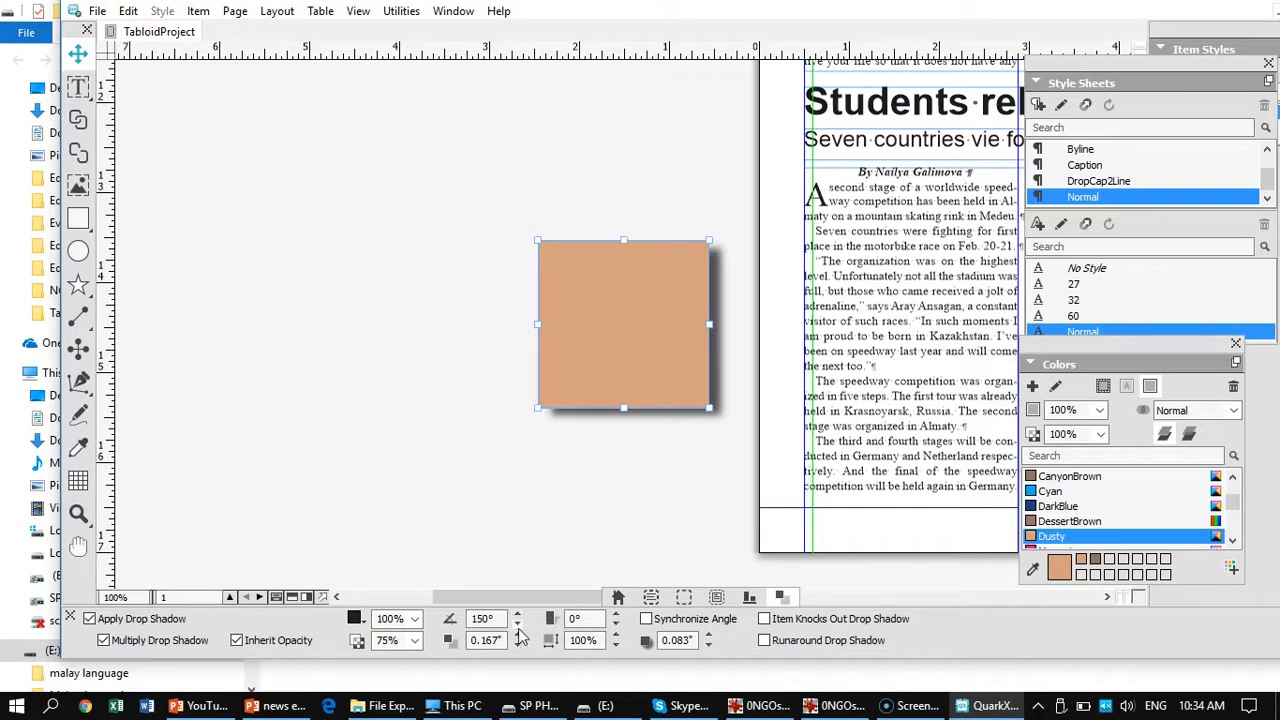
click(516, 625)
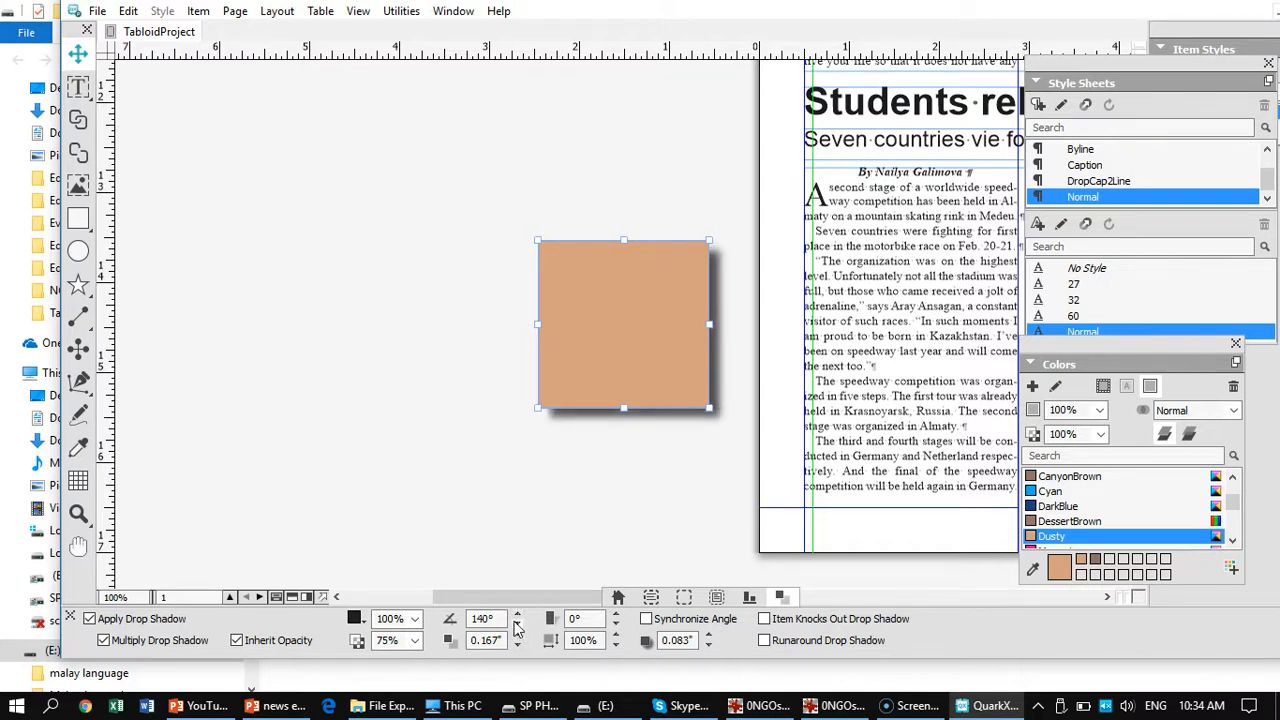
click(516, 625)
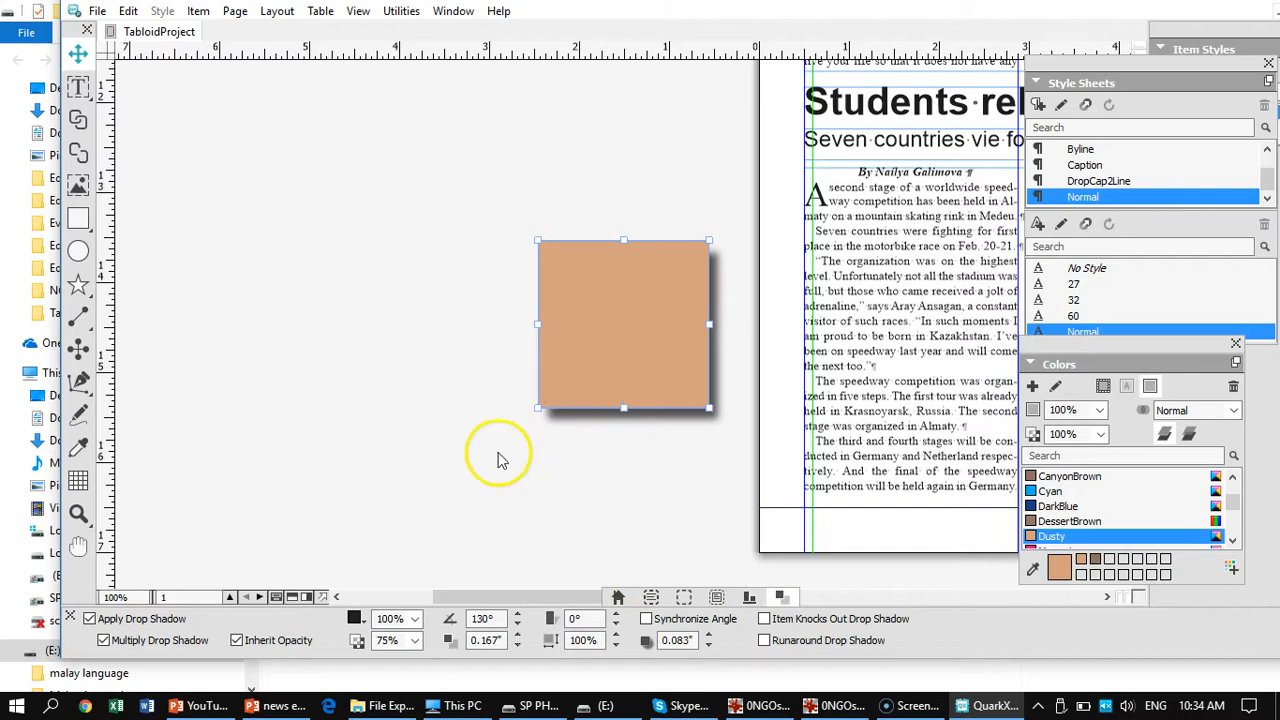
- Move the shadowed box onto the motorcycle story, straddling its first two text columns, and try toggling Runaround Drop Shadow
drag(521, 493, 236, 475)
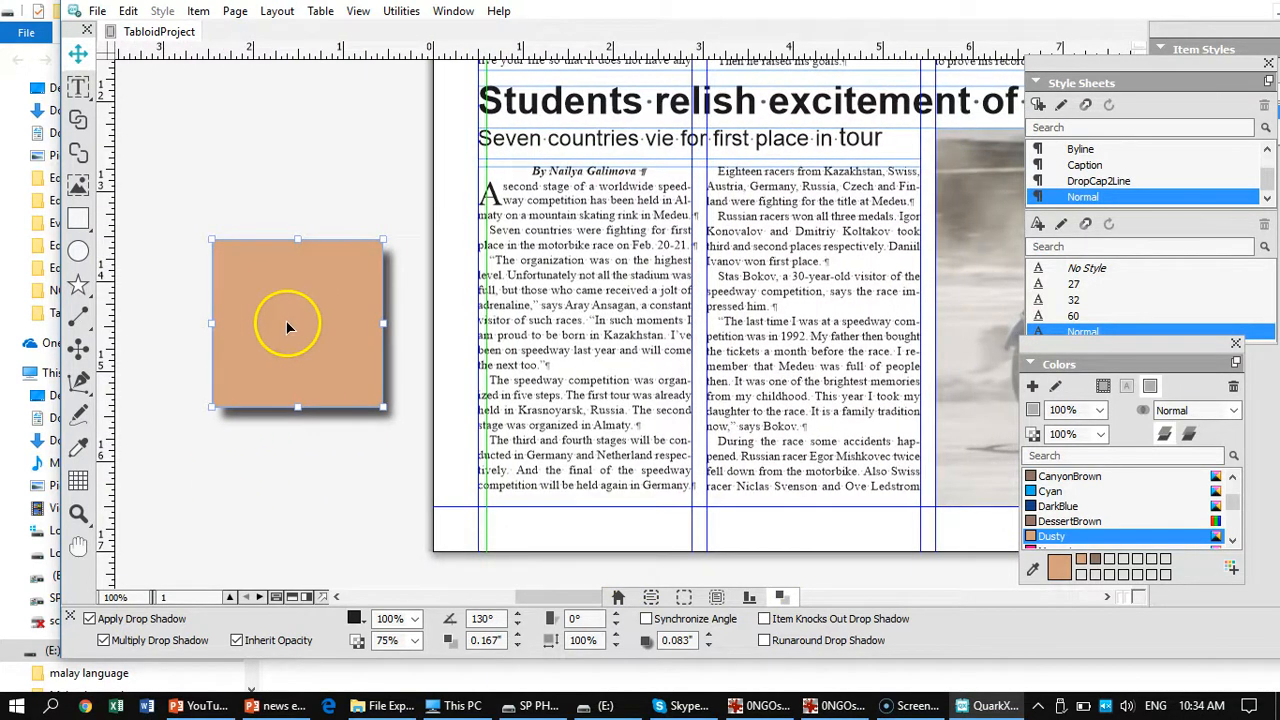
drag(285, 324, 680, 328)
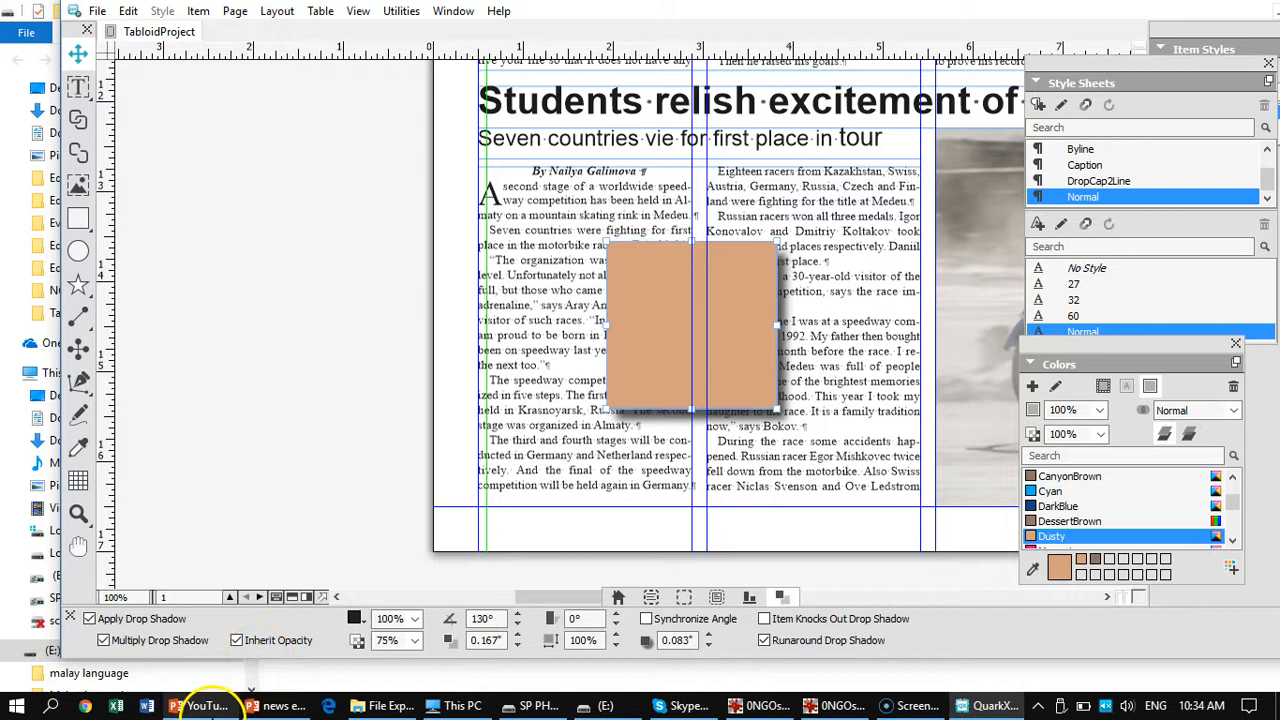
click(764, 640)
click(764, 641)
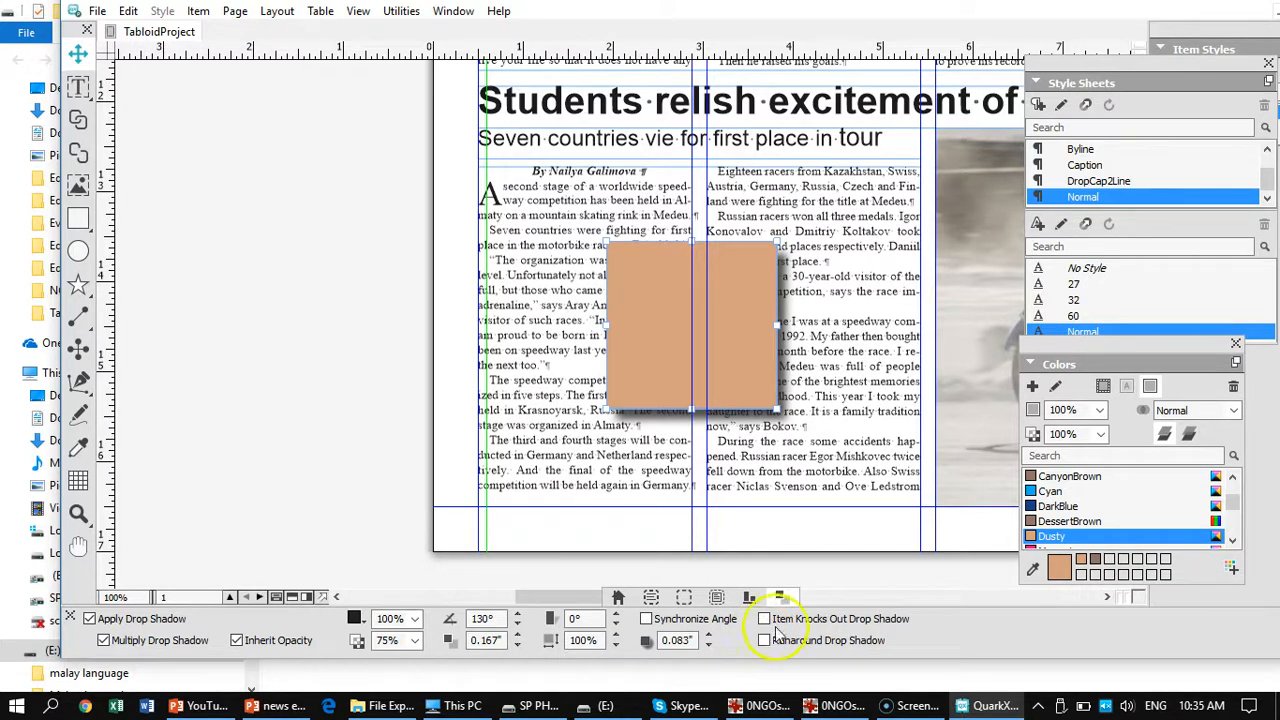
- Set the Dusty box's text runaround type to Item so the story's columns wrap around it
click(716, 598)
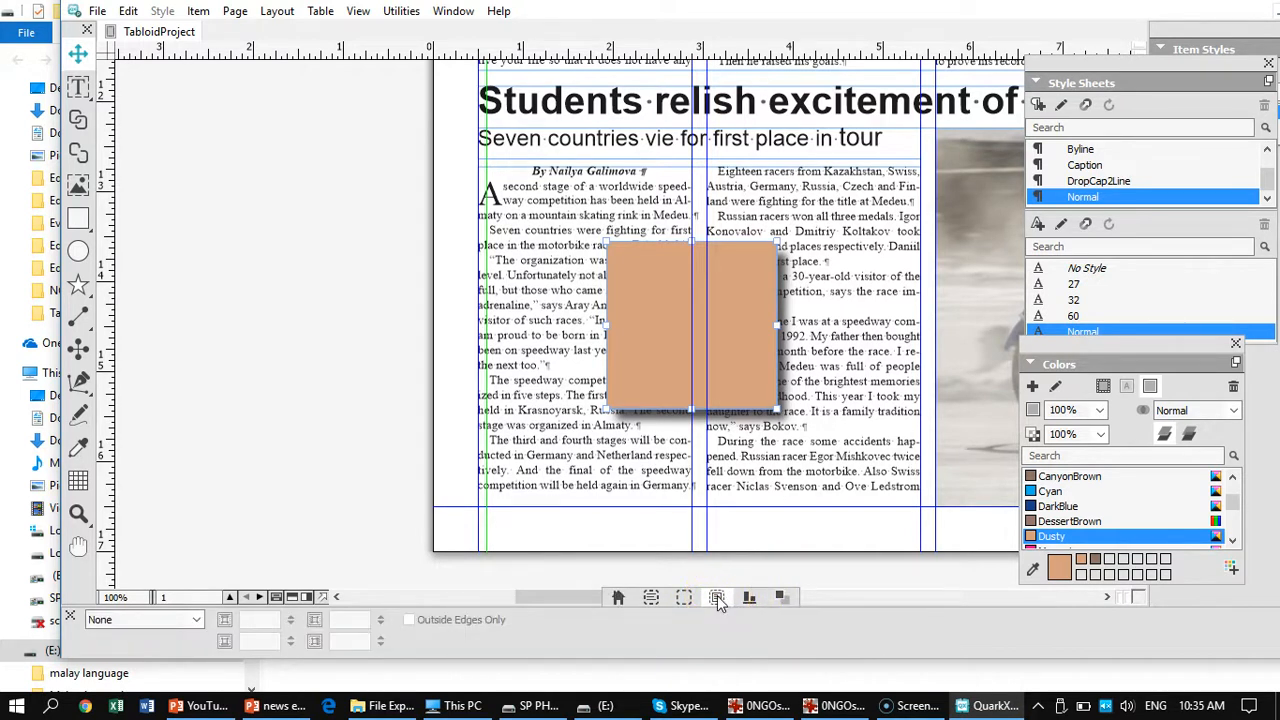
click(198, 621)
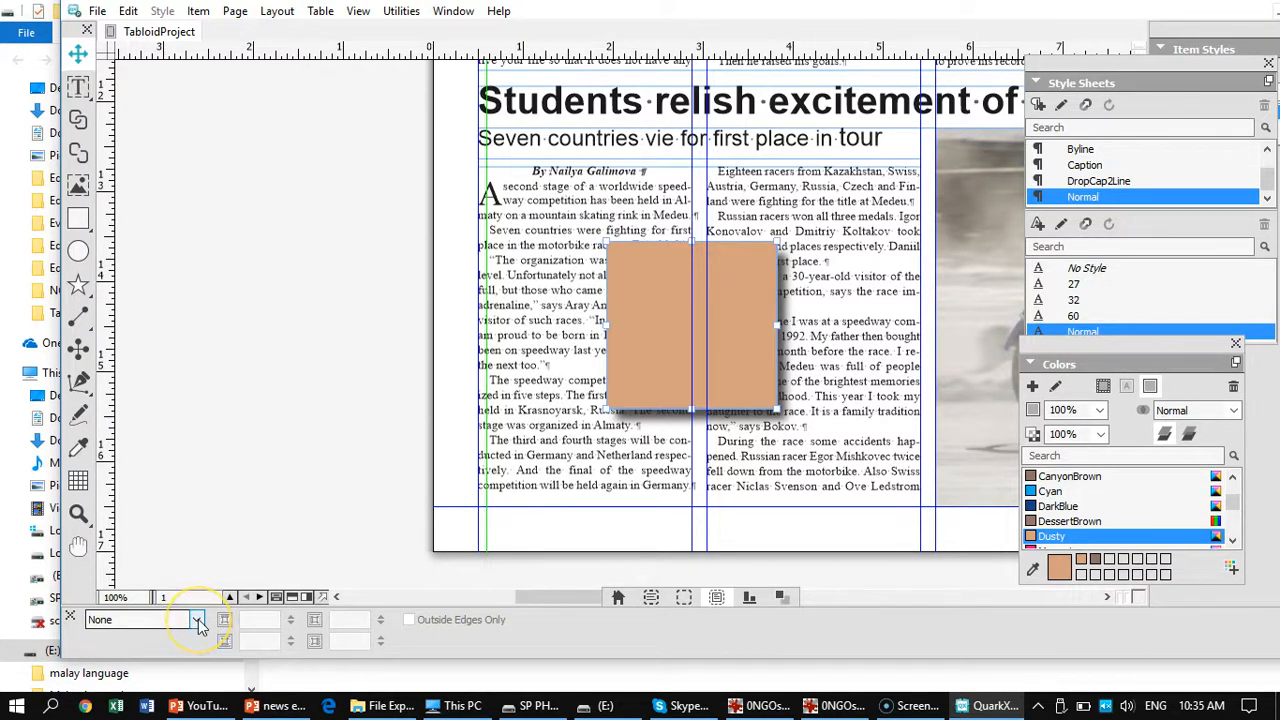
click(175, 648)
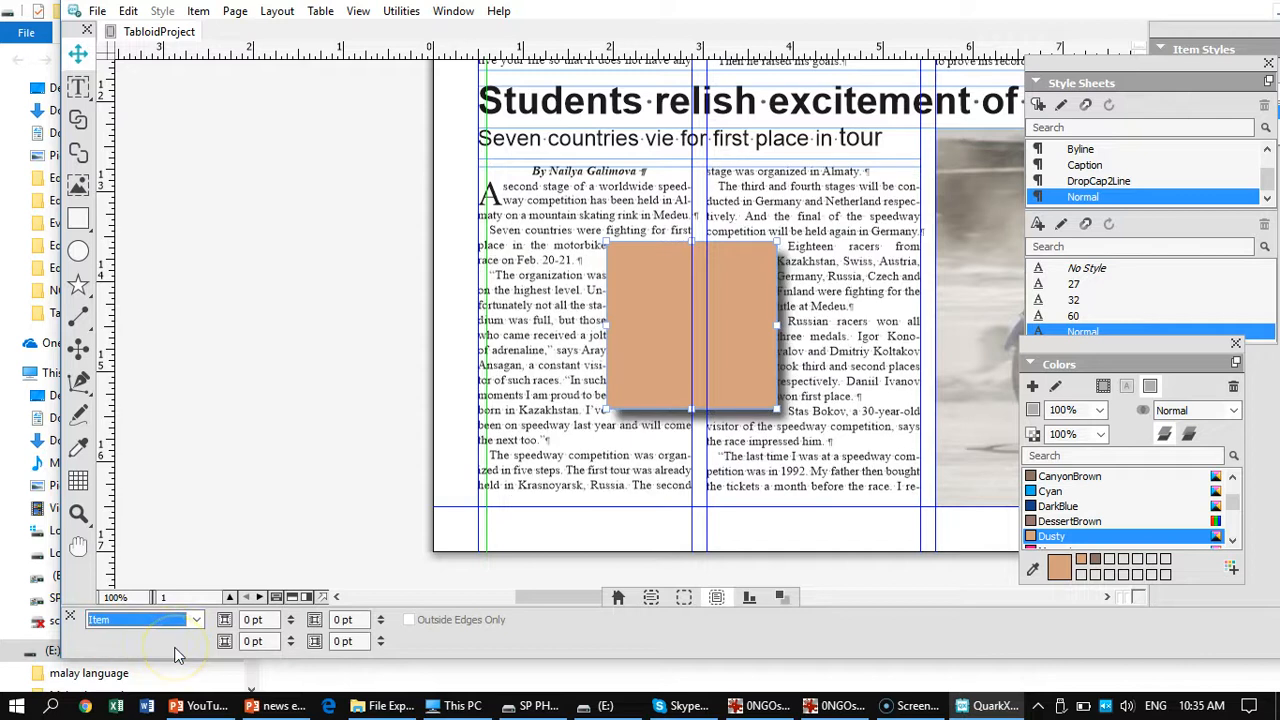
click(198, 632)
- Try making the story text run around the box's drop shadow, then turn Runaround Drop Shadow off again
click(781, 597)
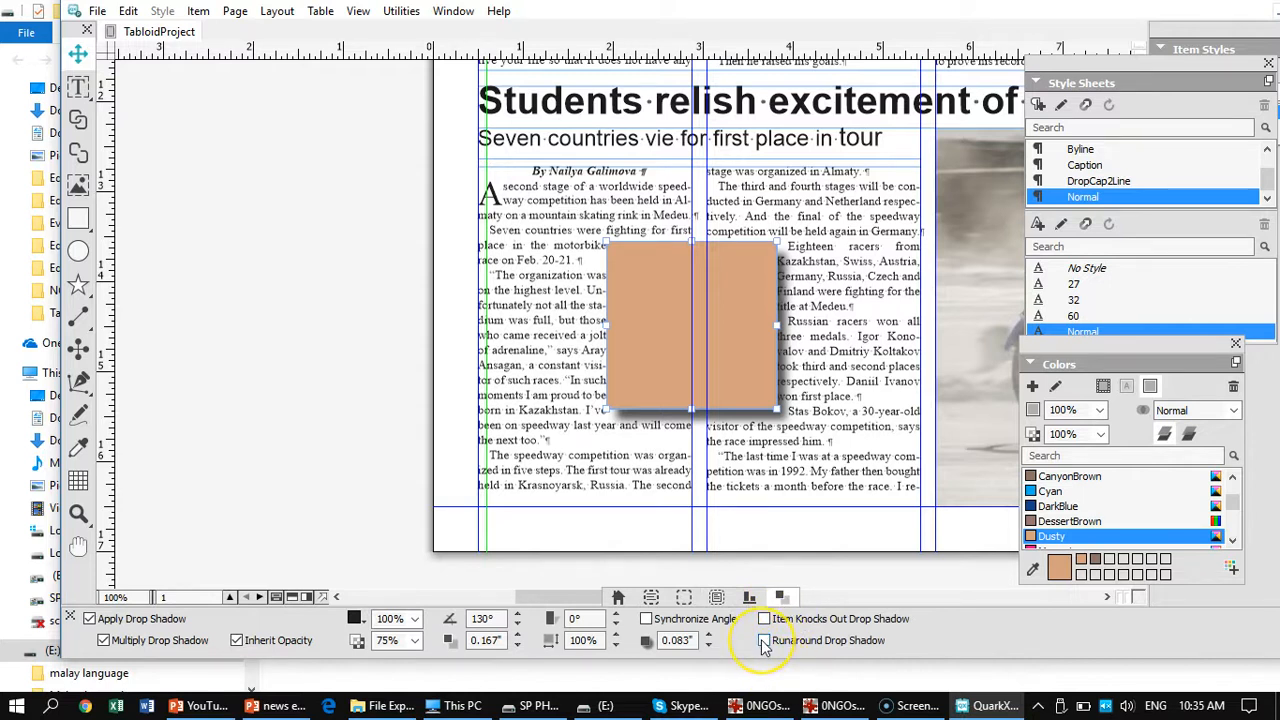
click(764, 641)
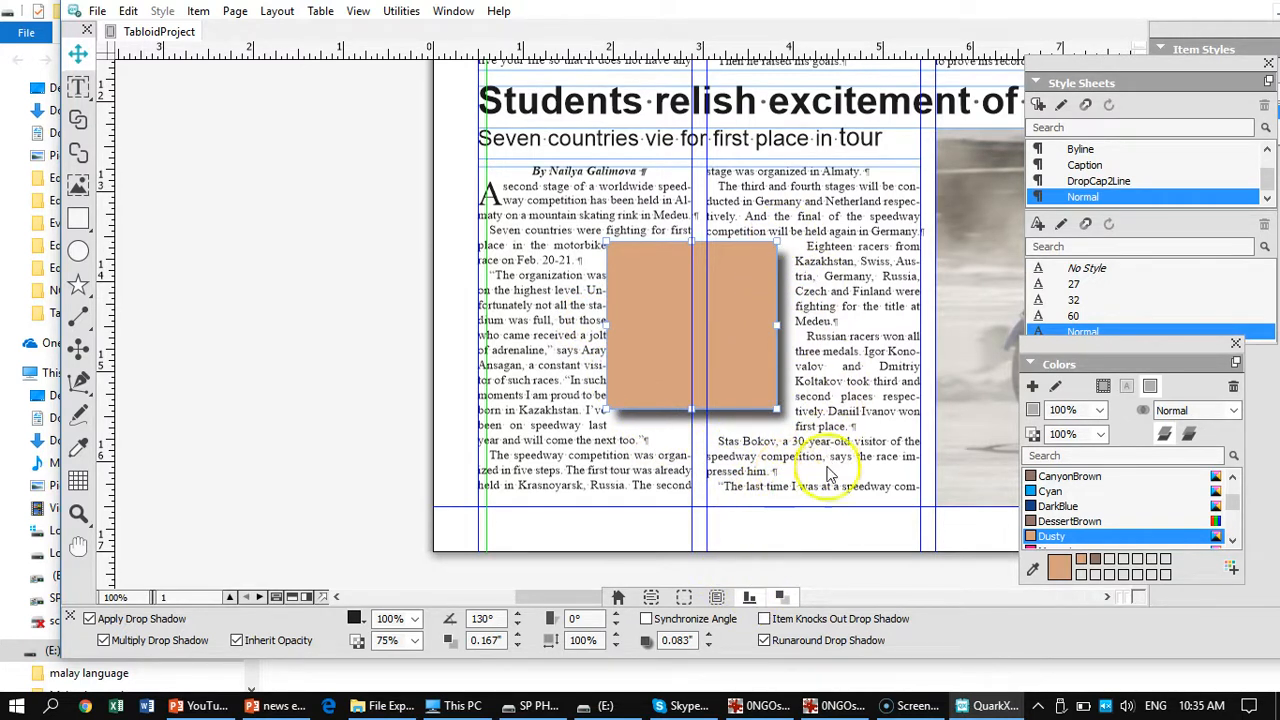
click(764, 640)
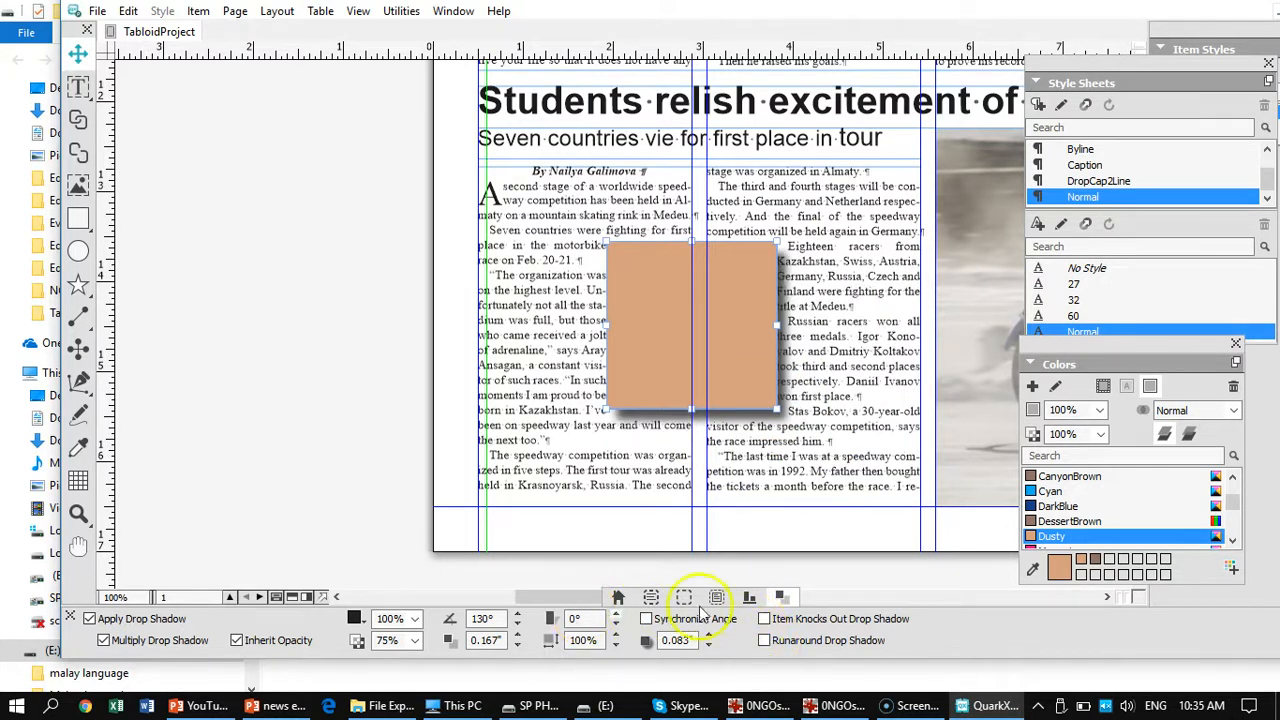
- Set the Dusty box's left text runaround offset to 6 pt
click(716, 597)
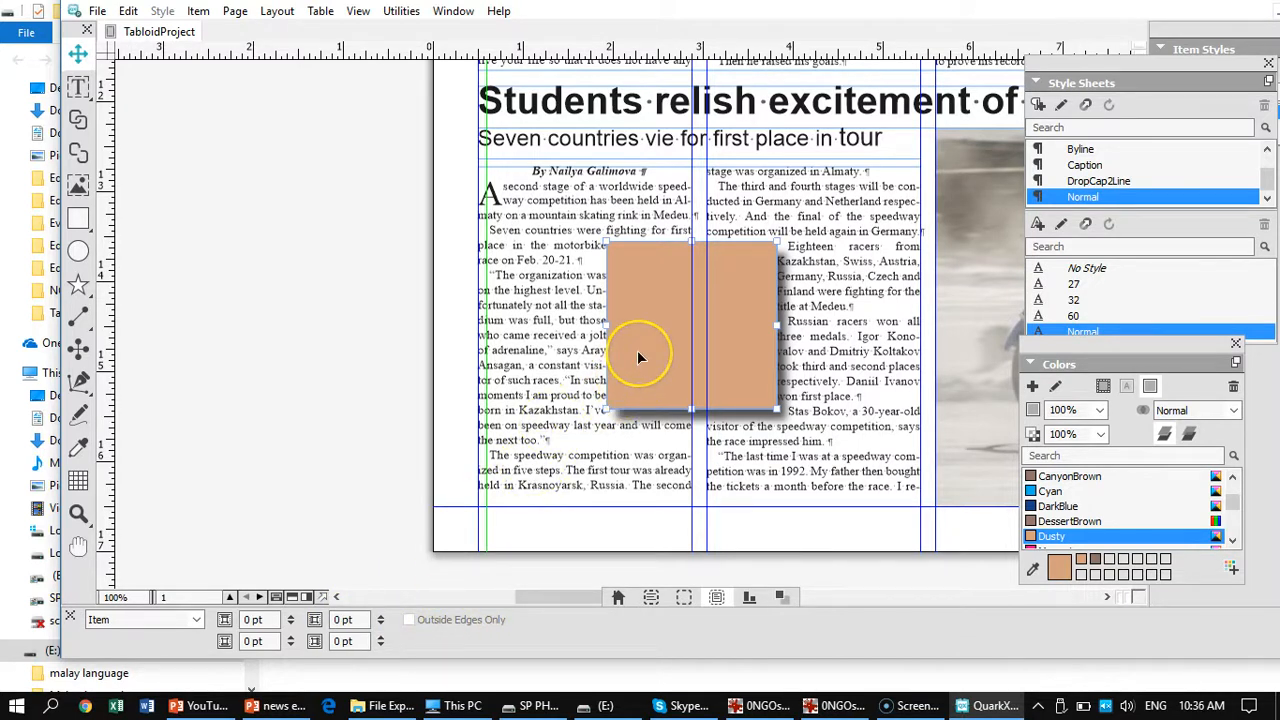
click(752, 288)
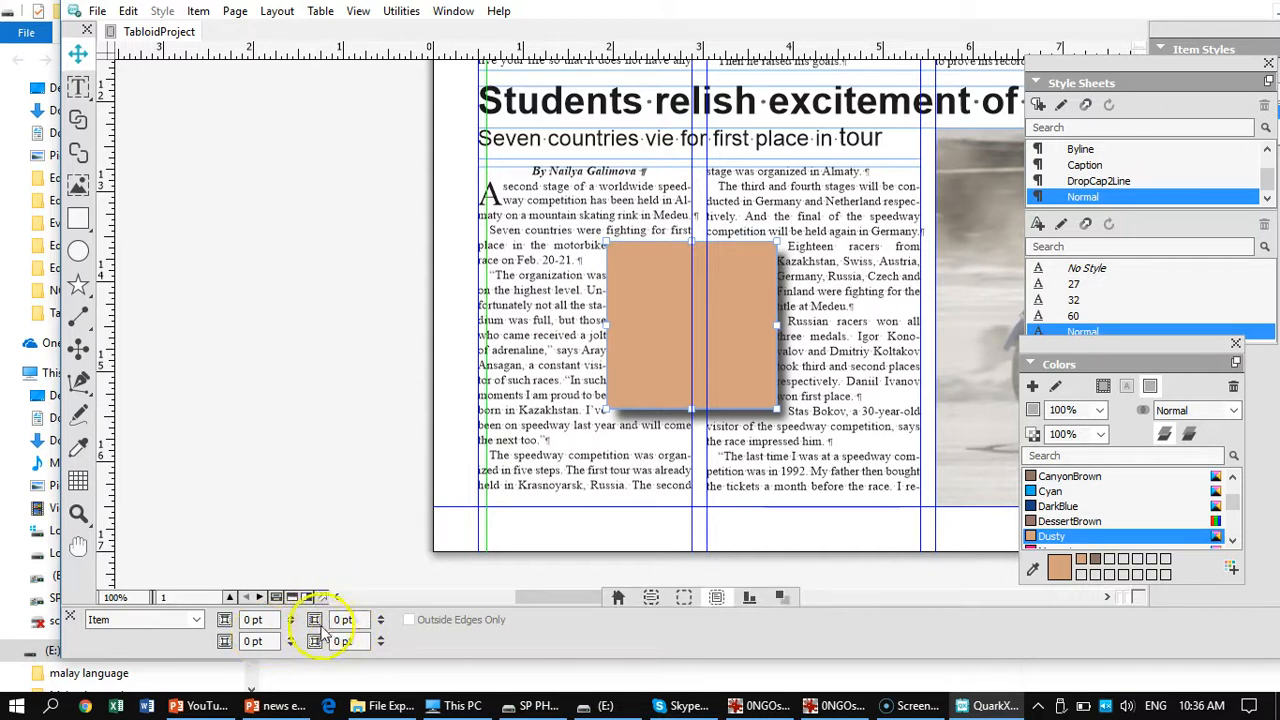
click(383, 618)
click(383, 618)
click(383, 618)
click(383, 618)
click(383, 618)
click(383, 618)
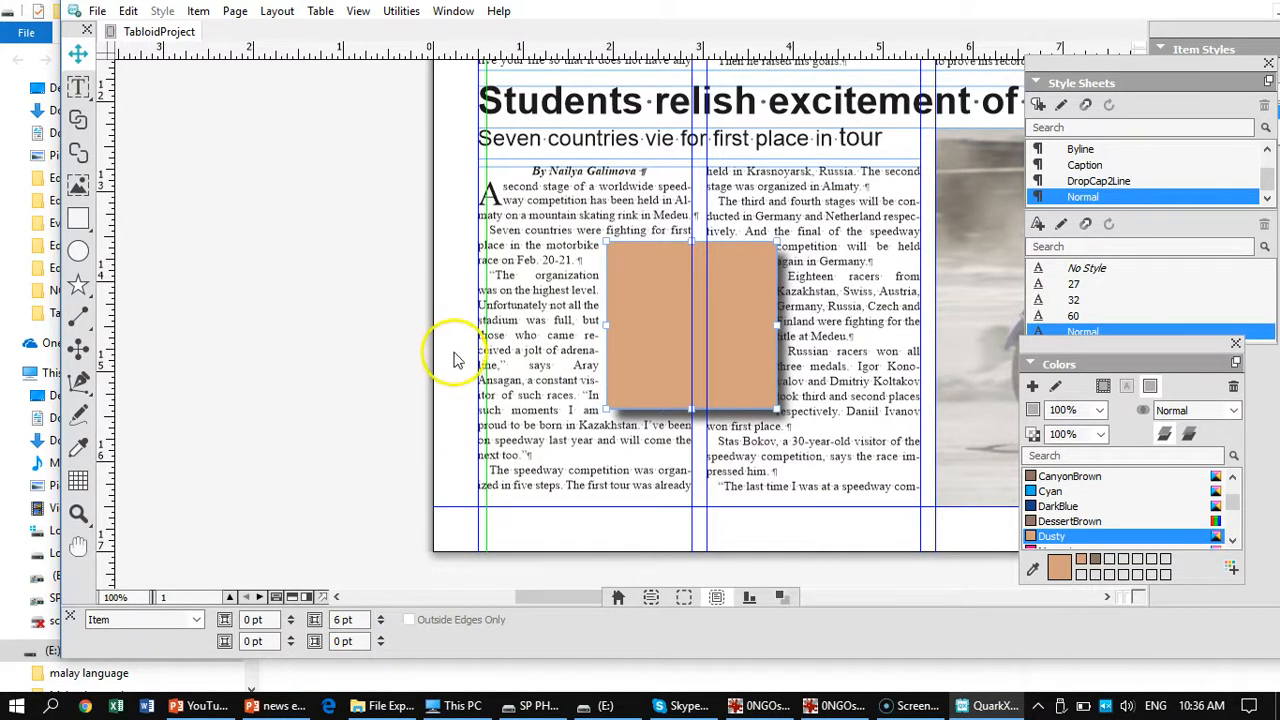
- Set the Dusty box's right text runaround offset to 13 pt so the story text clears the shadow
click(381, 637)
click(381, 637)
click(381, 637)
click(381, 637)
click(381, 637)
click(381, 637)
click(381, 637)
click(381, 637)
click(381, 637)
click(381, 637)
click(381, 637)
click(381, 637)
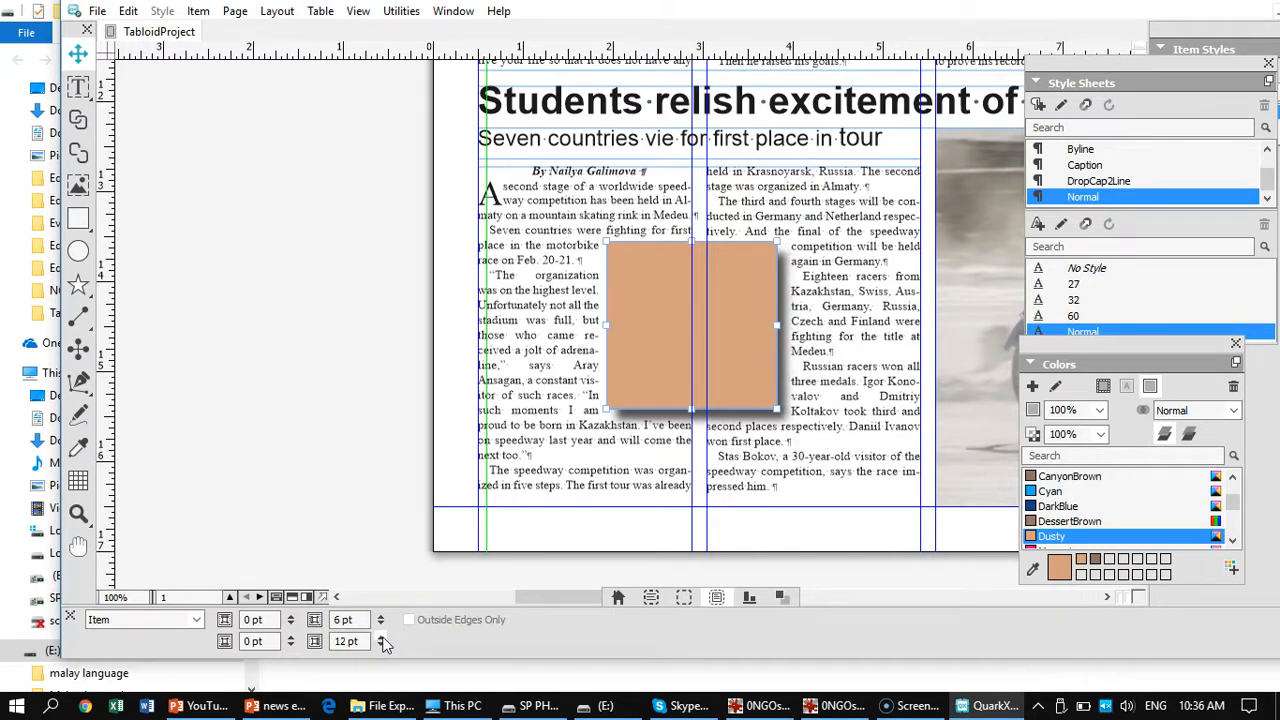
click(381, 637)
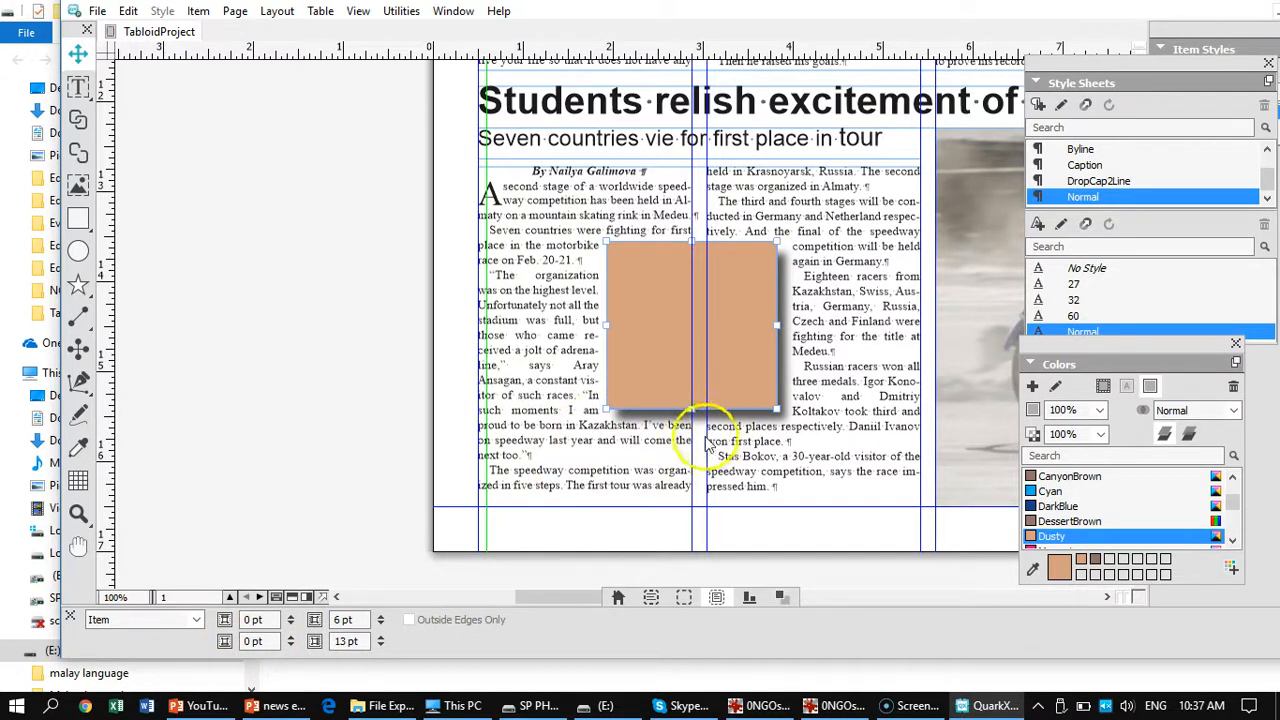
- Copy the quote "This year I took my daughter to the race. It is a family tradition now," from the story's continuation on page 2
click(77, 92)
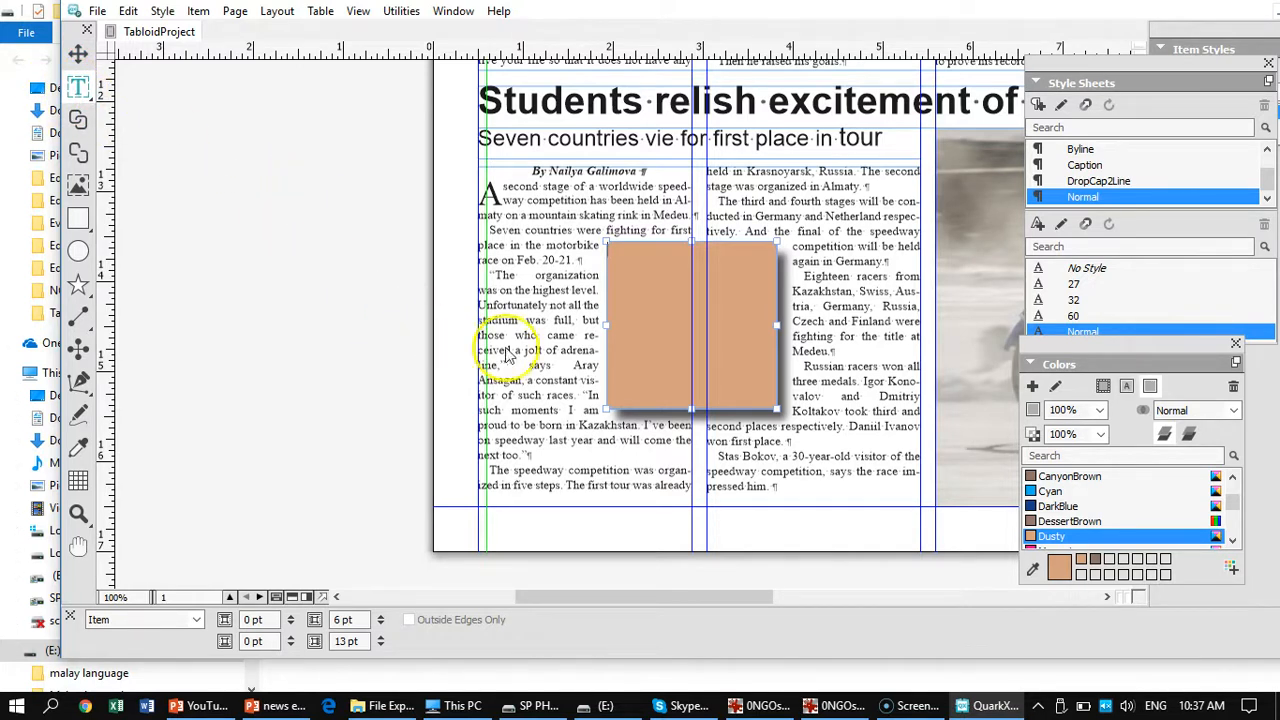
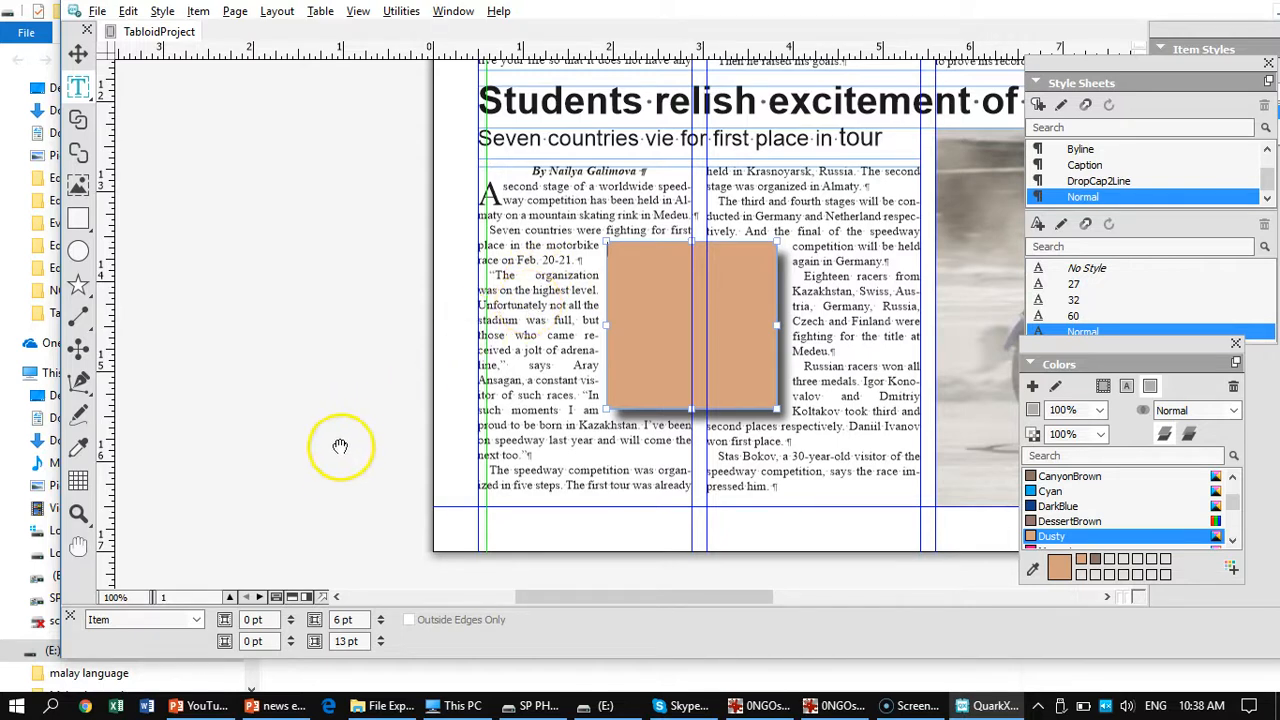
drag(334, 463, 477, 240)
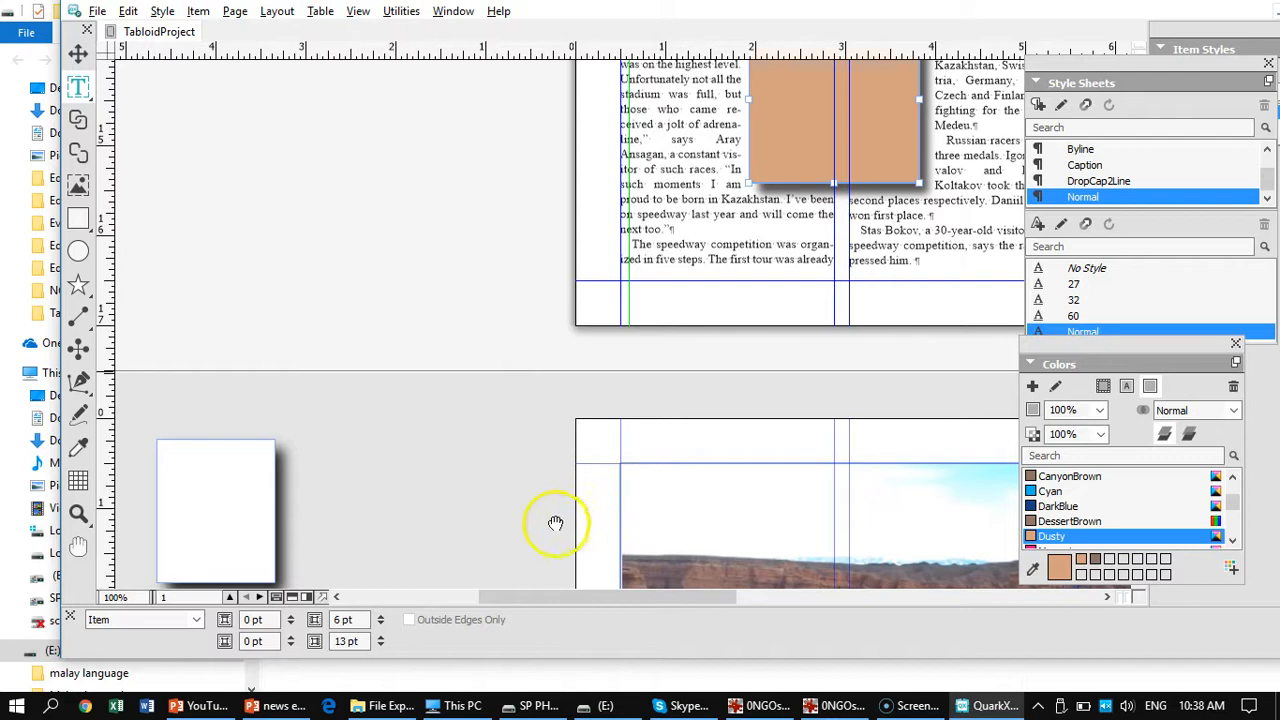
drag(430, 137, 440, 24)
drag(469, 424, 366, 11)
drag(398, 414, 306, 32)
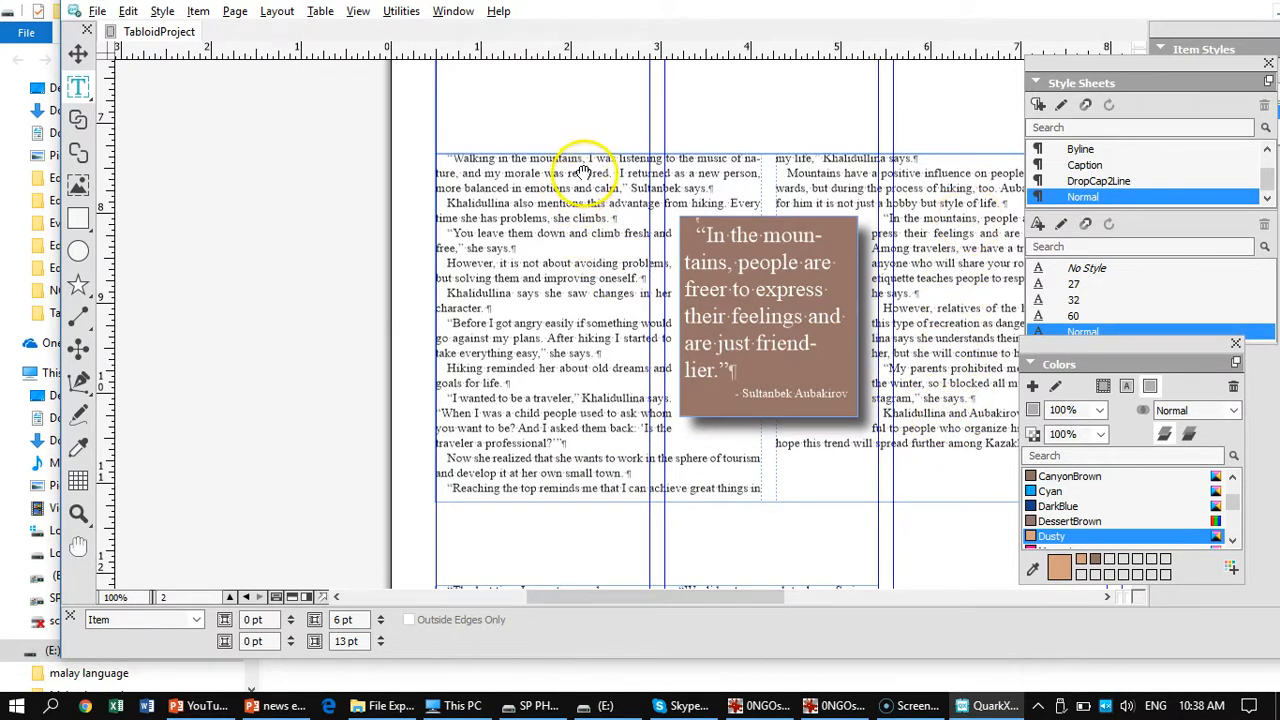
drag(571, 166, 529, 486)
drag(751, 271, 371, 189)
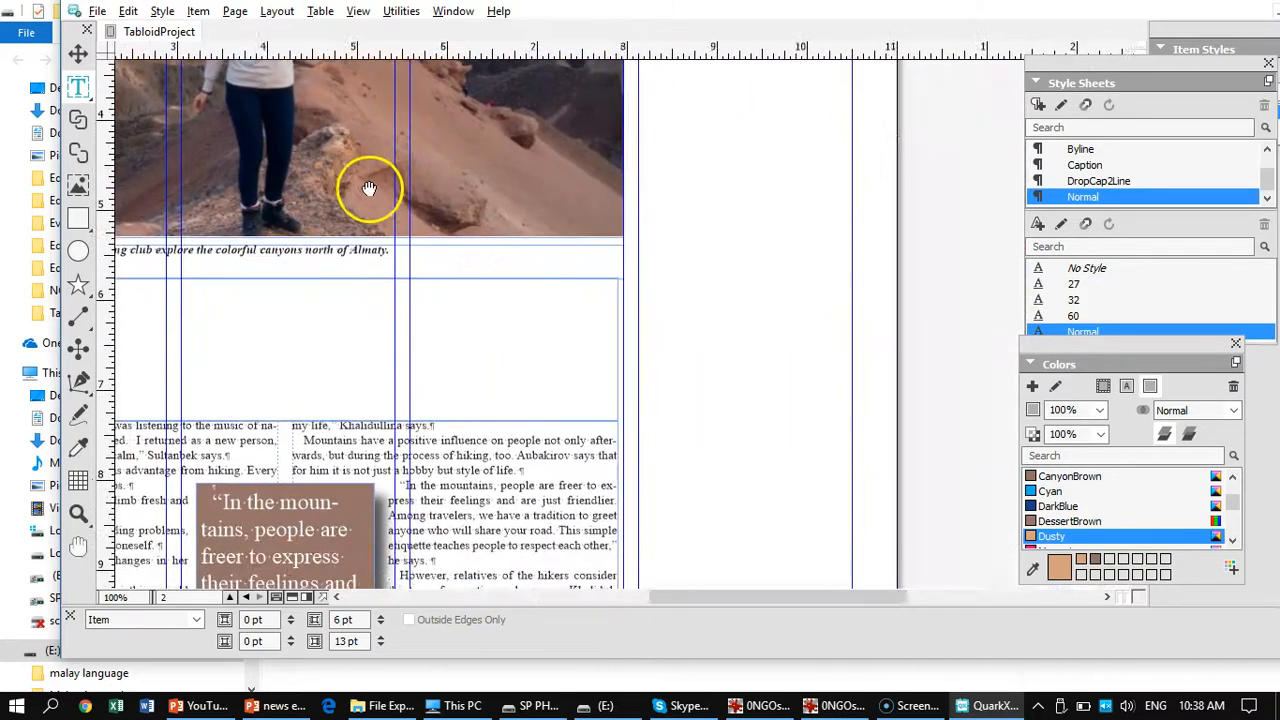
drag(291, 351, 971, 343)
drag(683, 455, 517, 134)
drag(545, 464, 551, 139)
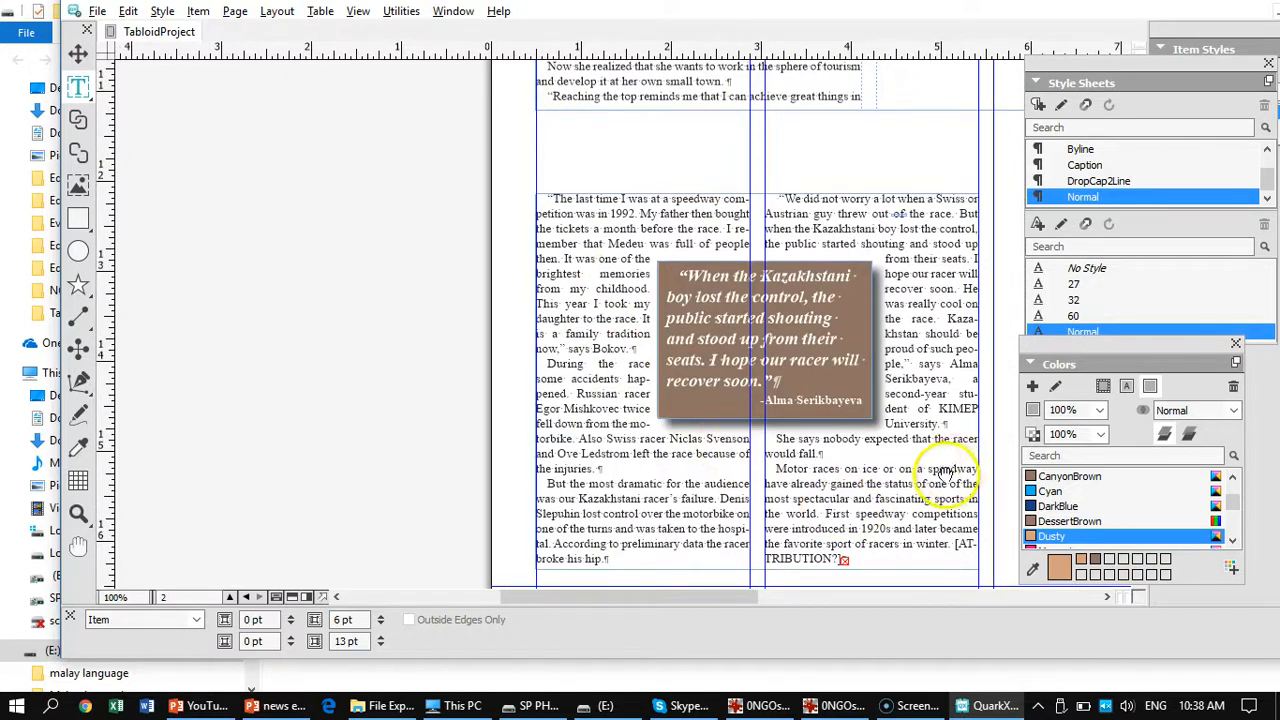
drag(912, 458, 903, 441)
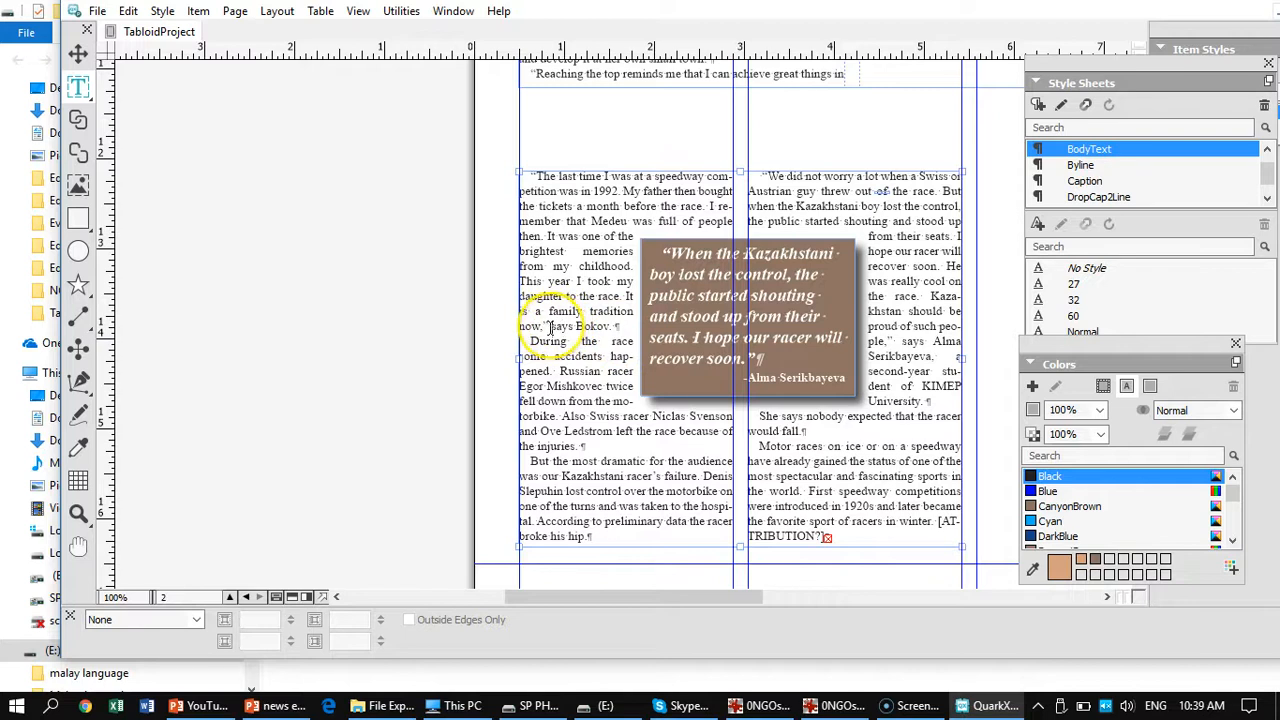
drag(549, 327, 516, 283)
key(ctrl+c)
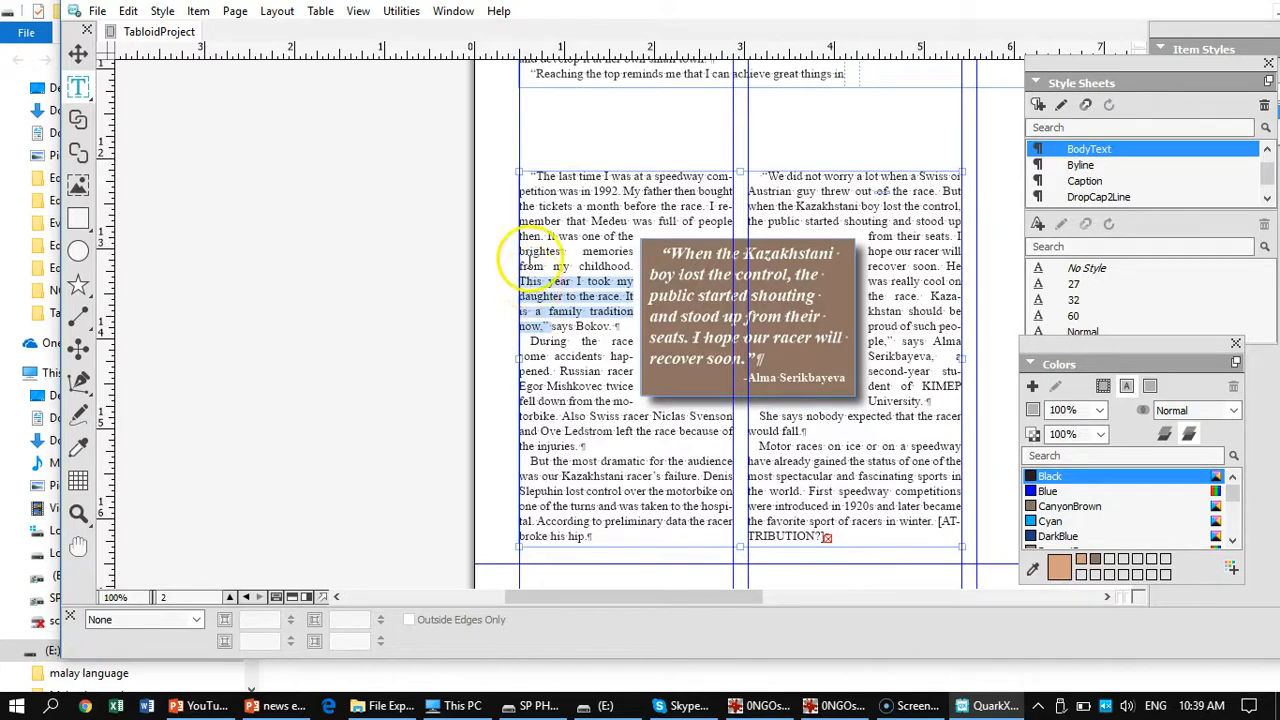
- Paste the quote into the Dusty box on page 1, end it with a period and closing quotation mark, and start an attribution line with a dash
scroll(420, 151, up, 10)
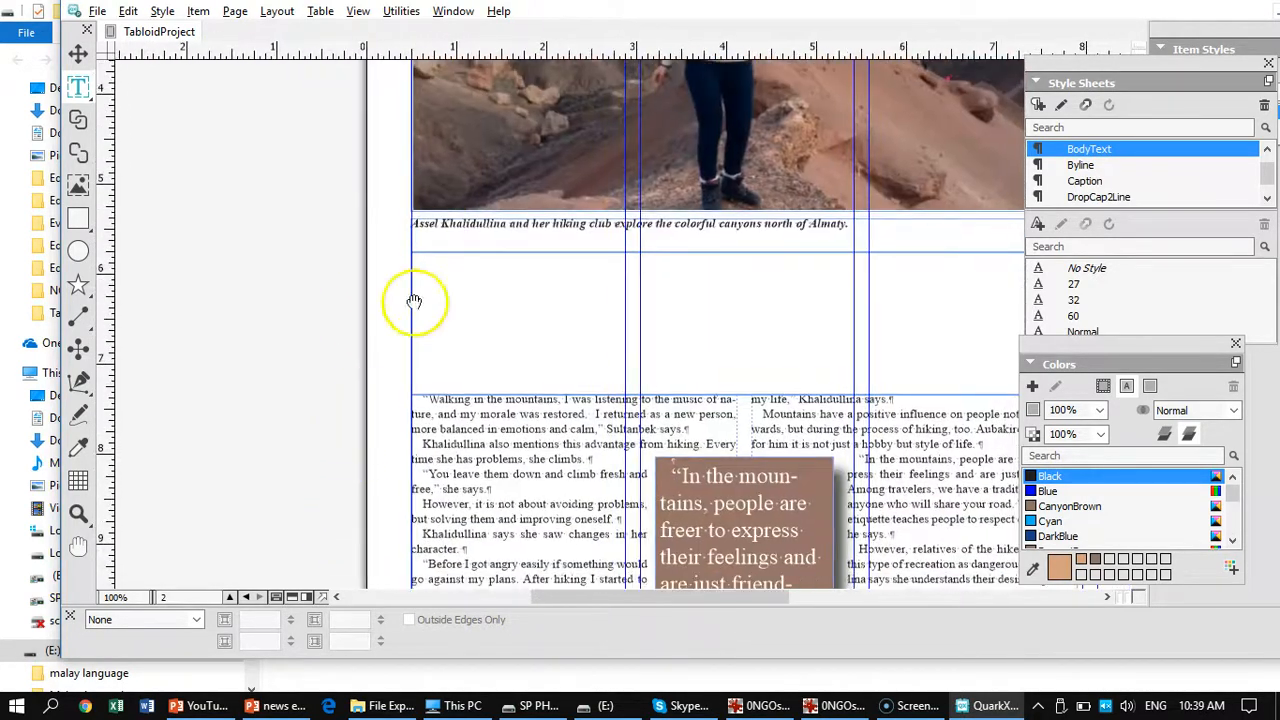
drag(646, 166, 554, 560)
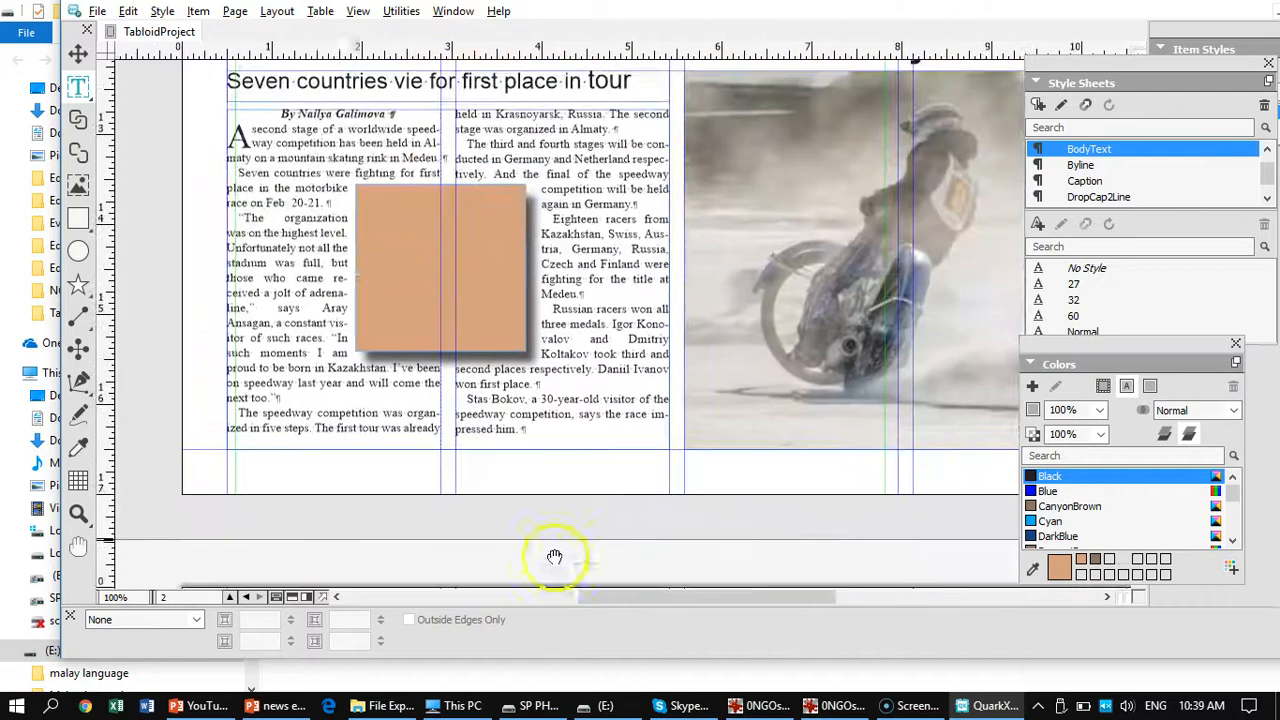
click(402, 221)
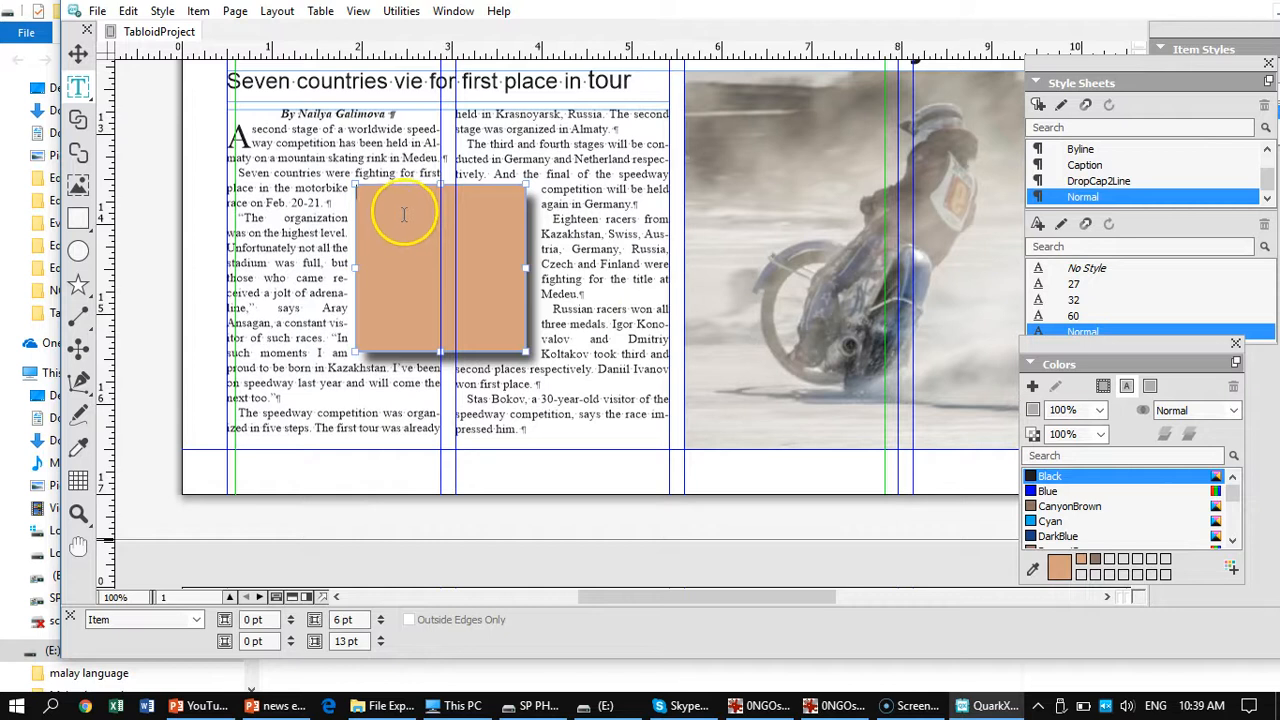
key(ctrl+v)
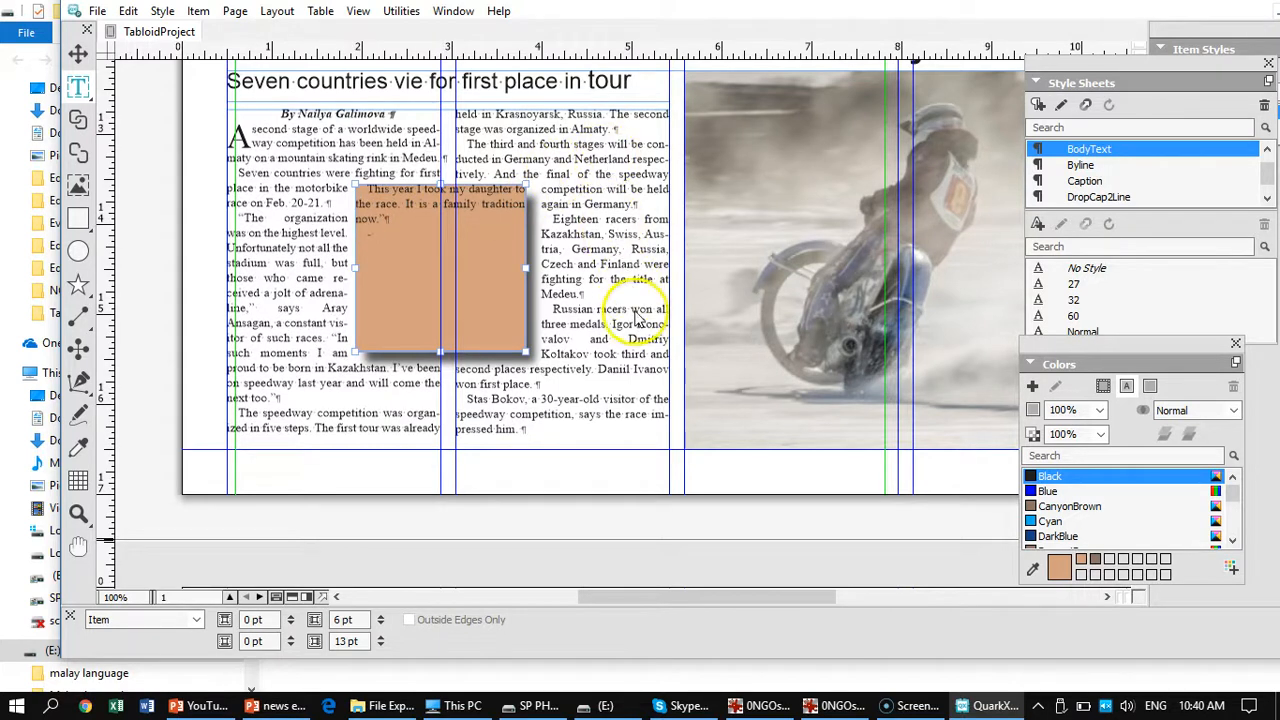
- Copy the quoted race visitor's full name from the last paragraph of the motorcycle story's second column
click(524, 400)
drag(527, 400, 467, 400)
key(ctrl+c)
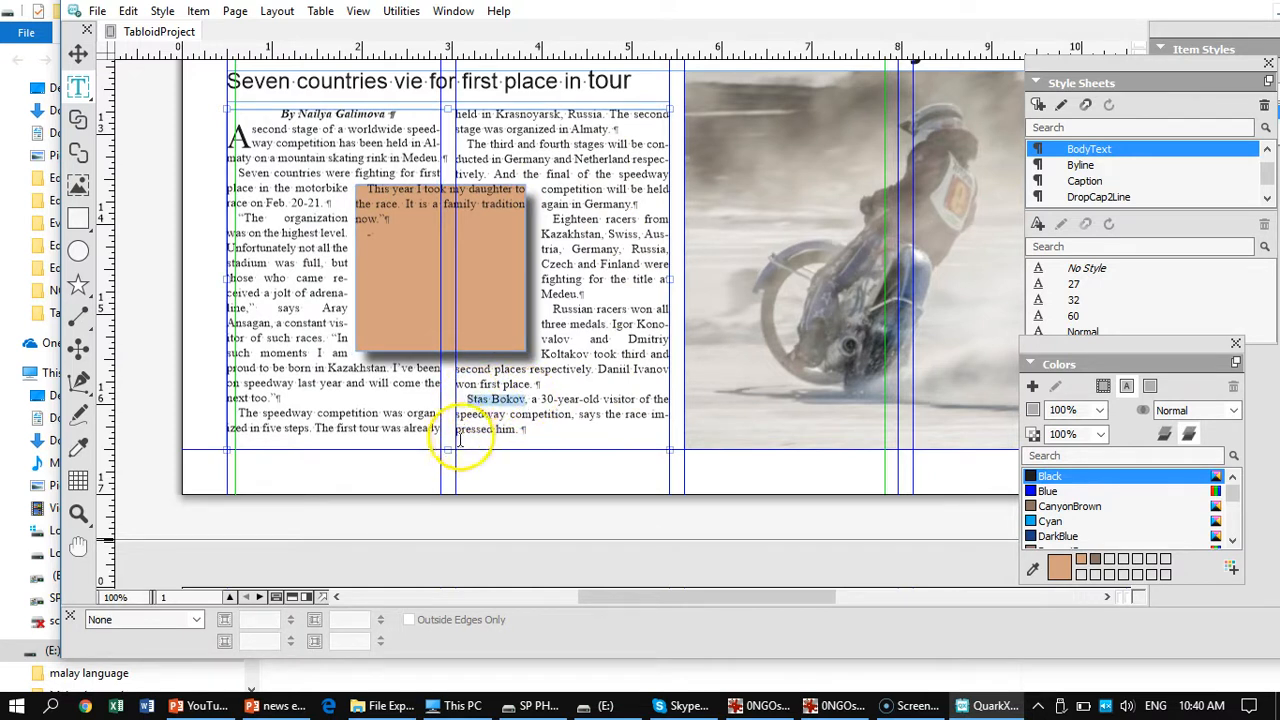
click(390, 236)
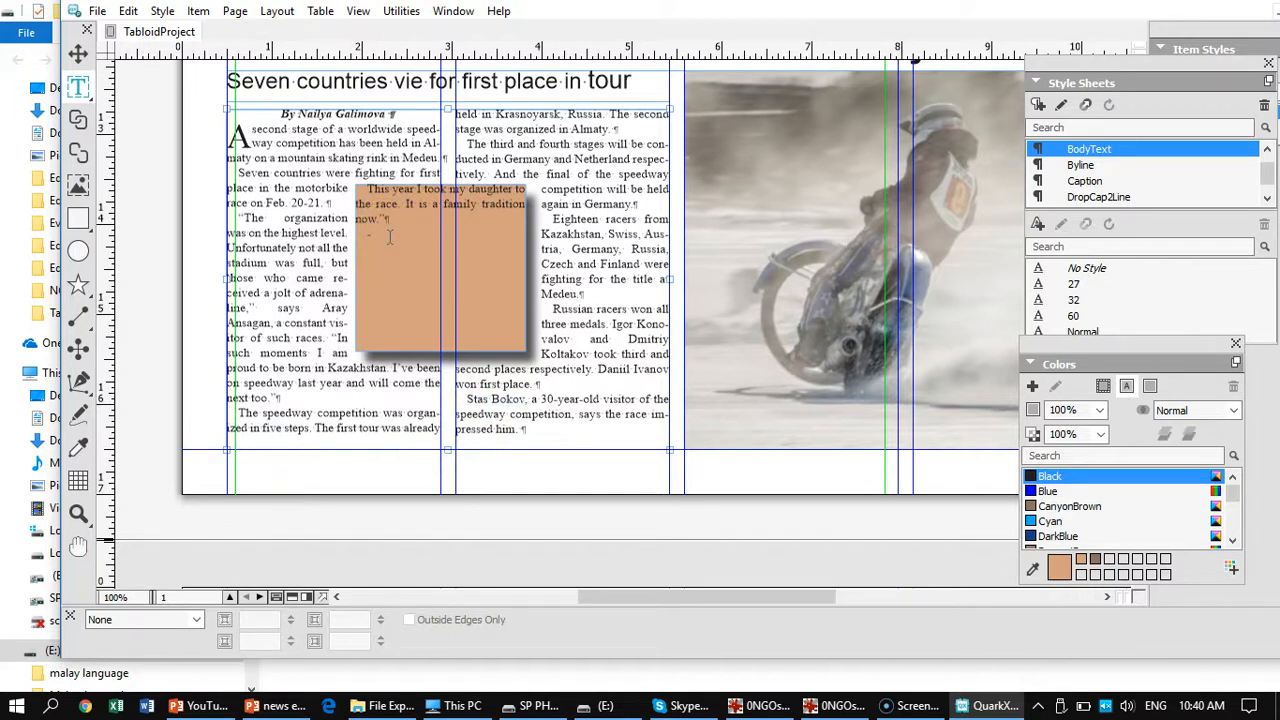
key(ctrl+v)
click(396, 234)
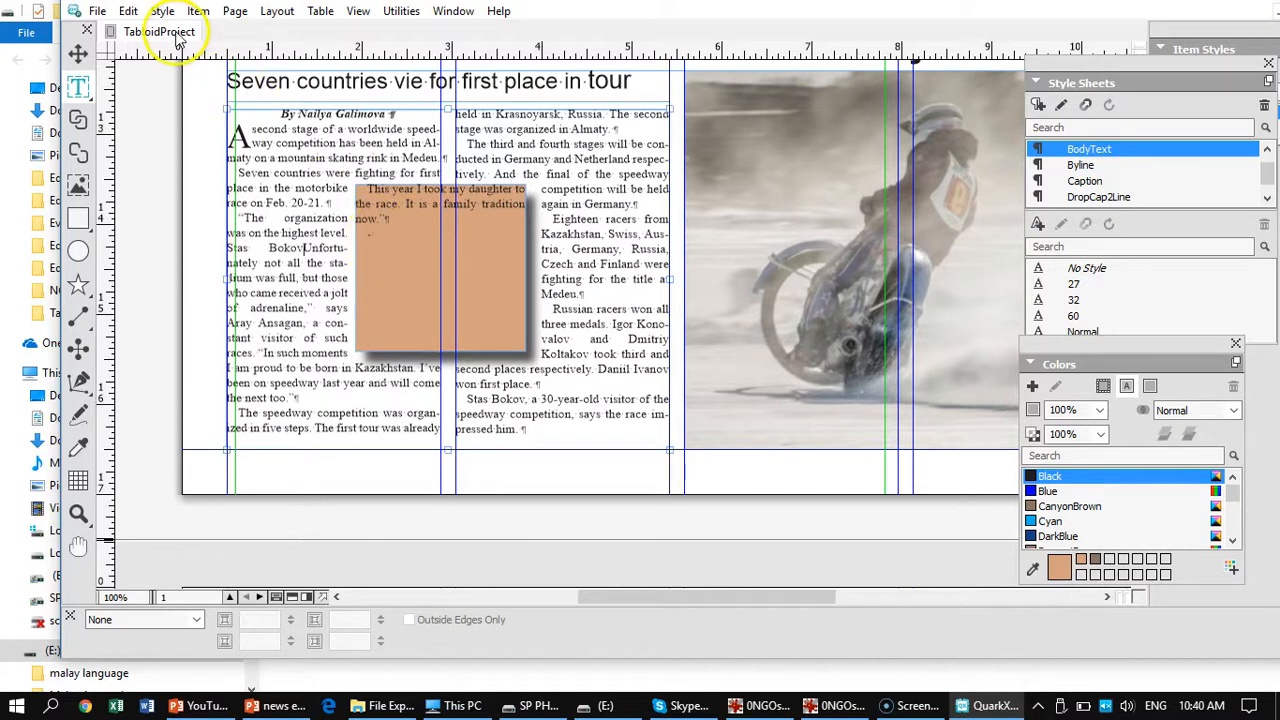
click(128, 12)
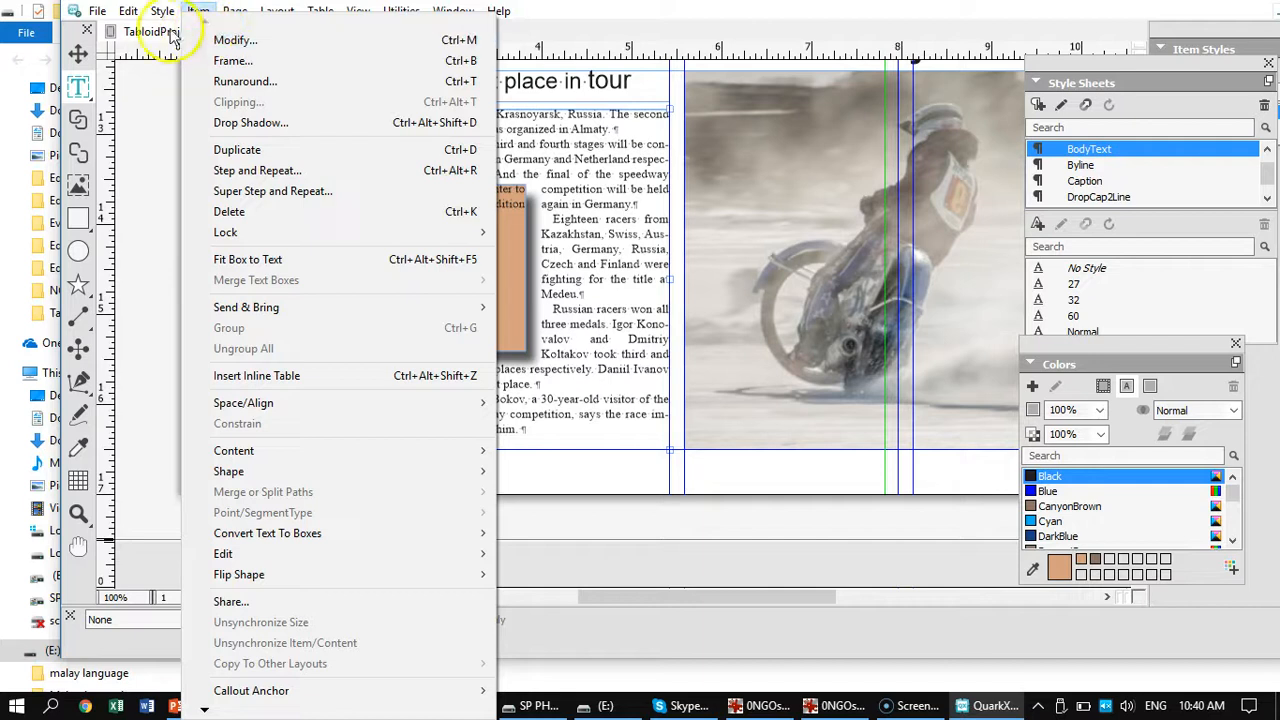
click(119, 14)
click(152, 30)
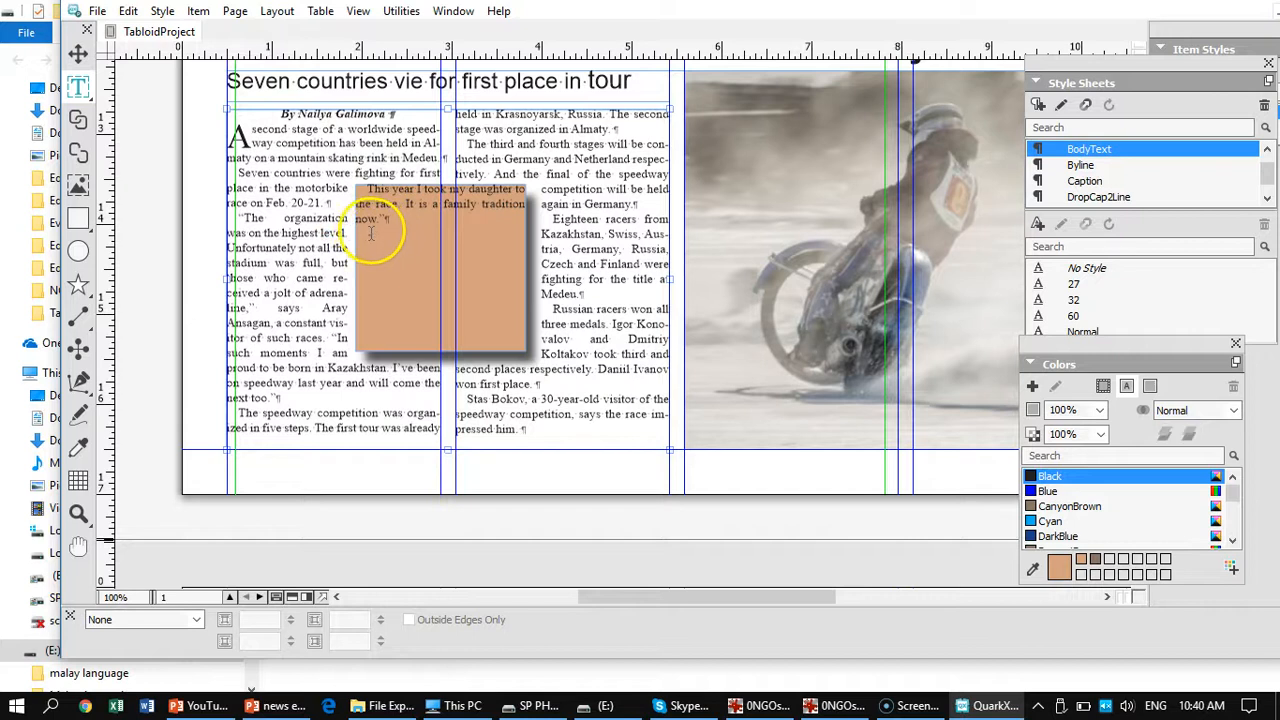
- Select the Dusty box and add the speaker's full name after the dash on its attribution line
click(80, 56)
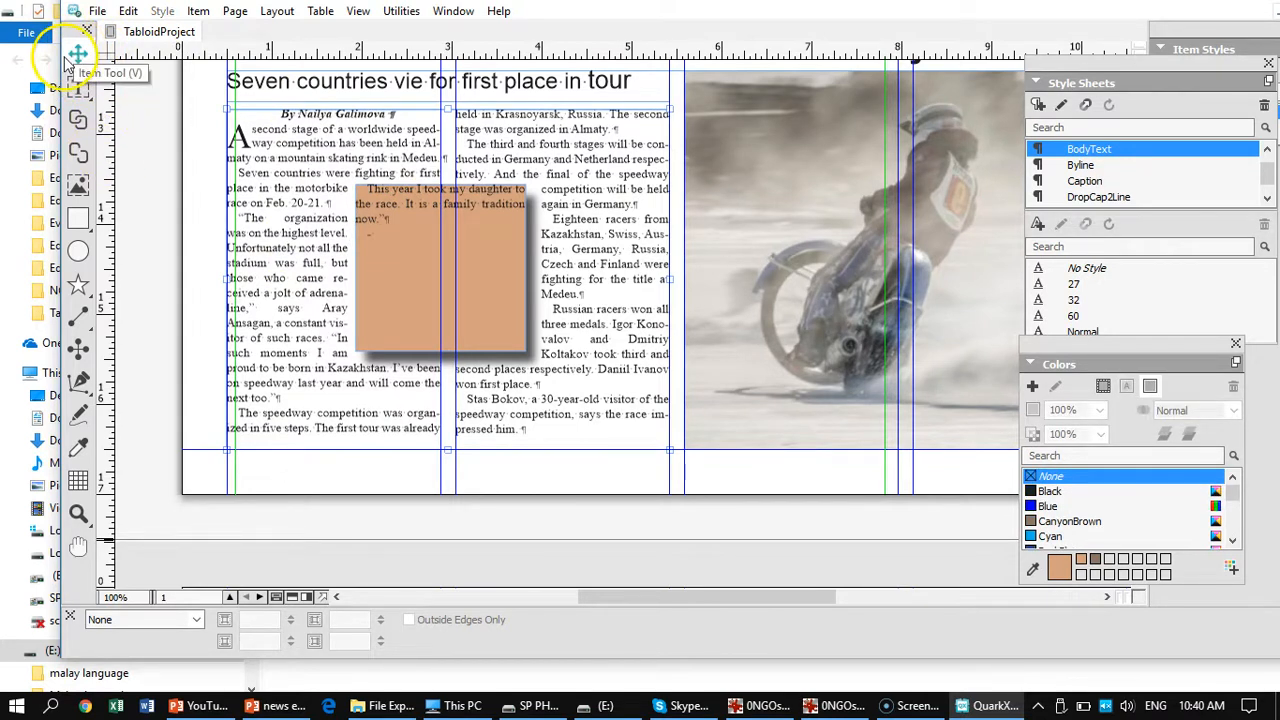
click(413, 251)
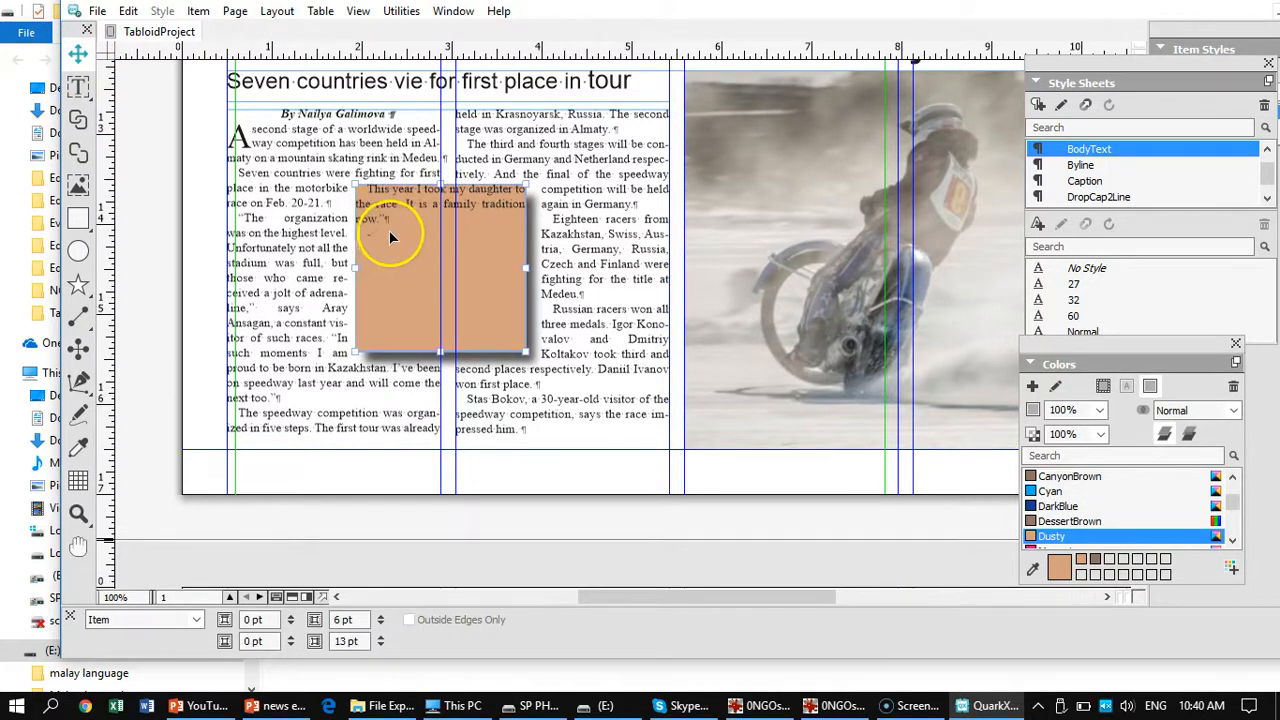
click(79, 88)
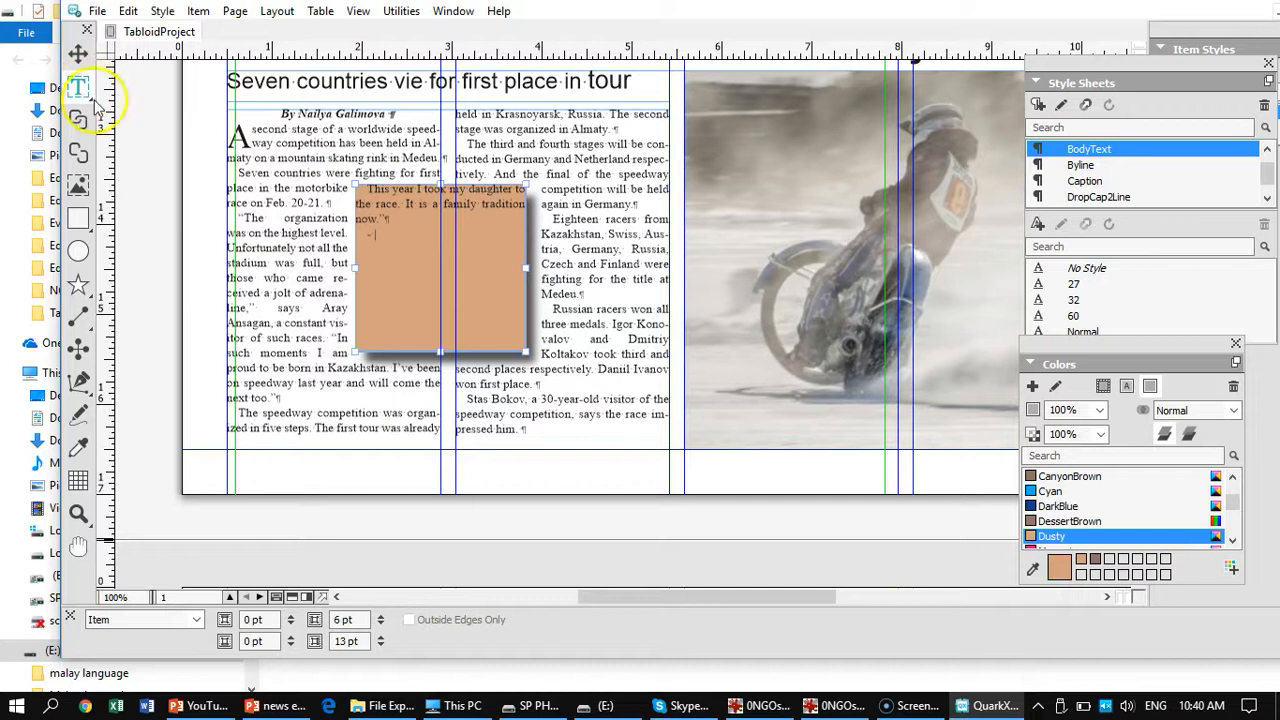
click(419, 216)
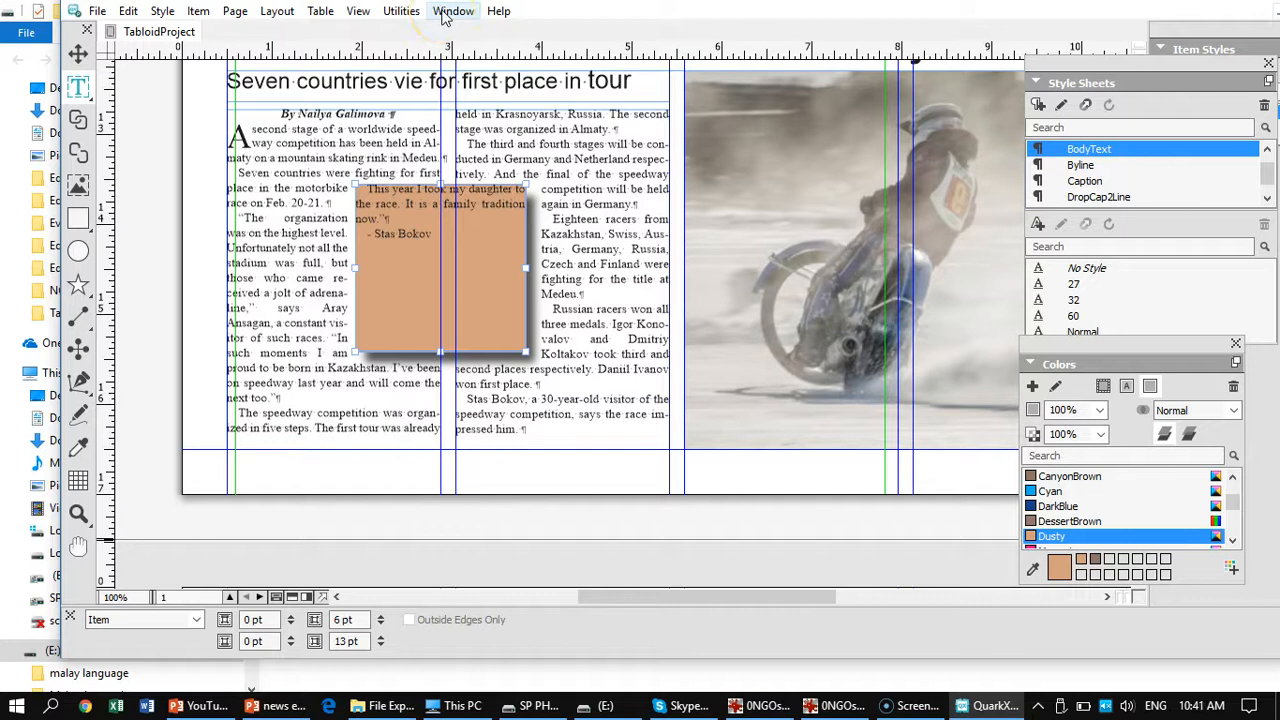
- View the page at 200% and insert an opening quotation mark before "This year" in the Dusty box
click(358, 12)
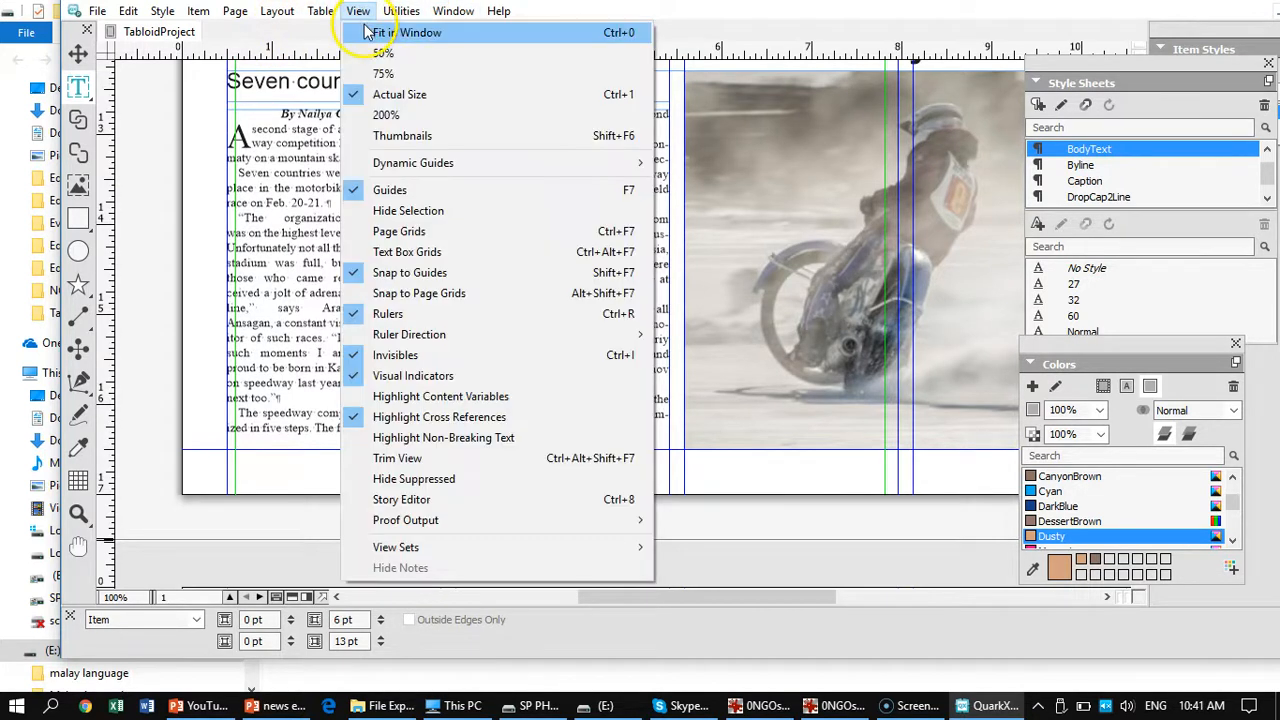
click(385, 114)
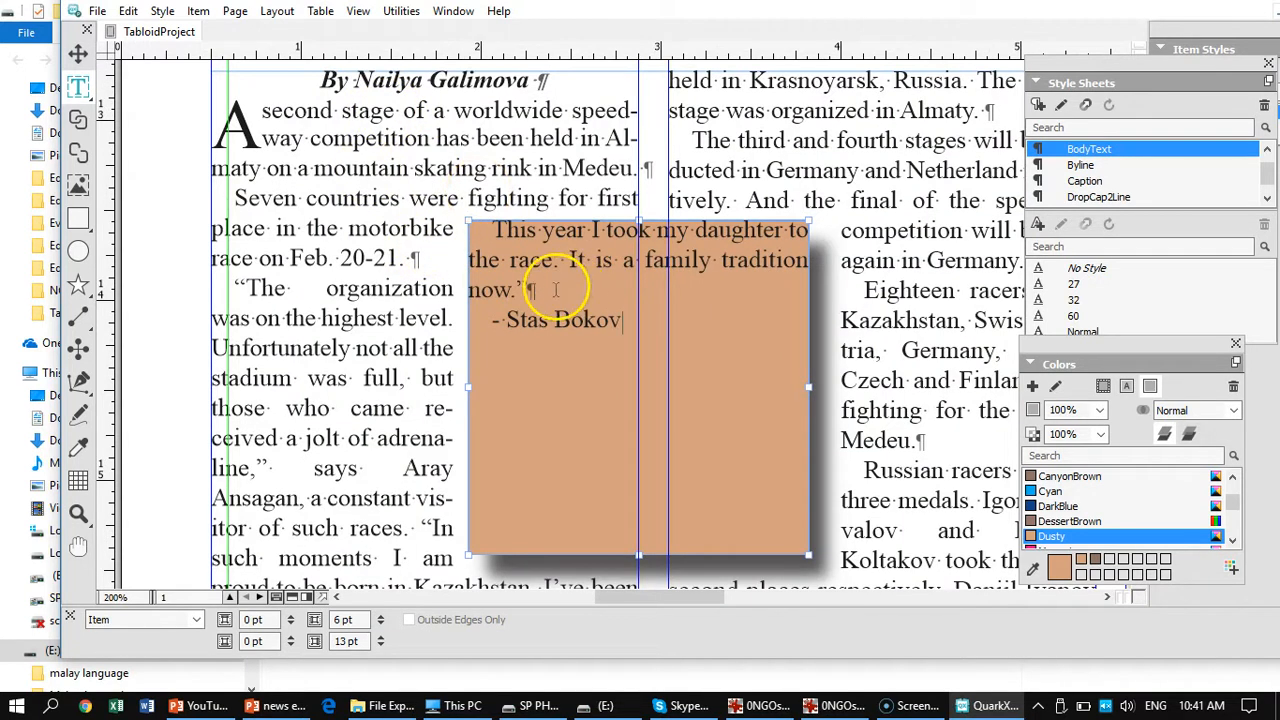
click(493, 230)
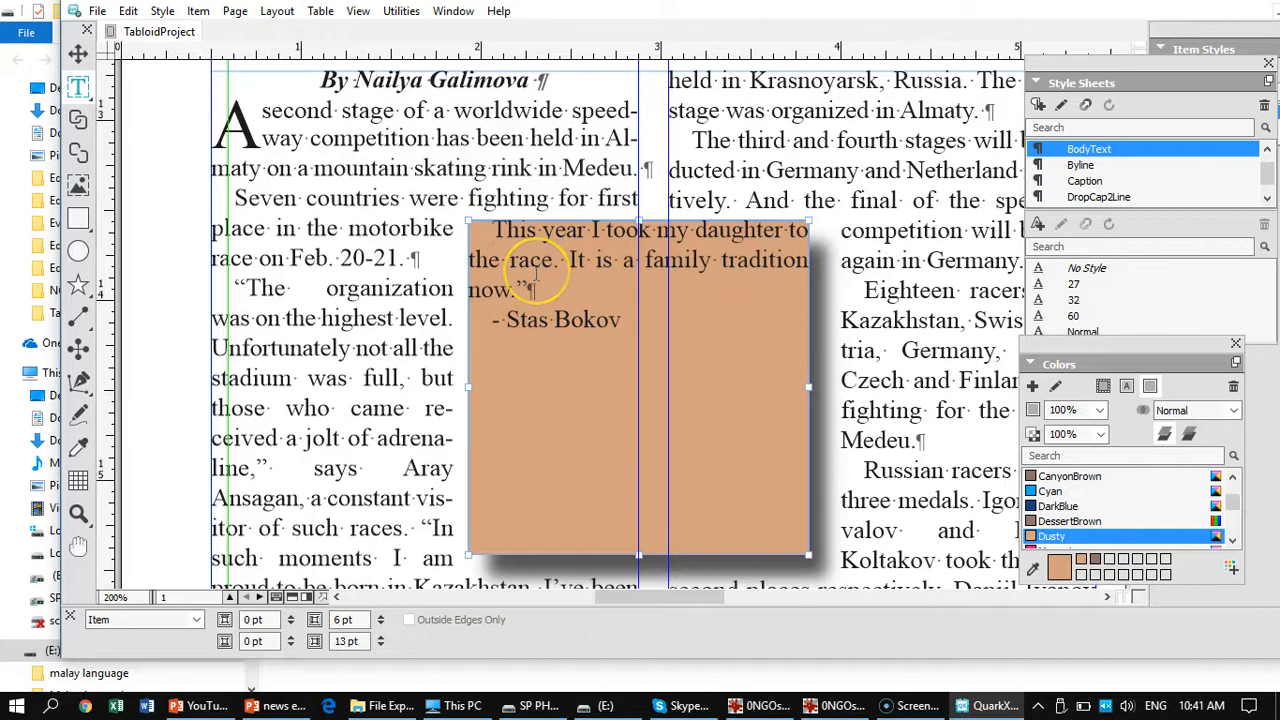
text(")
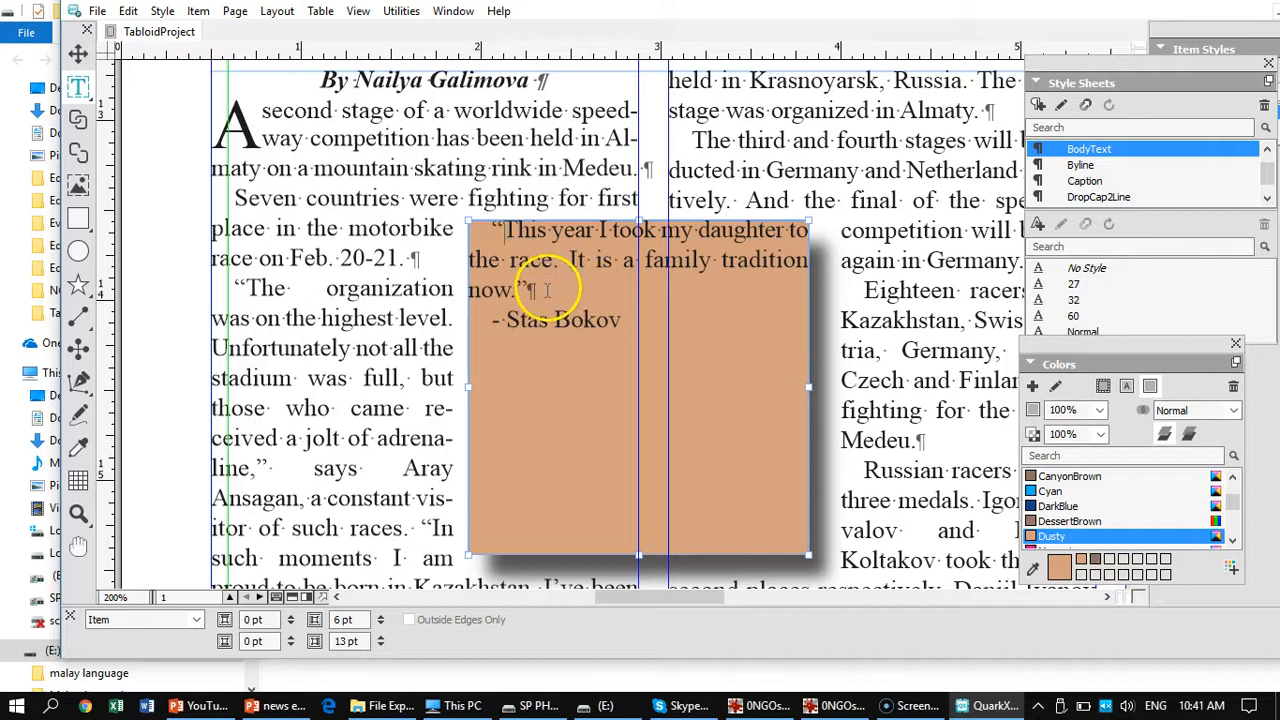
- Format the quote text in the Dusty box, from the opening to the closing quotation mark, as 18 pt bold italic
drag(547, 290, 465, 229)
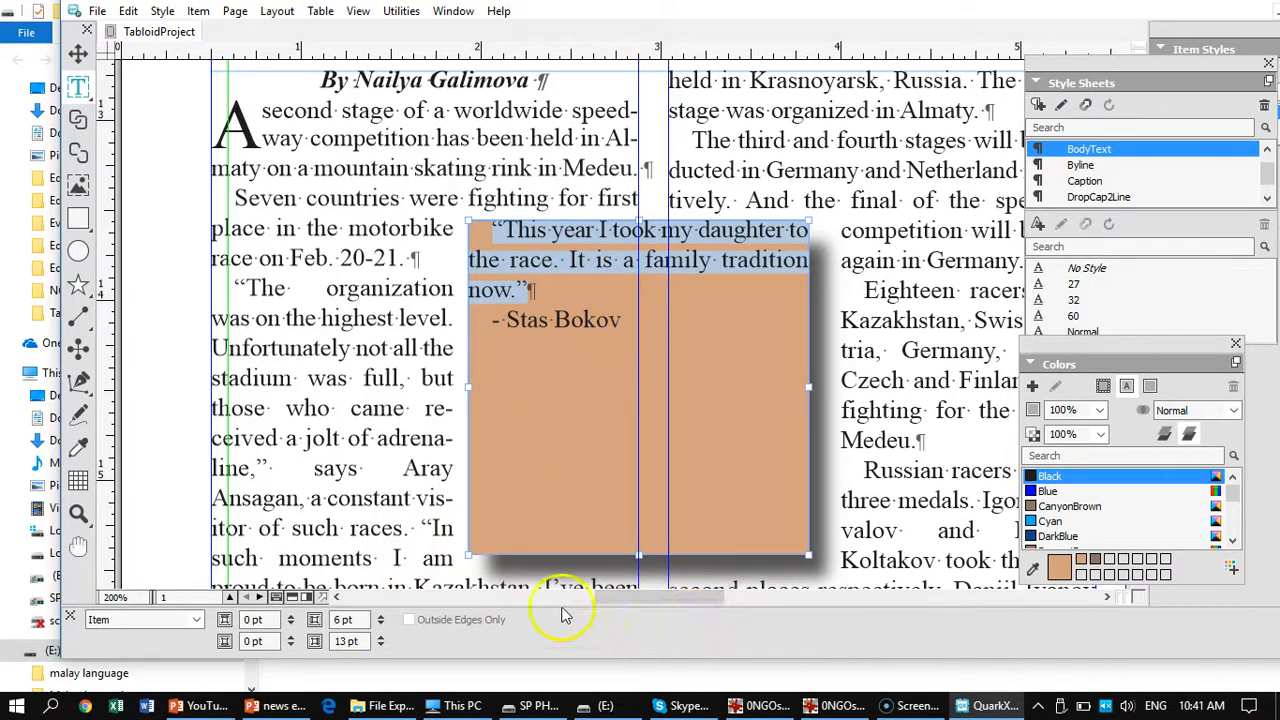
click(600, 257)
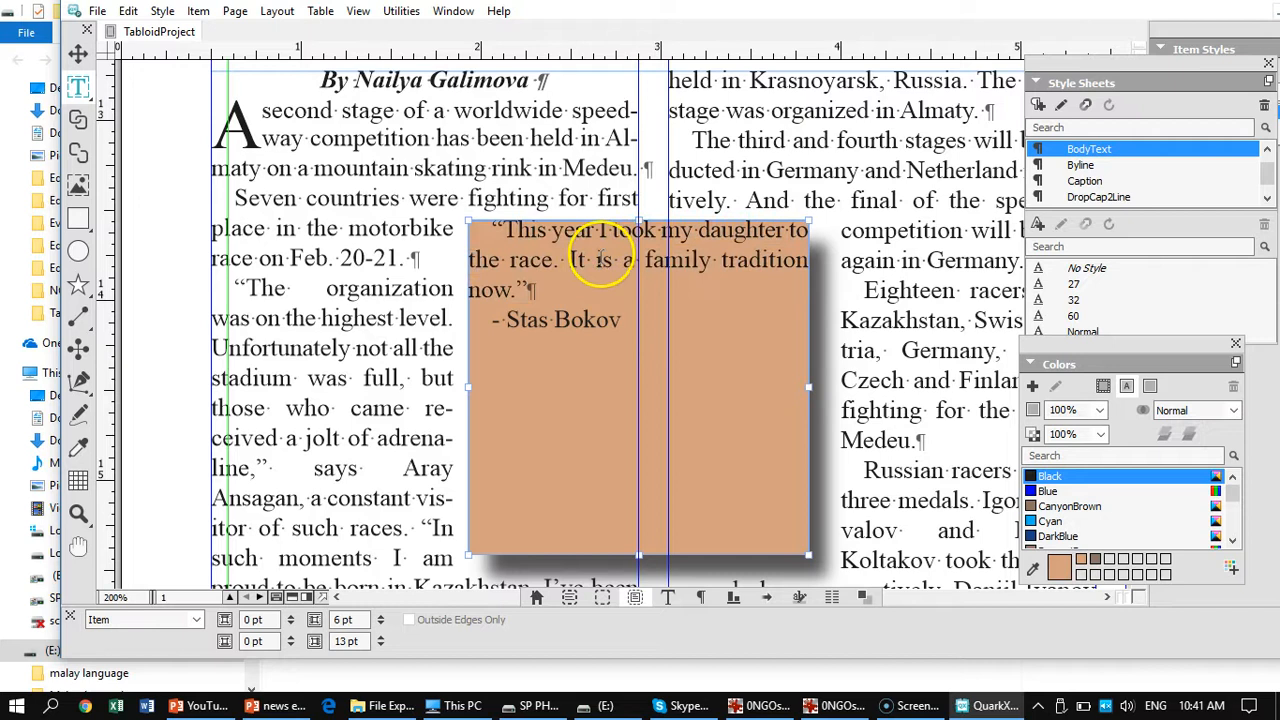
drag(556, 288, 471, 243)
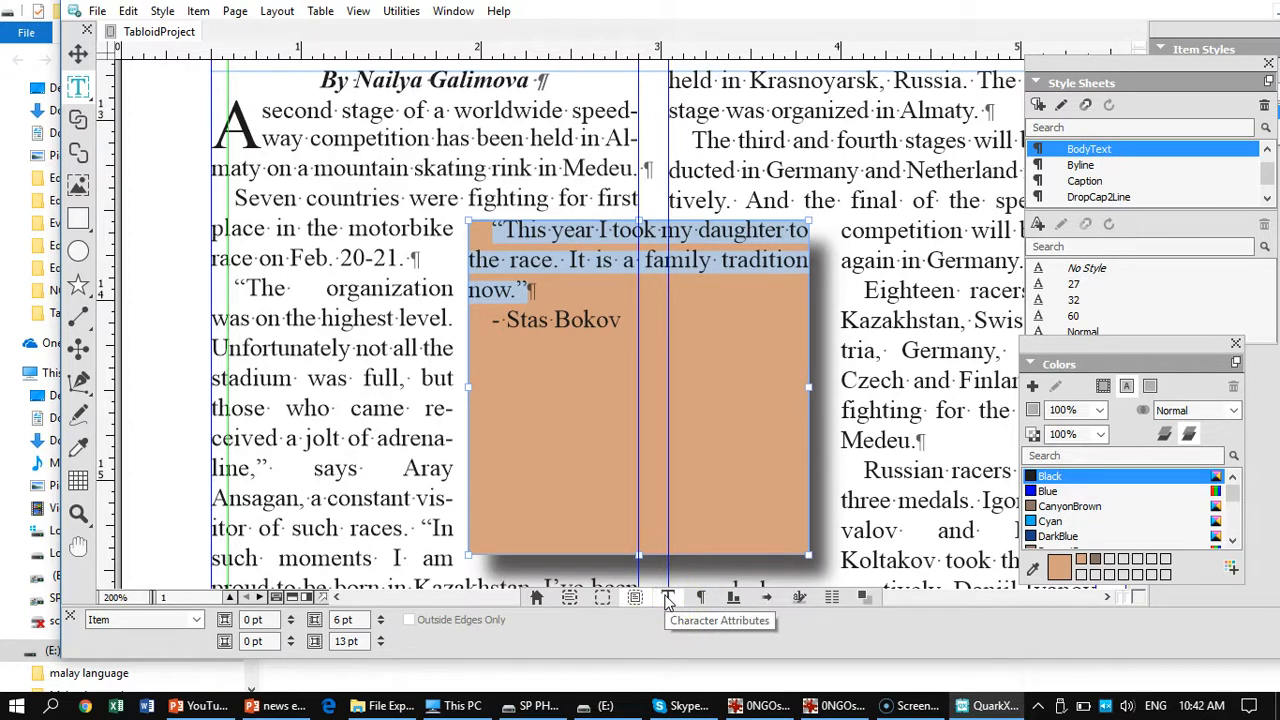
click(668, 597)
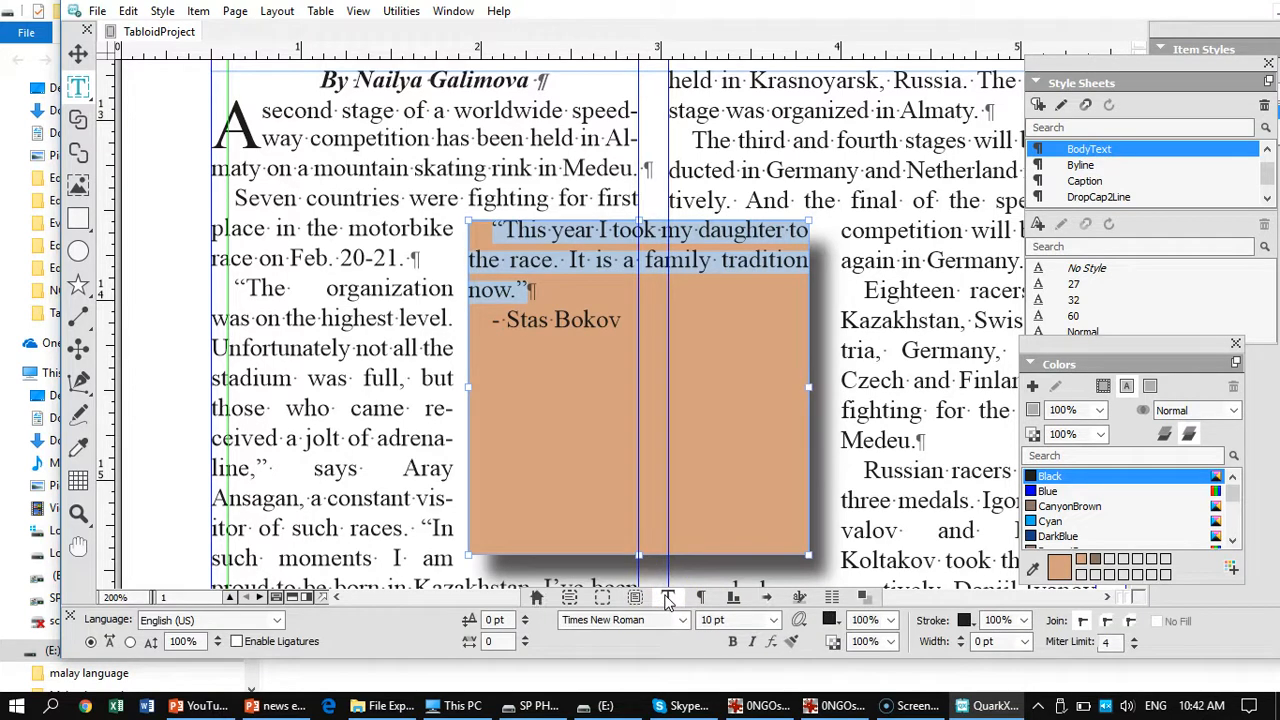
click(773, 620)
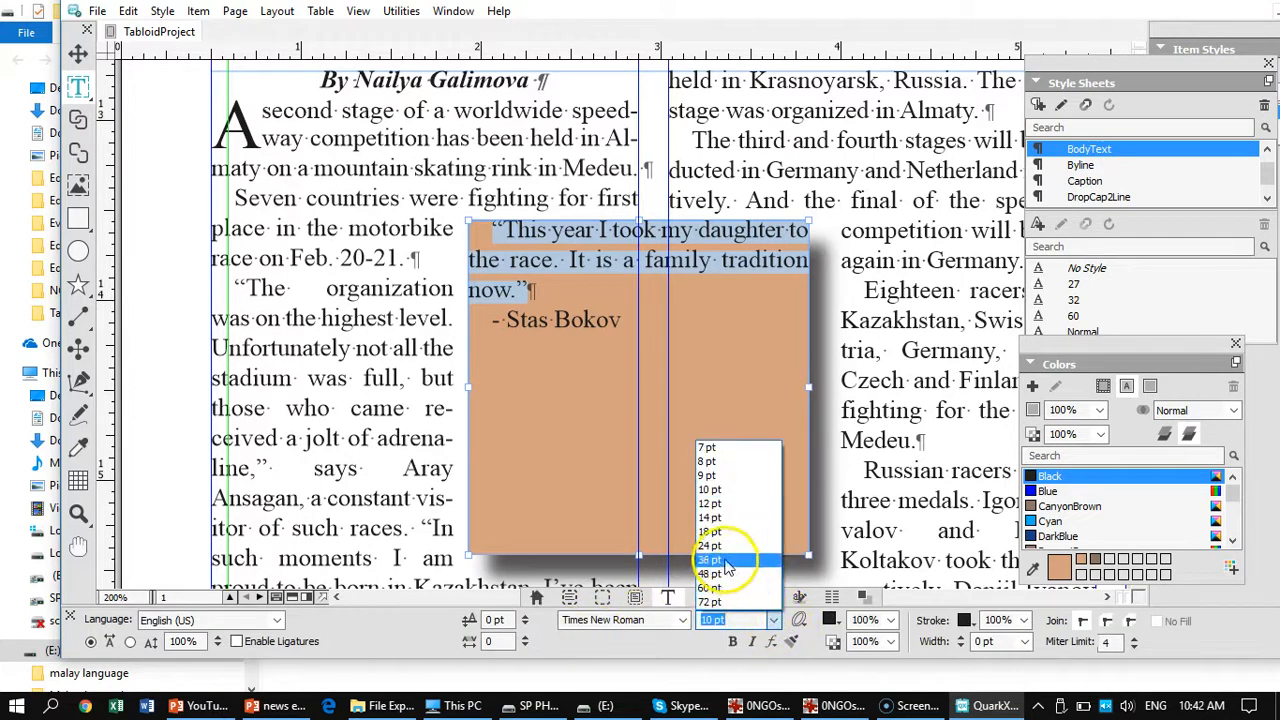
click(709, 519)
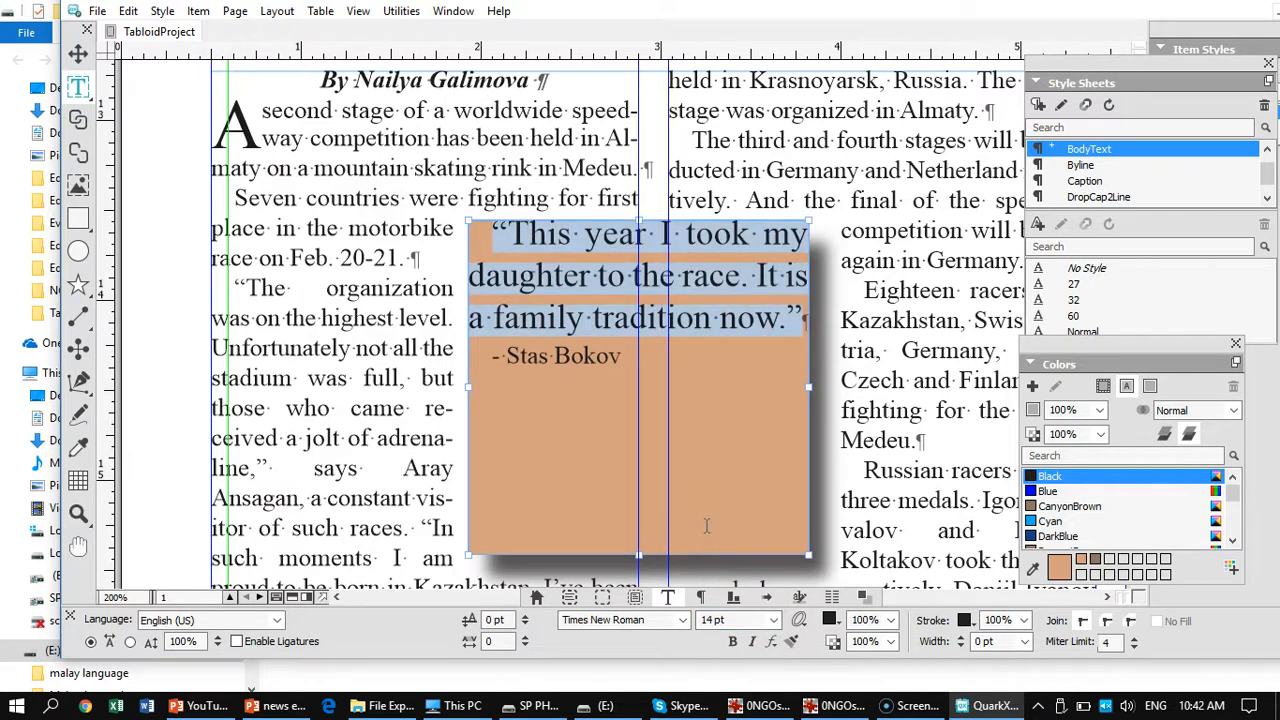
click(775, 620)
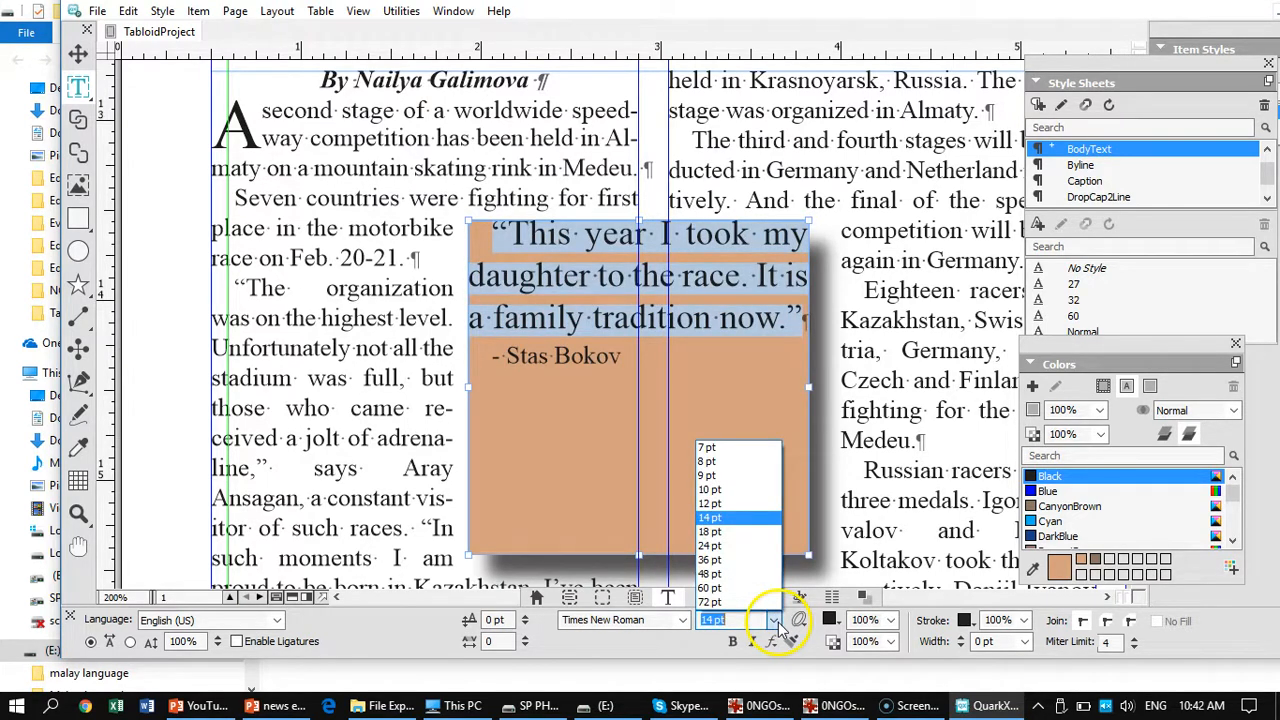
click(708, 531)
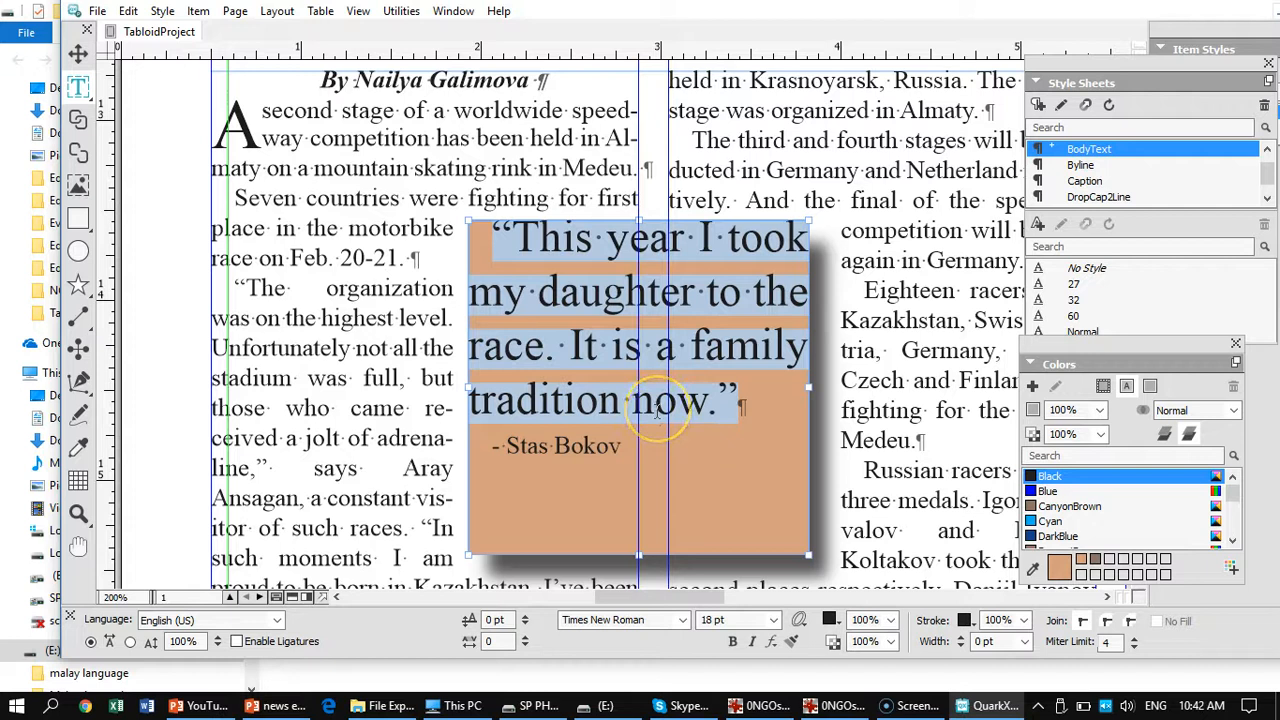
click(731, 642)
click(752, 644)
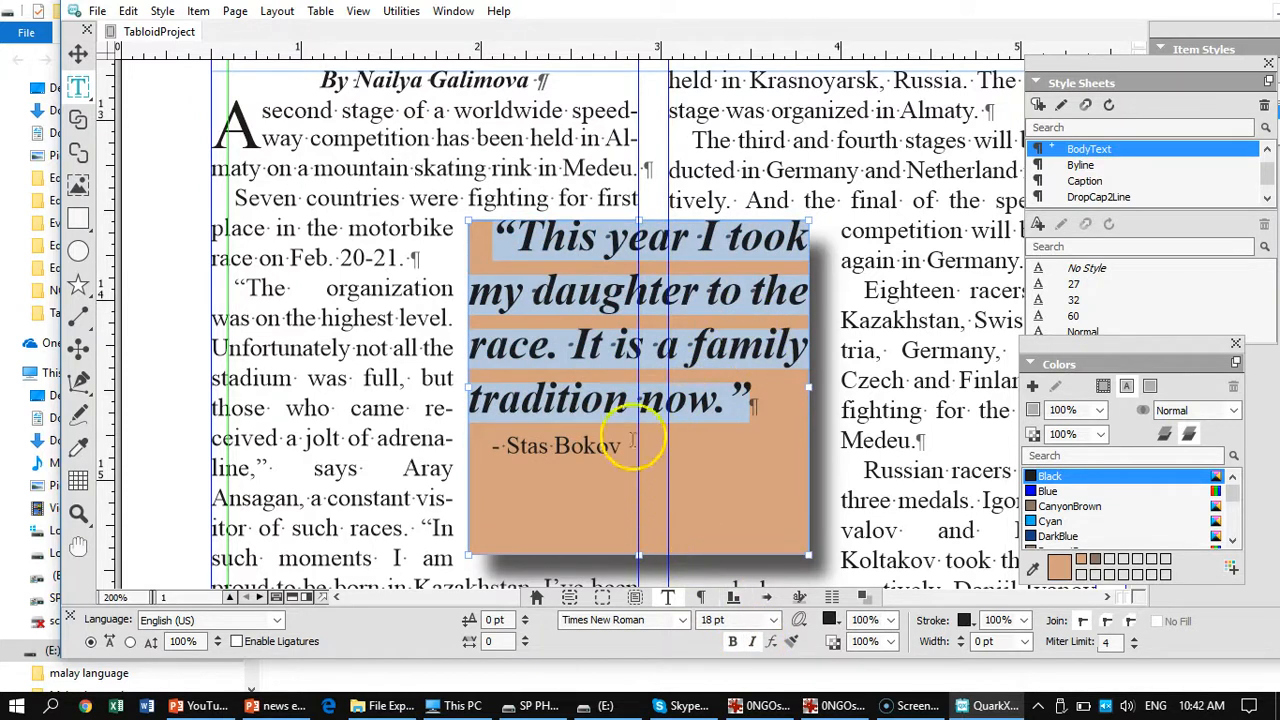
- Set the attribution line under the quote to 12 pt and align it right
drag(490, 446, 632, 446)
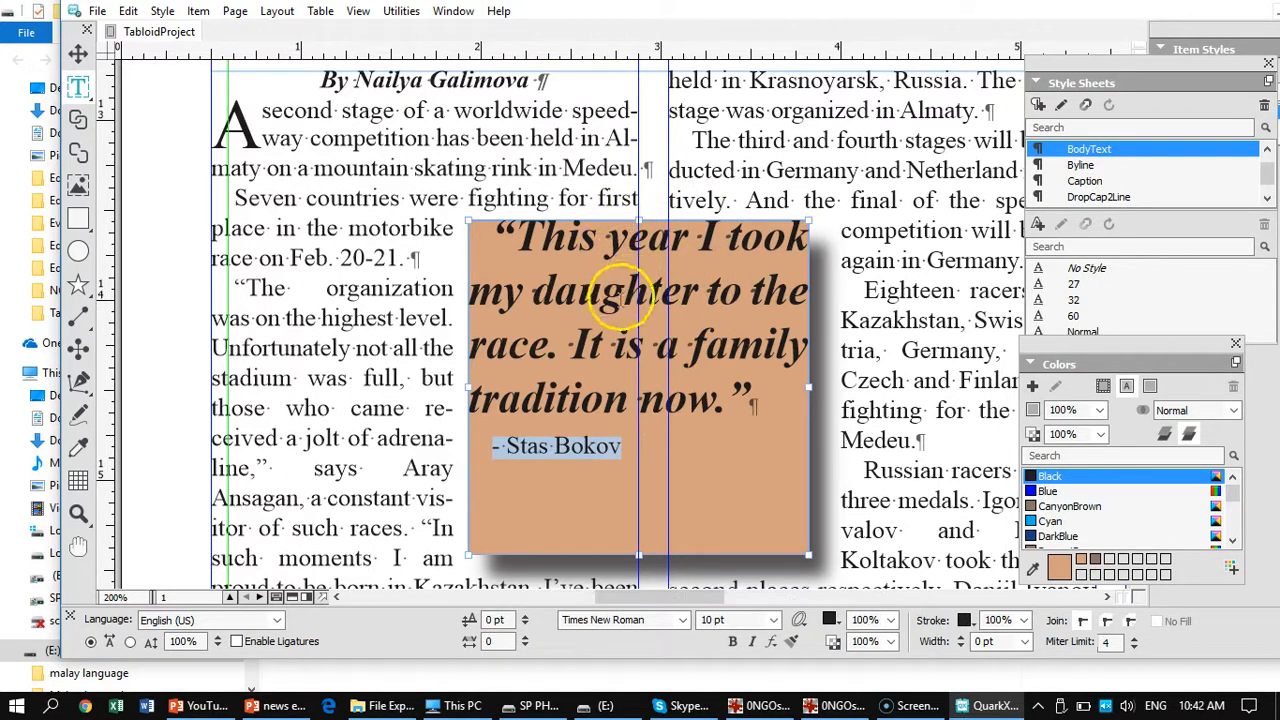
click(774, 621)
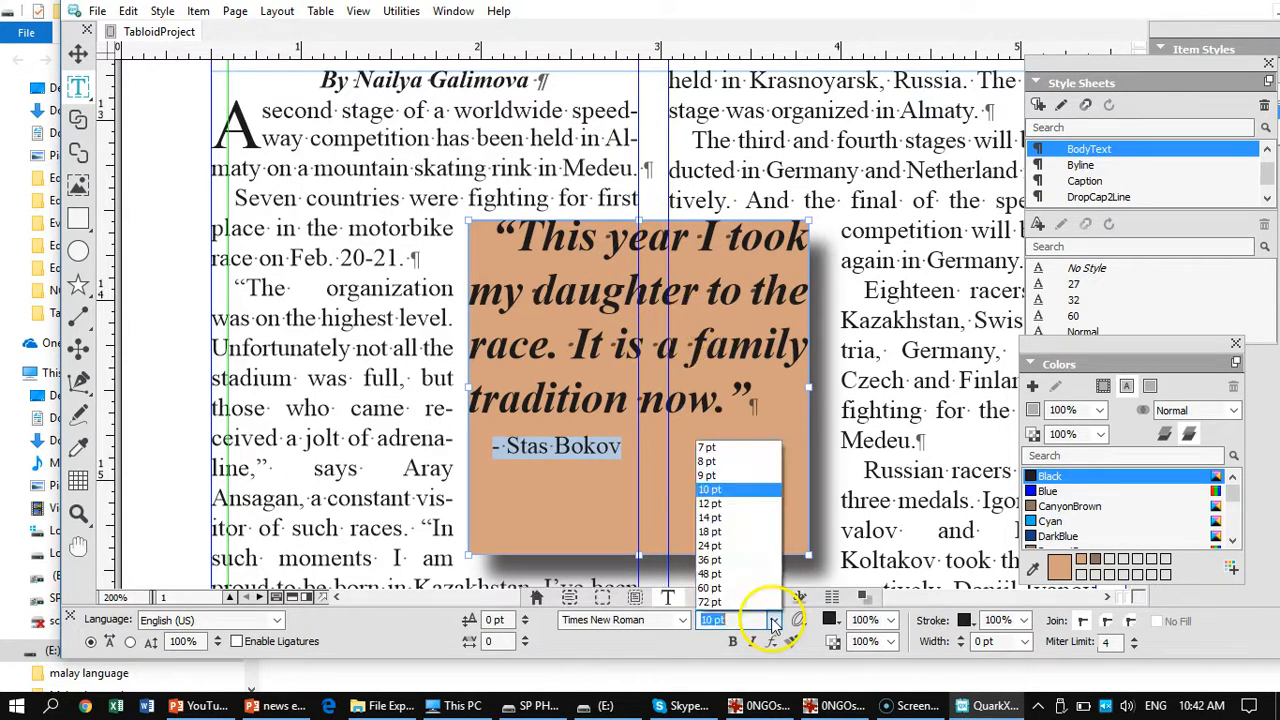
click(712, 504)
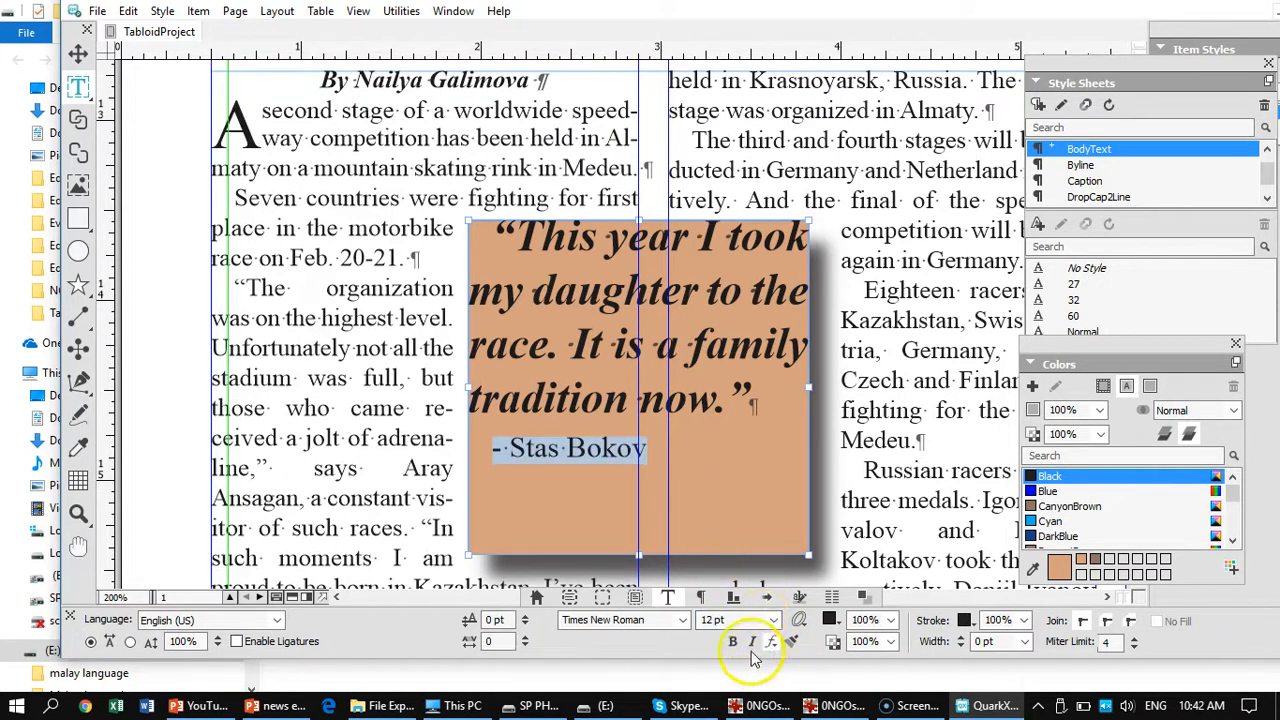
click(704, 597)
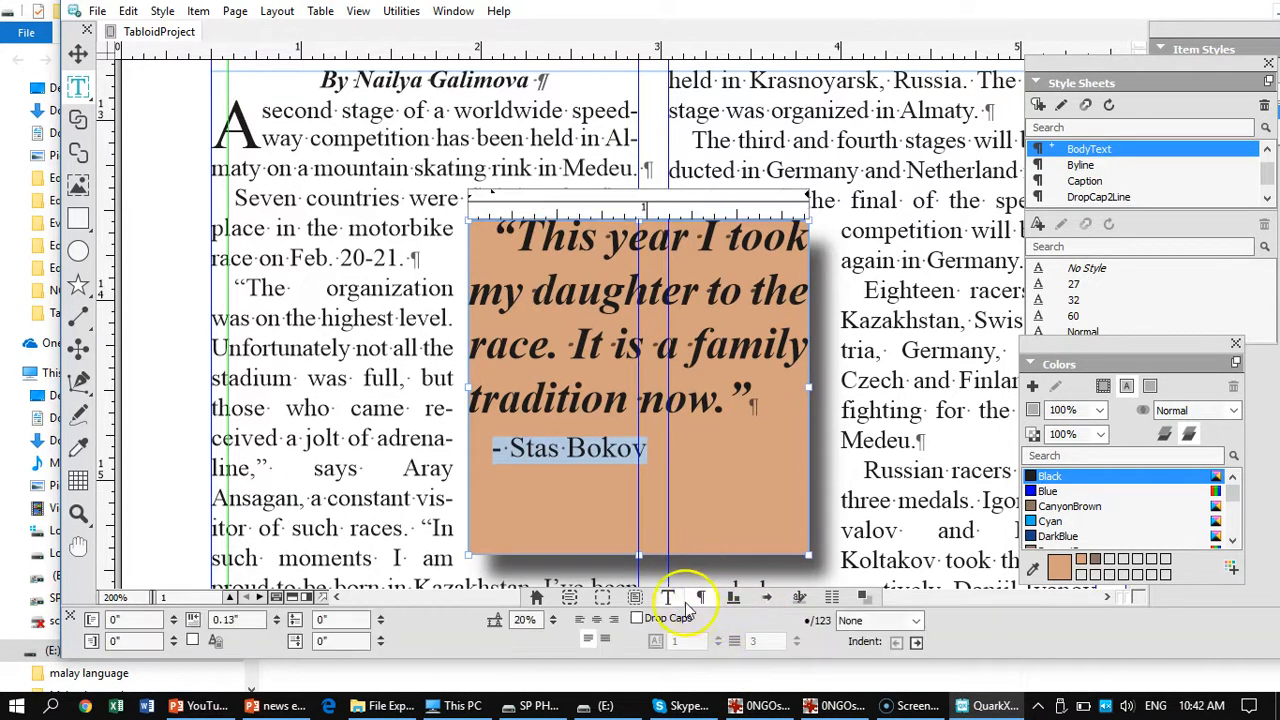
click(613, 619)
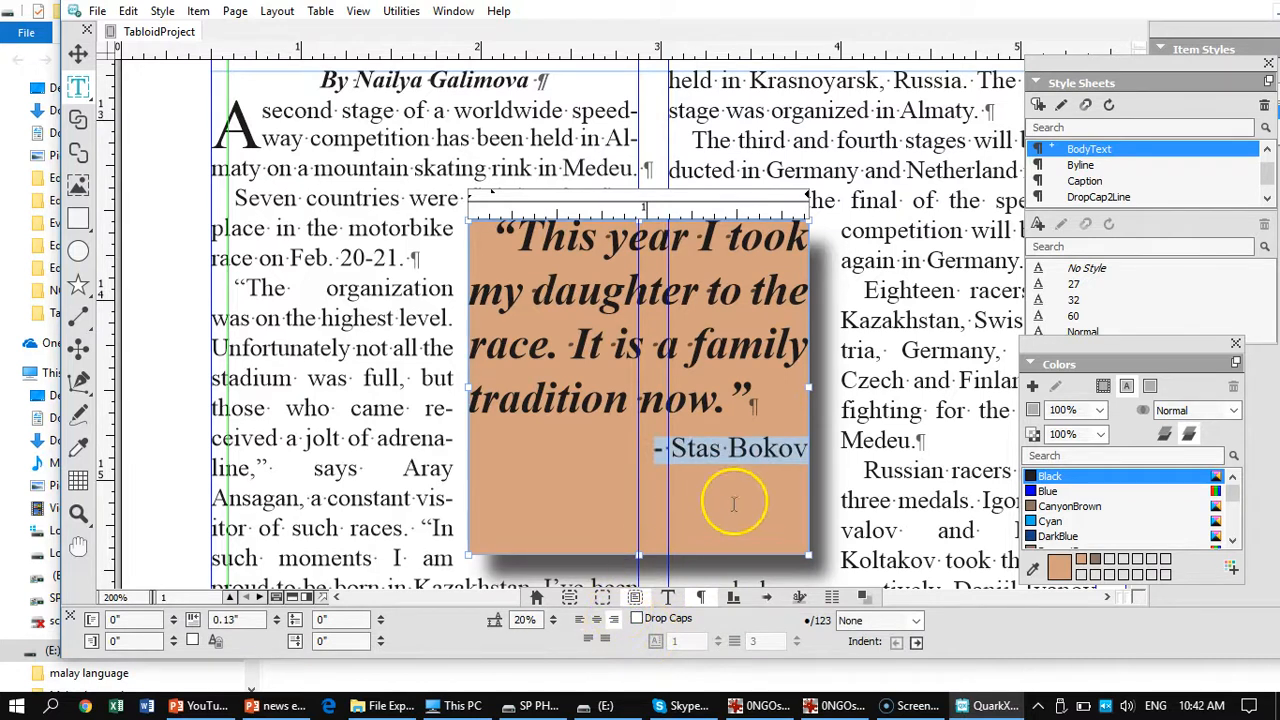
click(711, 478)
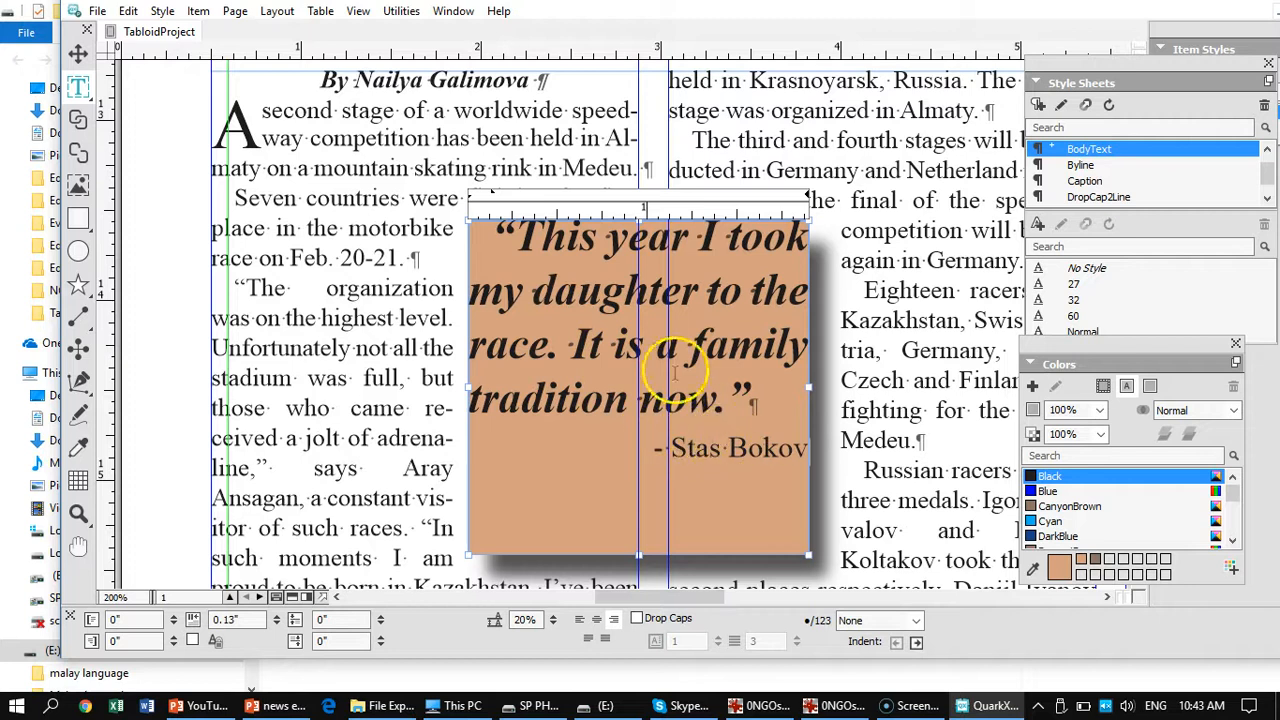
- Align the quote paragraph in the Dusty box left and set its first line indent to 0
double_click(570, 318)
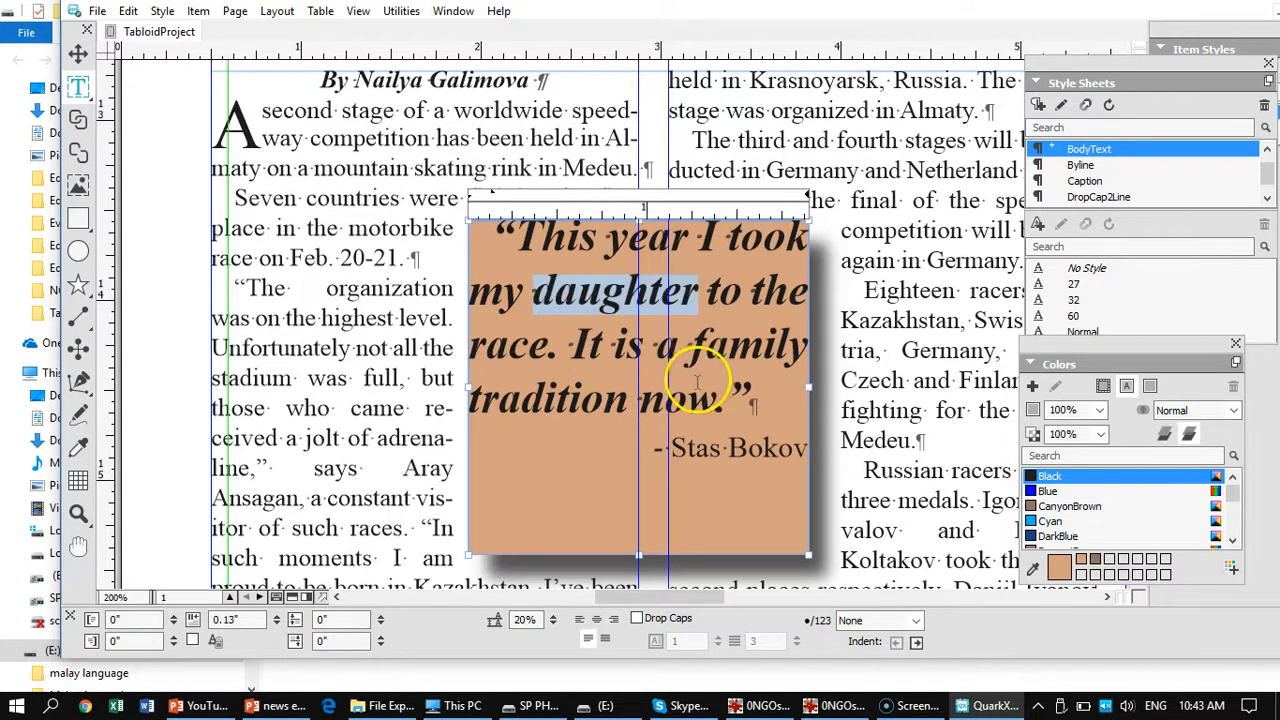
click(665, 372)
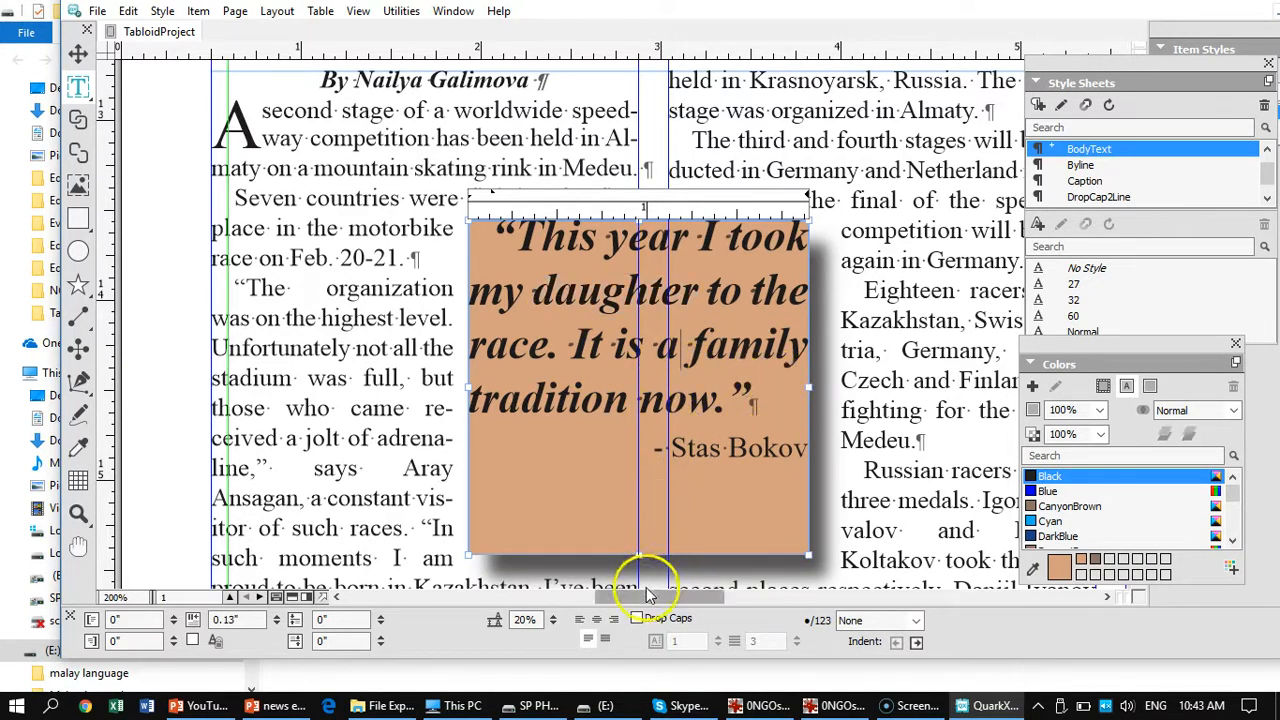
click(580, 621)
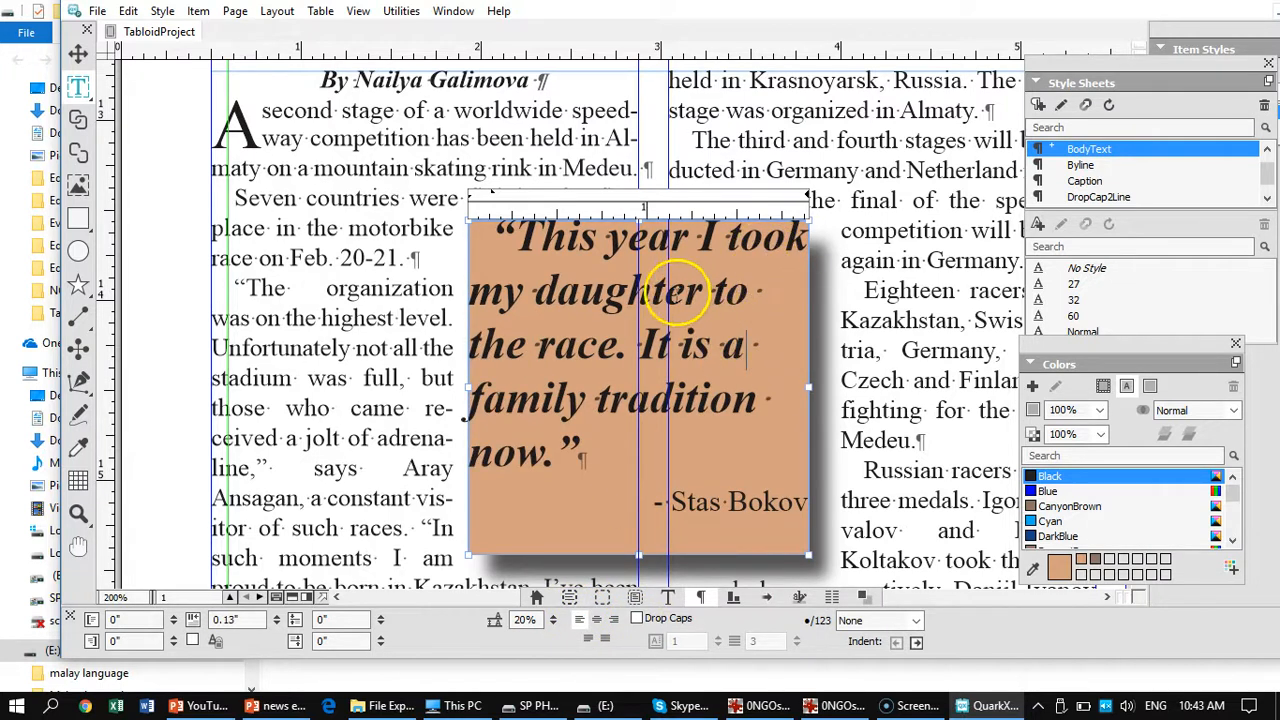
click(516, 244)
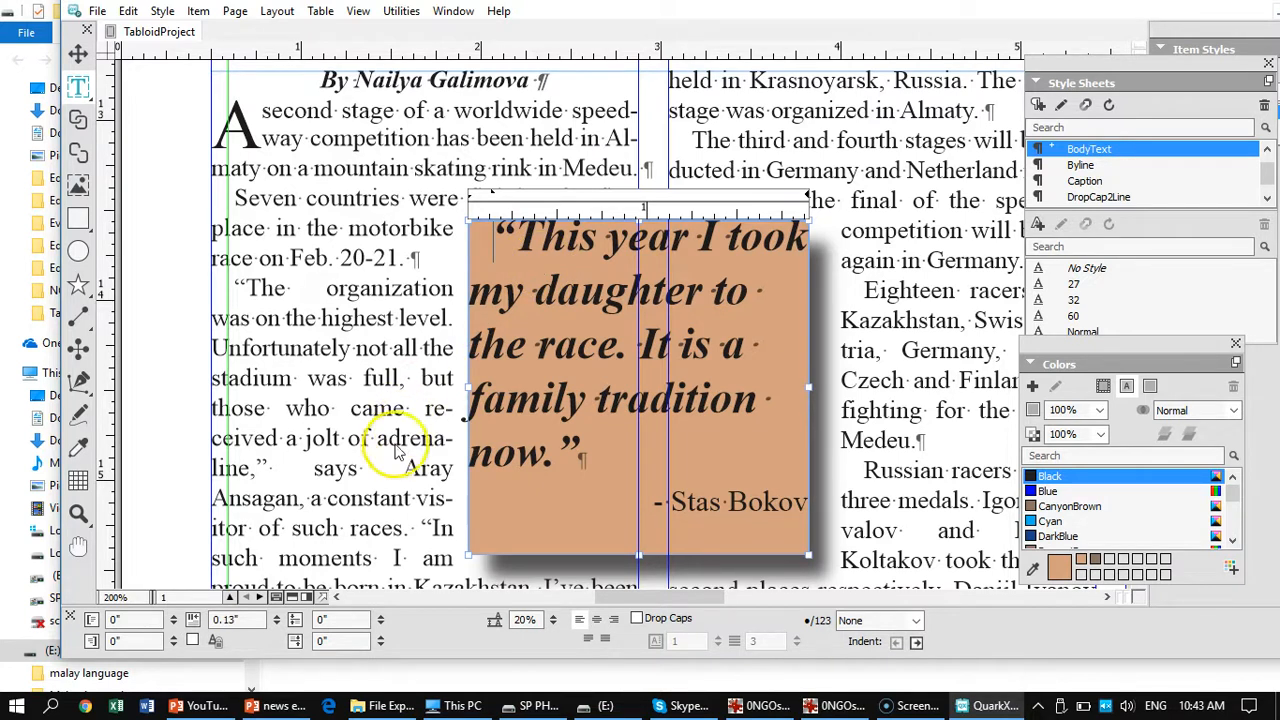
double_click(222, 620)
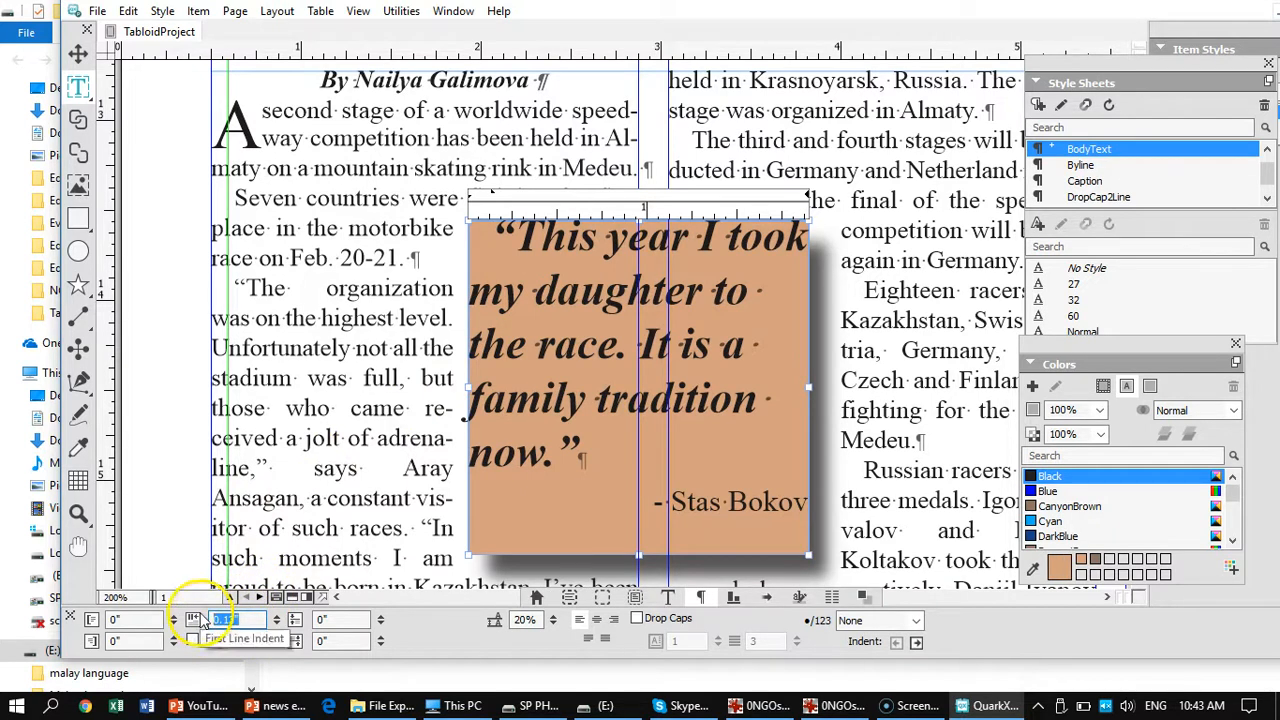
text(0)
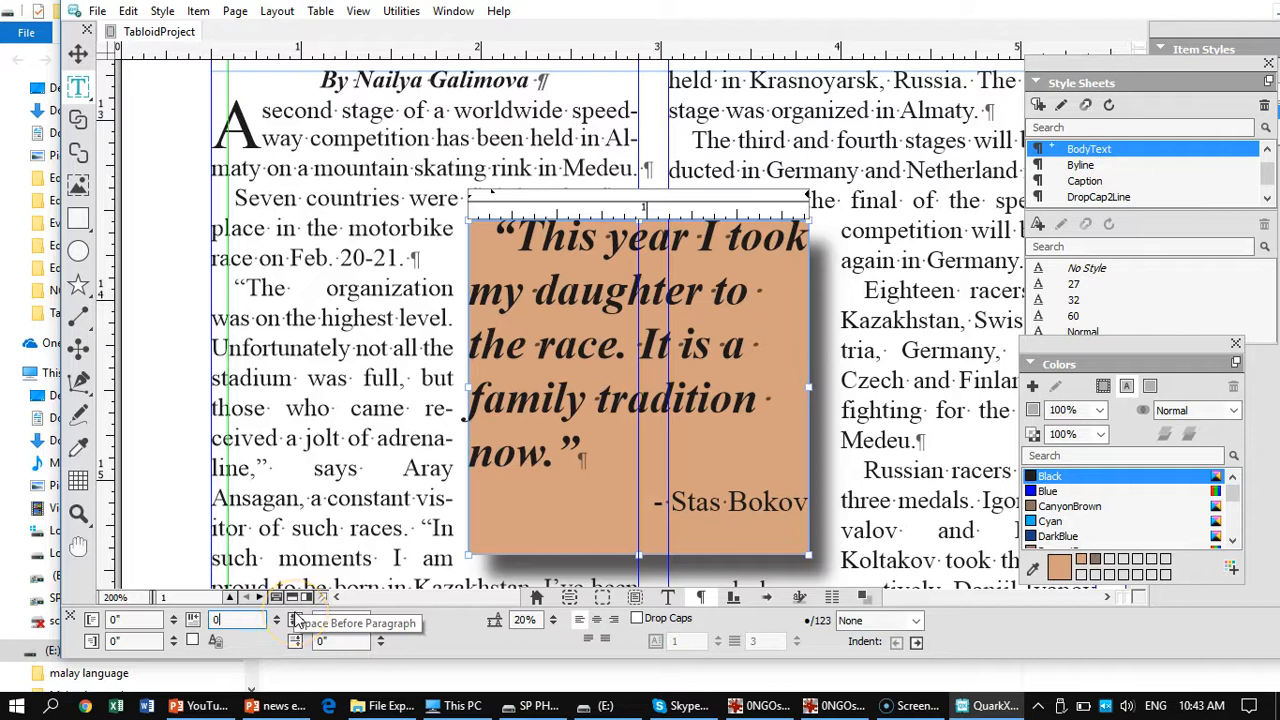
key(Return)
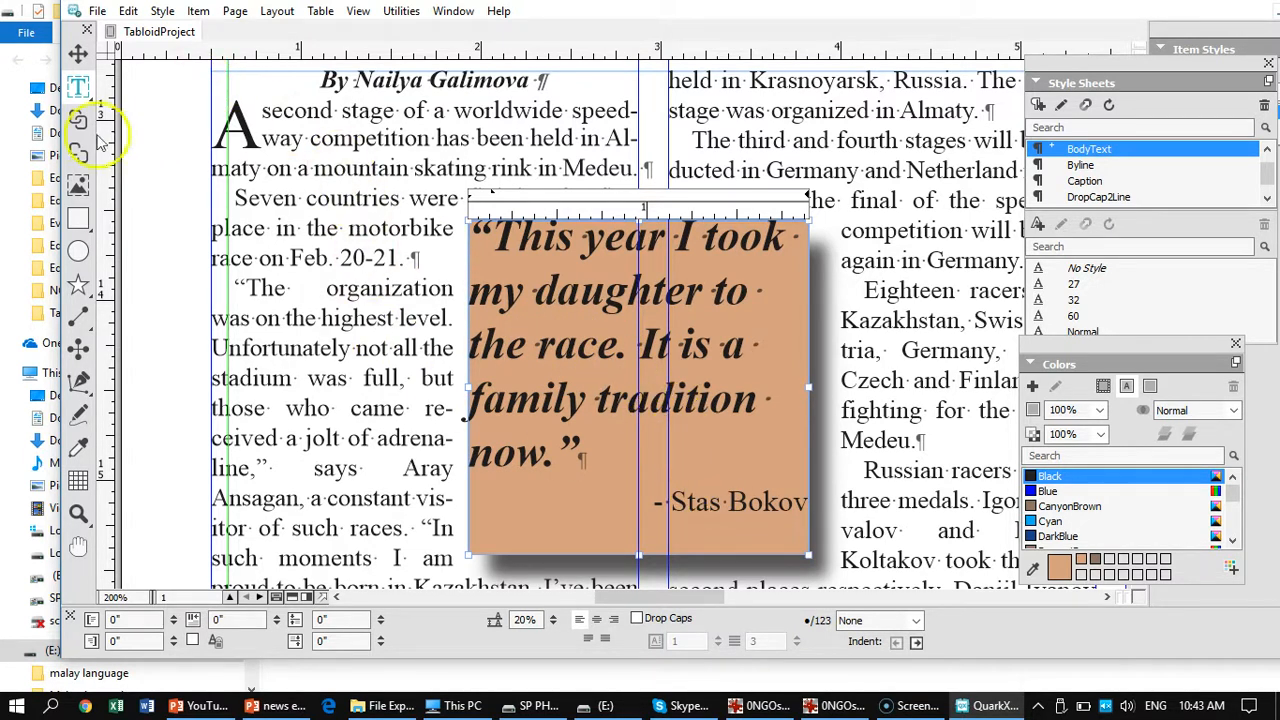
- Set the Dusty box's text inset to 6 pt on all sides and keep Run Text Around All Sides enabled
click(78, 53)
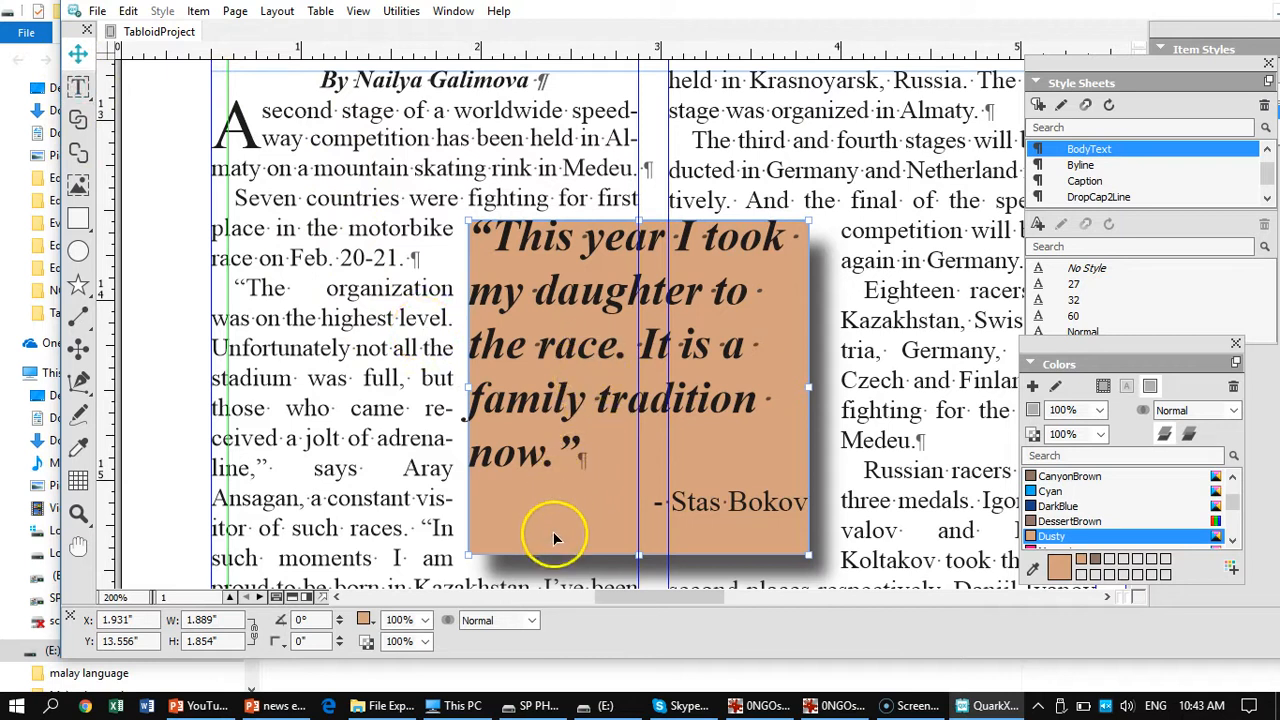
mouse_move(698, 597)
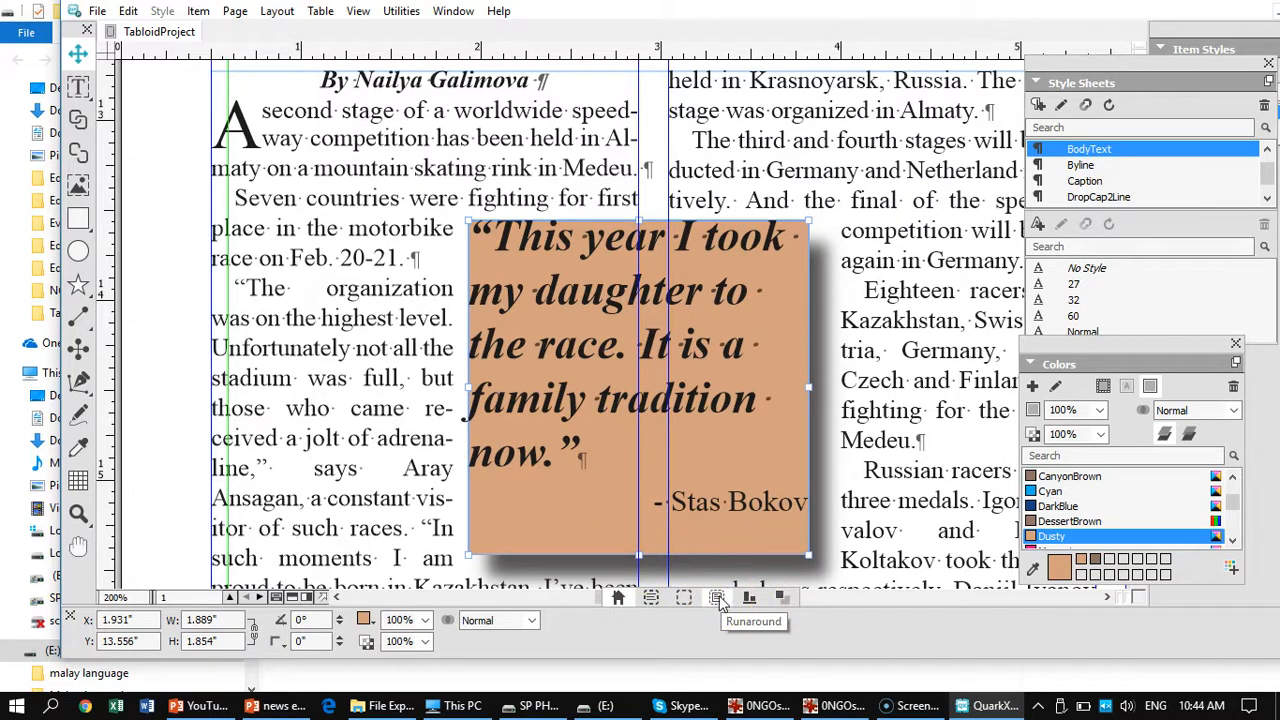
click(651, 597)
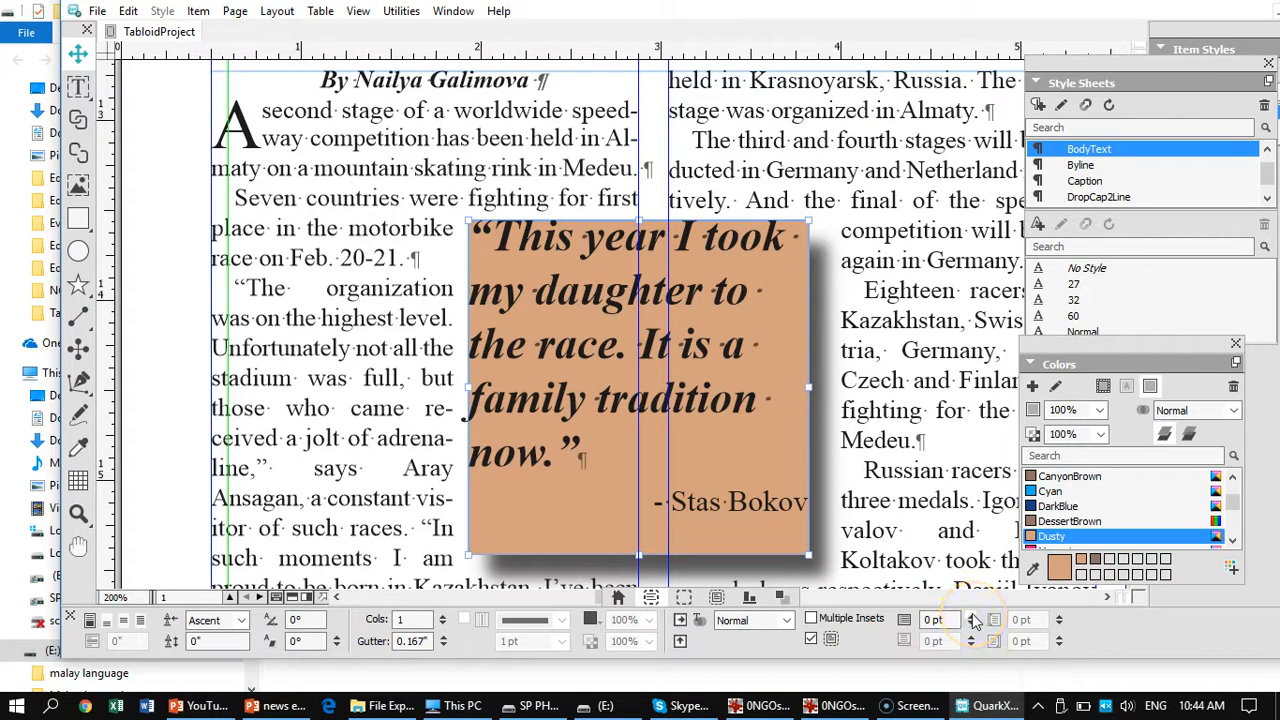
click(974, 620)
click(974, 620)
click(974, 620)
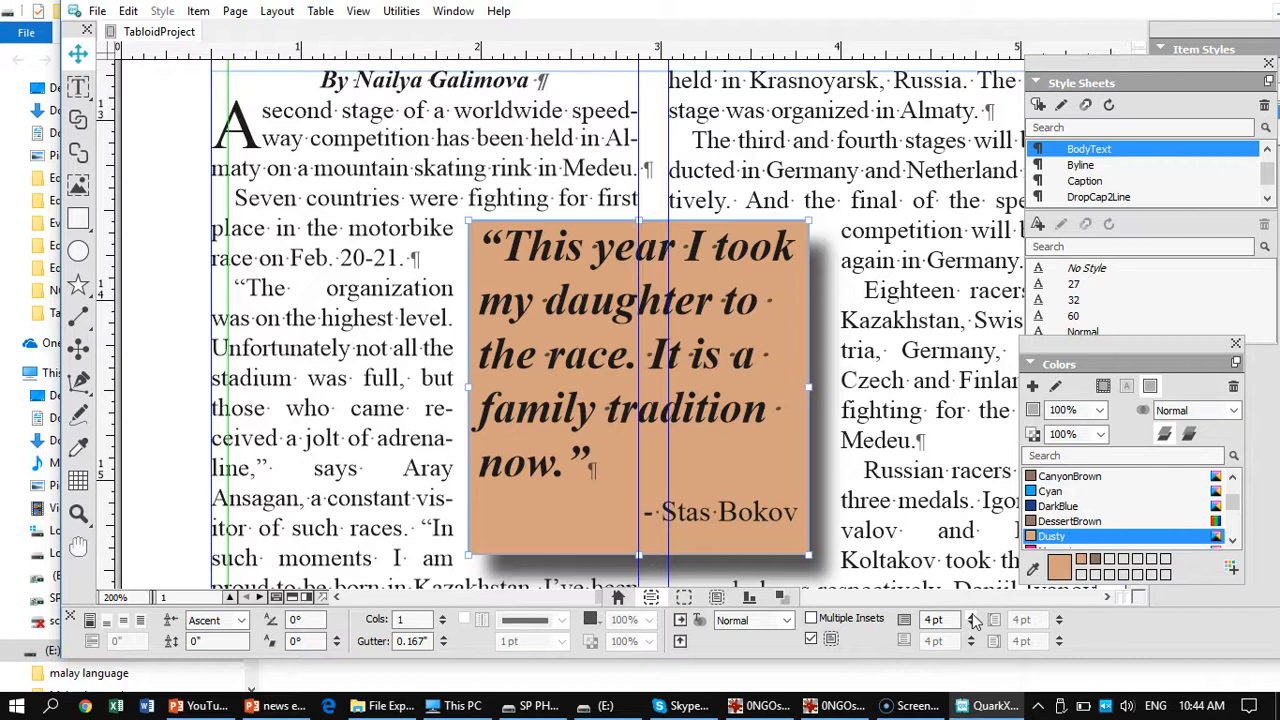
click(974, 620)
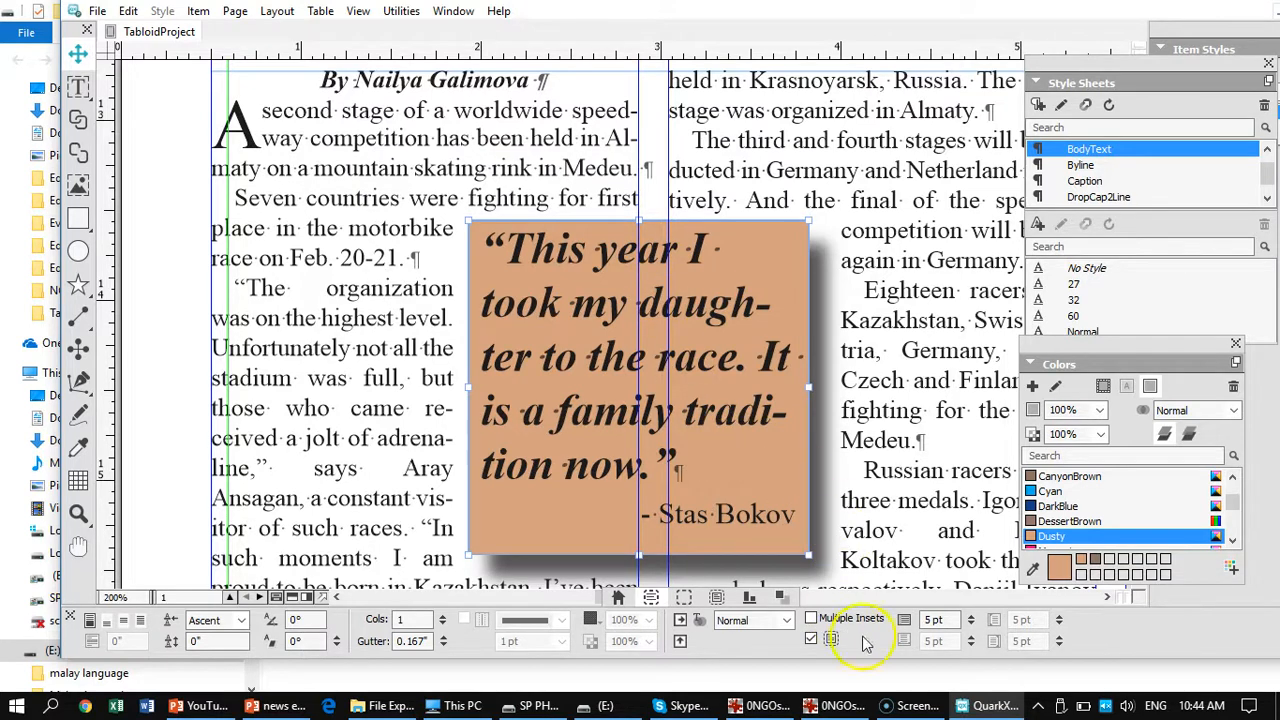
click(970, 616)
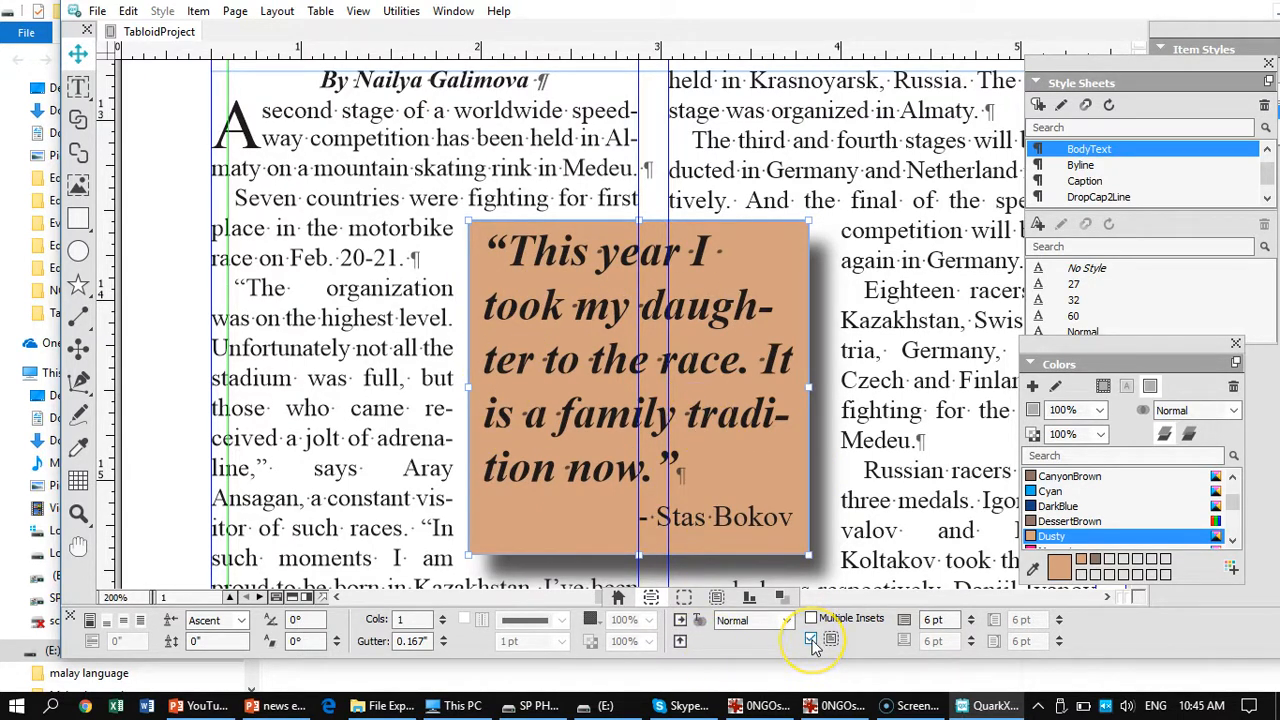
click(811, 640)
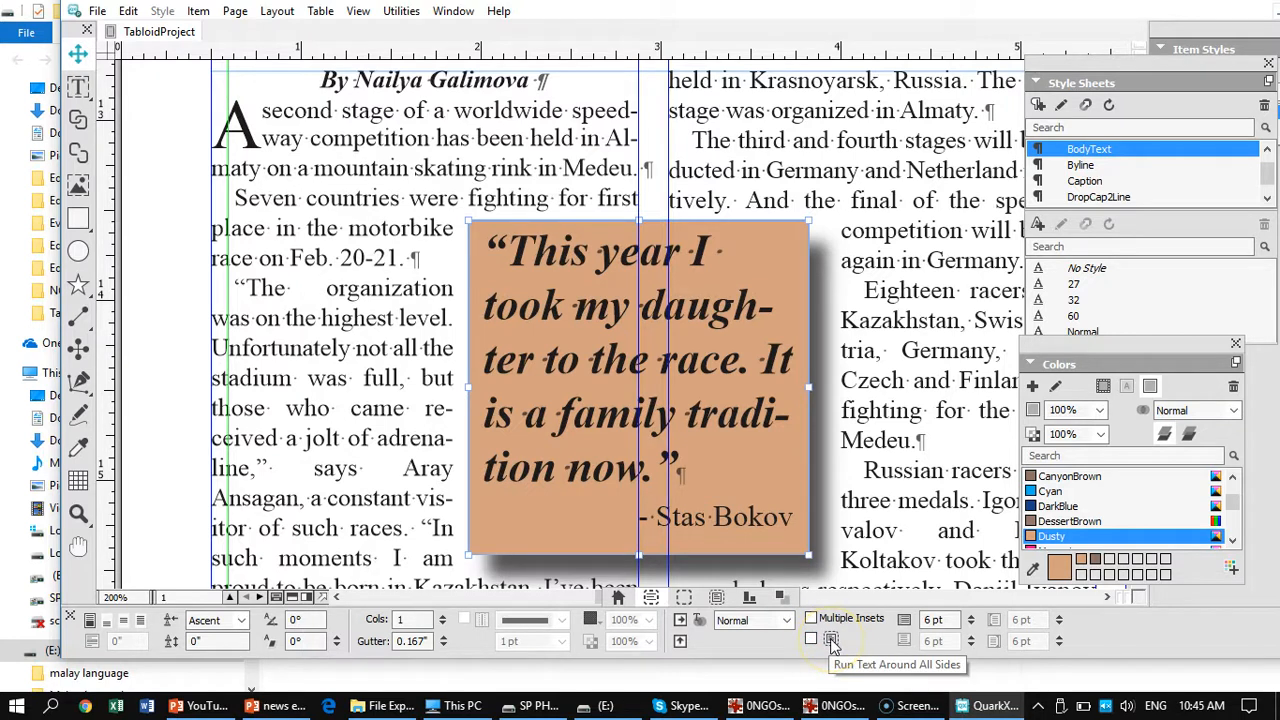
click(811, 640)
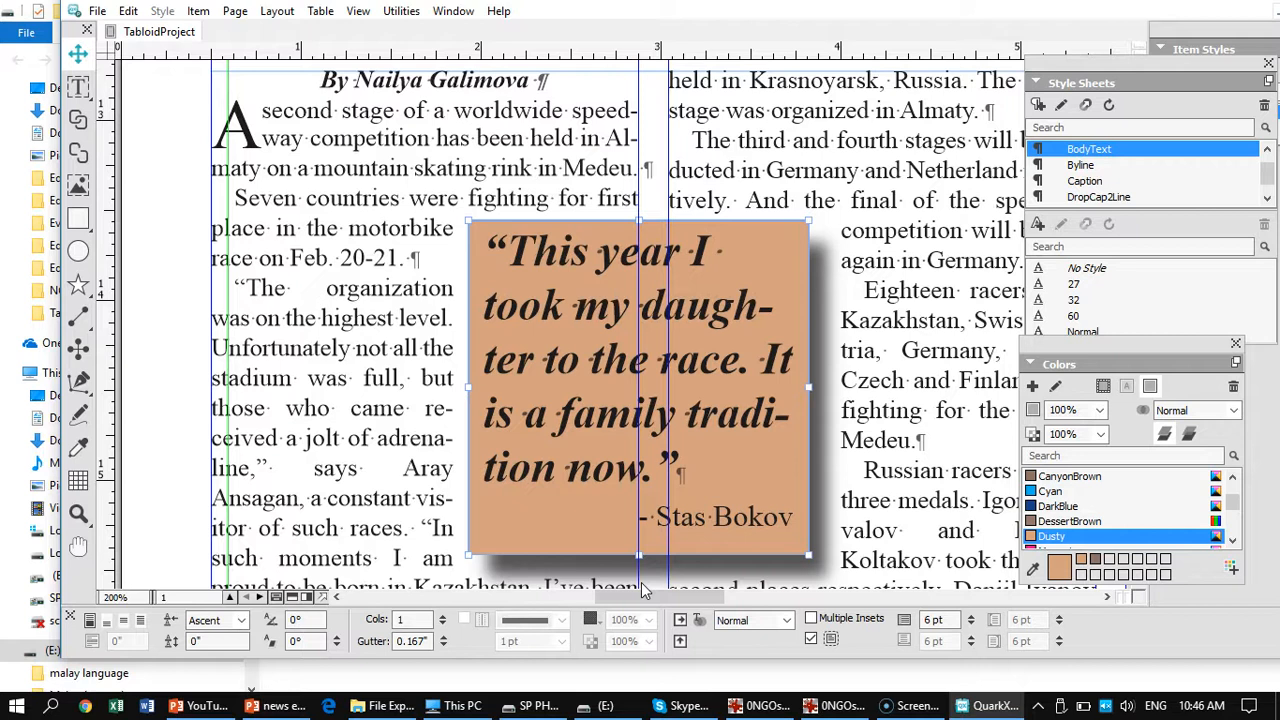
- Compare the Dusty box with the SkyBlue quote box on the pasteboard, then view the selected Dusty box at 100%
key(ctrl+0)
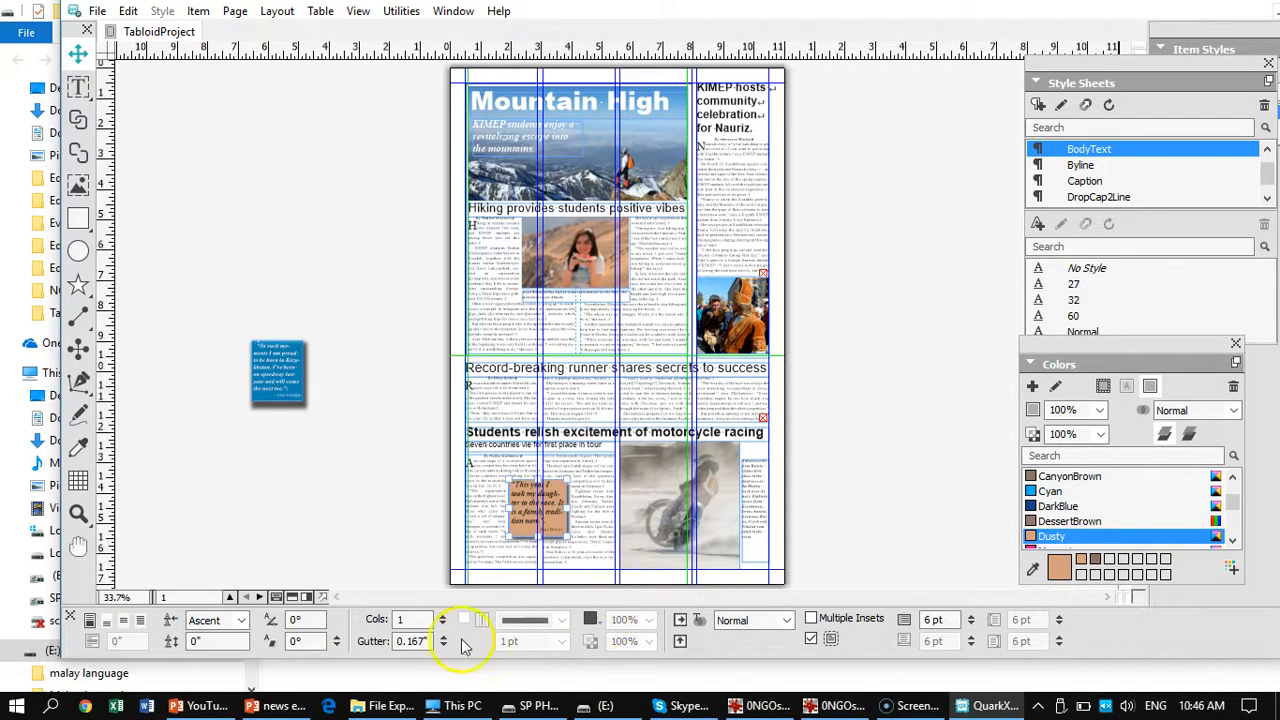
click(303, 493)
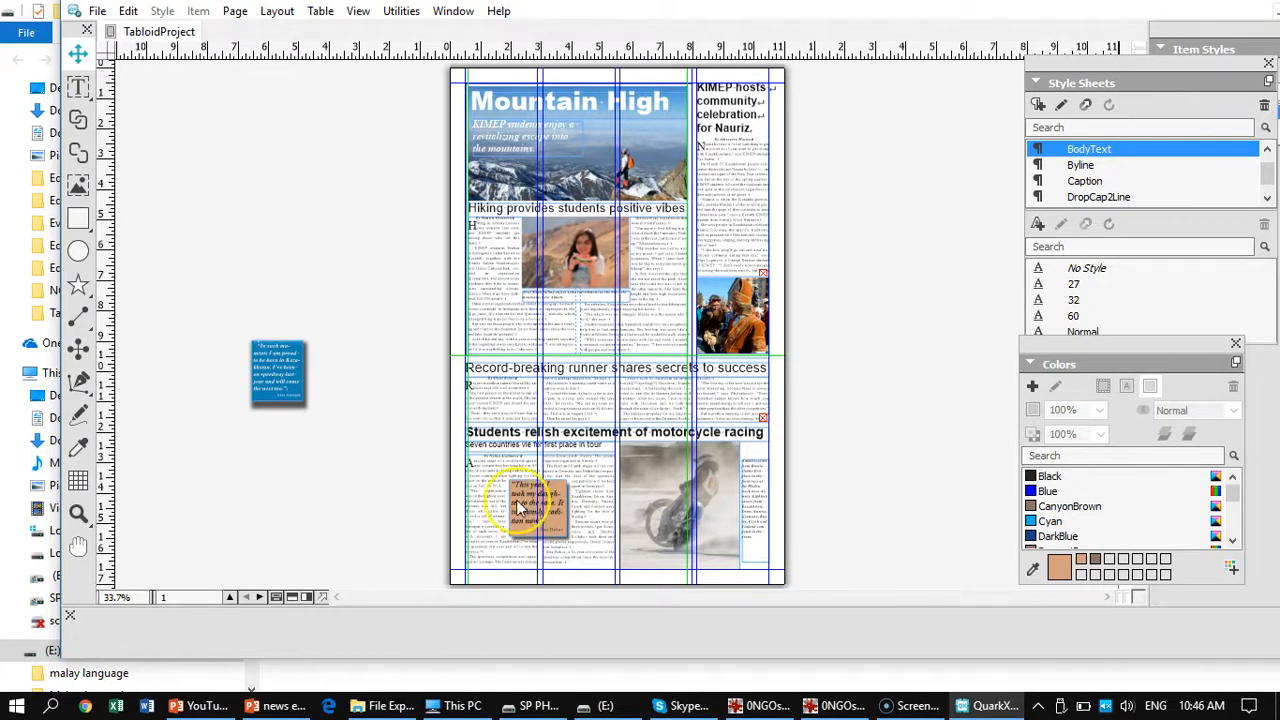
click(282, 370)
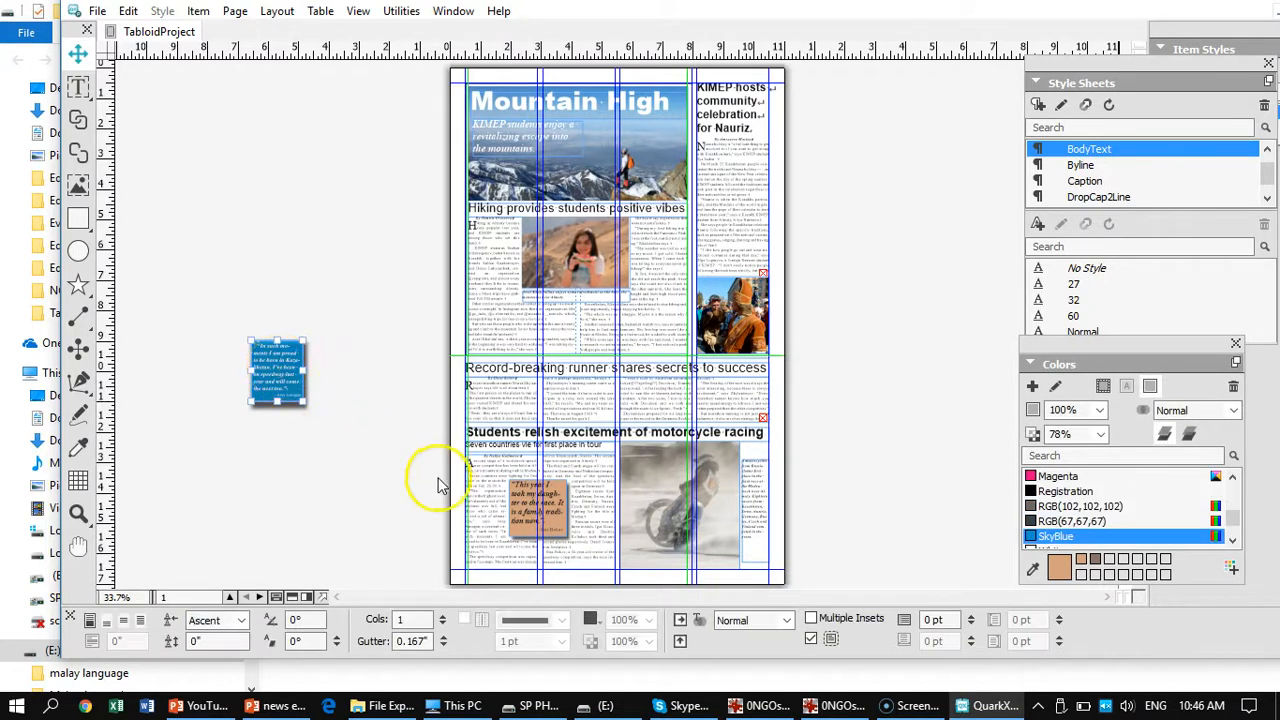
click(533, 500)
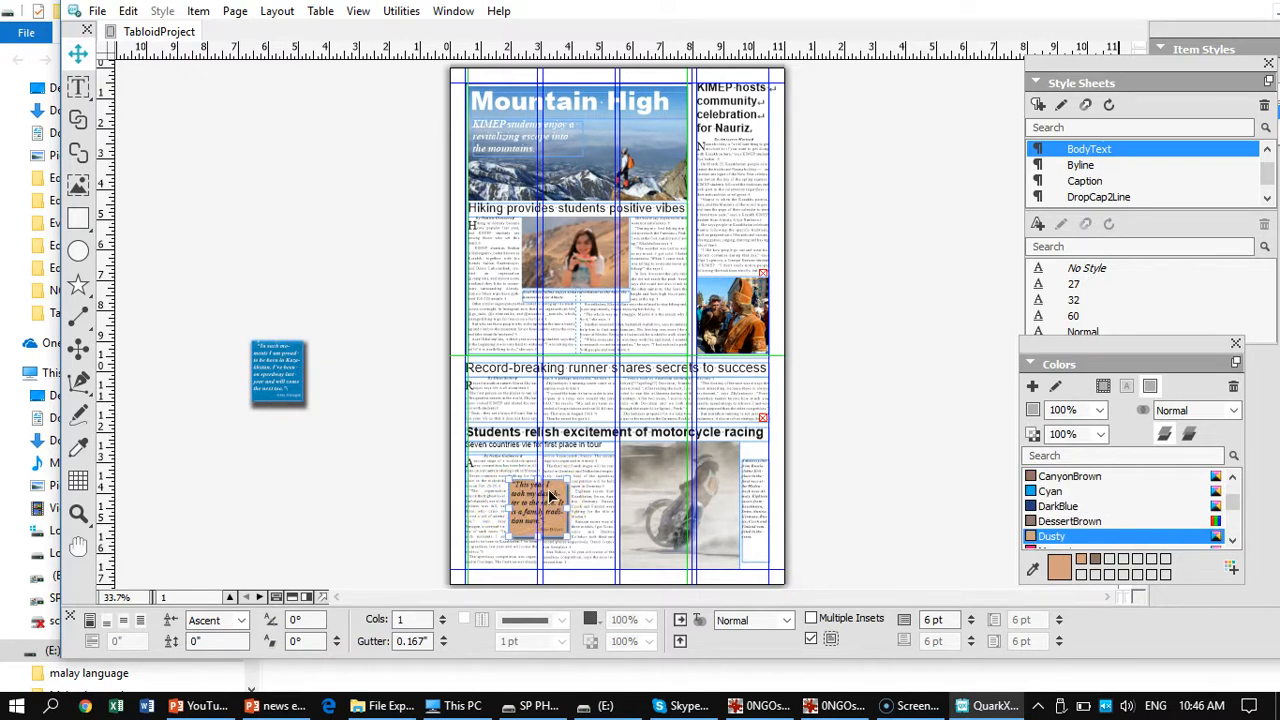
key(ctrl+1)
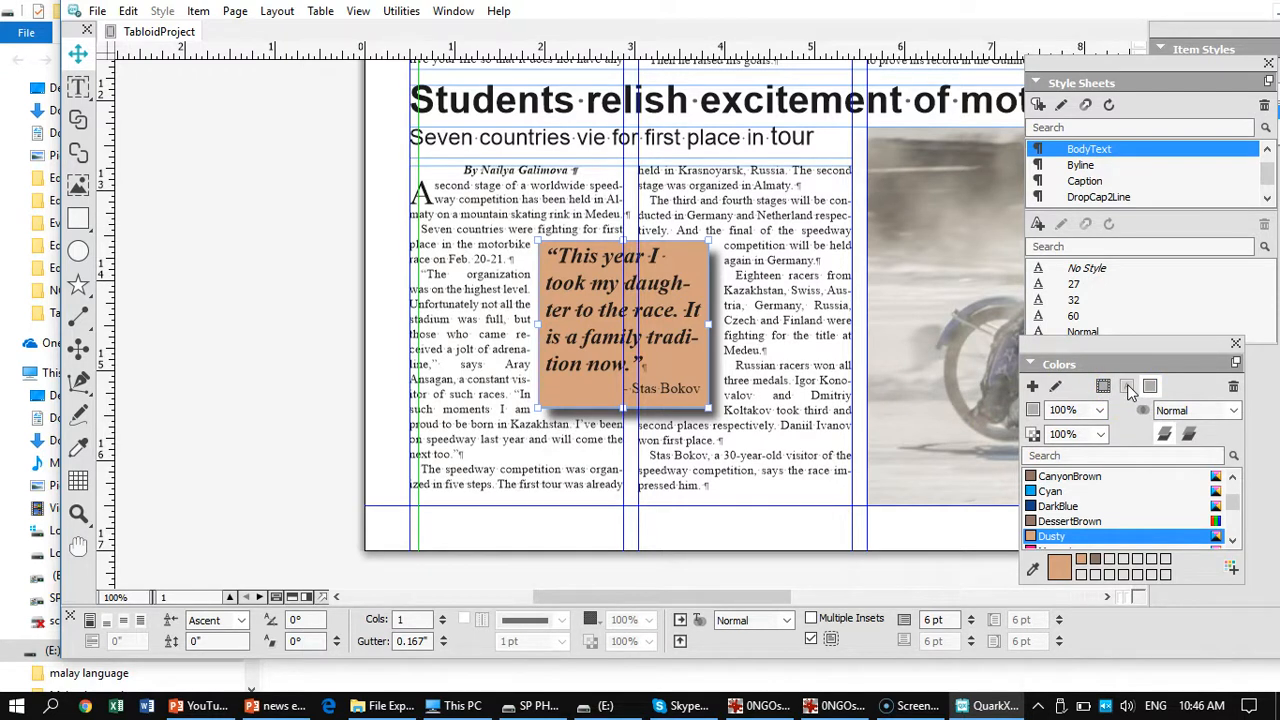
- Try a White background on the motorcycle story's quote box, then restore its Dusty fill
click(1232, 541)
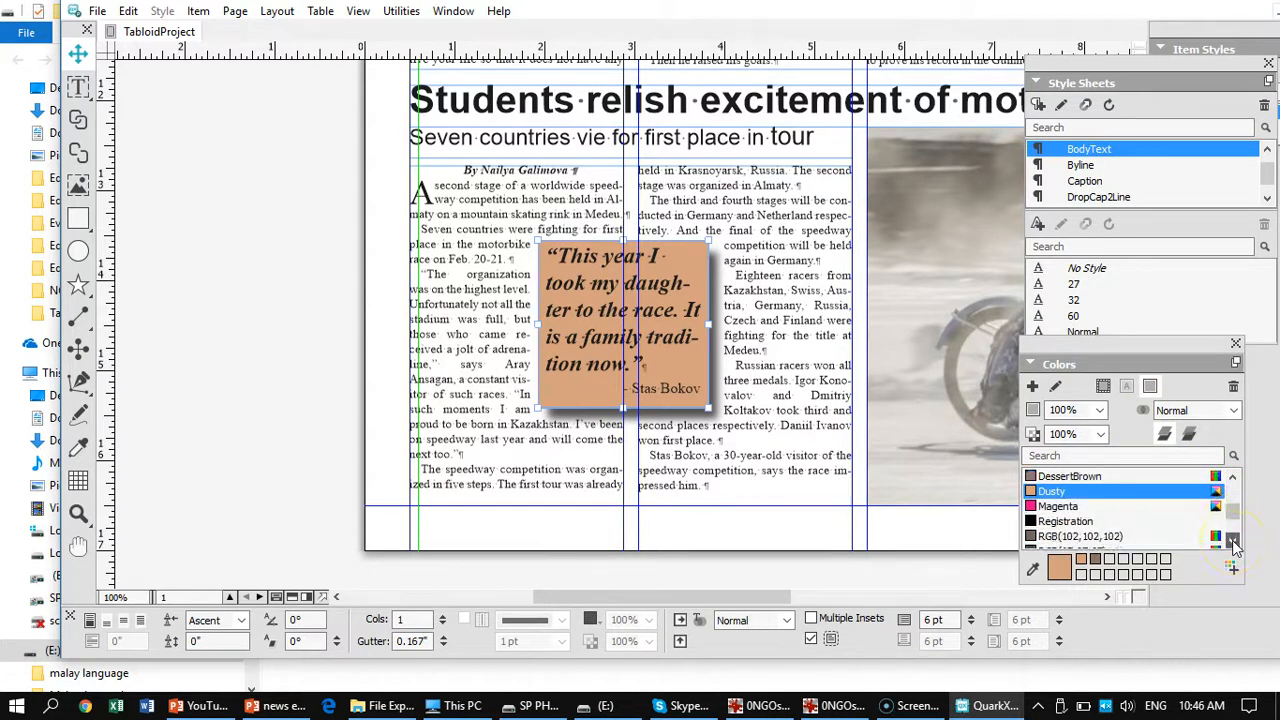
click(1052, 521)
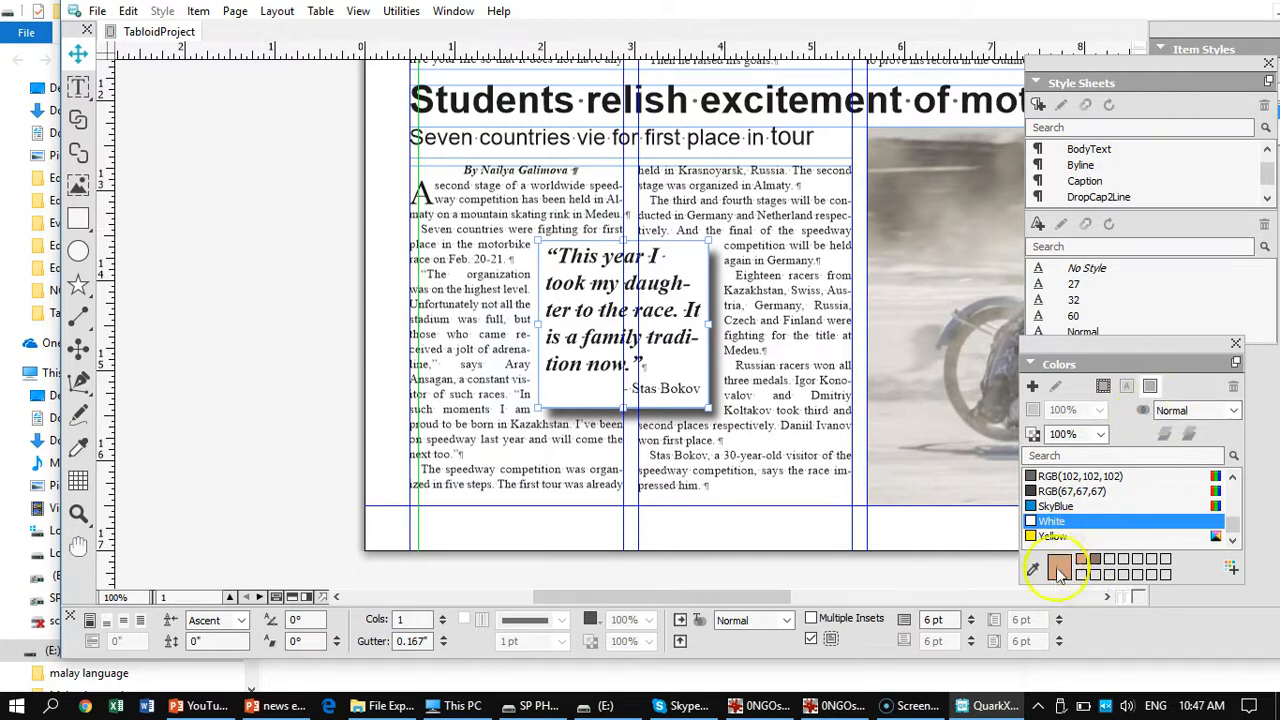
scroll(1150, 520, up, 2)
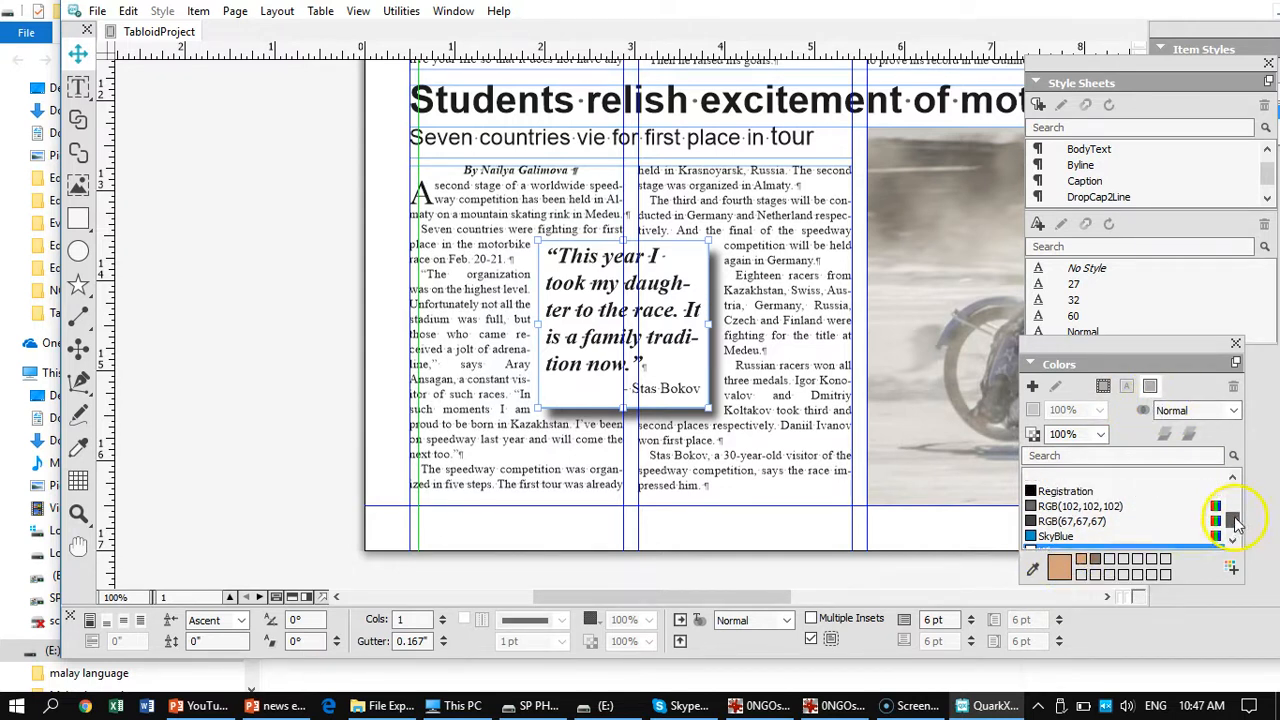
scroll(1238, 512, up, 3)
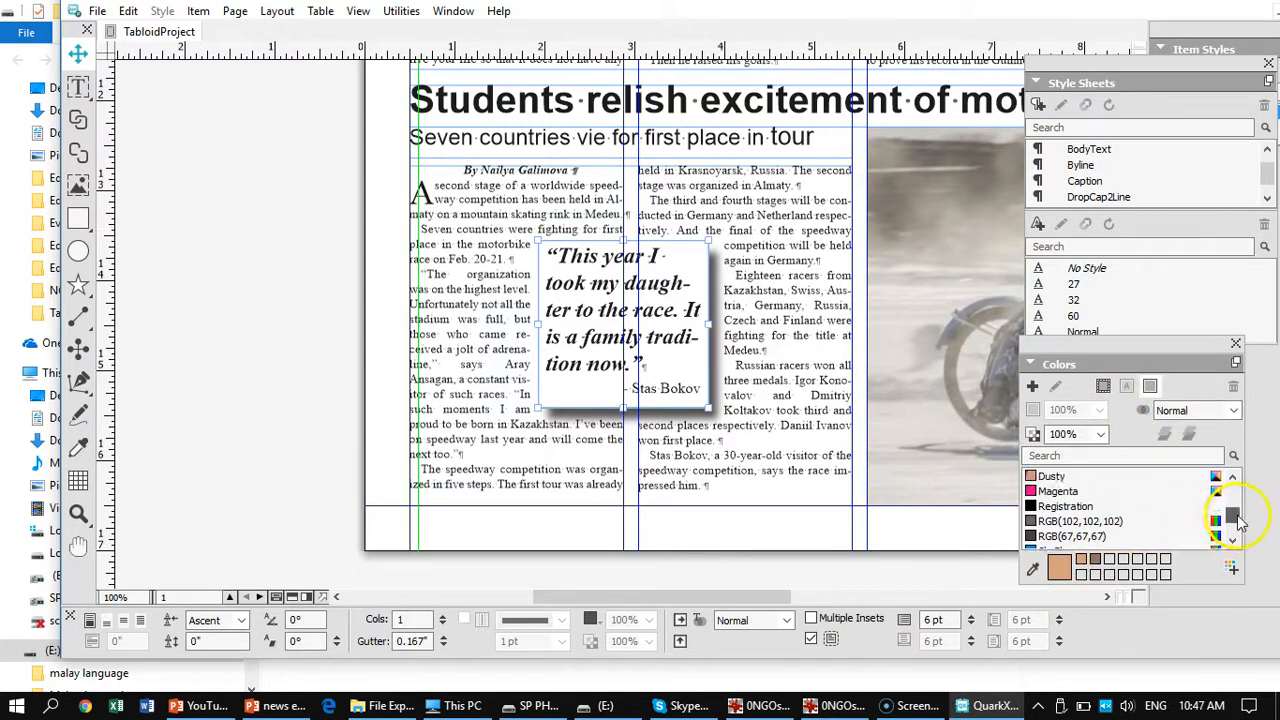
click(1045, 506)
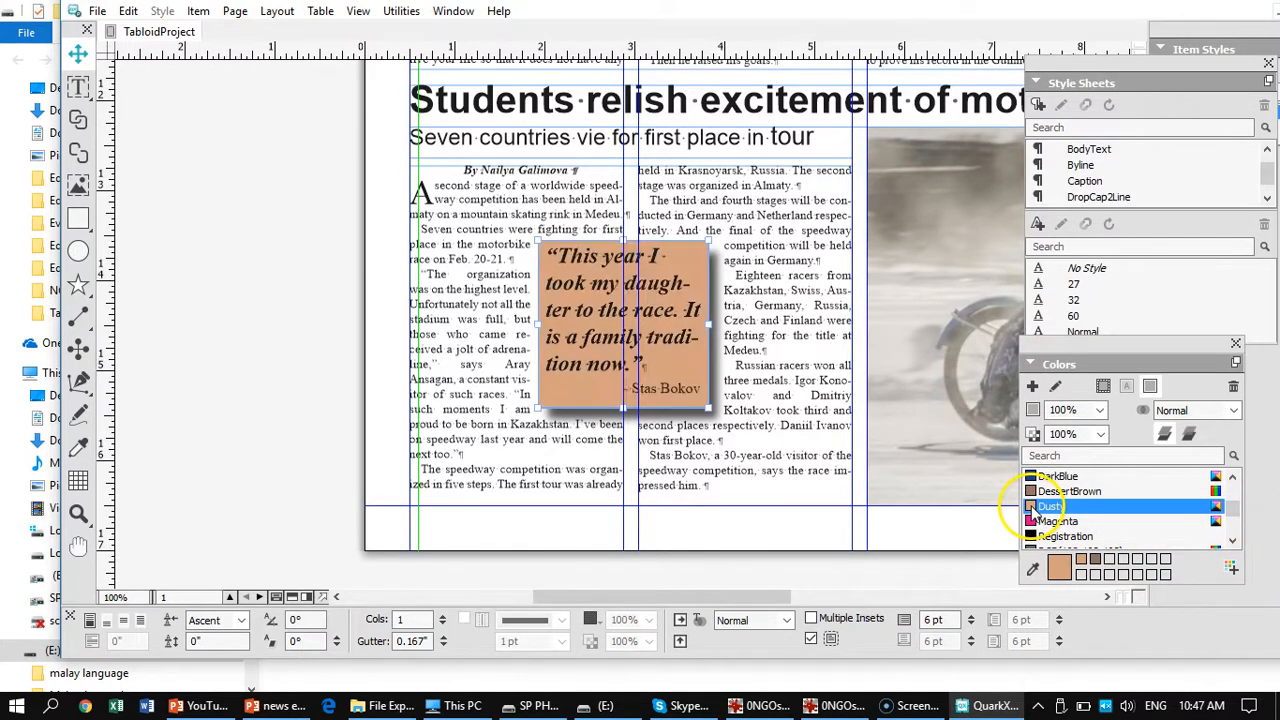
- Color all the text in the Dusty quote box White, including the attribution line
click(1127, 388)
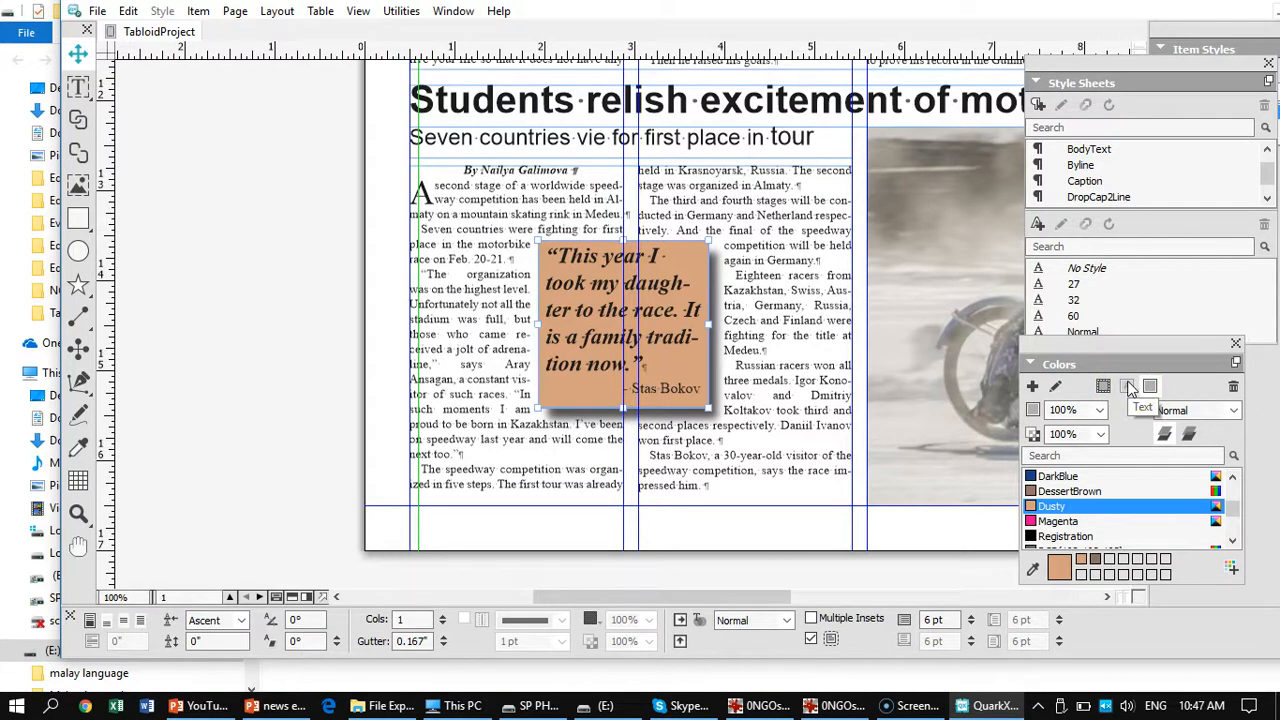
click(625, 300)
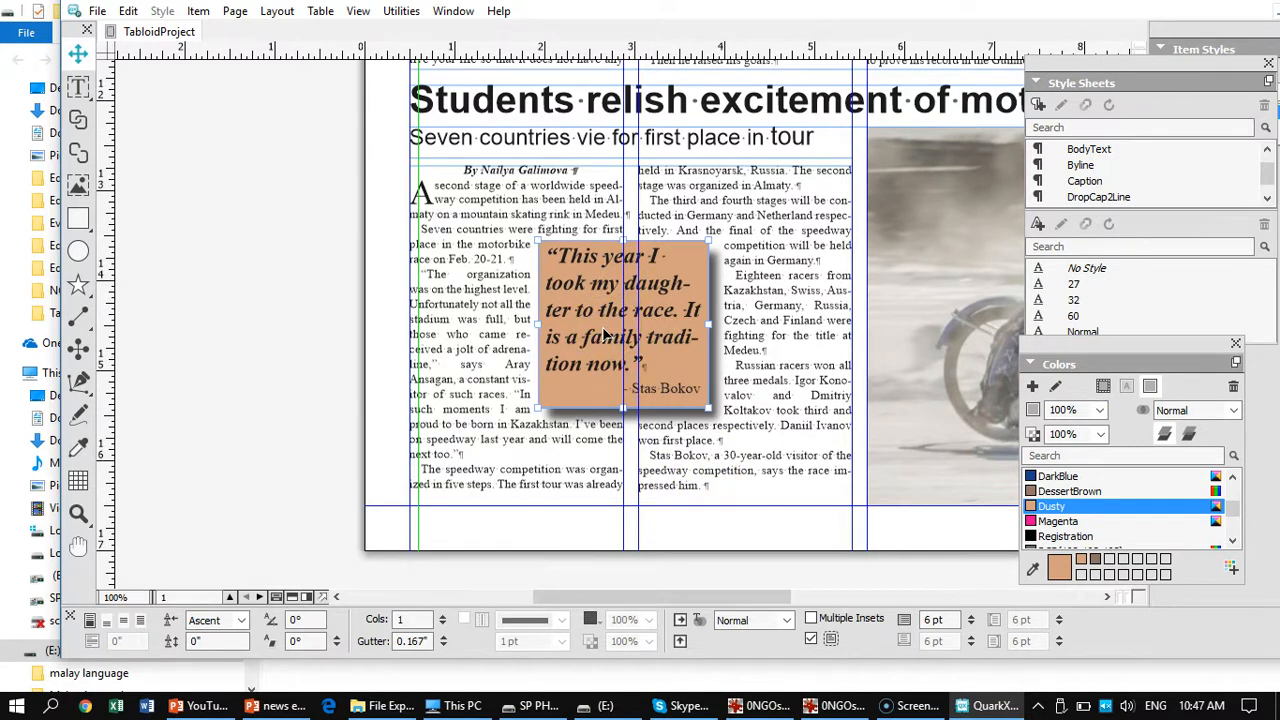
click(84, 88)
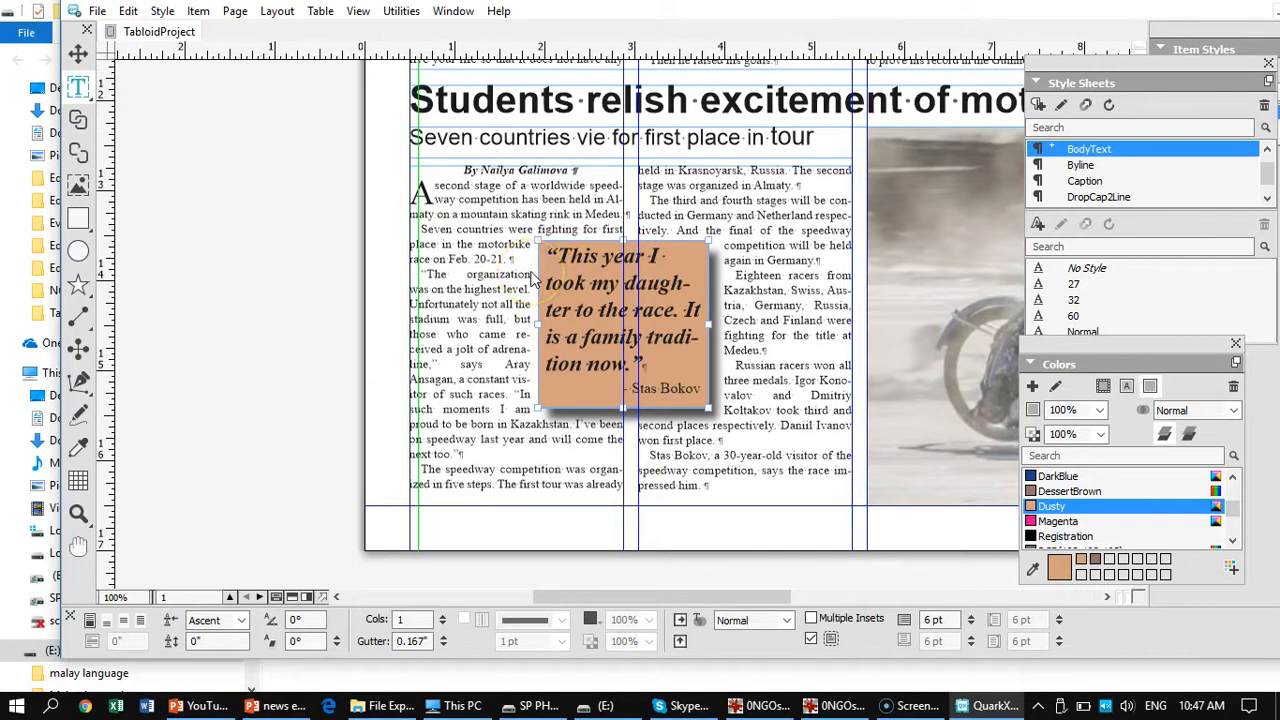
key(ctrl+a)
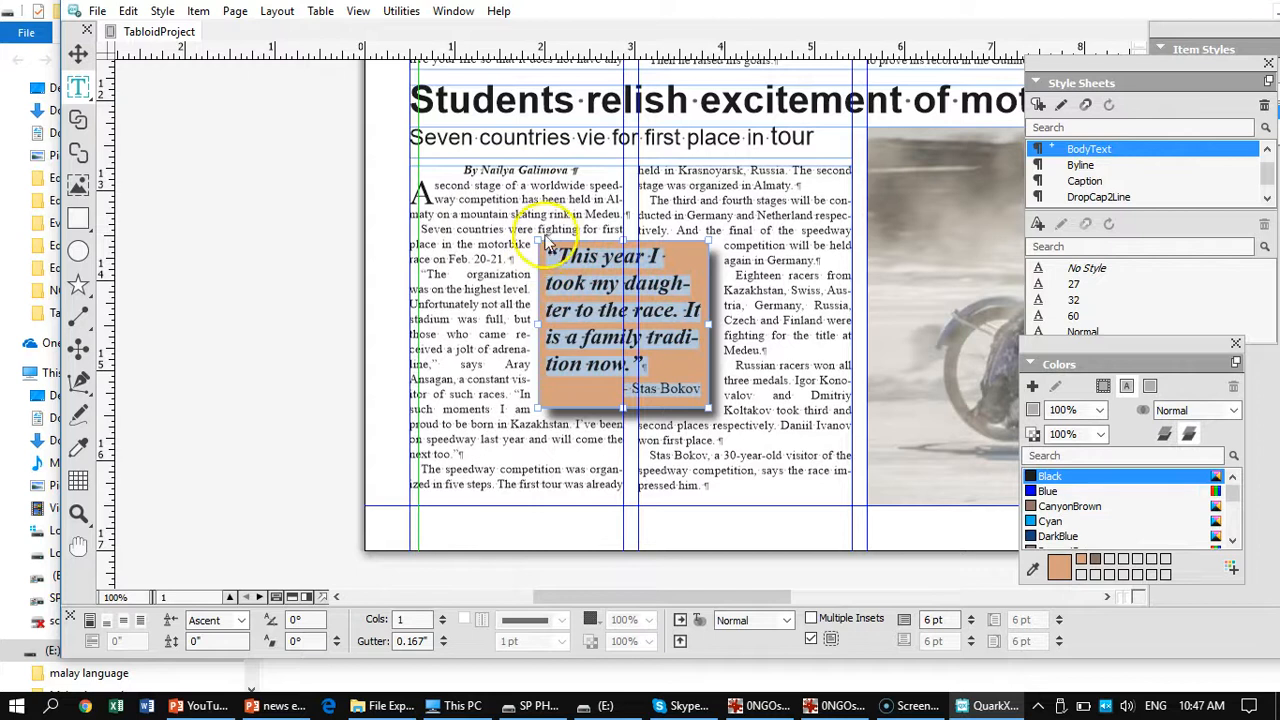
mouse_move(866, 657)
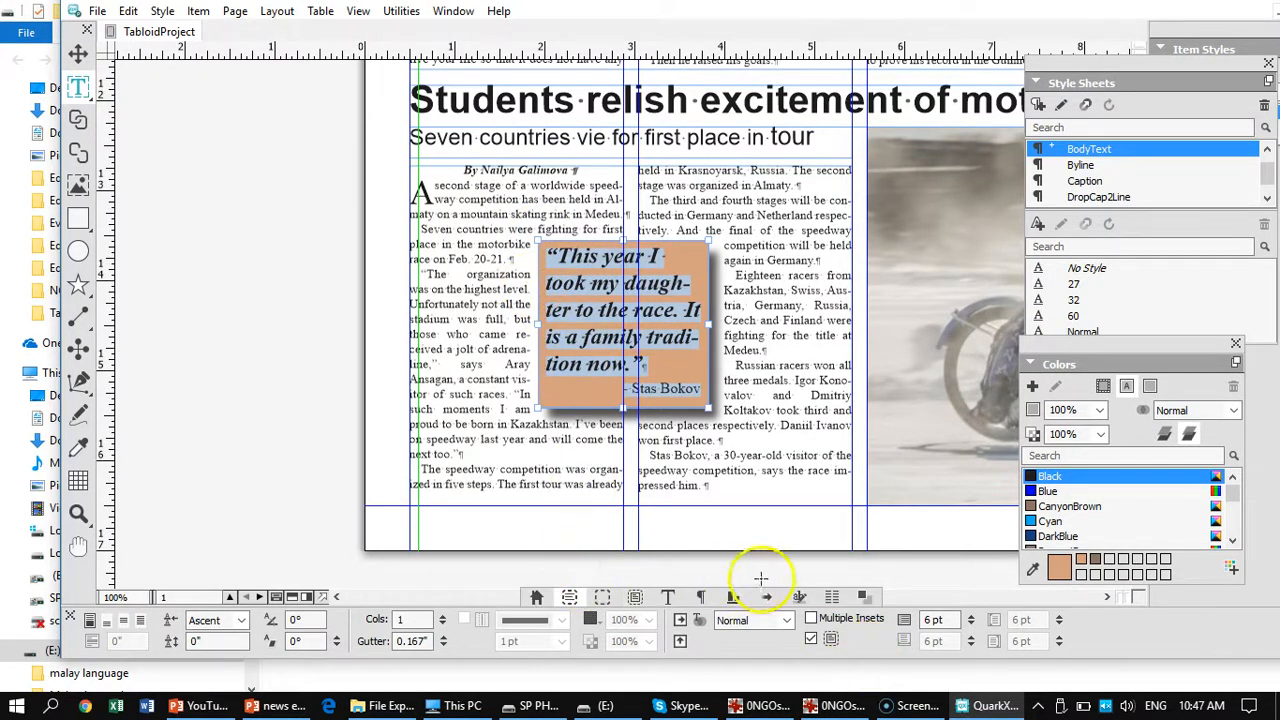
click(668, 597)
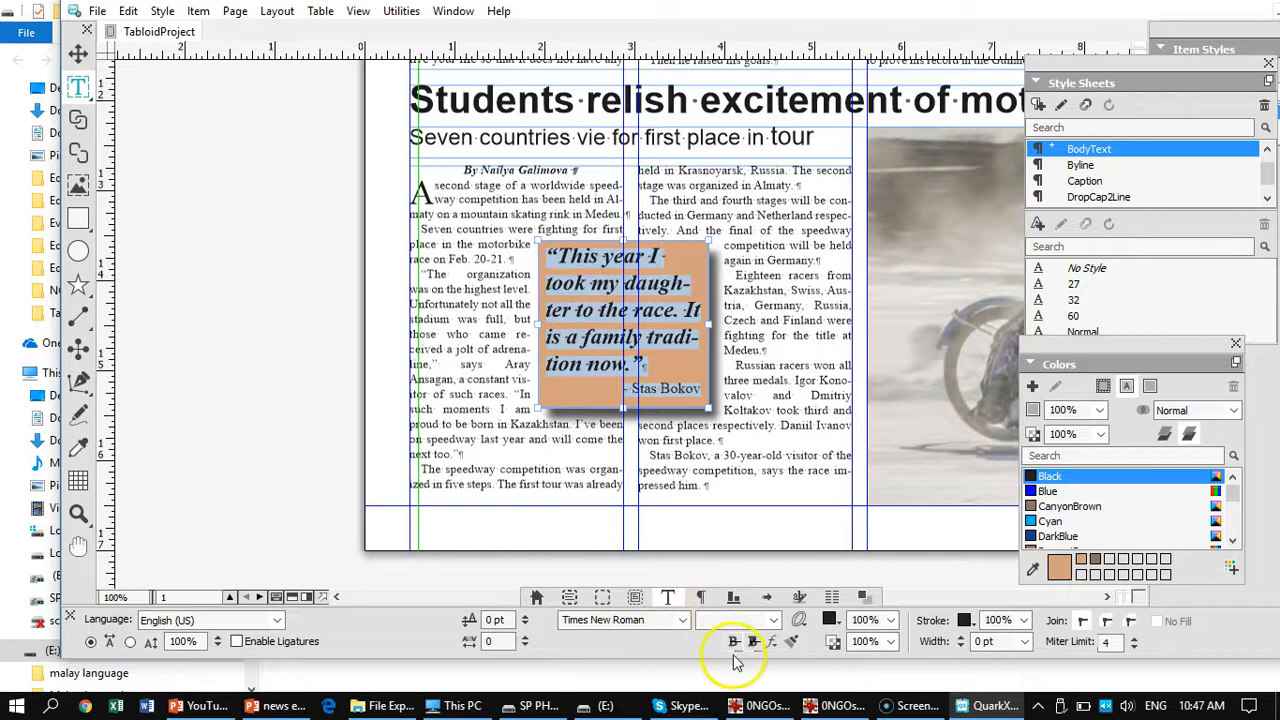
click(829, 620)
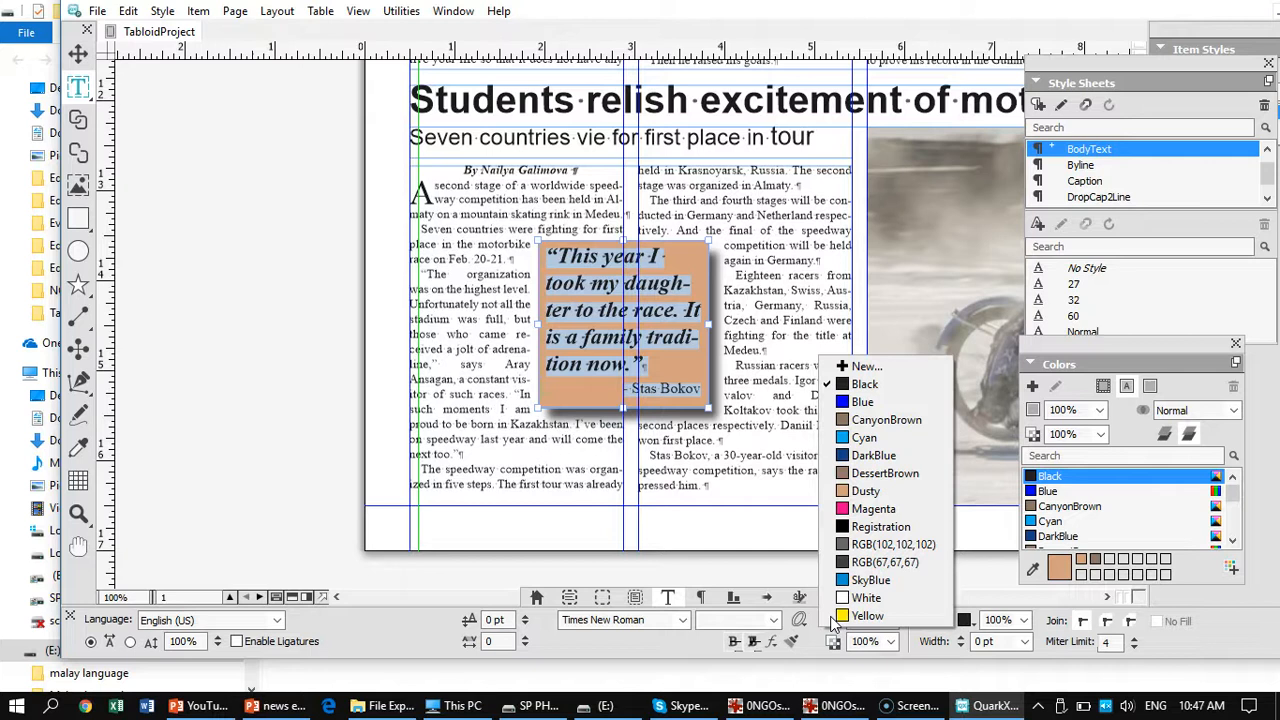
click(862, 598)
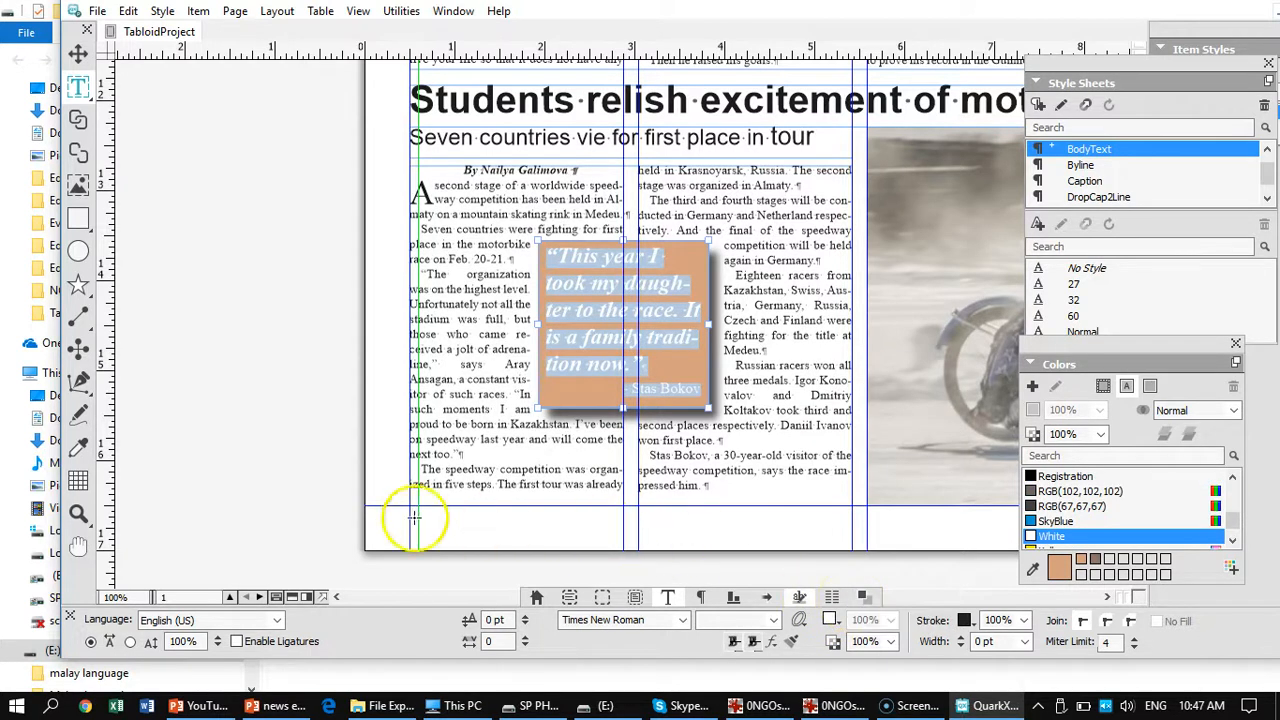
click(303, 485)
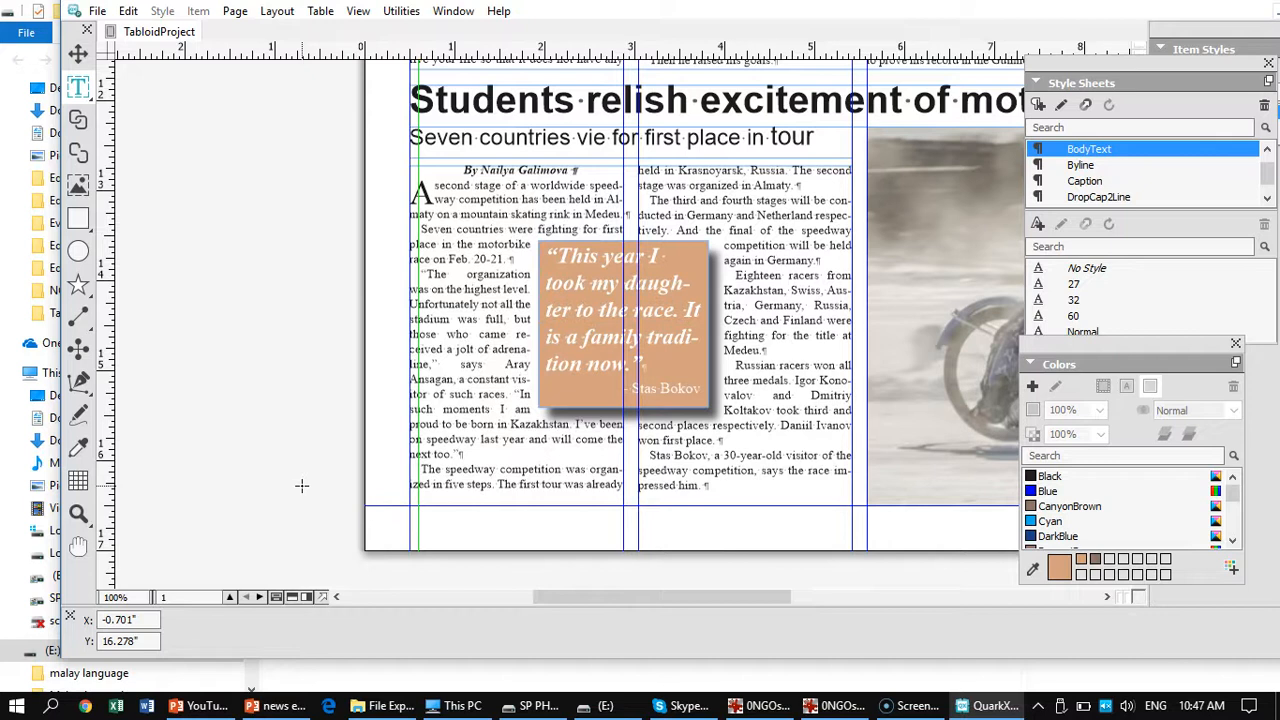
click(291, 485)
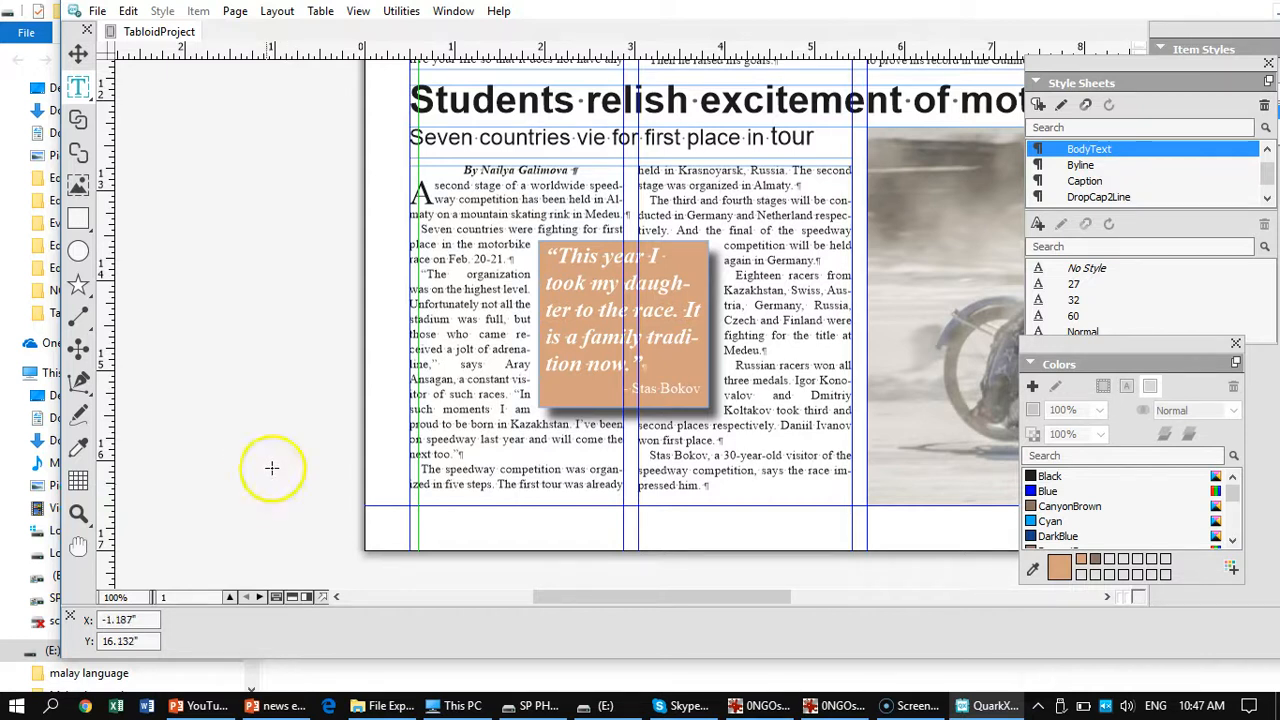
- Check the Dusty quote box's frame and text settings in the Modify dialog
right_click(595, 283)
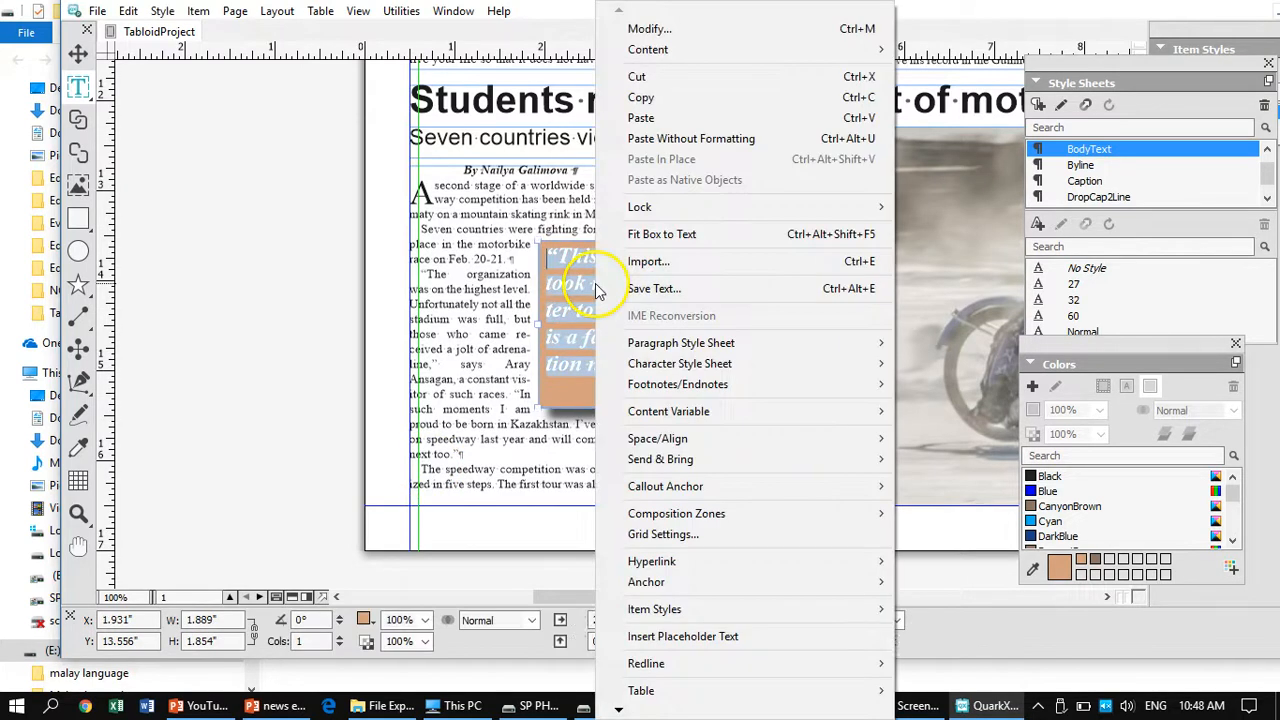
click(645, 30)
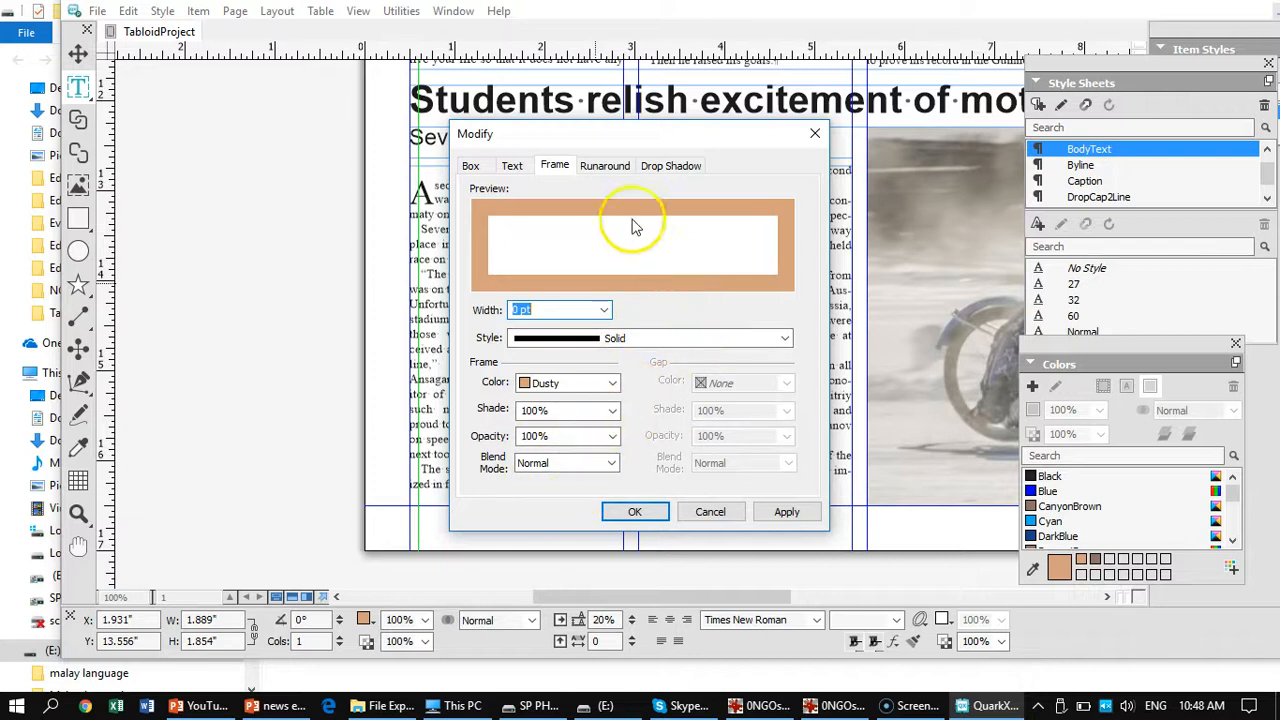
click(515, 168)
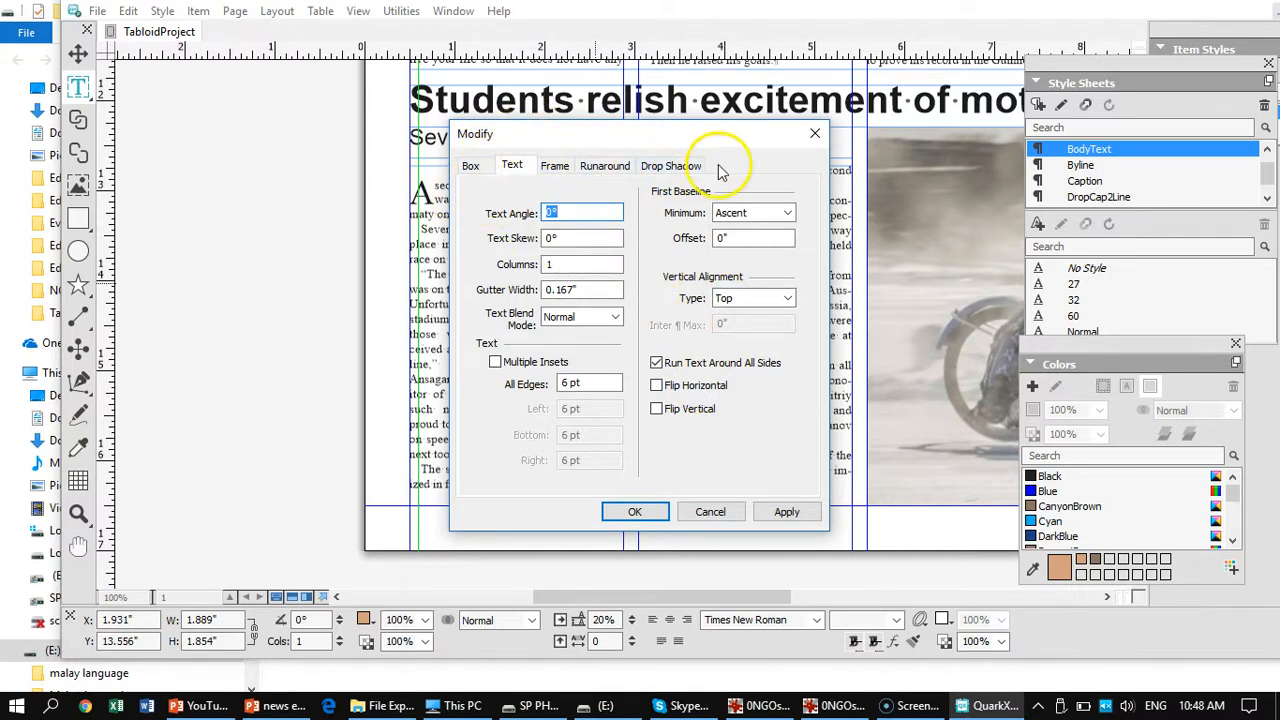
click(712, 511)
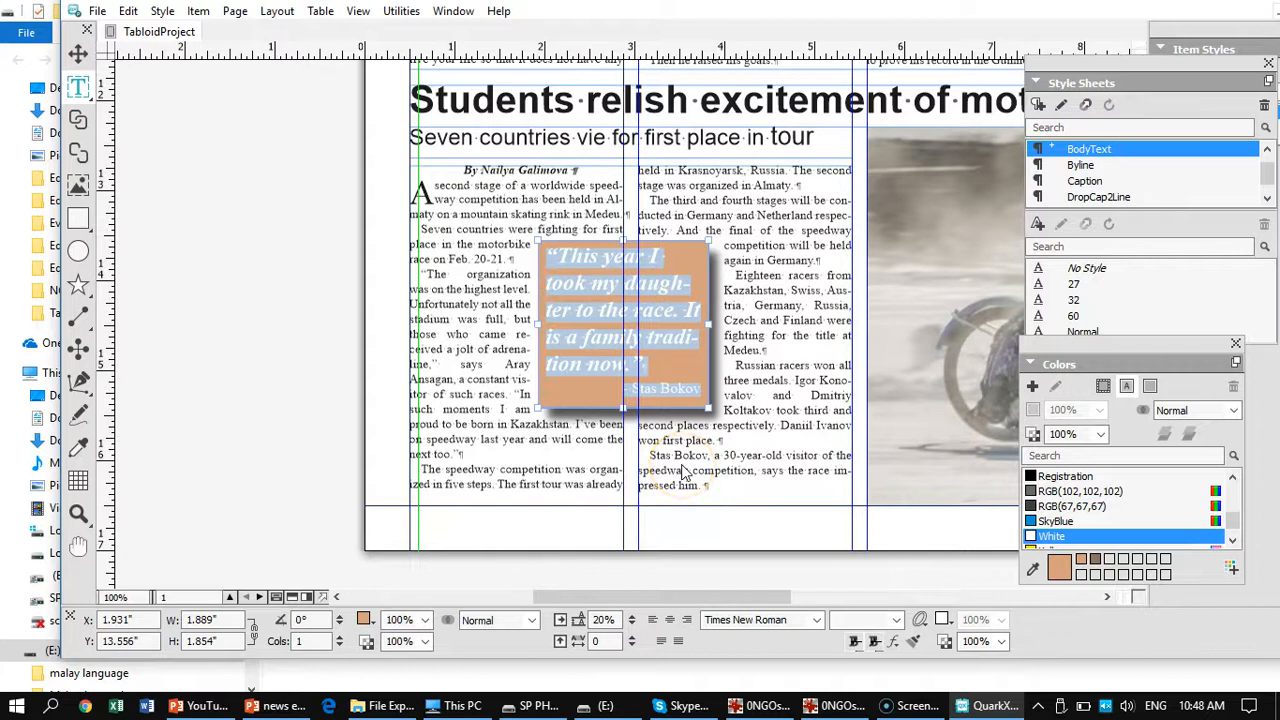
click(230, 362)
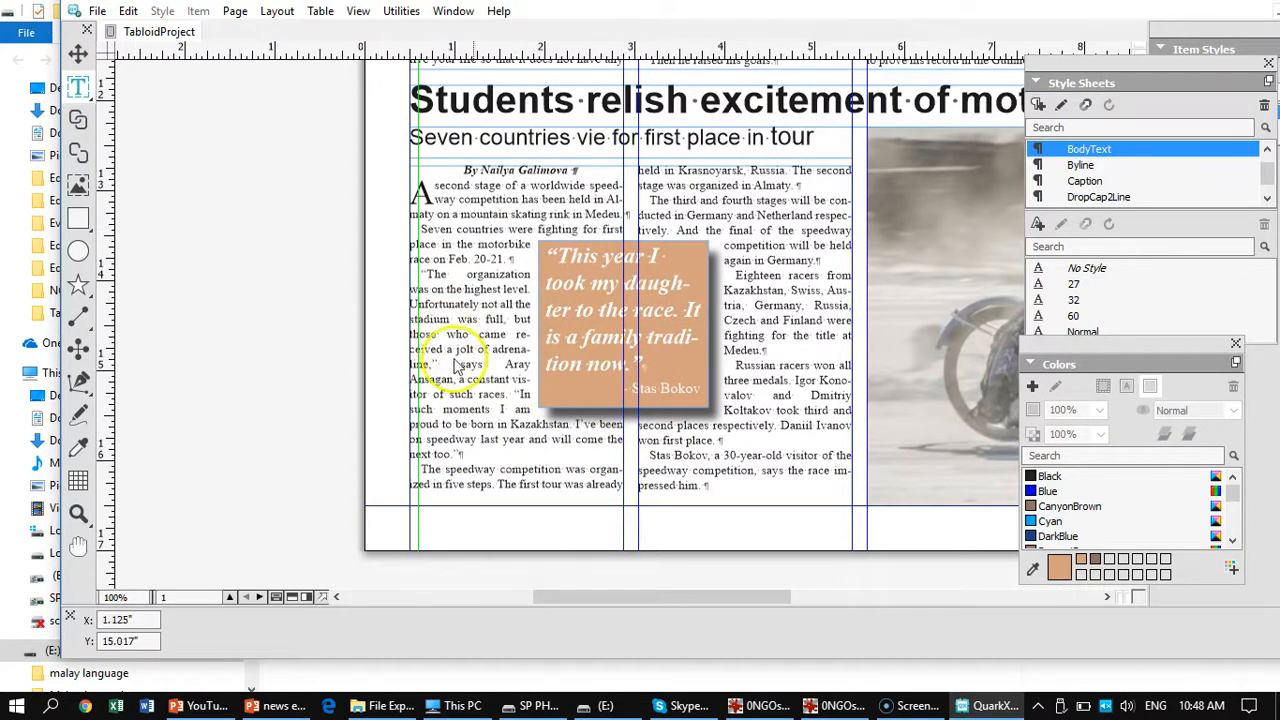
- Make the attribution line under the quote in the Dusty box bold
click(669, 386)
key(ctrl+a)
double_click(669, 388)
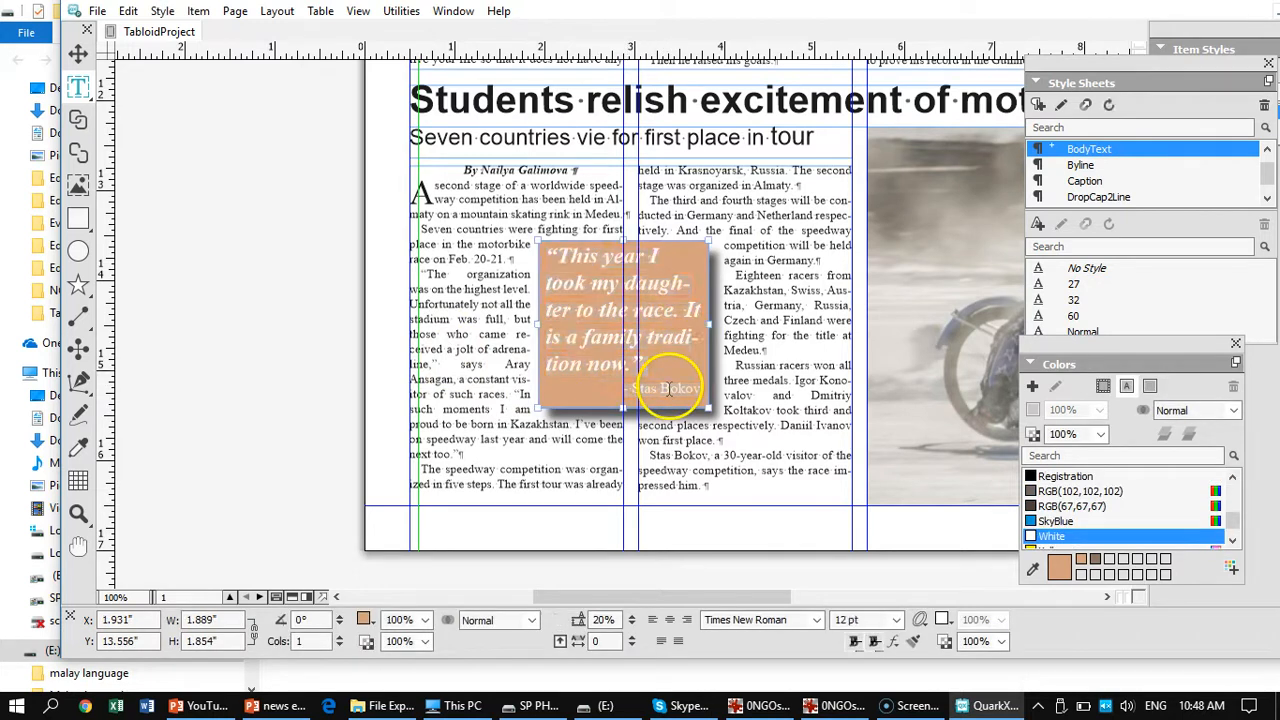
drag(698, 388, 608, 388)
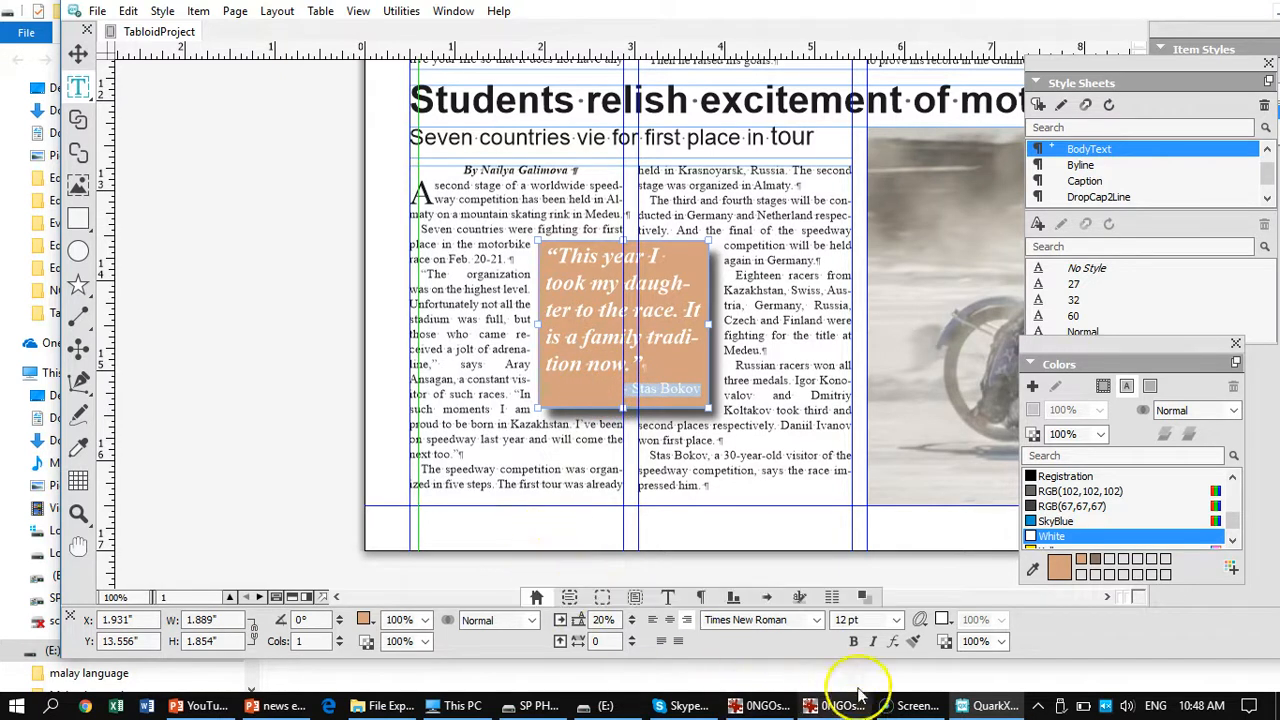
click(854, 643)
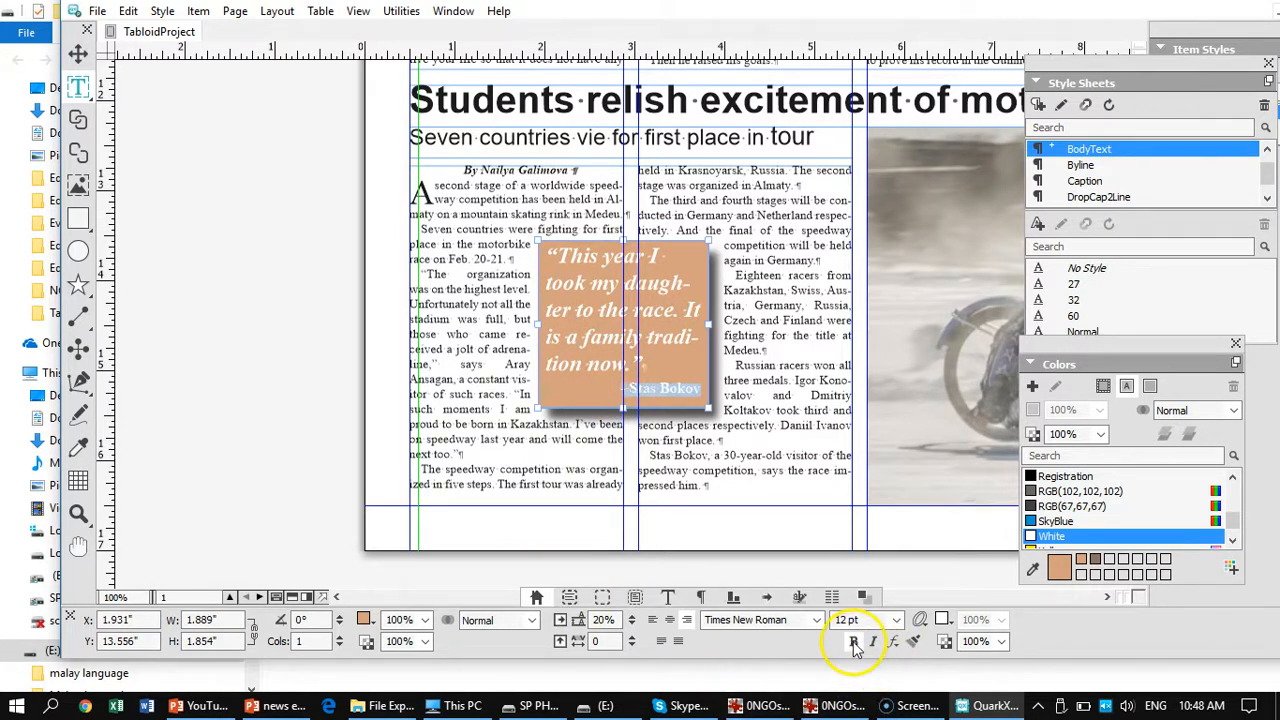
click(238, 380)
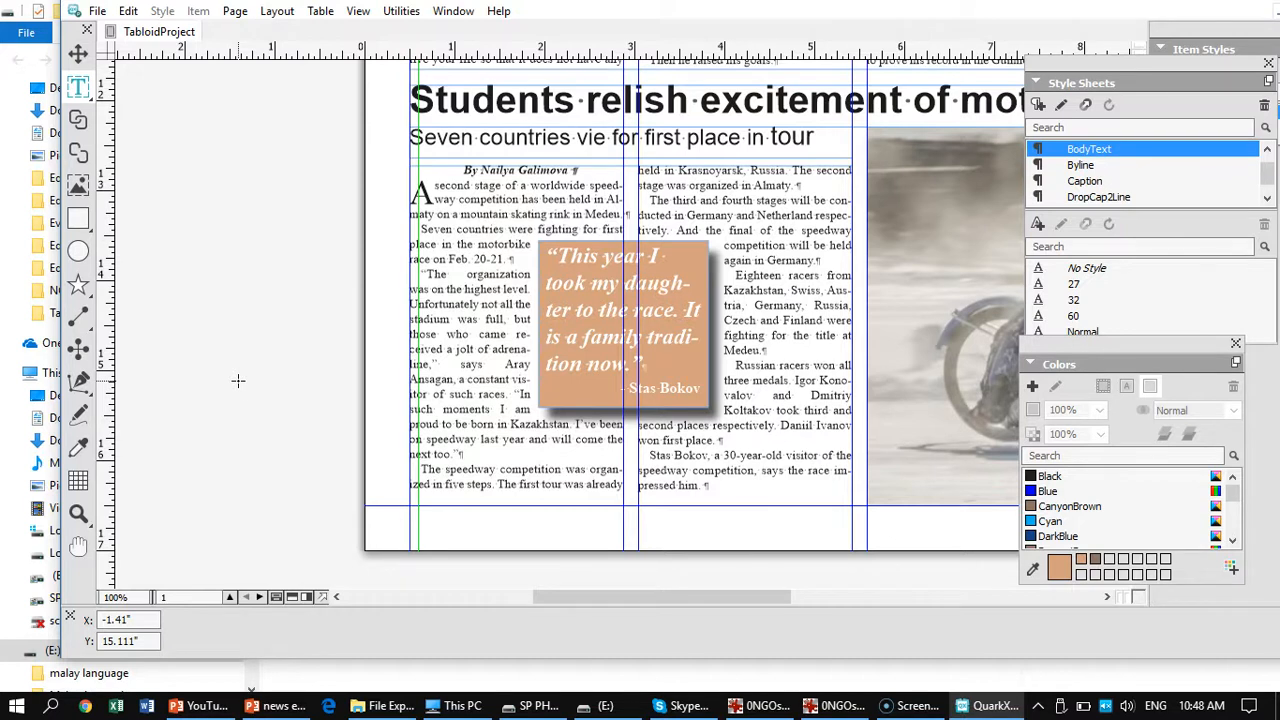
- Compare the Dusty quote box with the SkyBlue one in whole-page view, then view the Dusty box at 100%
key(ctrl+0)
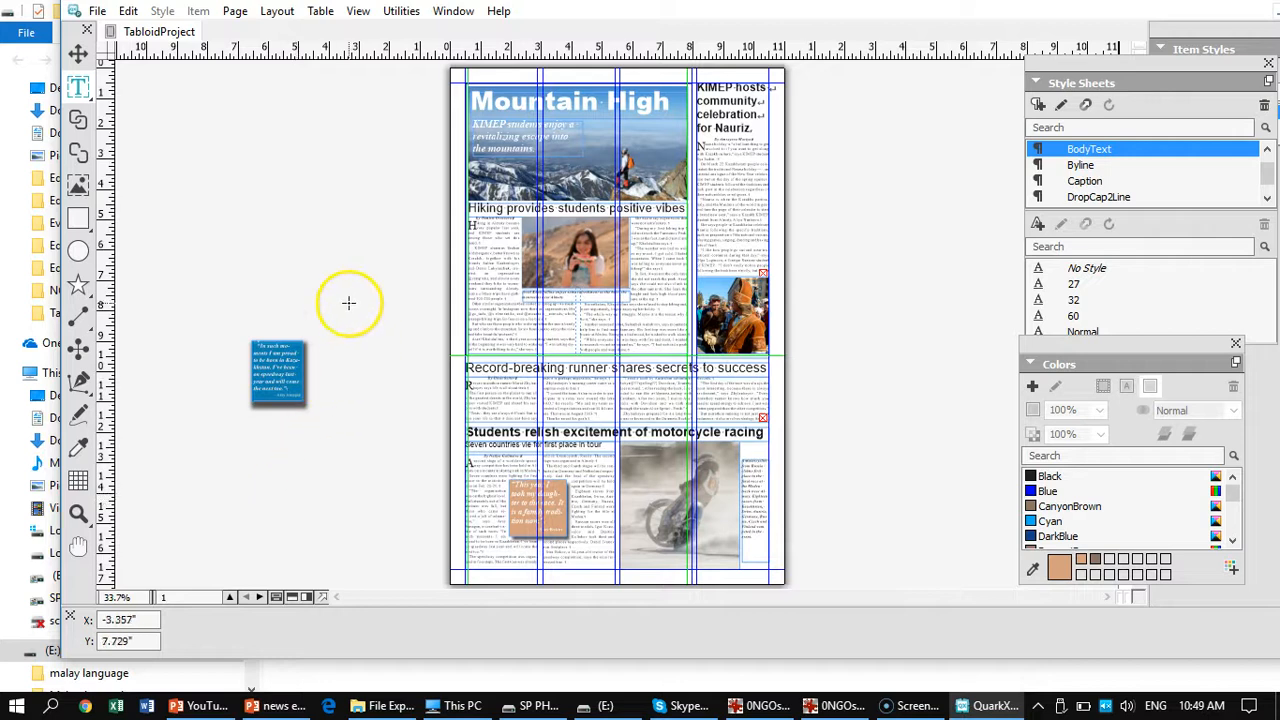
click(279, 392)
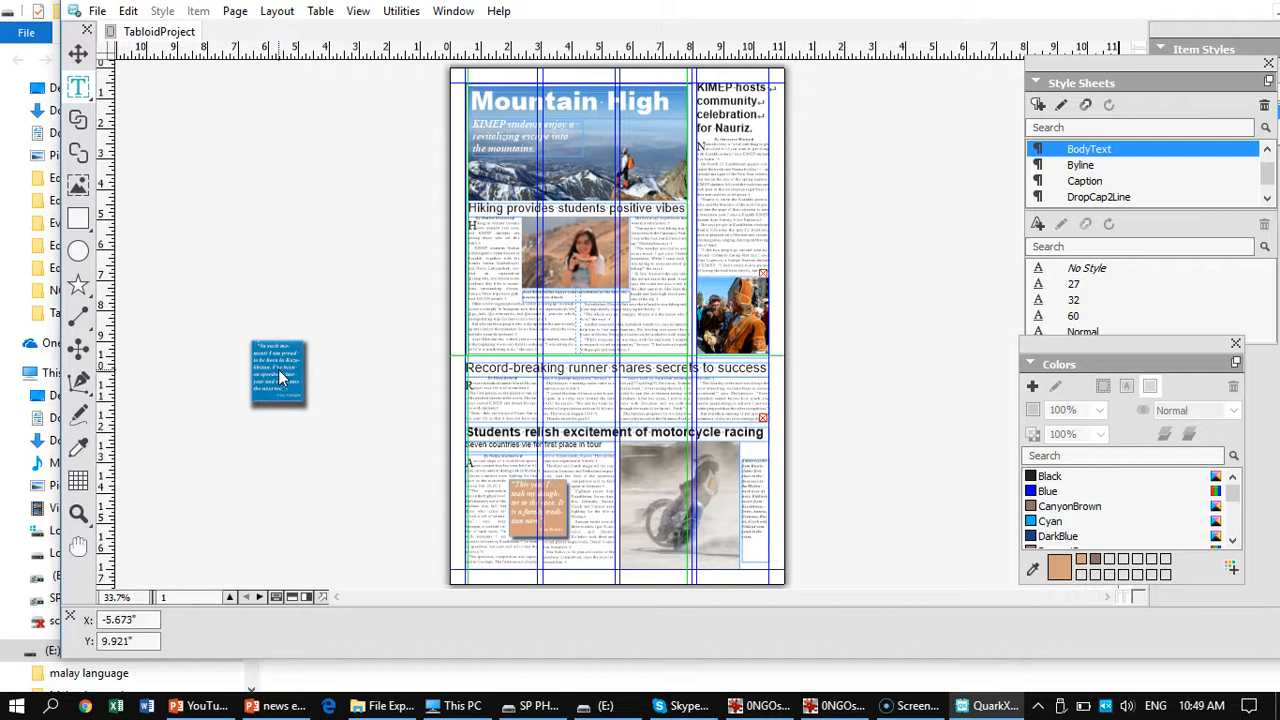
click(552, 506)
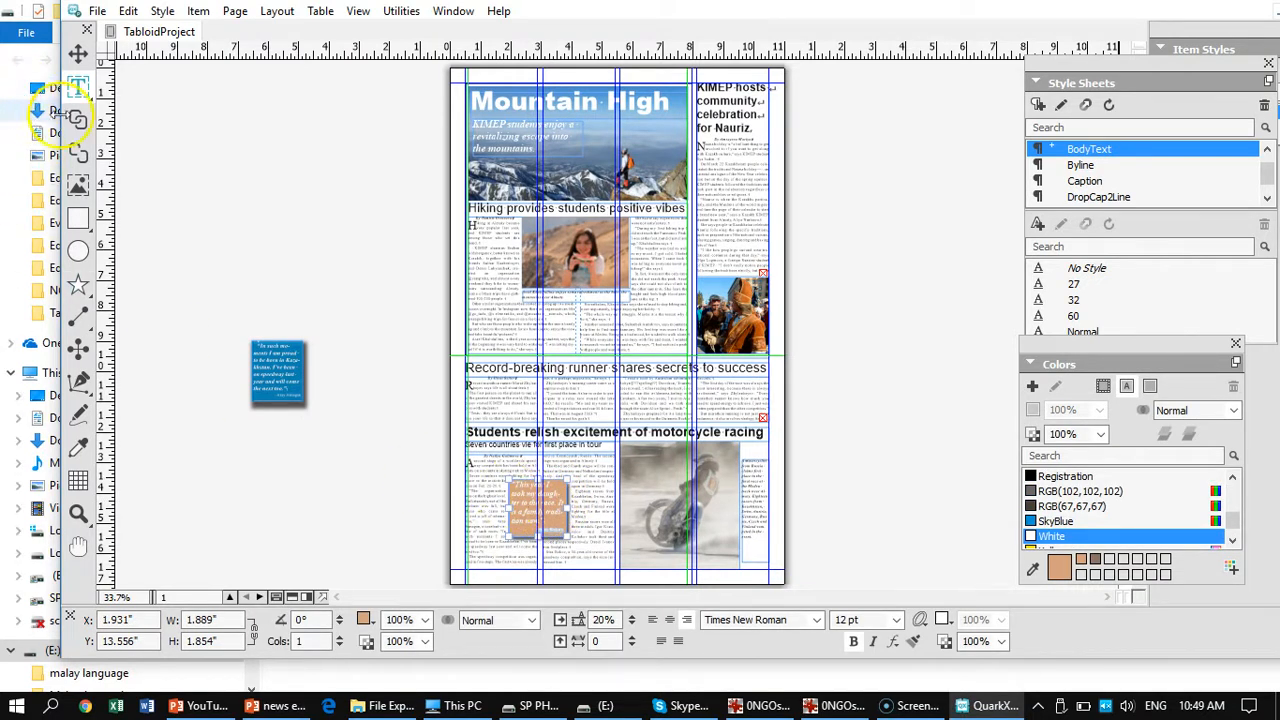
click(78, 52)
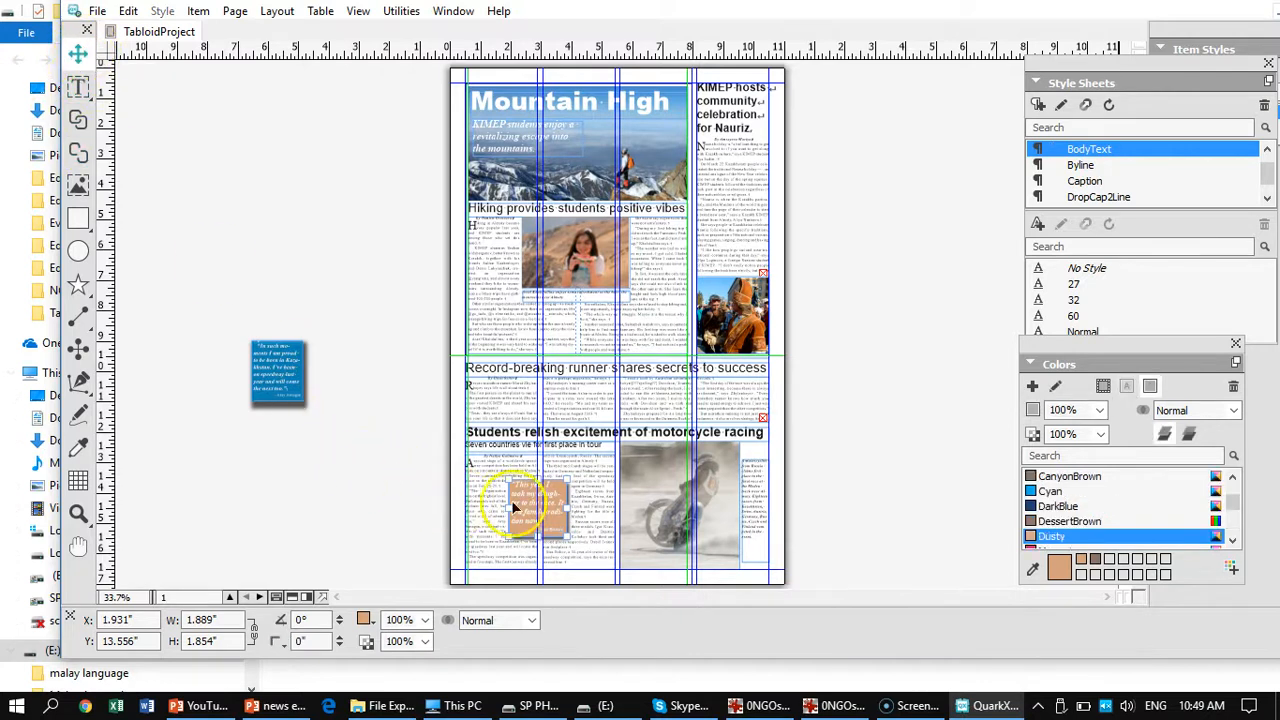
double_click(556, 524)
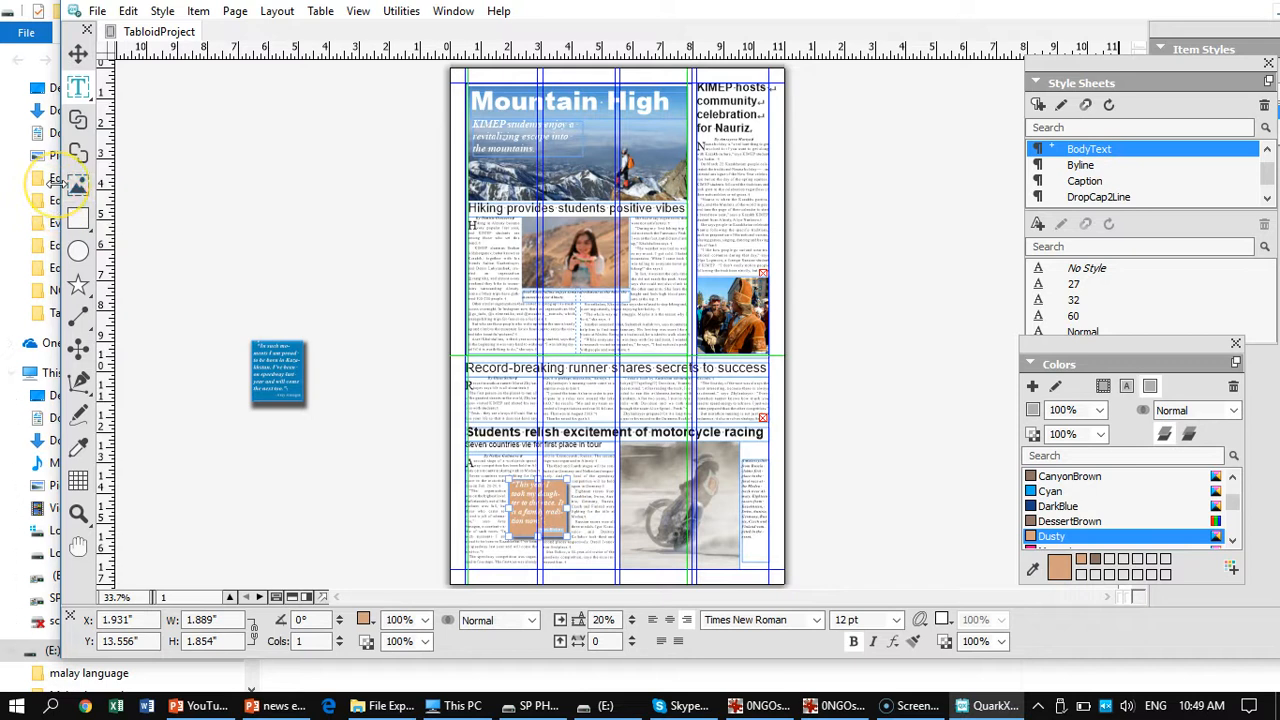
key(ctrl+1)
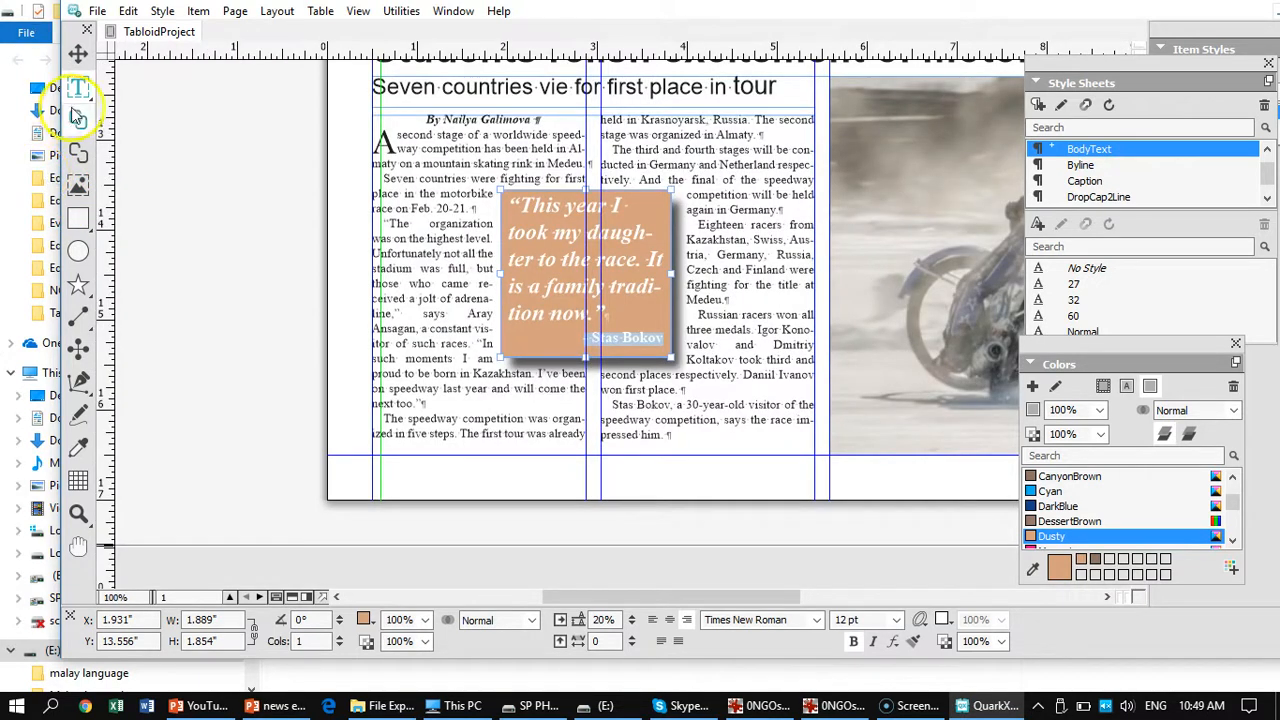
- Define a new CMYK color named Green with 73.3% cyan, 0% magenta, 98% yellow and 0% black
click(78, 53)
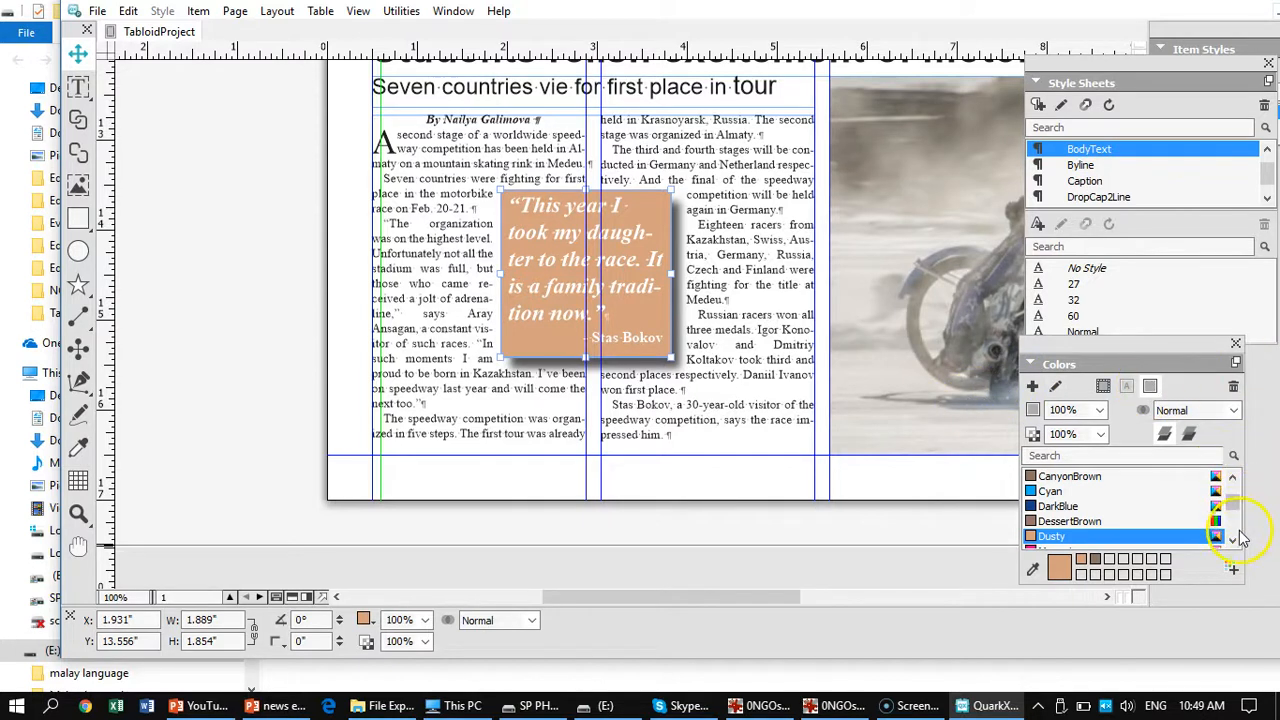
mouse_move(1234, 495)
mouse_down()
mouse_move(1238, 526)
mouse_move(1234, 500)
mouse_up()
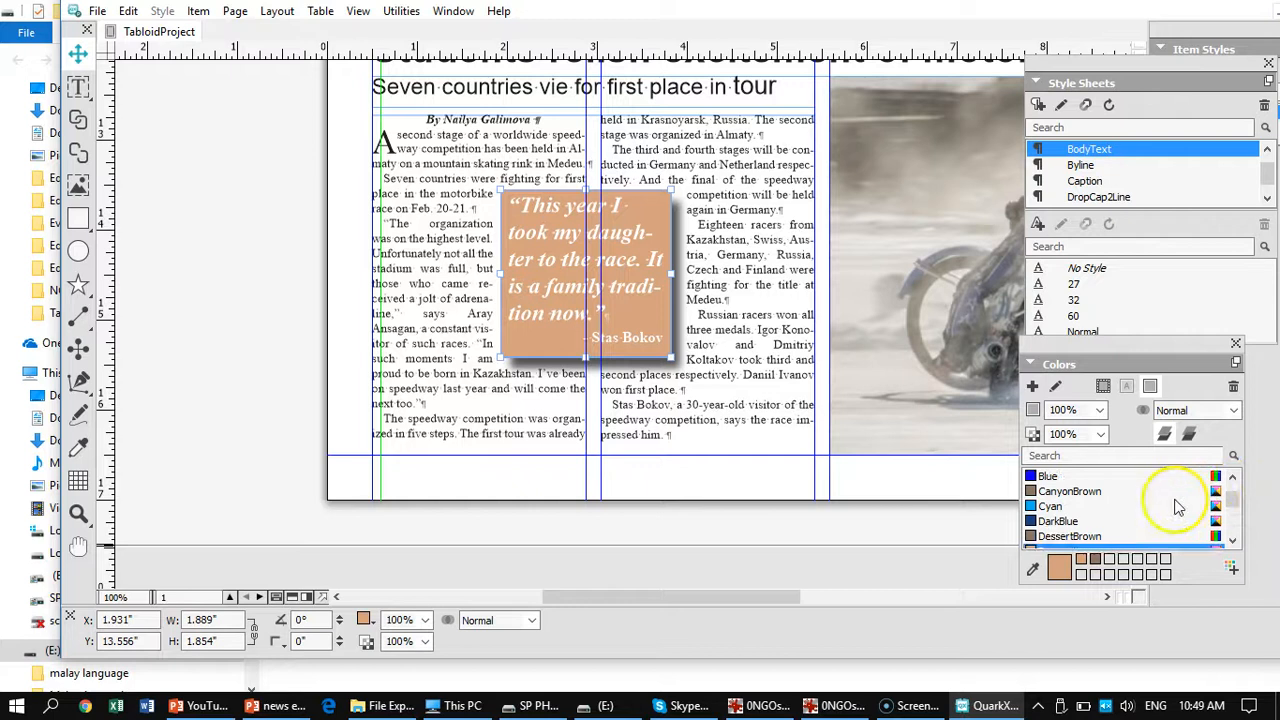
scroll(1176, 507, up, 2)
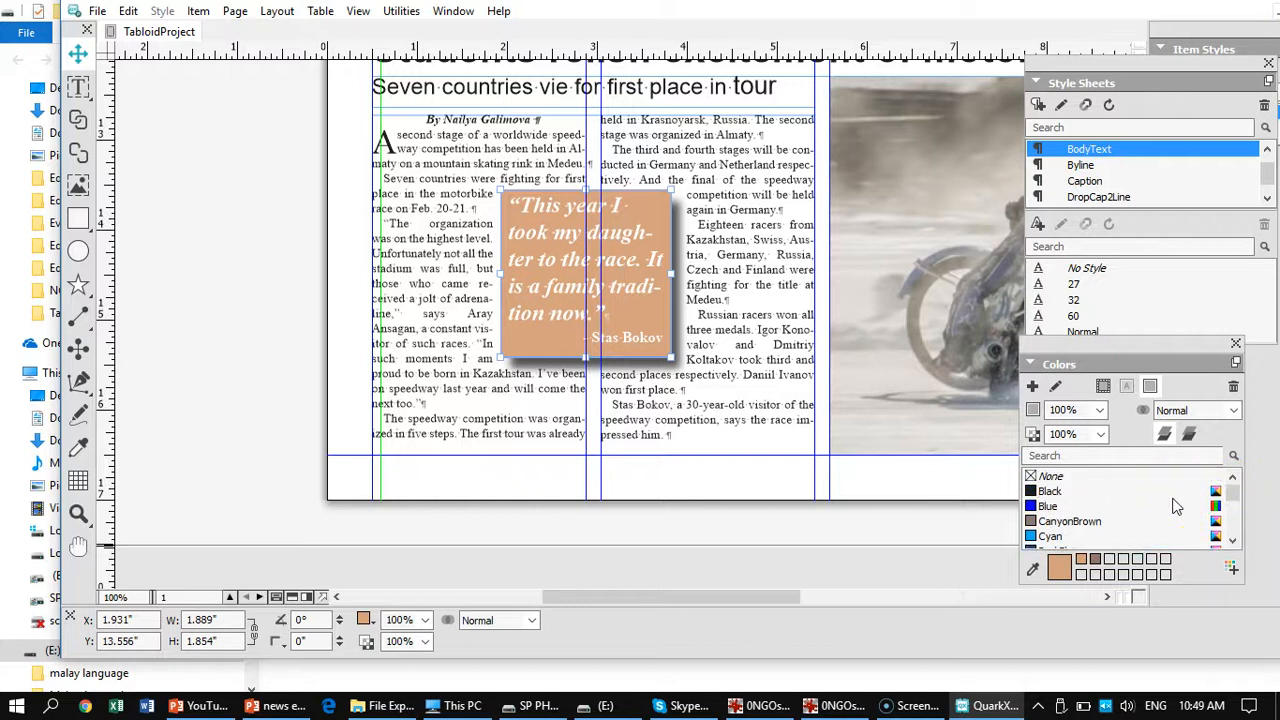
scroll(1176, 507, down, 5)
scroll(1175, 507, down, 6)
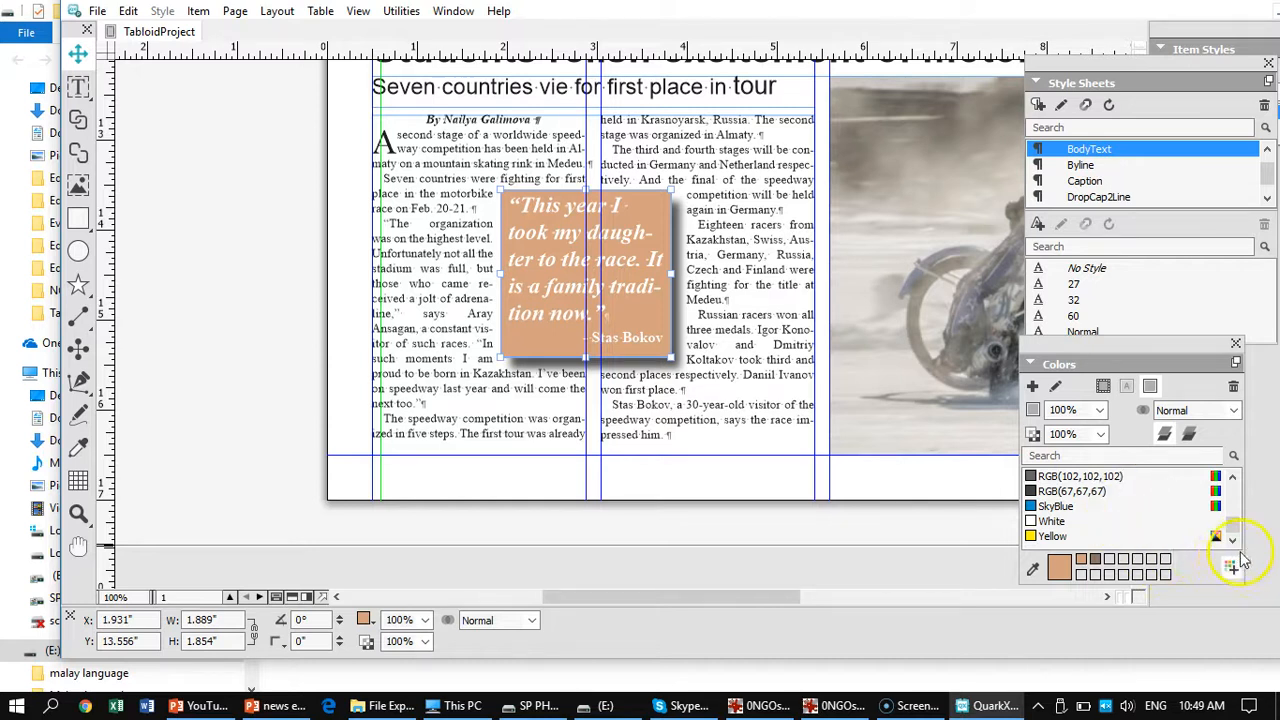
click(1032, 386)
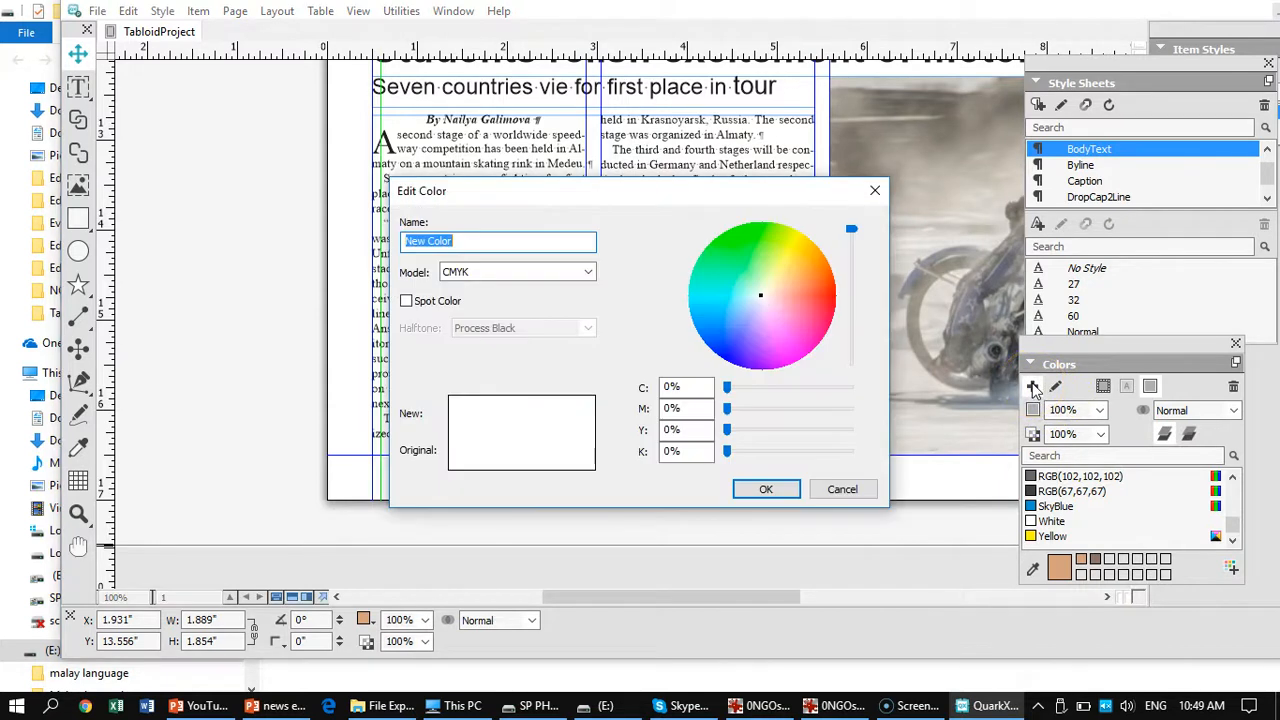
click(738, 237)
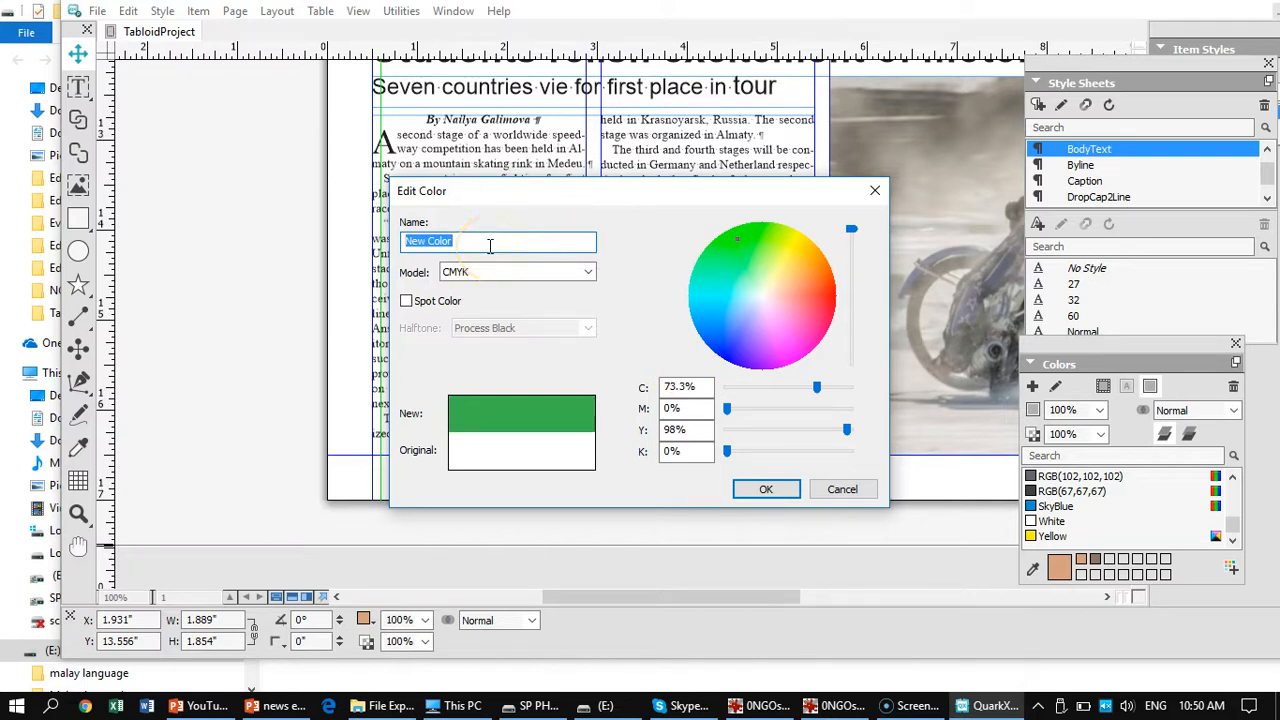
text(Green)
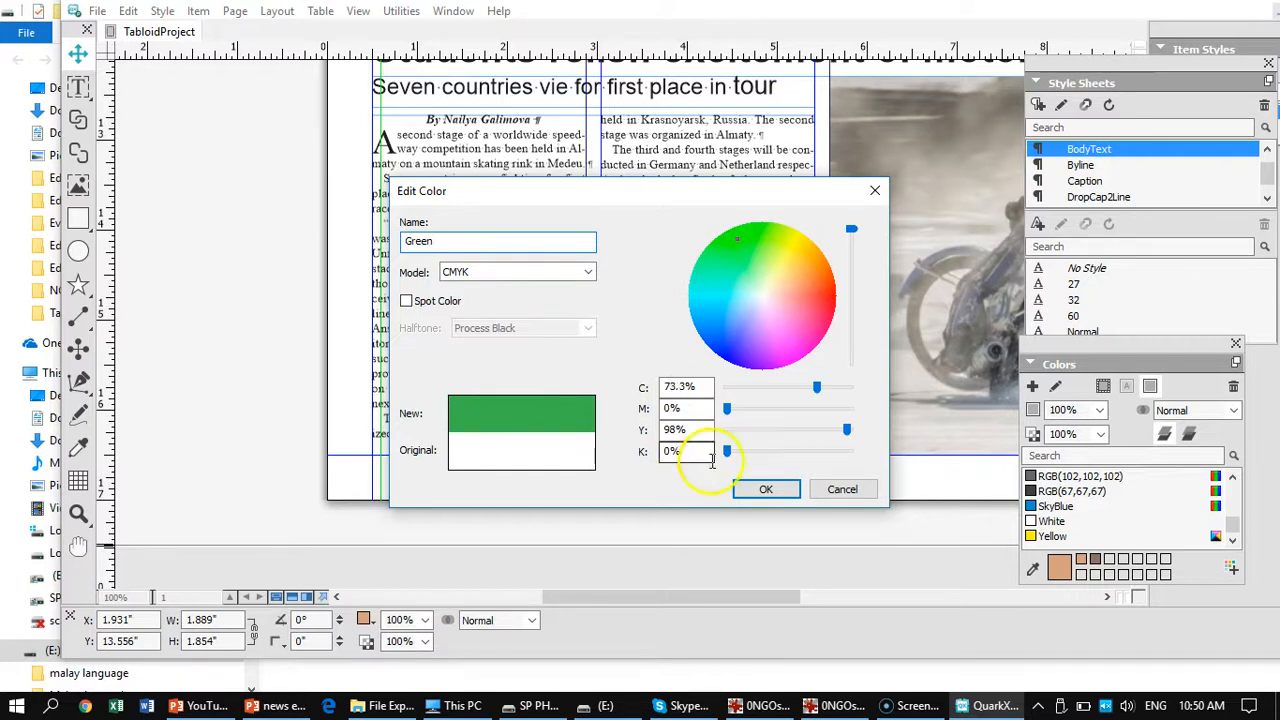
click(767, 490)
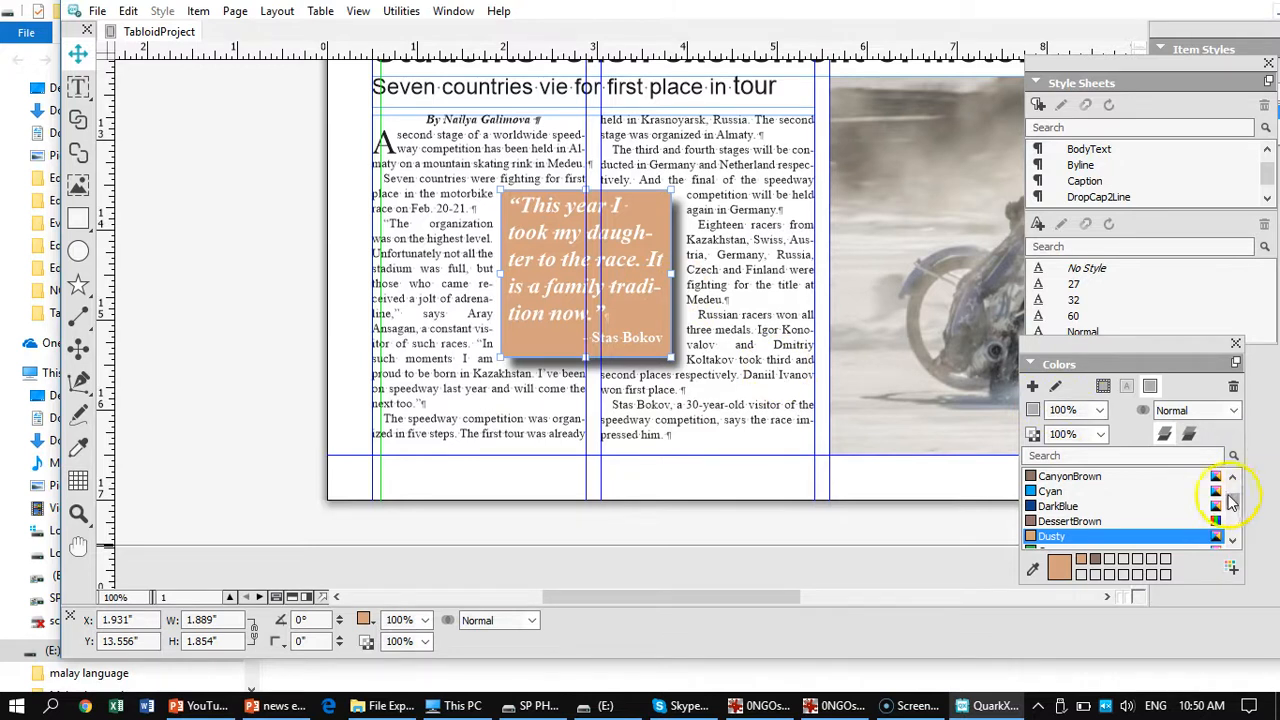
- Try Green as the quote box's background in whole-page view, and restore the background to Dusty
click(1234, 541)
click(1234, 541)
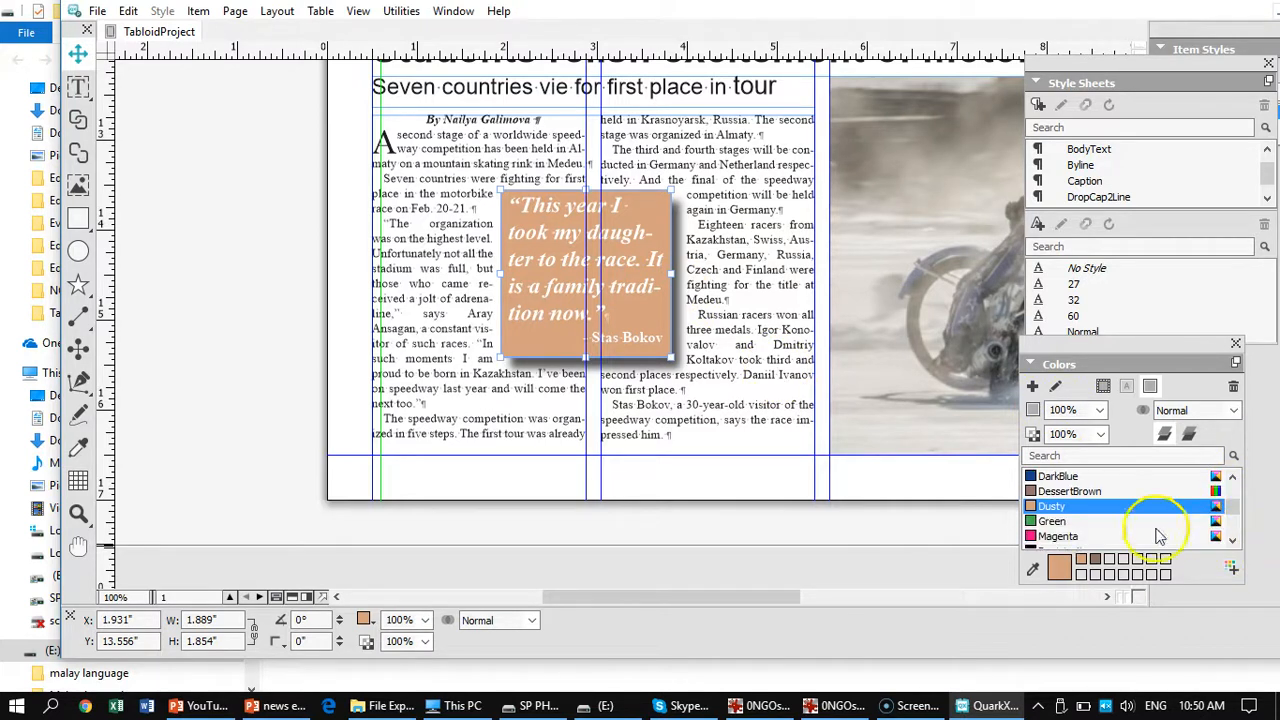
click(1052, 521)
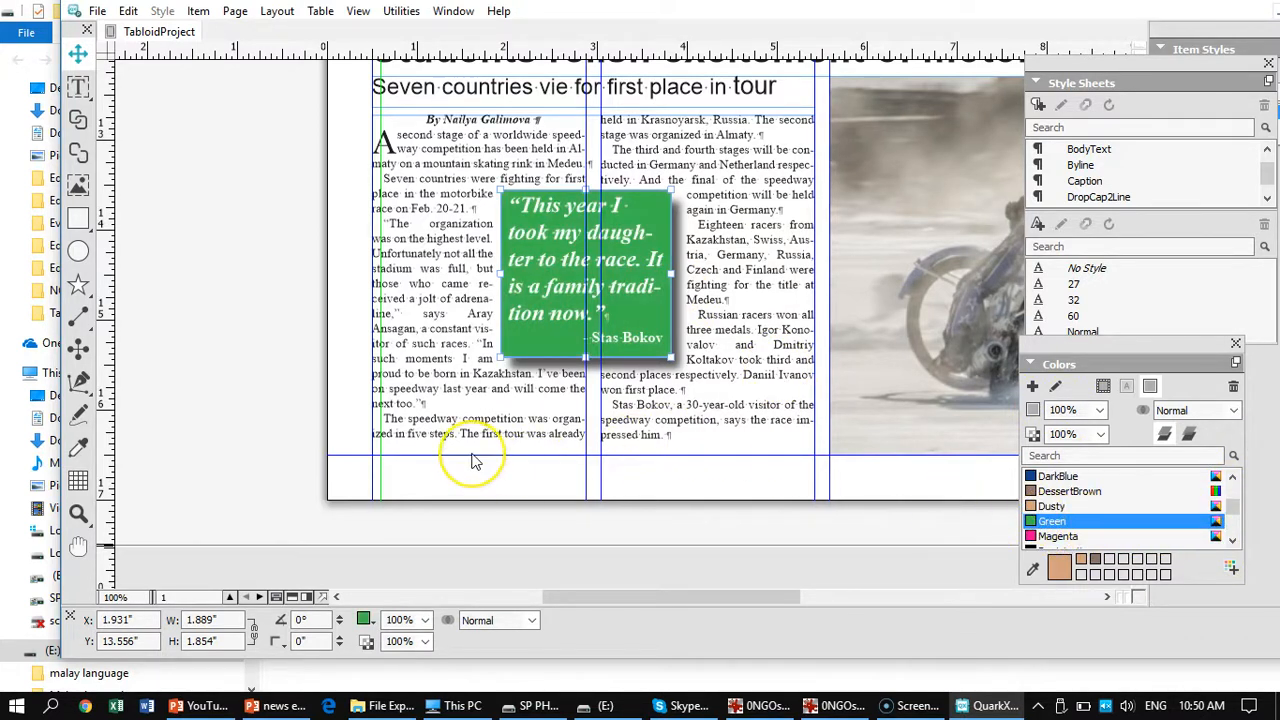
key(ctrl+0)
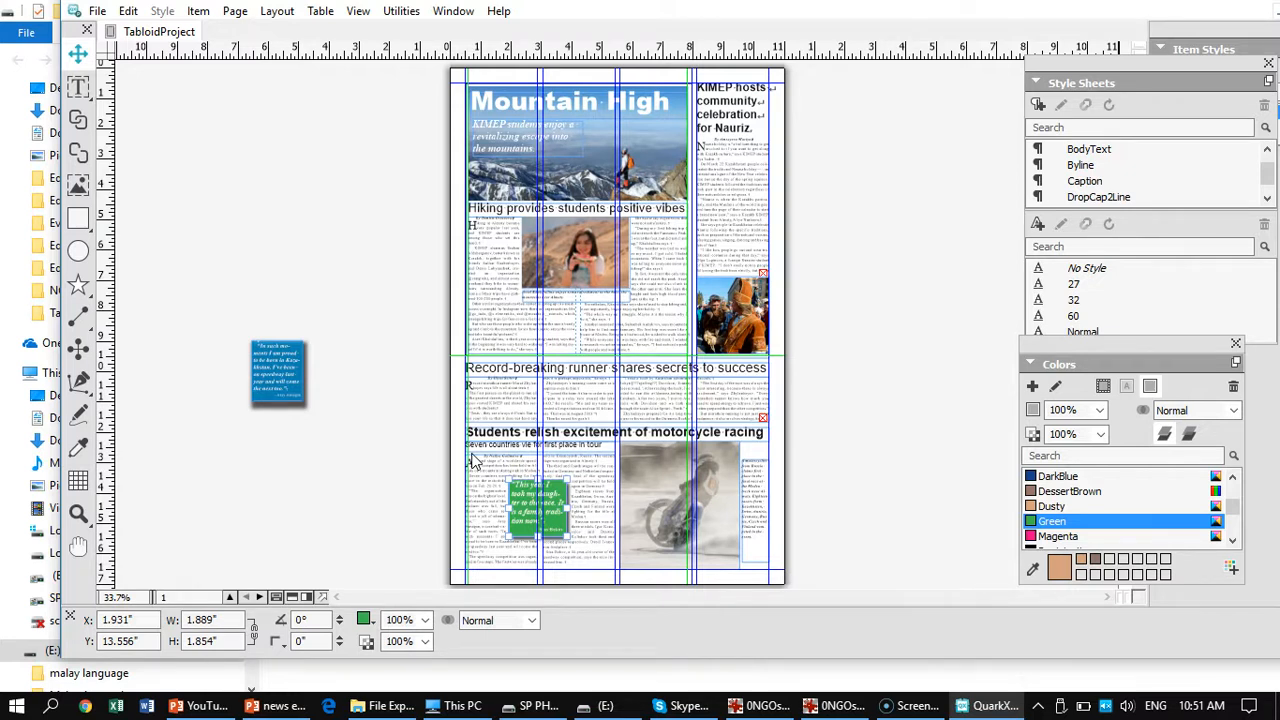
click(1052, 506)
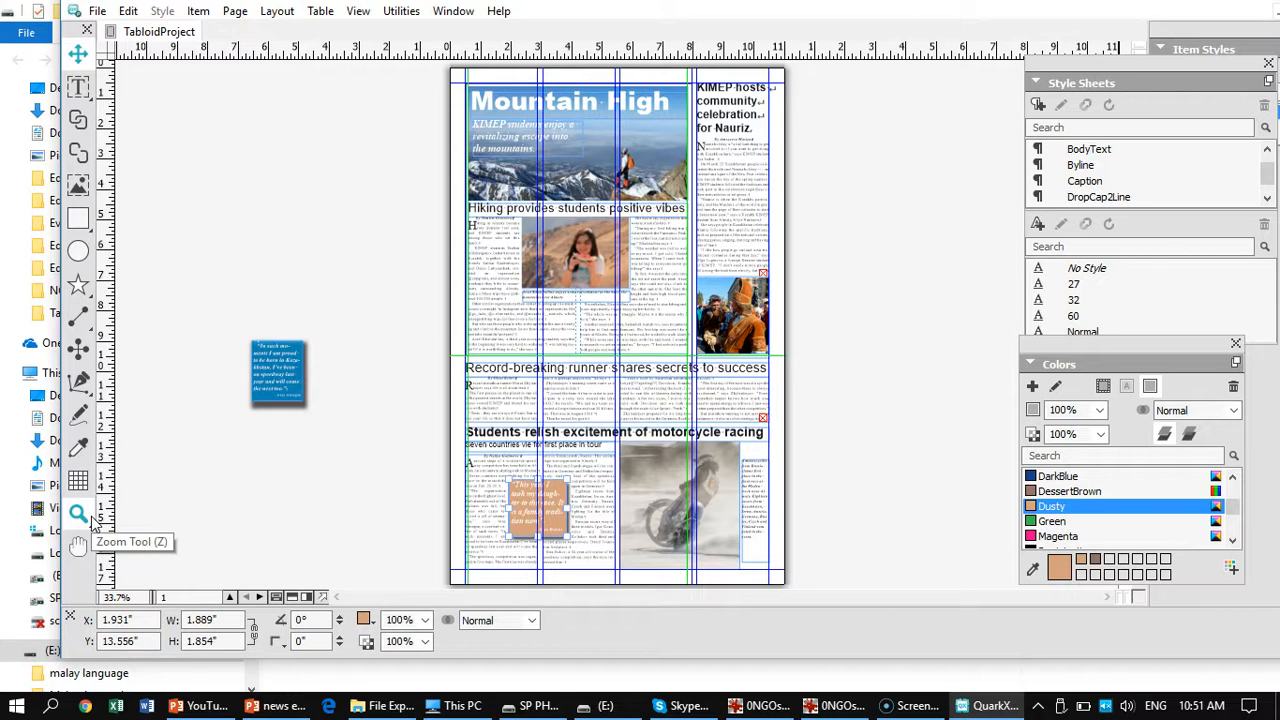
- Deselect the quote box and save the project as Tabloid in the TabloidProject folder, replacing the existing file
click(78, 413)
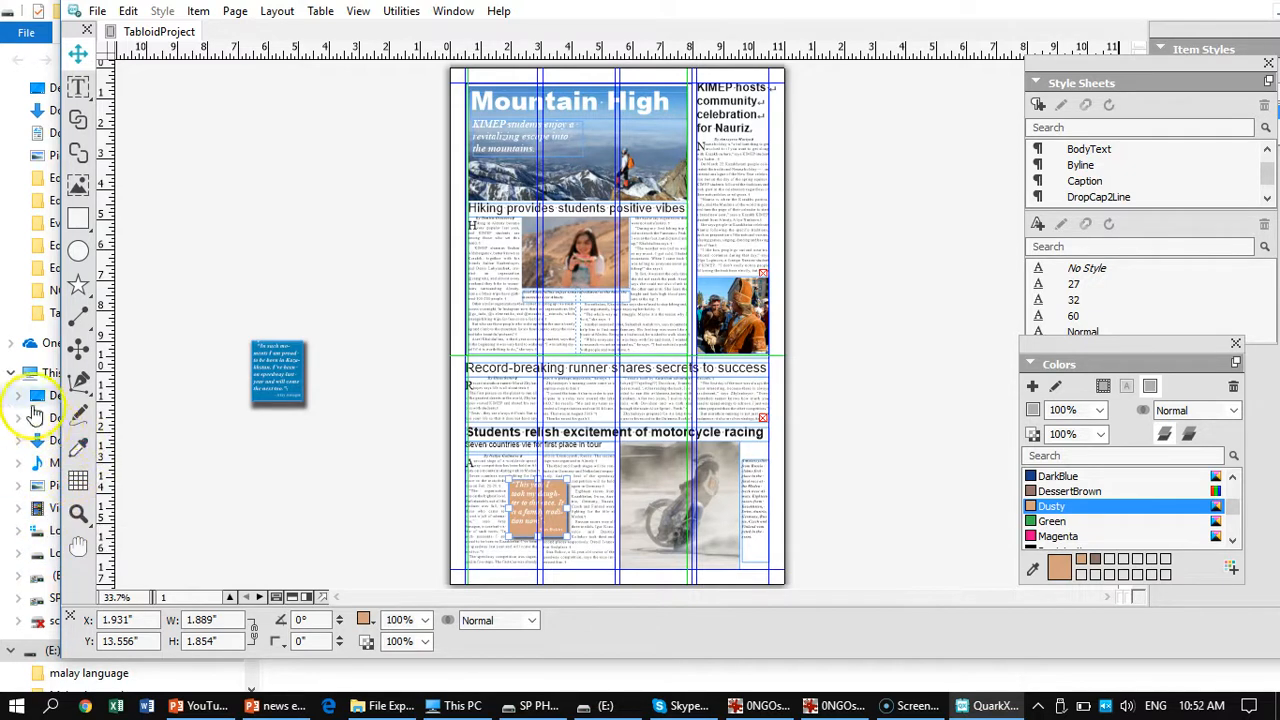
click(167, 463)
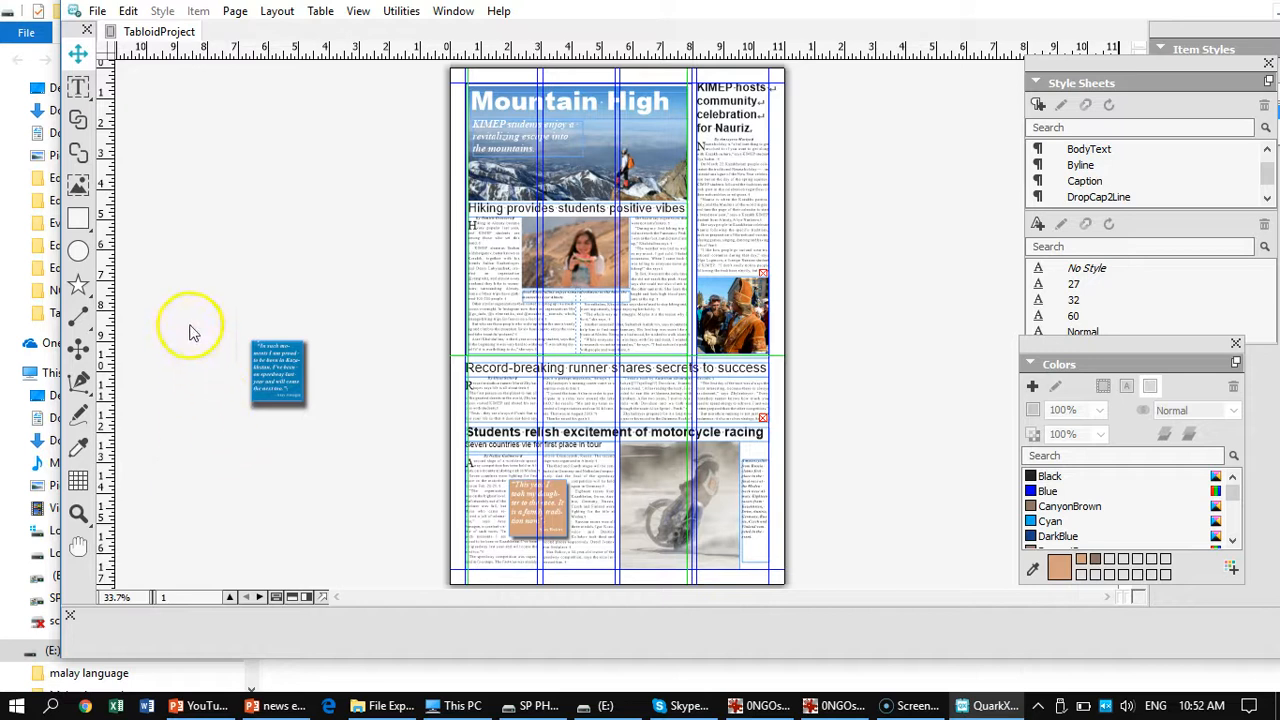
click(98, 12)
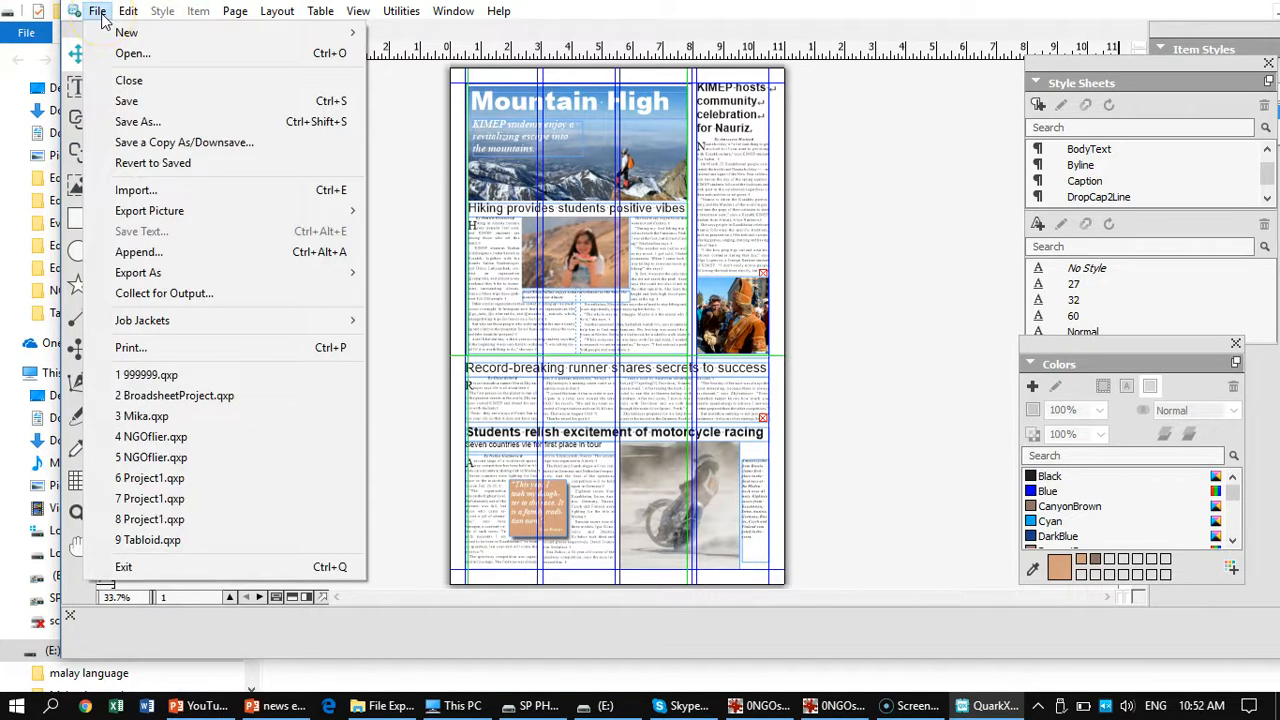
click(128, 102)
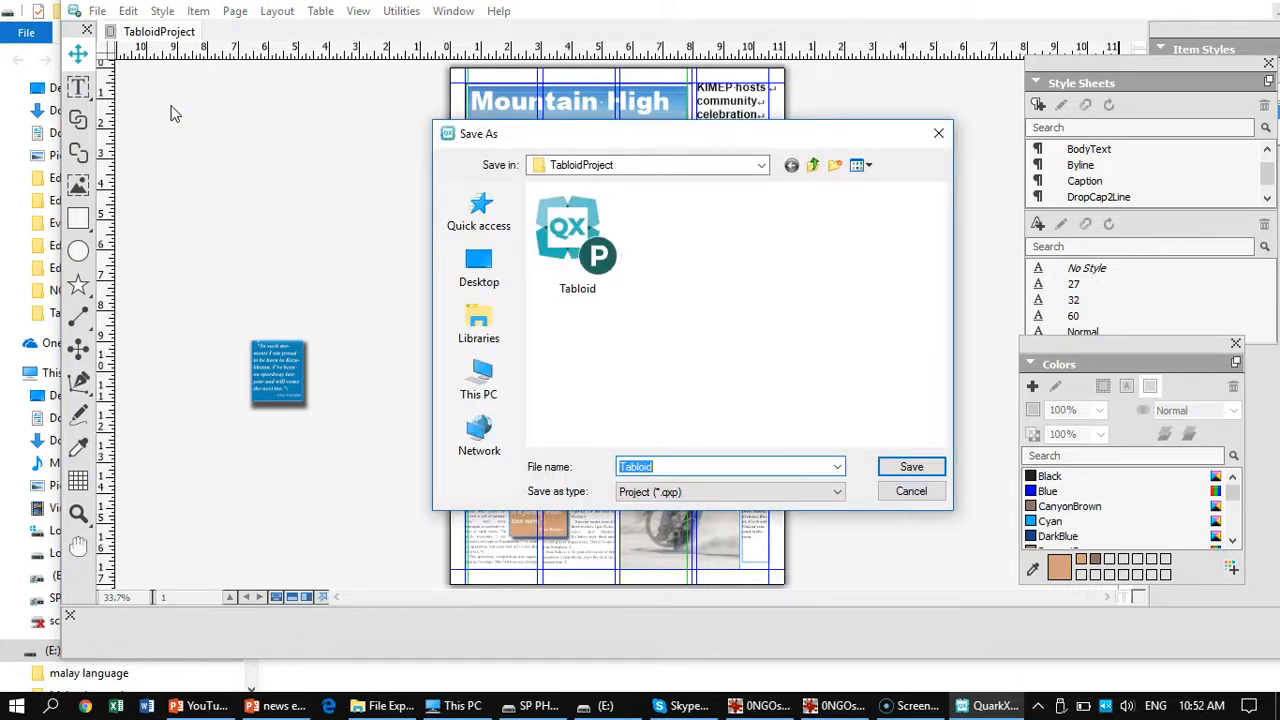
click(904, 467)
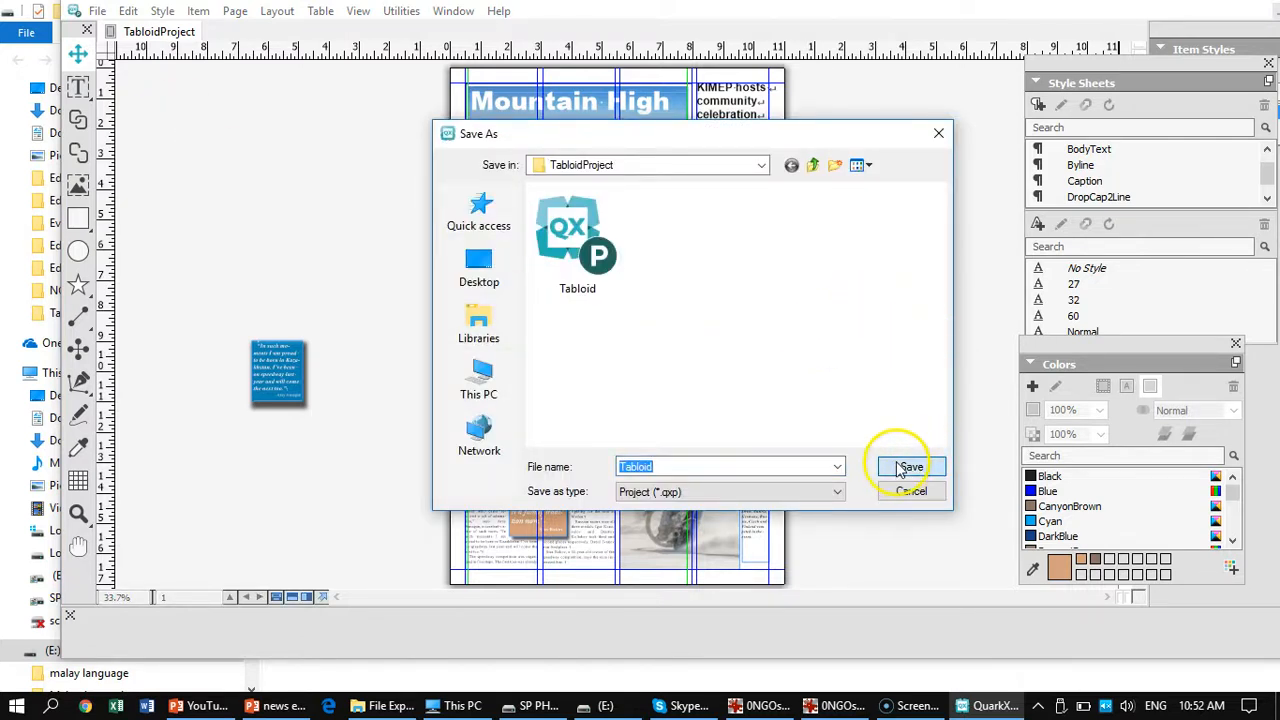
click(685, 358)
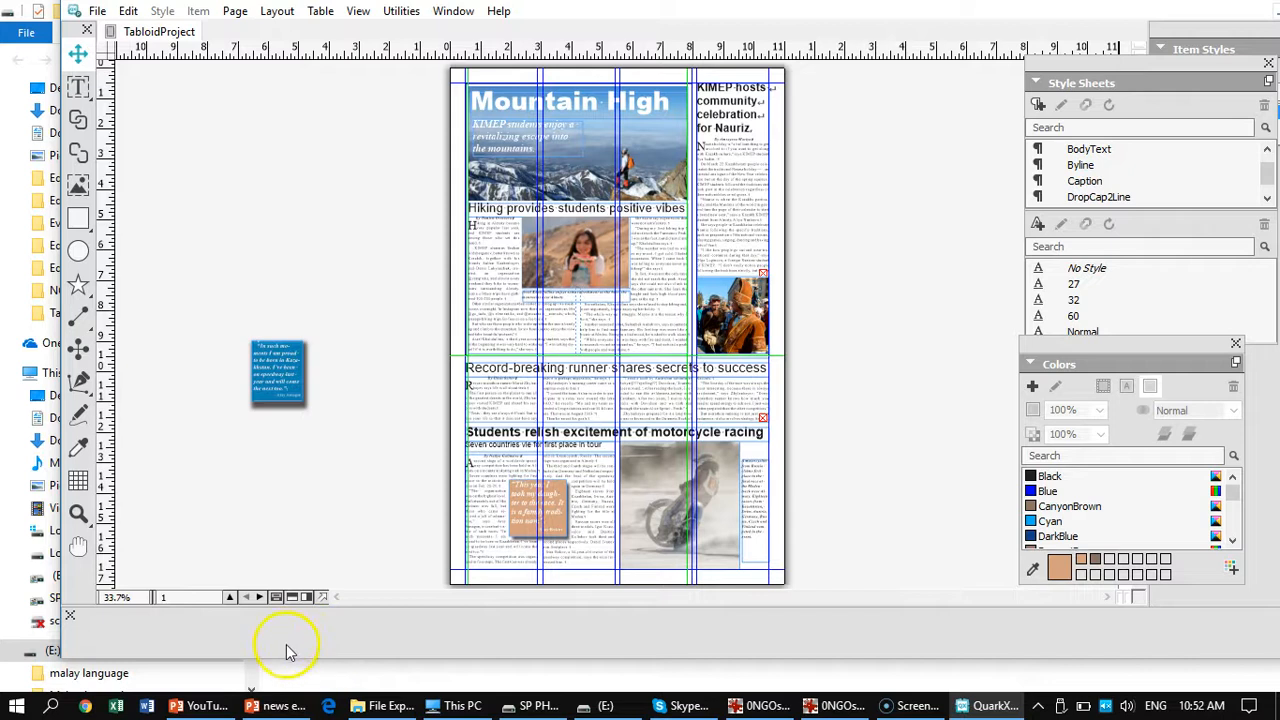
- Switch to Chrome, open the XMUM Moodle site in a new tab and log in with the saved credentials
click(85, 707)
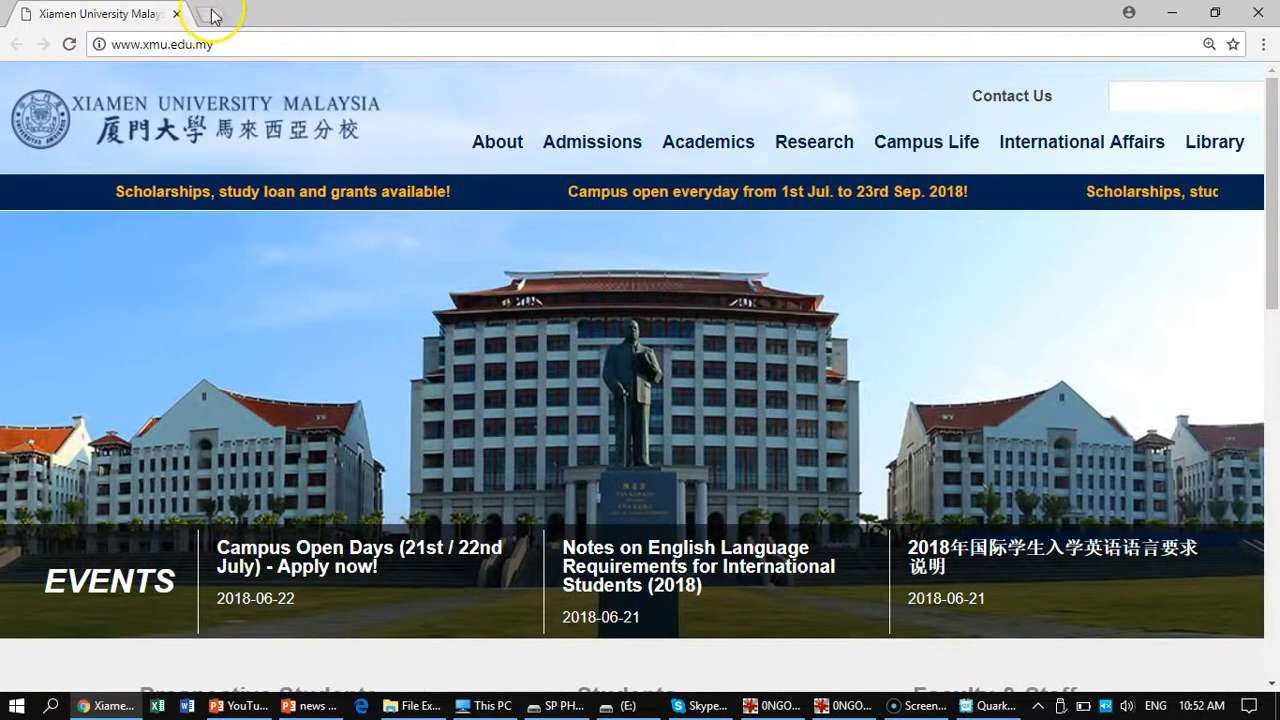
click(219, 17)
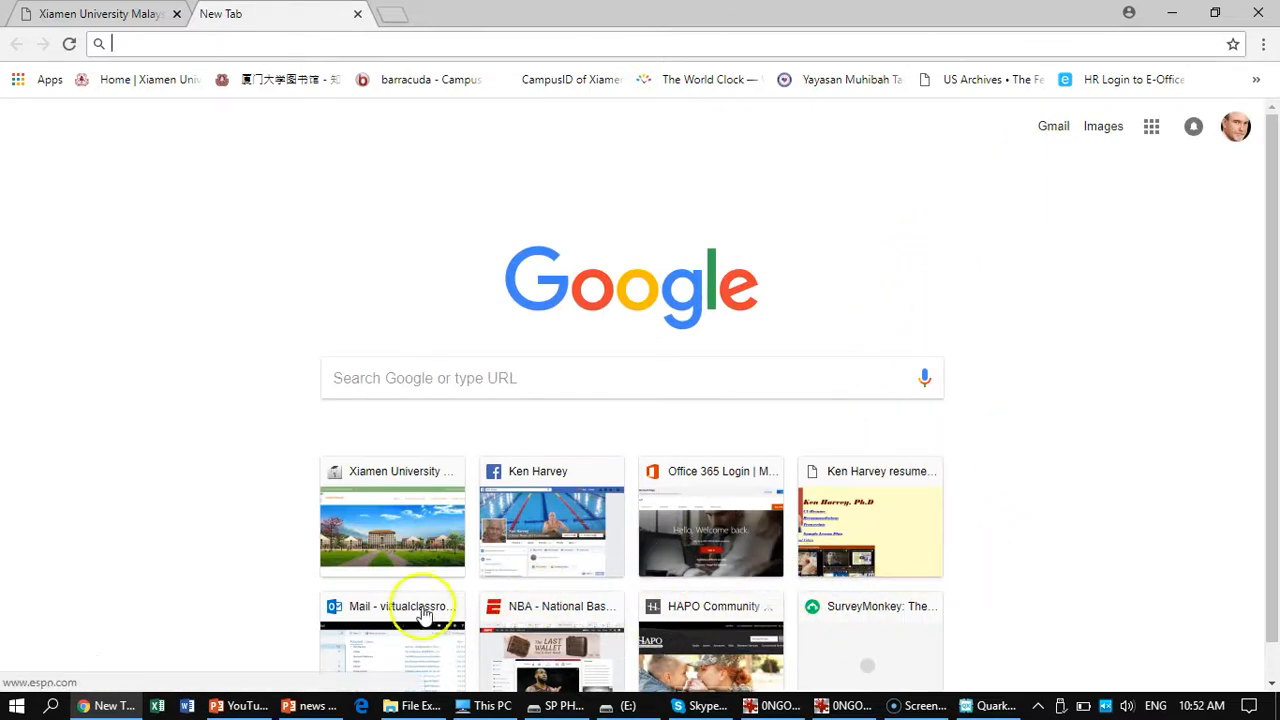
click(375, 507)
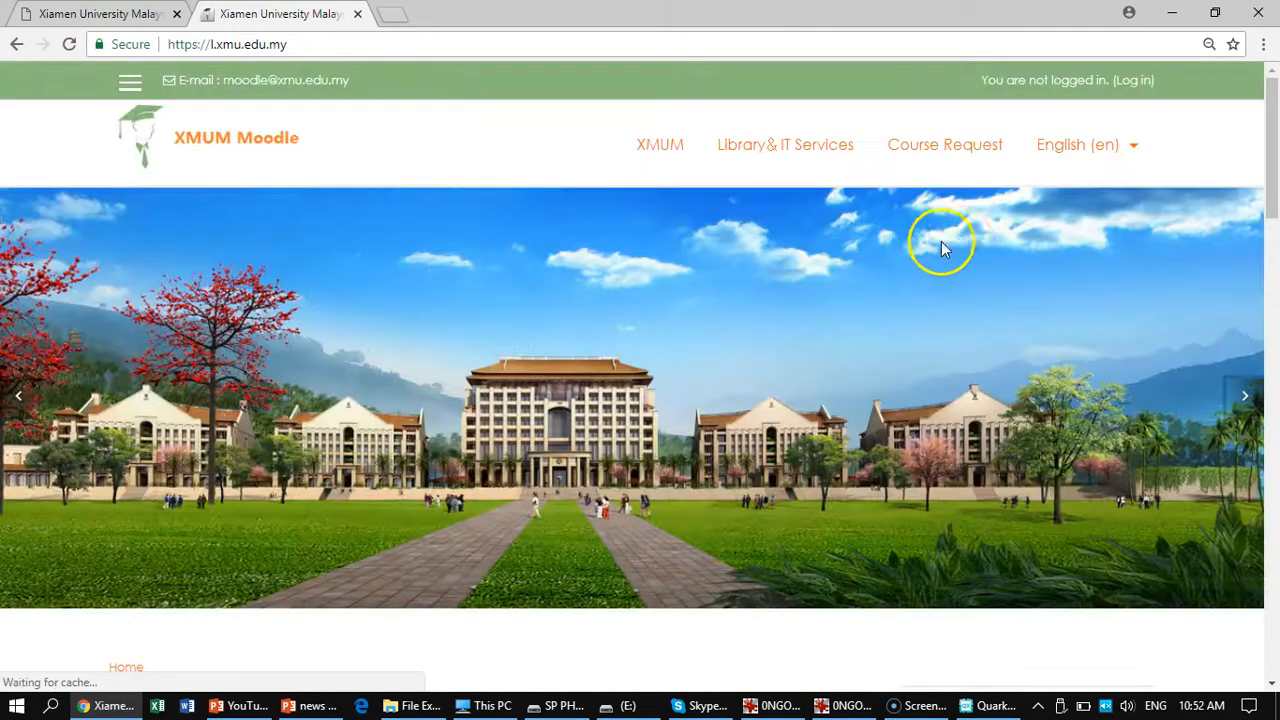
click(1131, 80)
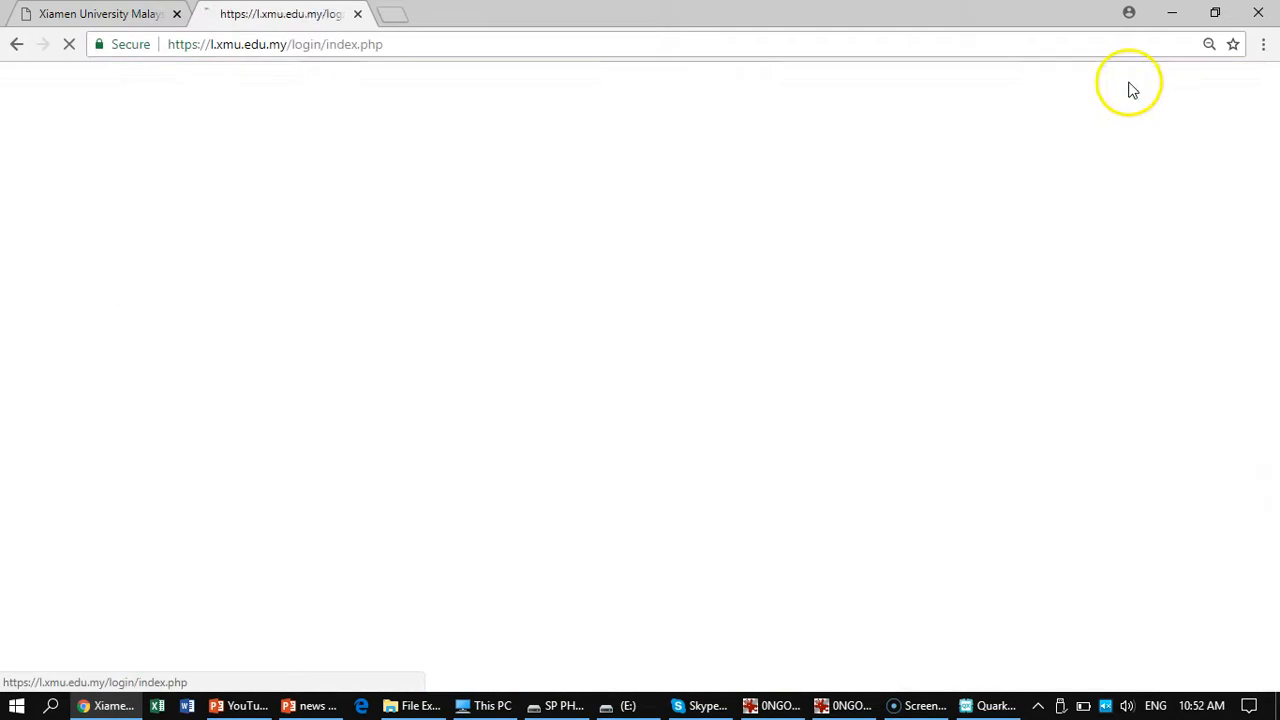
click(518, 478)
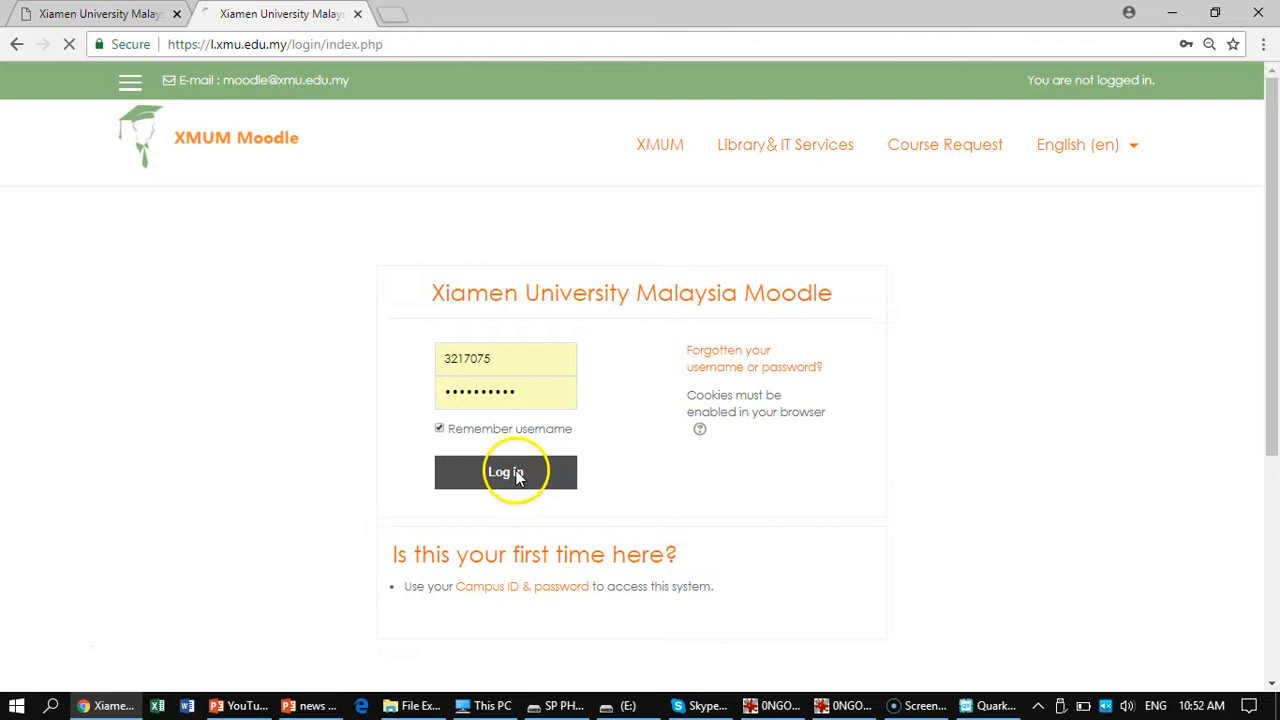
- Open News Editing Syllabus (June 25 version) in the News Editing 2018 course and examine the schedule for the tabloid project's deadline
scroll(474, 471, down, 4)
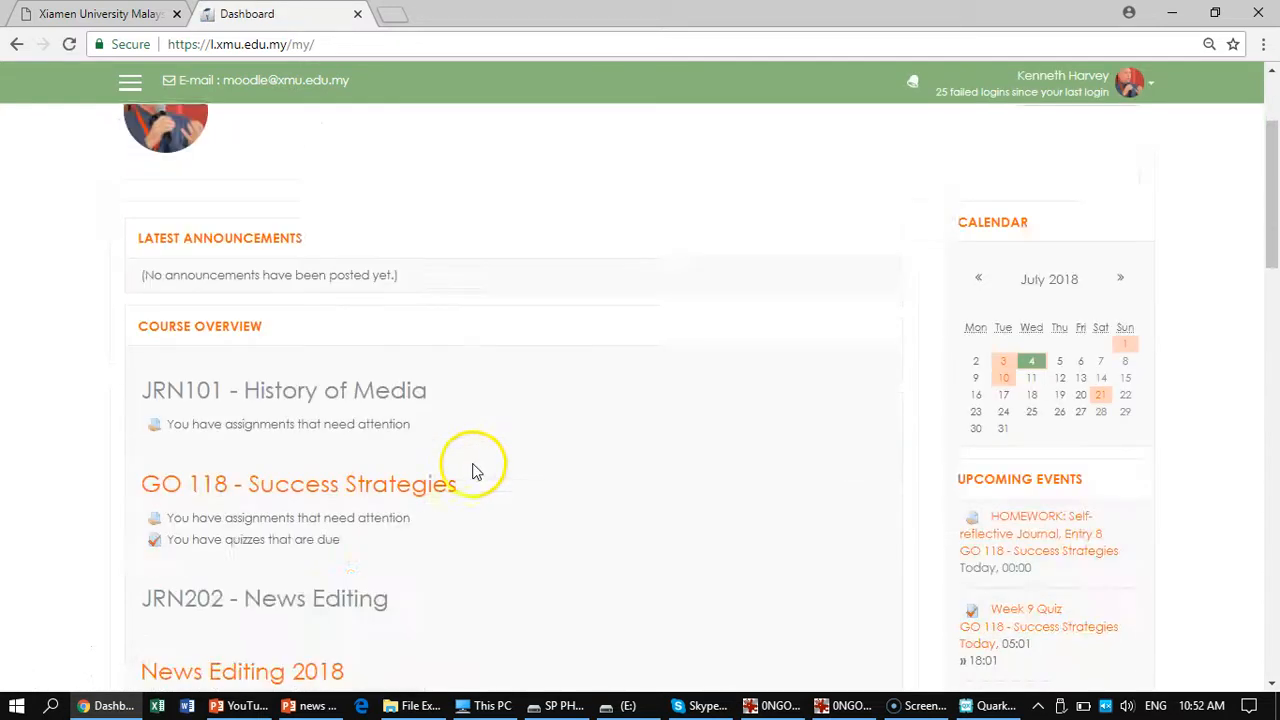
click(254, 486)
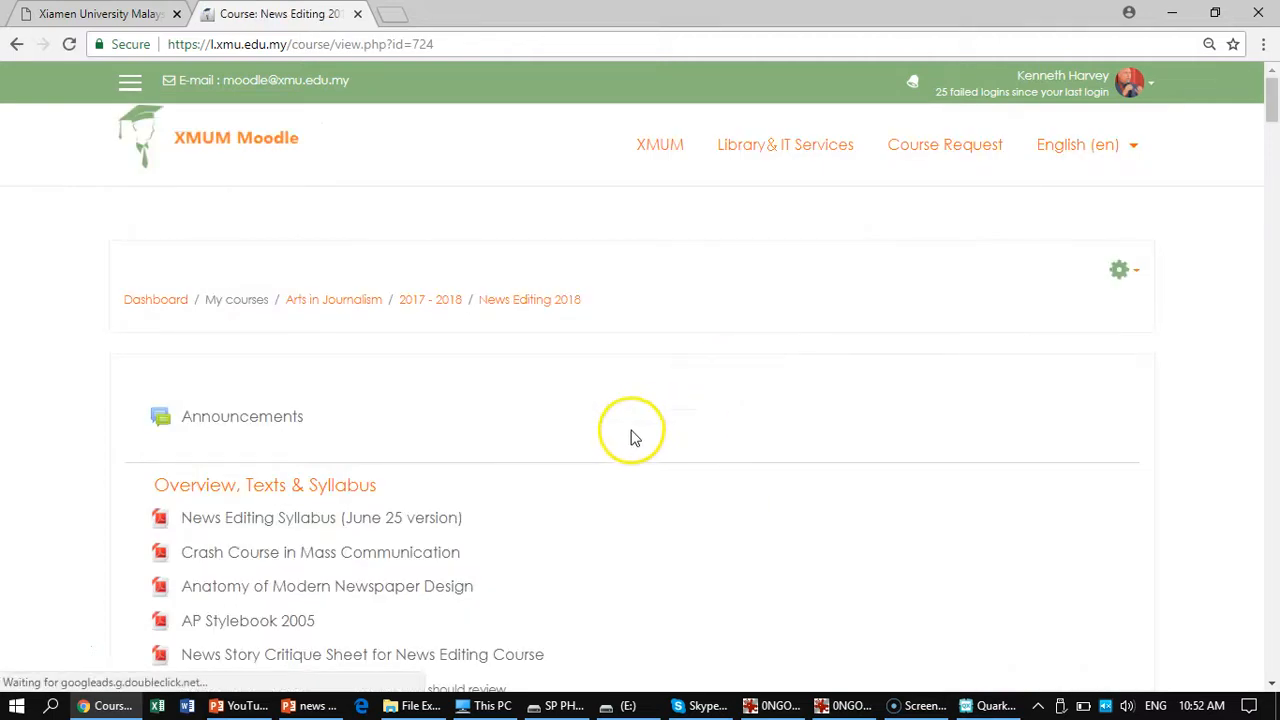
click(301, 520)
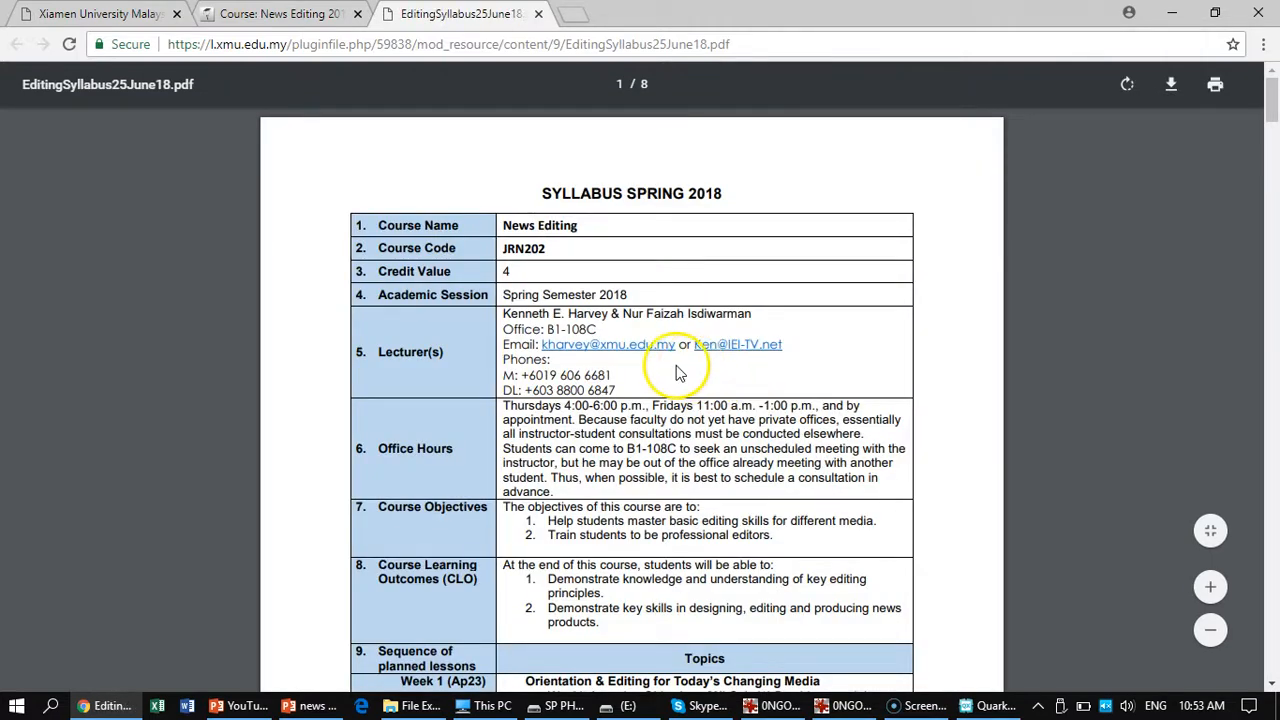
scroll(296, 428, down, 5)
scroll(296, 428, down, 20)
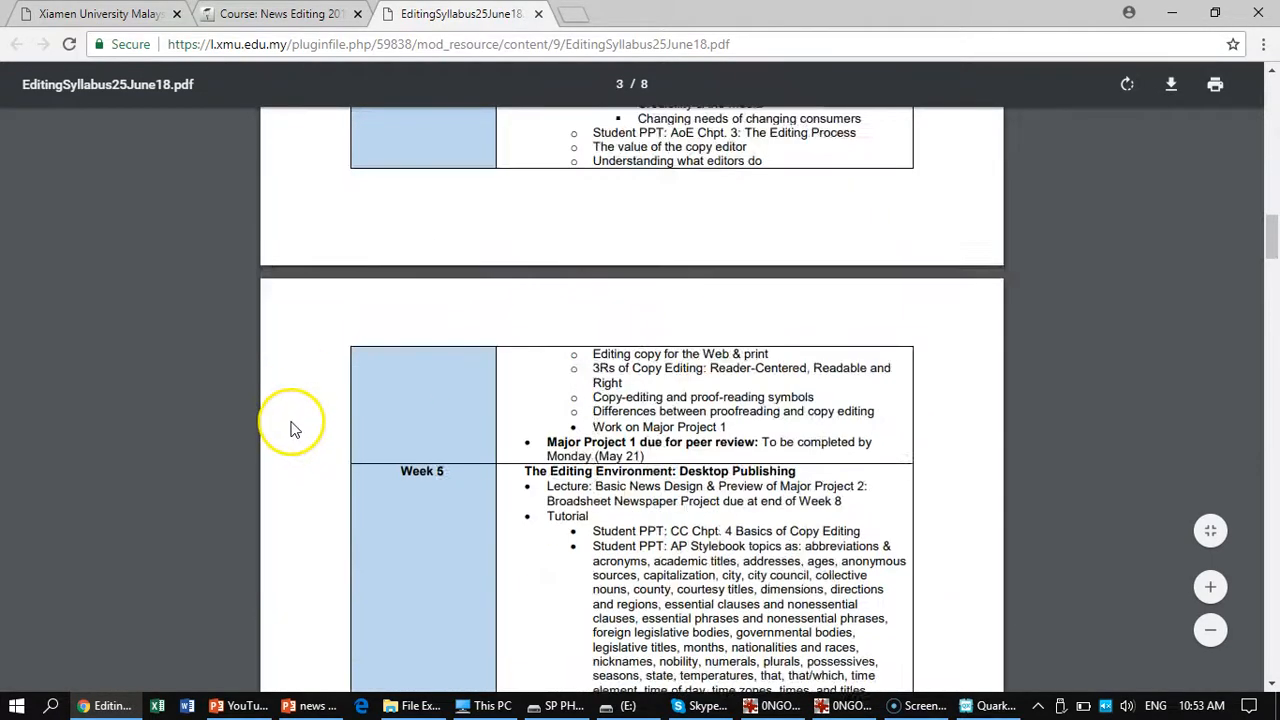
scroll(296, 425, down, 1)
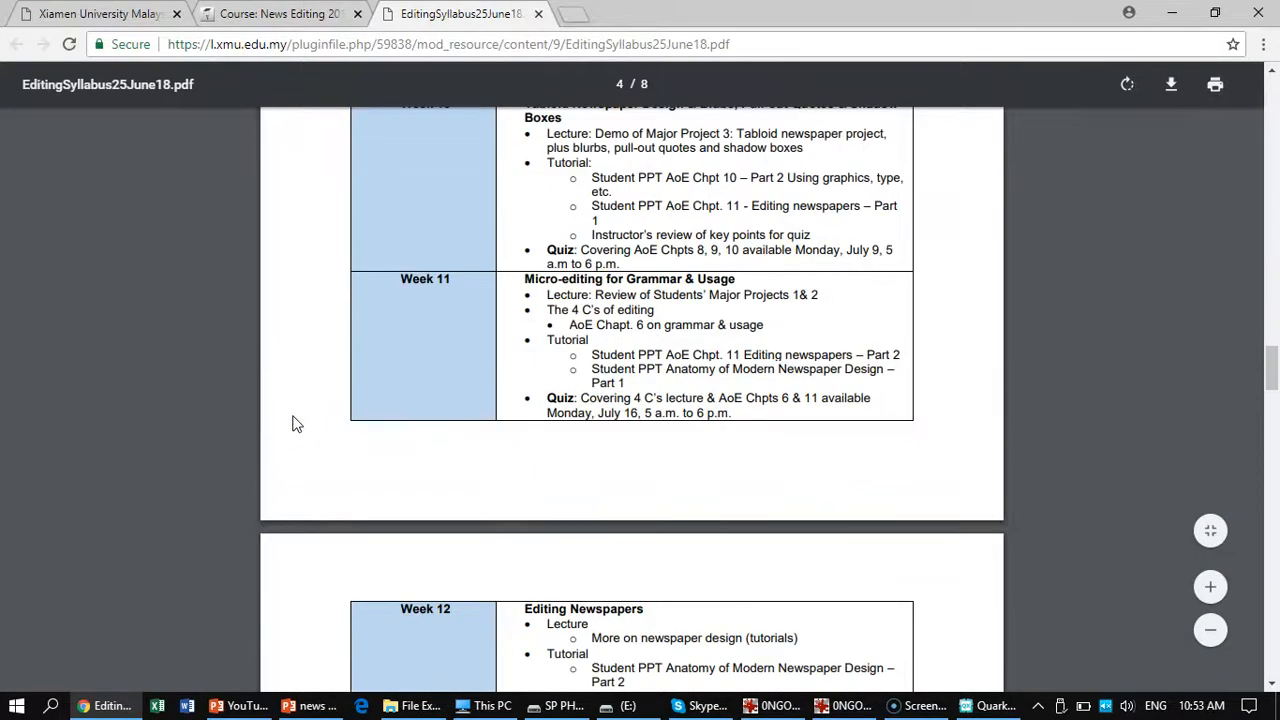
scroll(295, 423, up, 1)
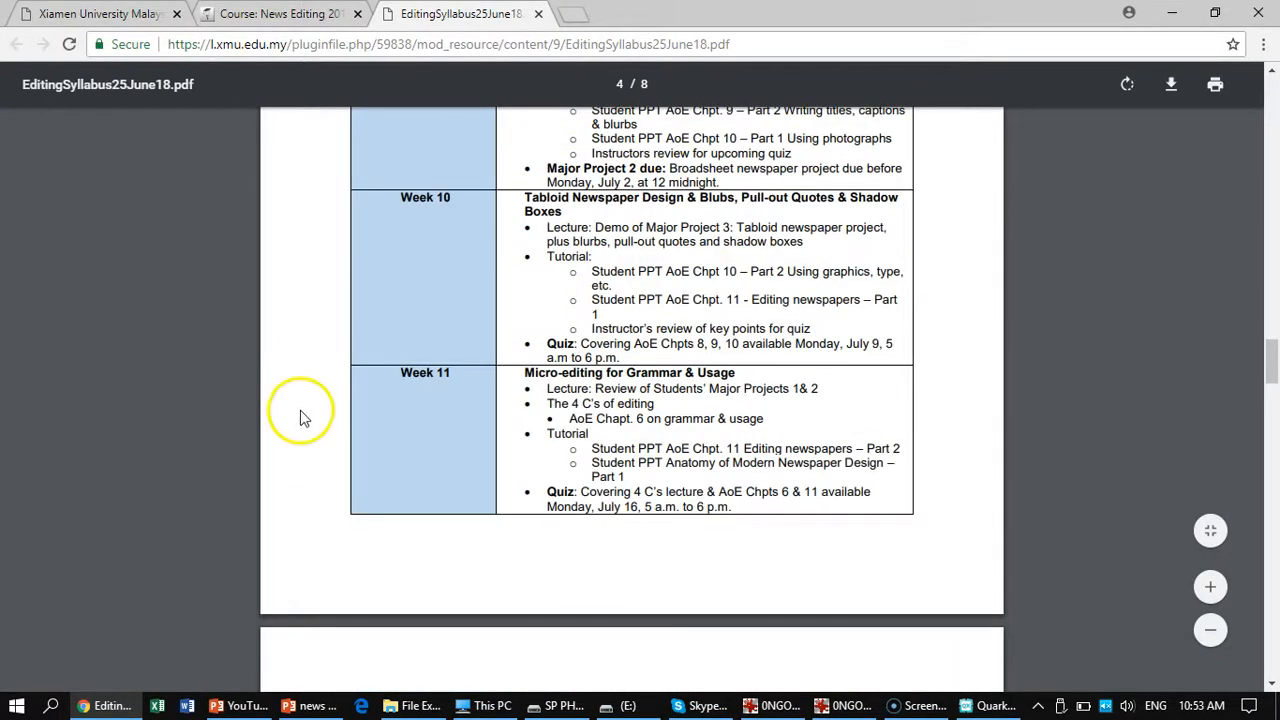
scroll(298, 420, down, 4)
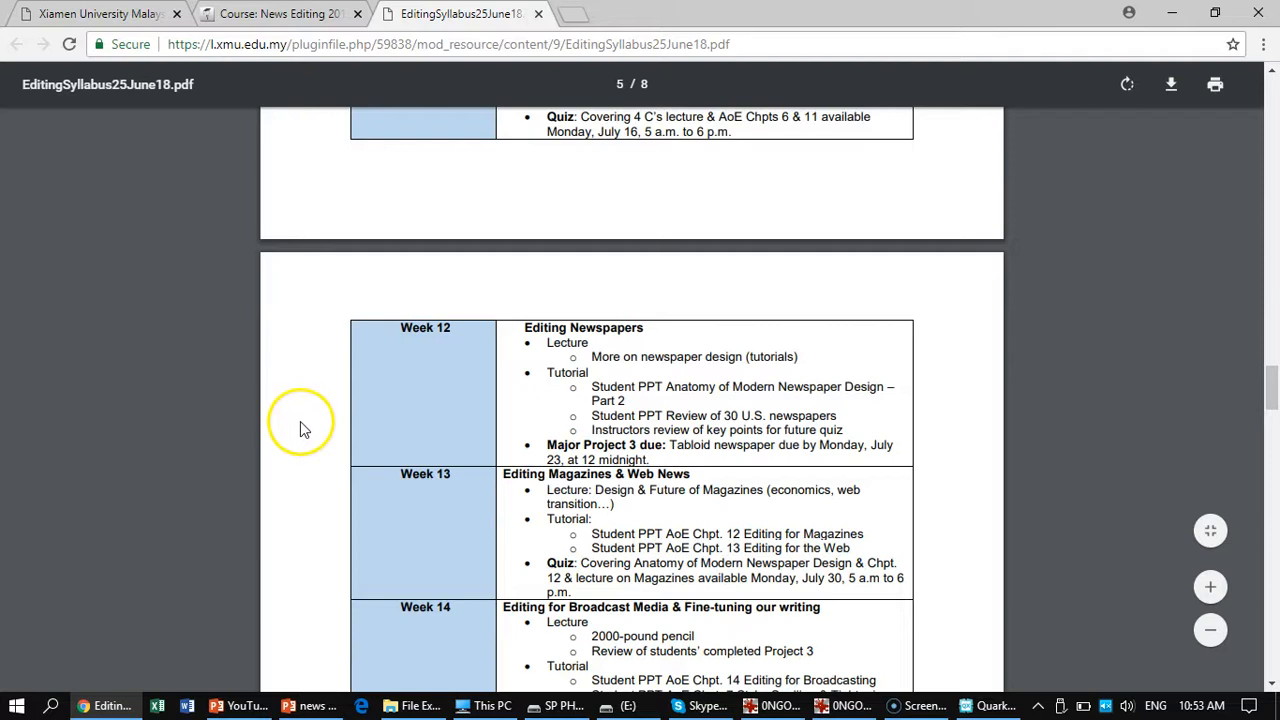